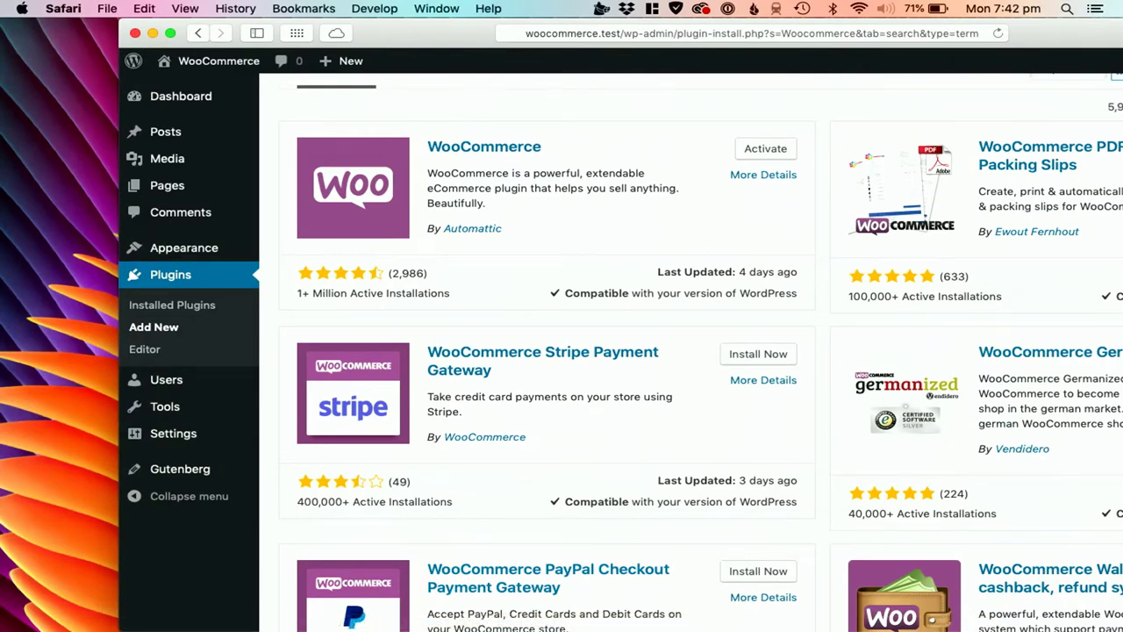
Switch to System Preferences, turn on Mirror Displays, and make the Safari window full screen.
key(super+Tab)
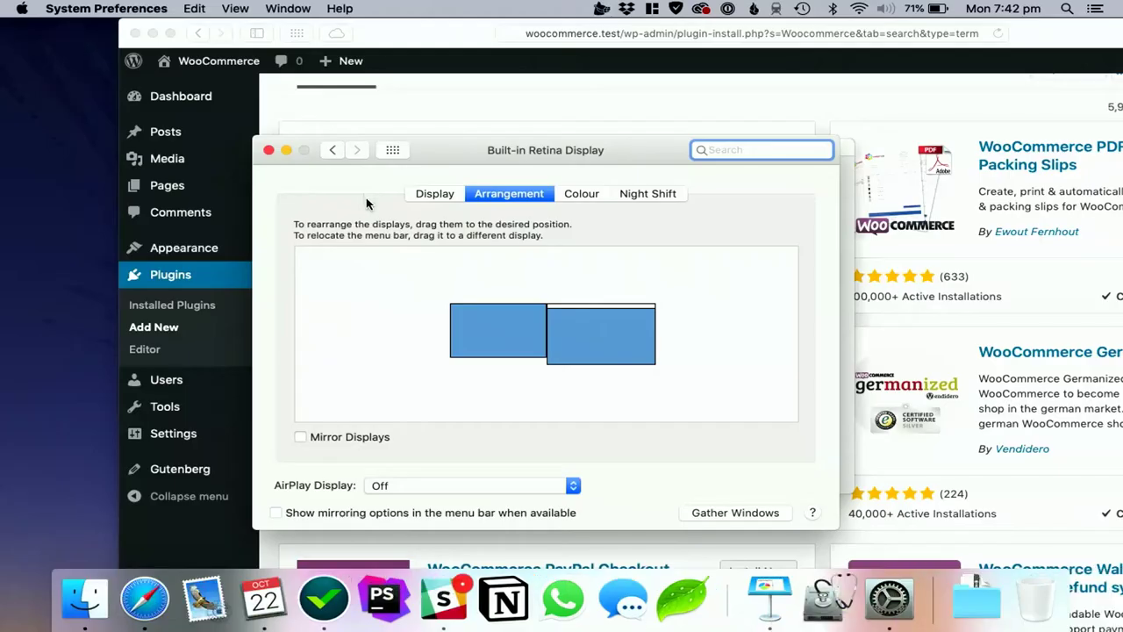
click(298, 358)
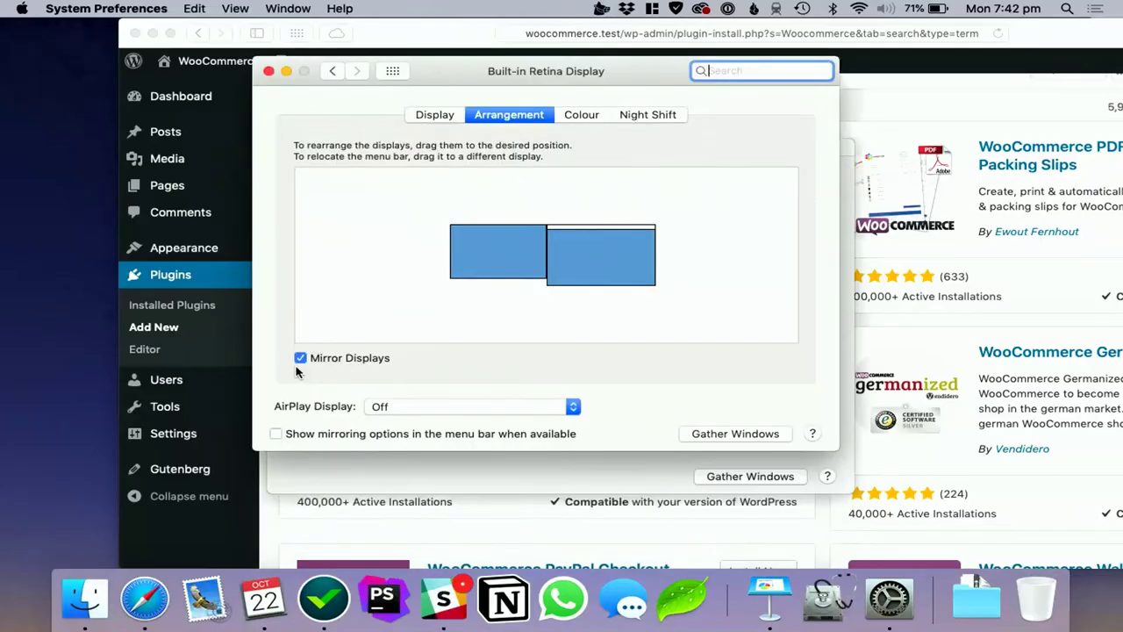
click(169, 34)
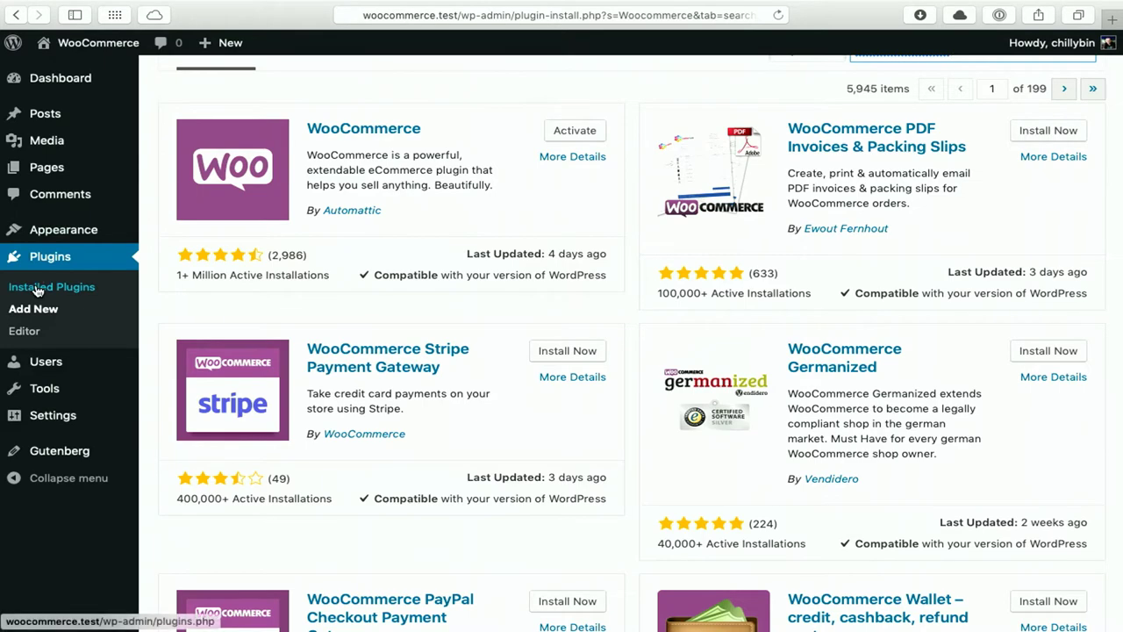
Search for new plugins with the keyword woocommerce and activate the WooCommerce plugin by Automattic.
scroll(474, 157, up, 10)
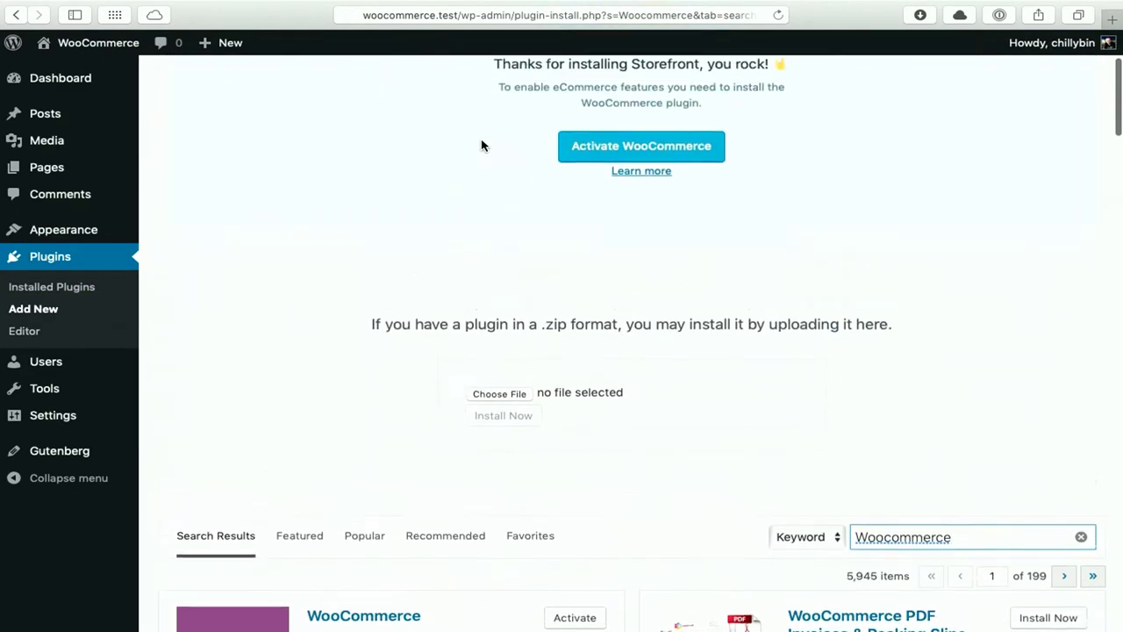
scroll(481, 145, down, 6)
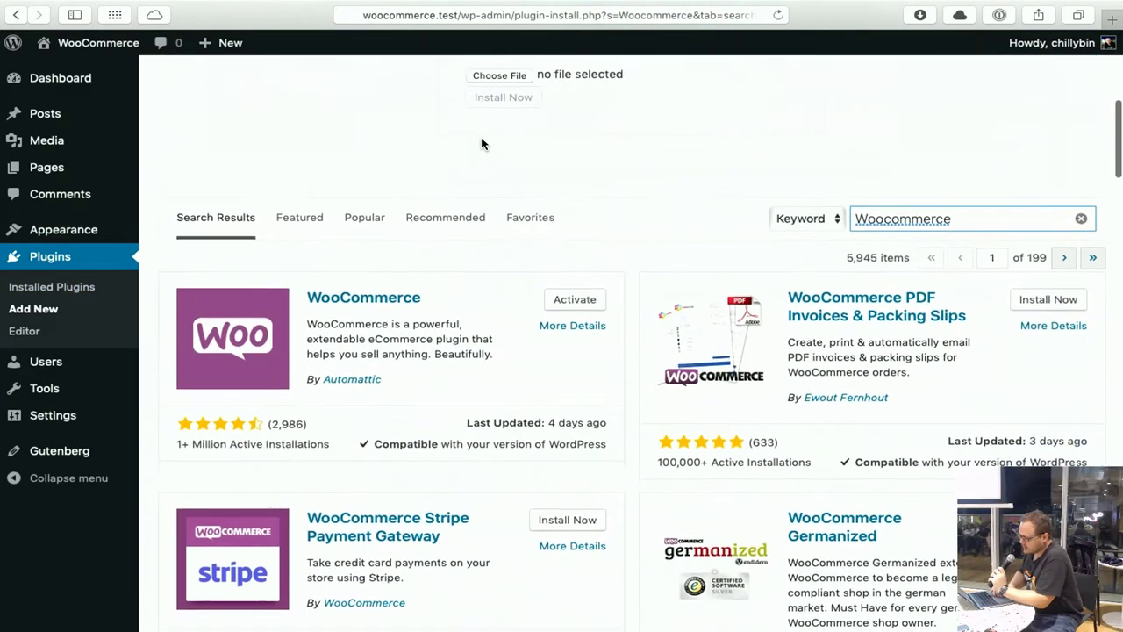
scroll(491, 144, down, 1)
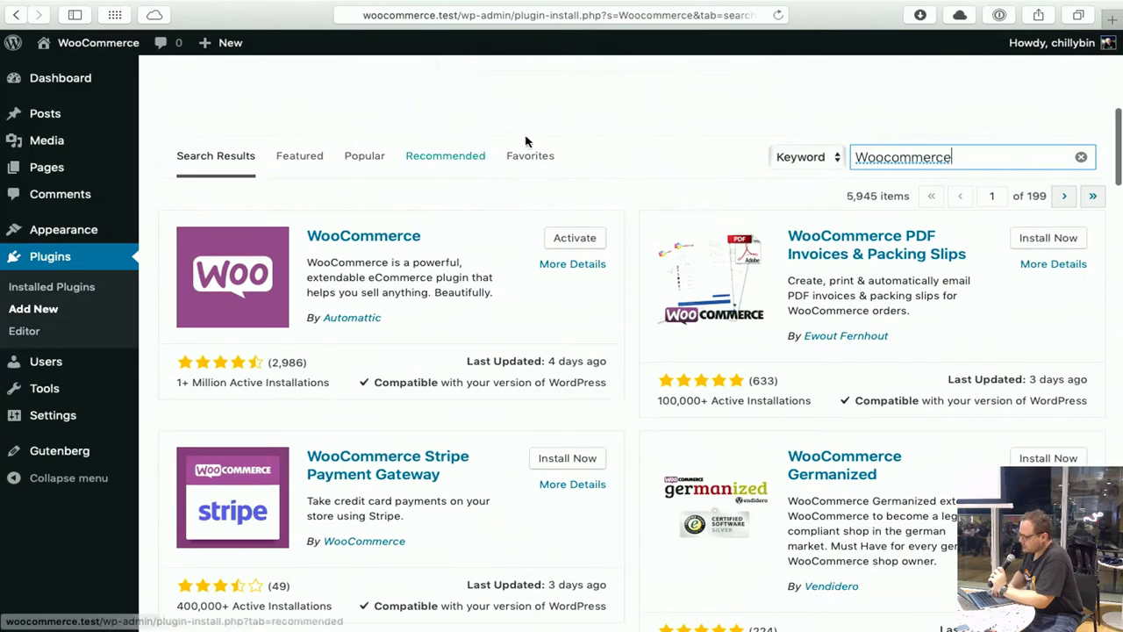
click(42, 312)
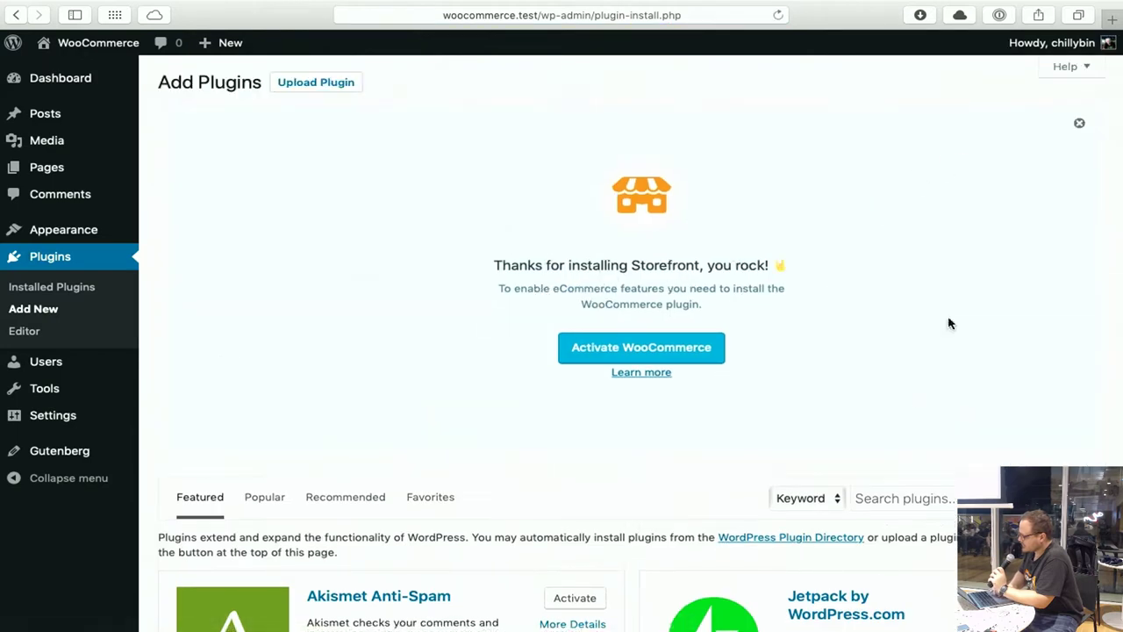
scroll(948, 324, down, 5)
click(960, 207)
text(woocommerce)
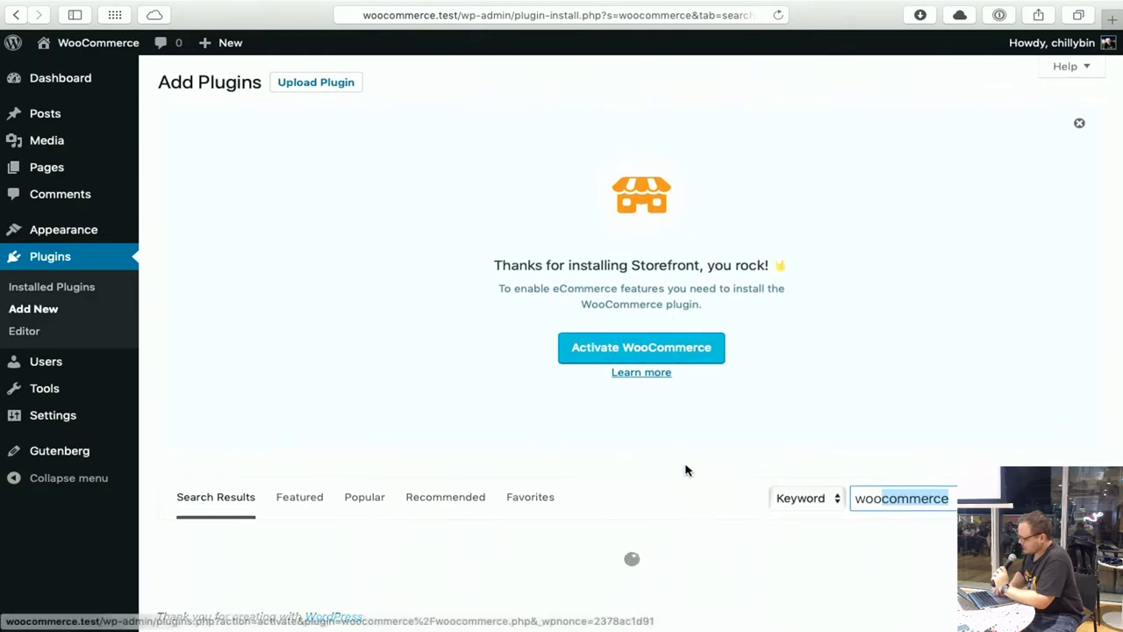
scroll(688, 477, down, 5)
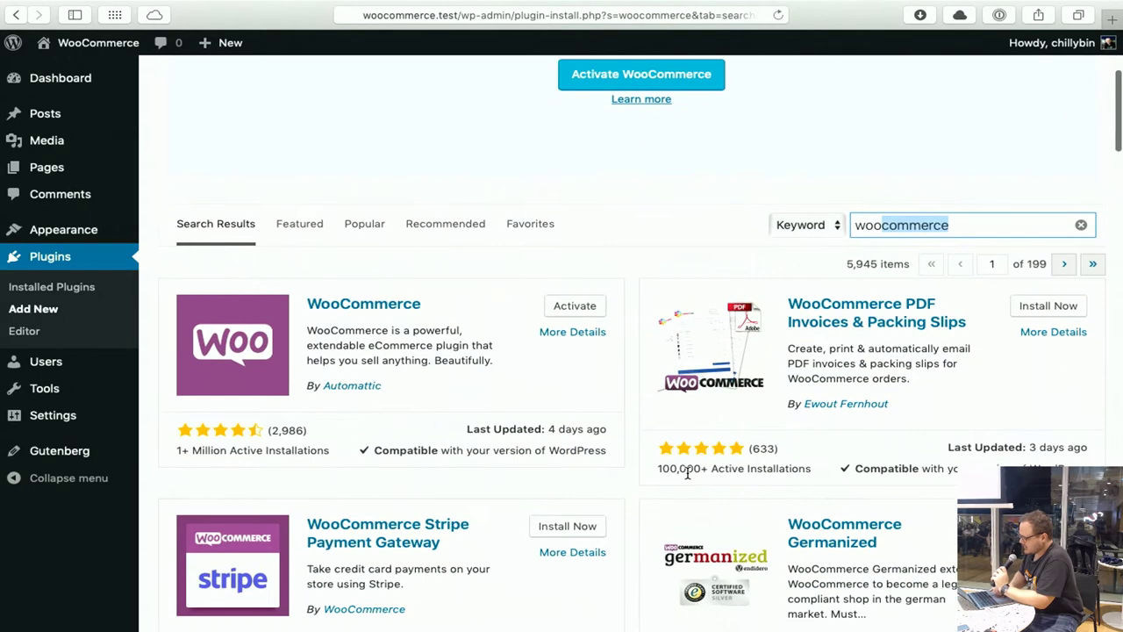
click(570, 307)
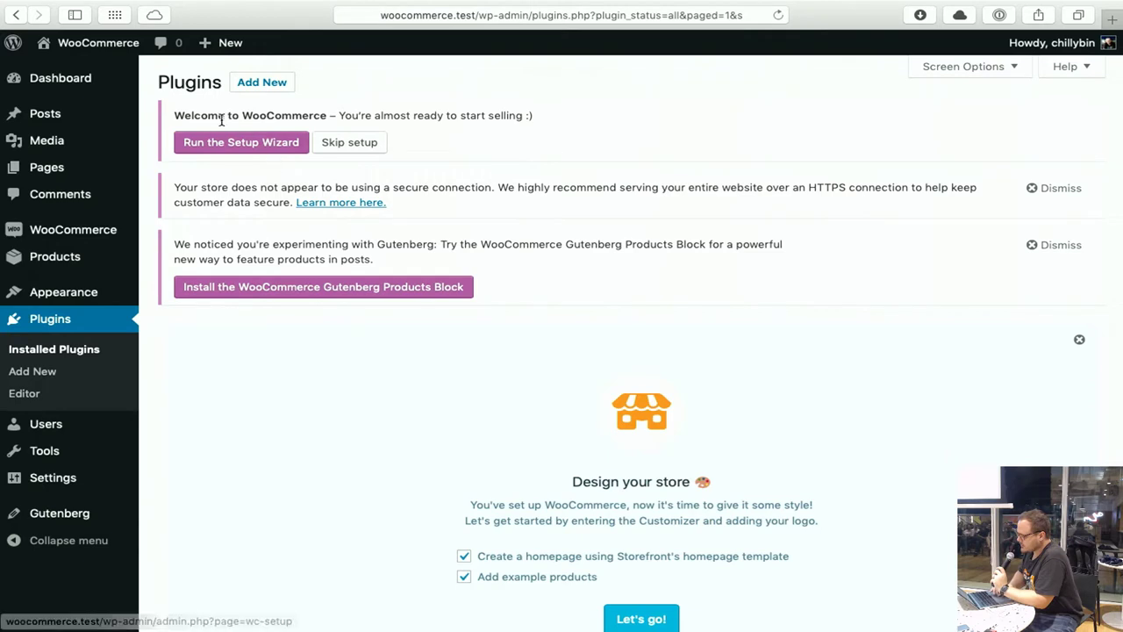
Dismiss the secure connection notice and run the WooCommerce setup wizard.
click(266, 147)
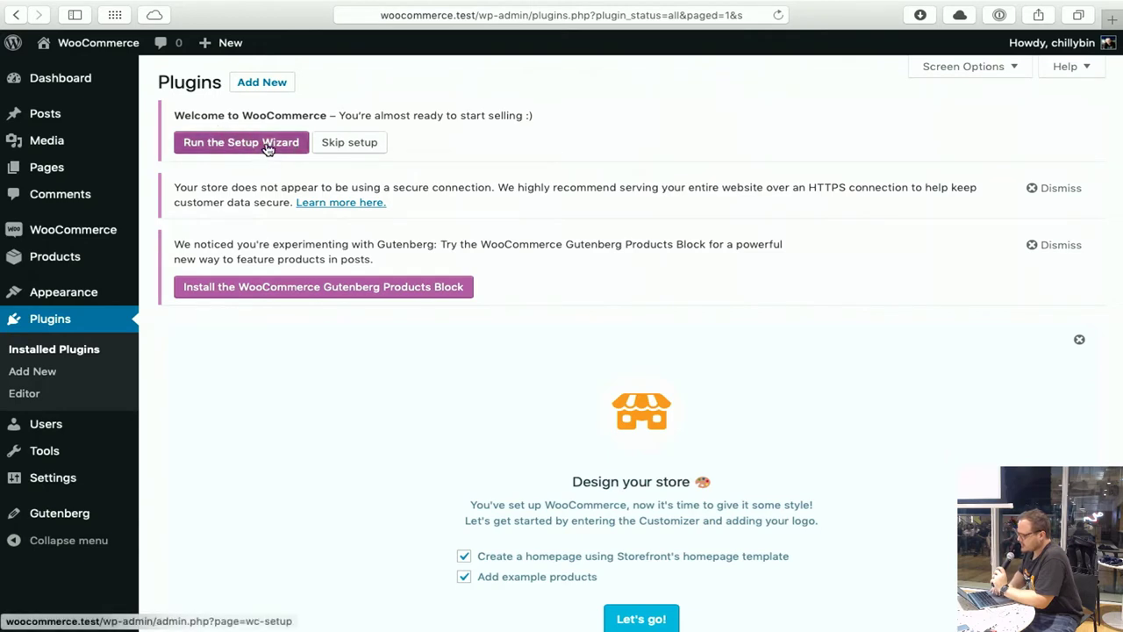
click(334, 288)
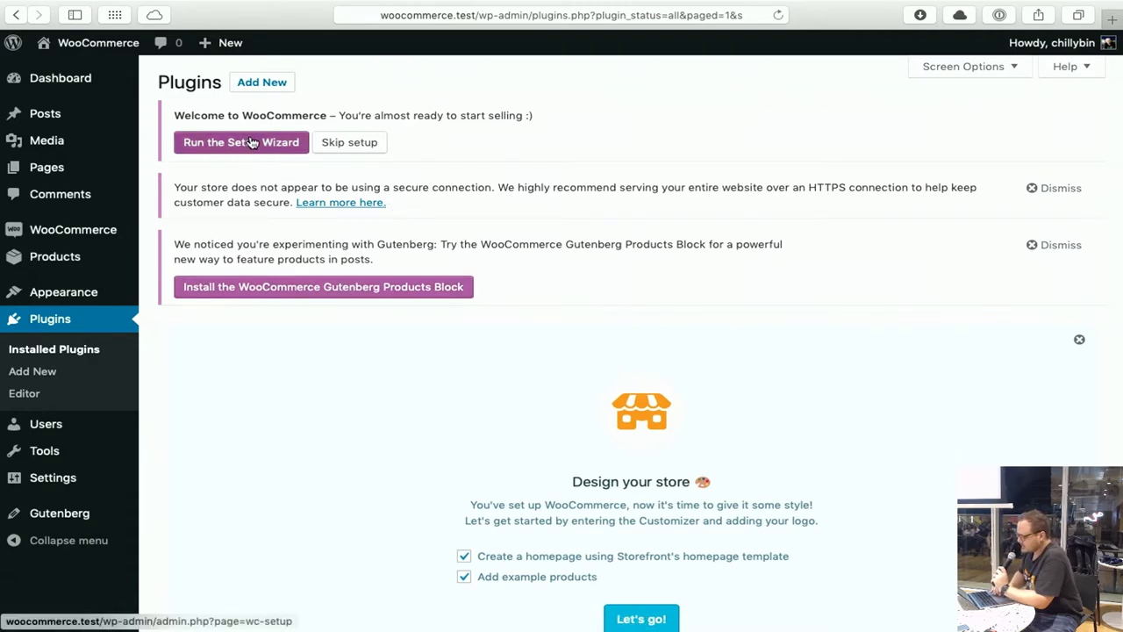
click(1048, 186)
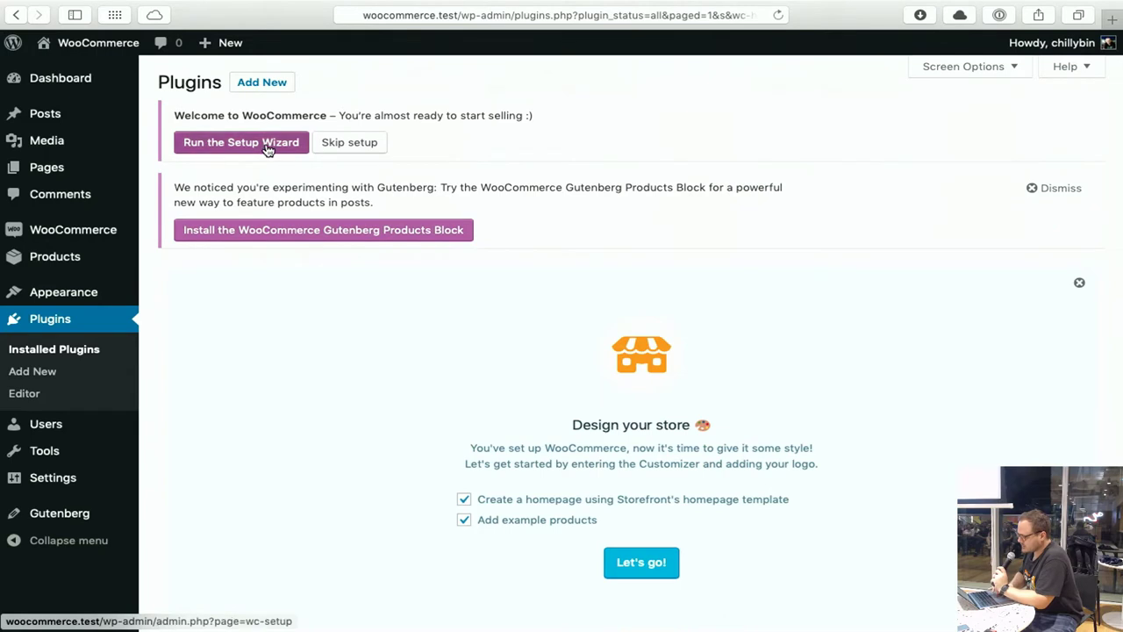
click(268, 149)
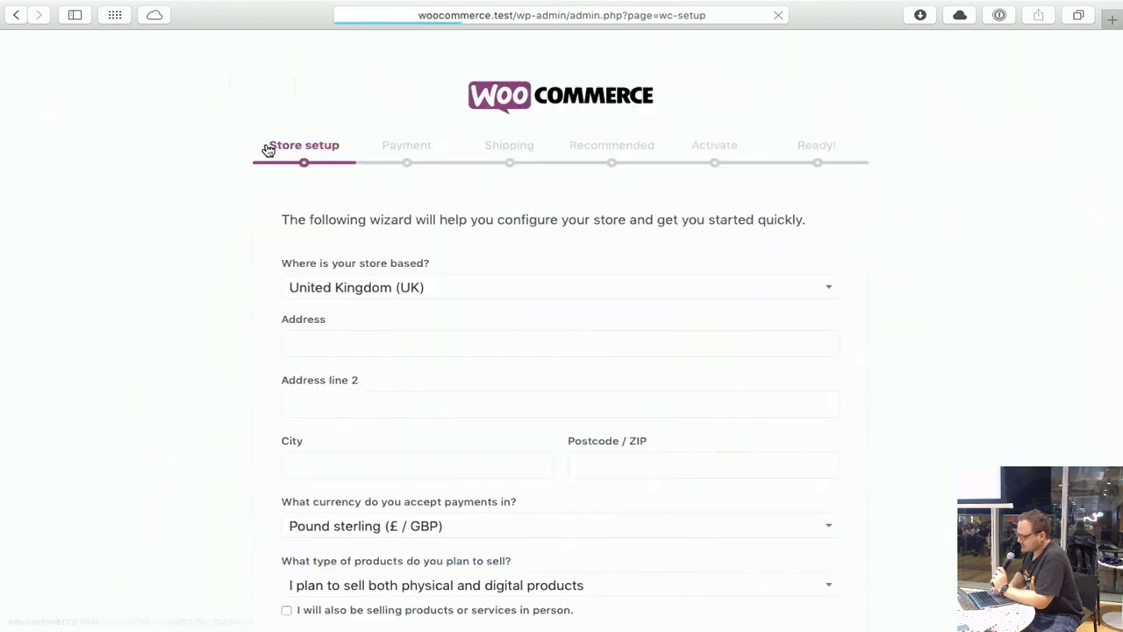
Set the store's base country to Singapore and its payment currency to Singapore dollar ($ / SGD).
click(445, 292)
text(sin)
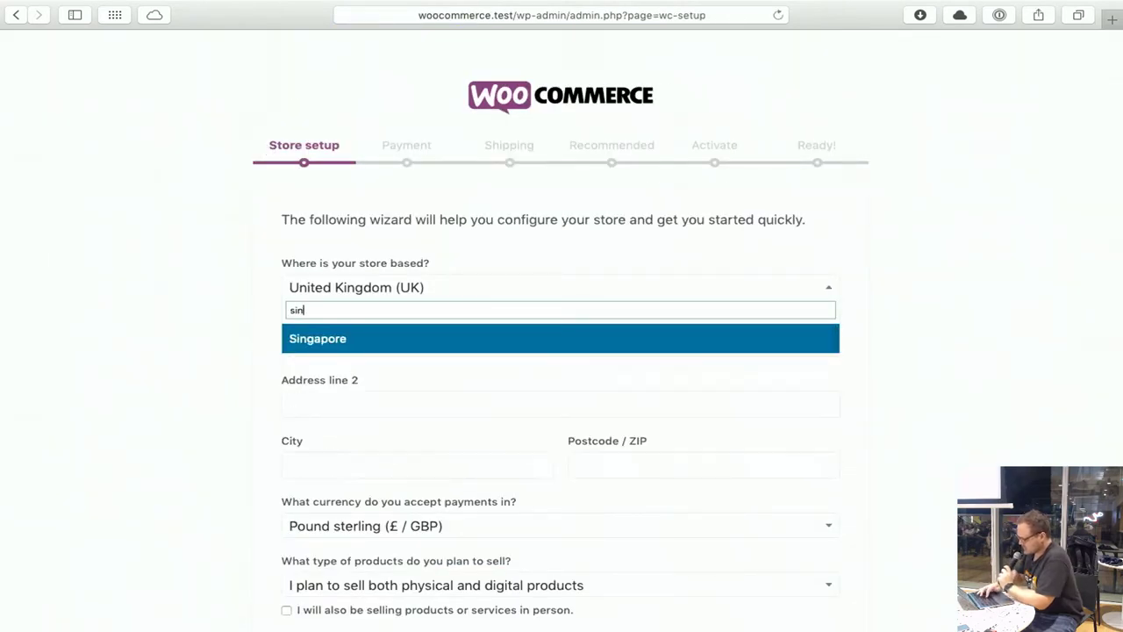
key(Return)
scroll(341, 344, down, 5)
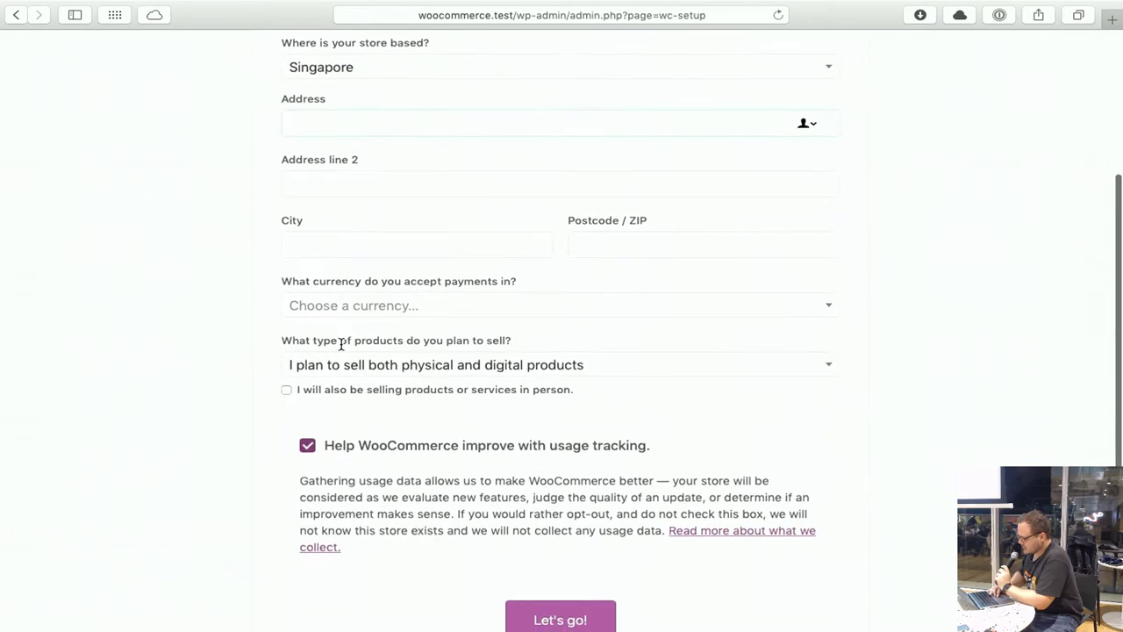
click(409, 307)
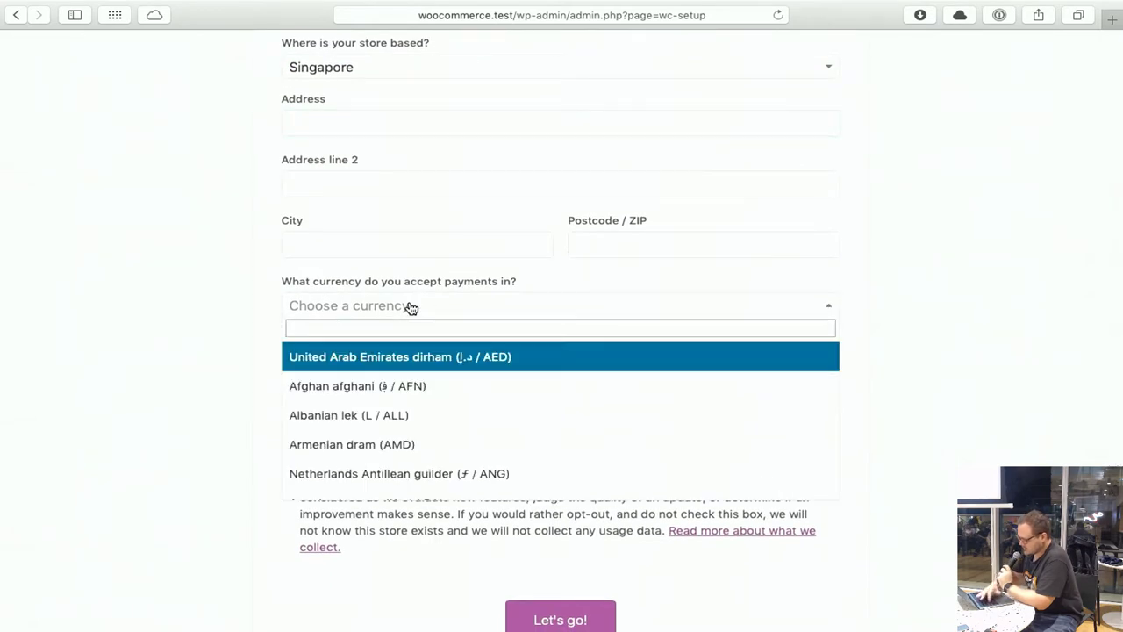
text(sin)
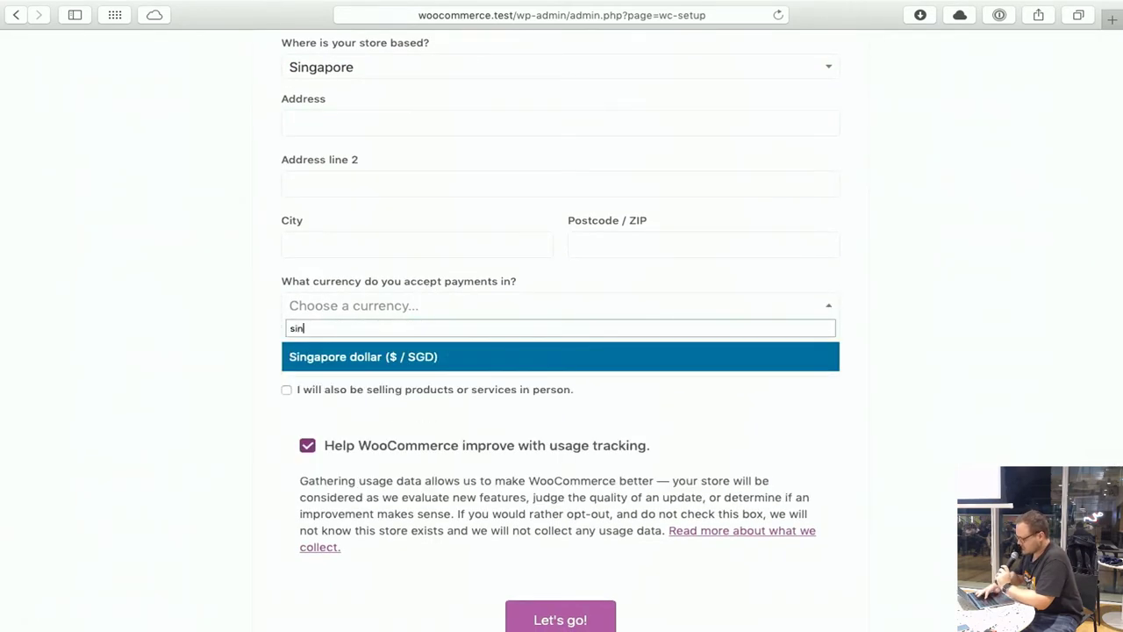
key(Return)
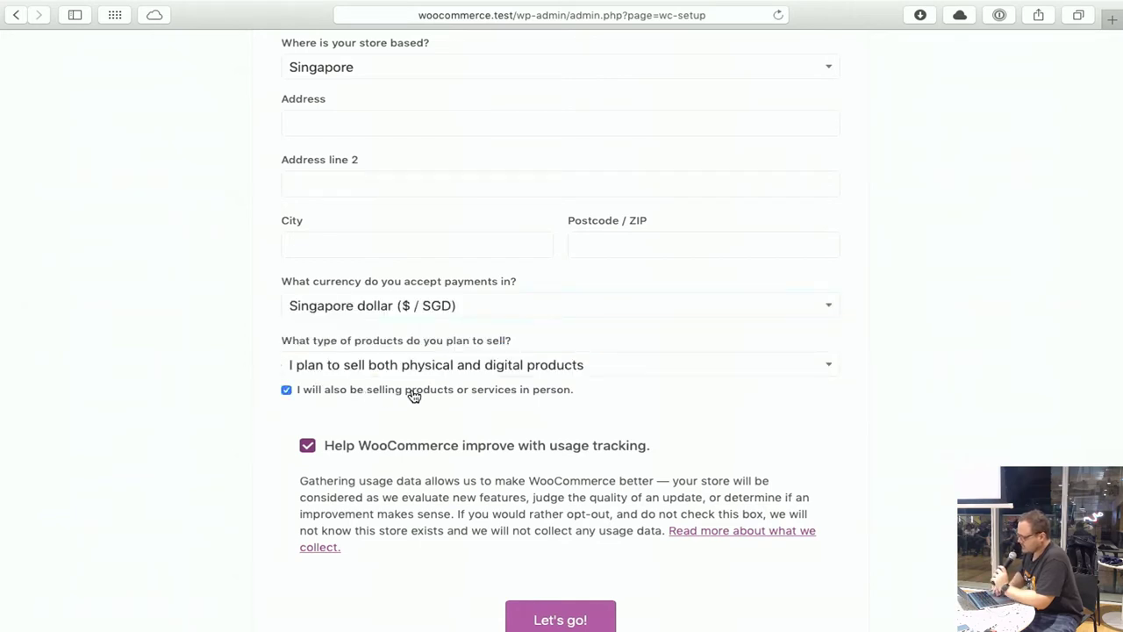
Turn off selling products or services in person and try to submit the store setup form.
click(509, 390)
scroll(509, 395, down, 1)
scroll(509, 394, down, 1)
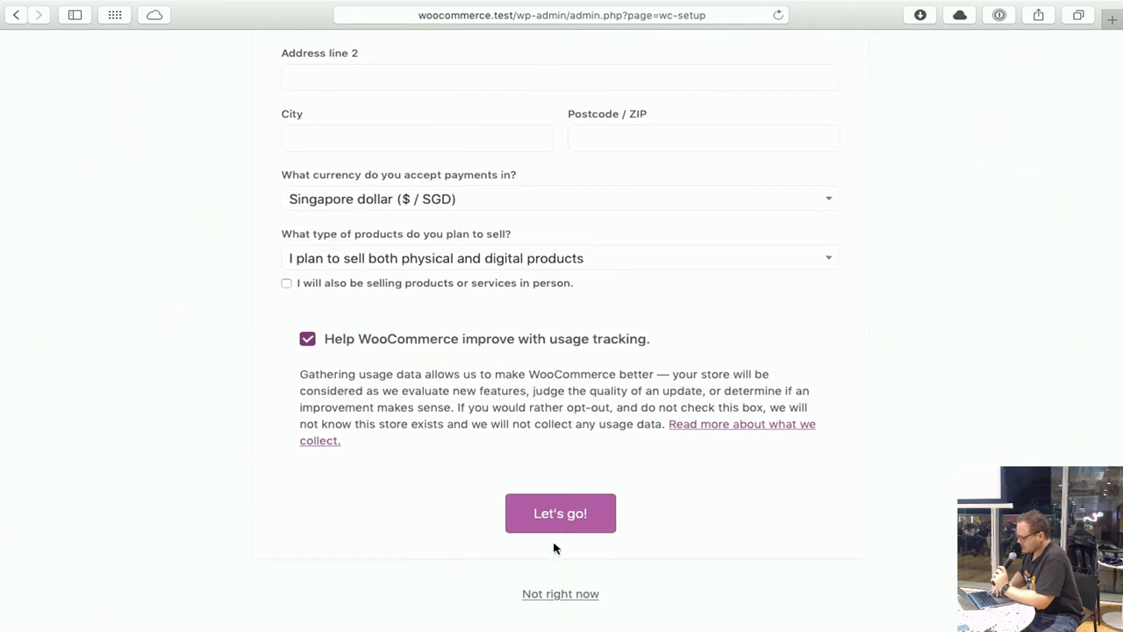
click(566, 517)
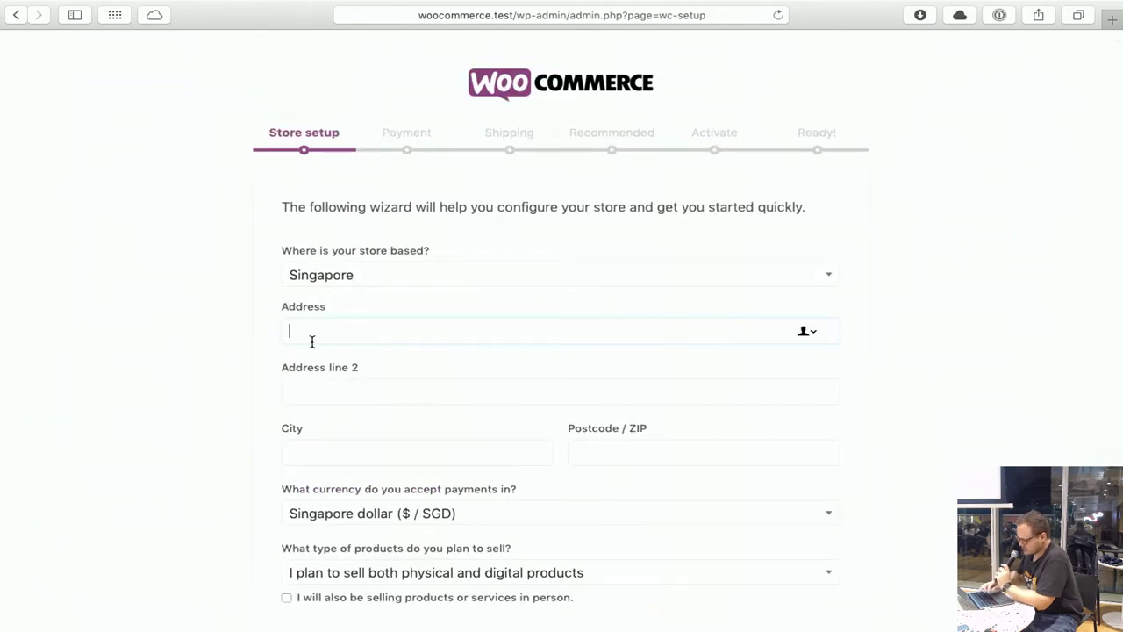
Autofill the store's street address, city and postcode from the saved contact and continue to the Payment stage.
key(Down)
key(Return)
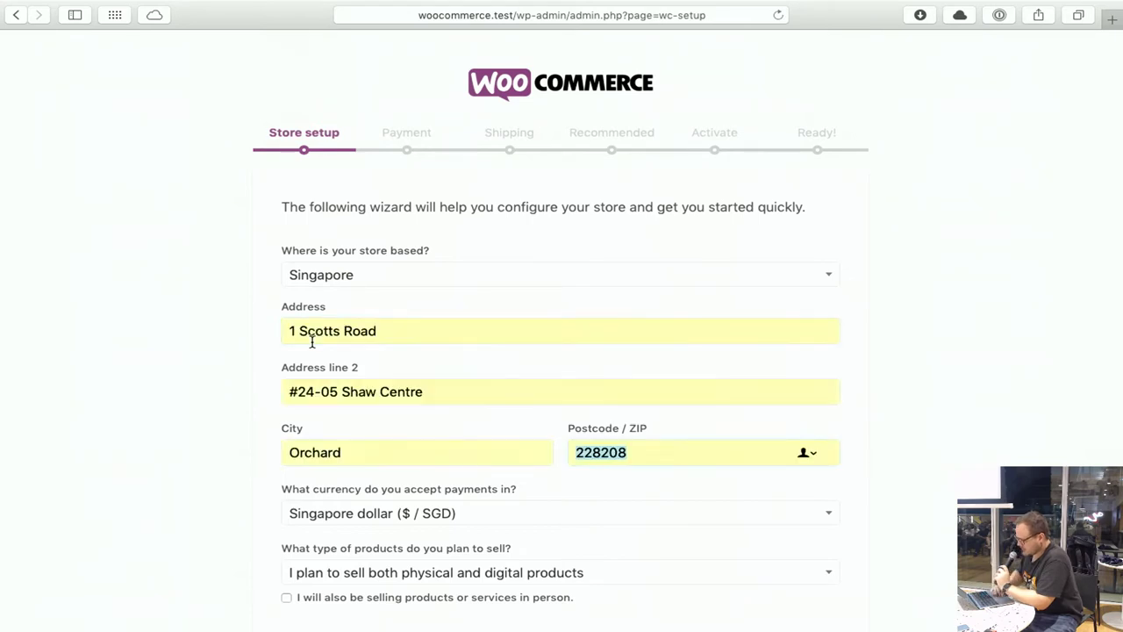
scroll(312, 345, down, 4)
click(537, 576)
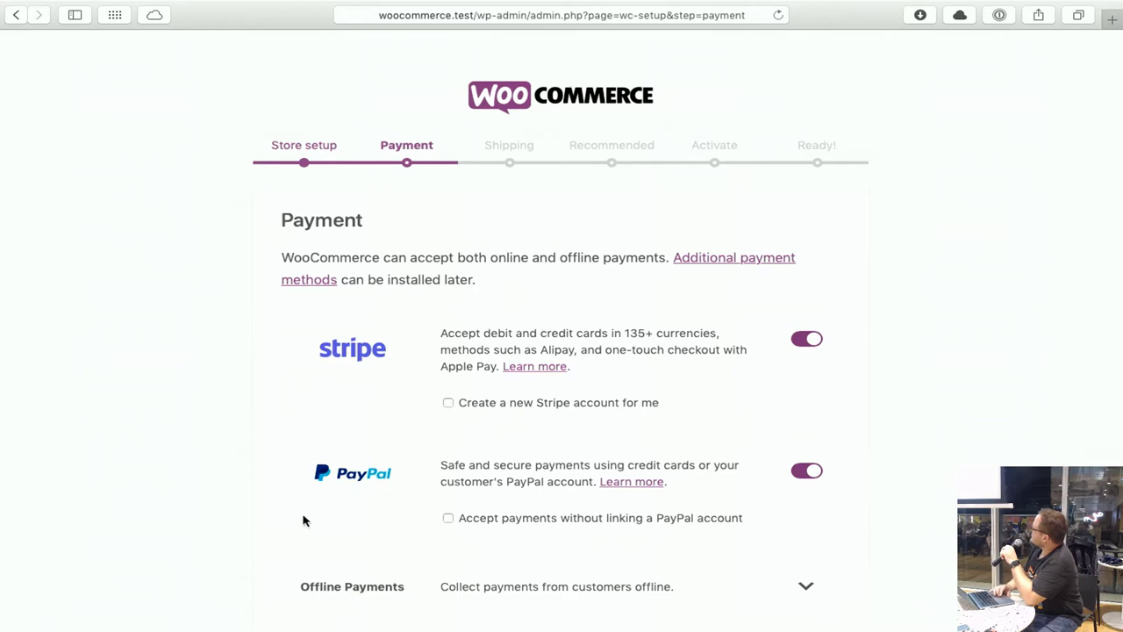
Expand Offline Payments and review the check, bank transfer and cash on delivery methods.
scroll(365, 474, down, 3)
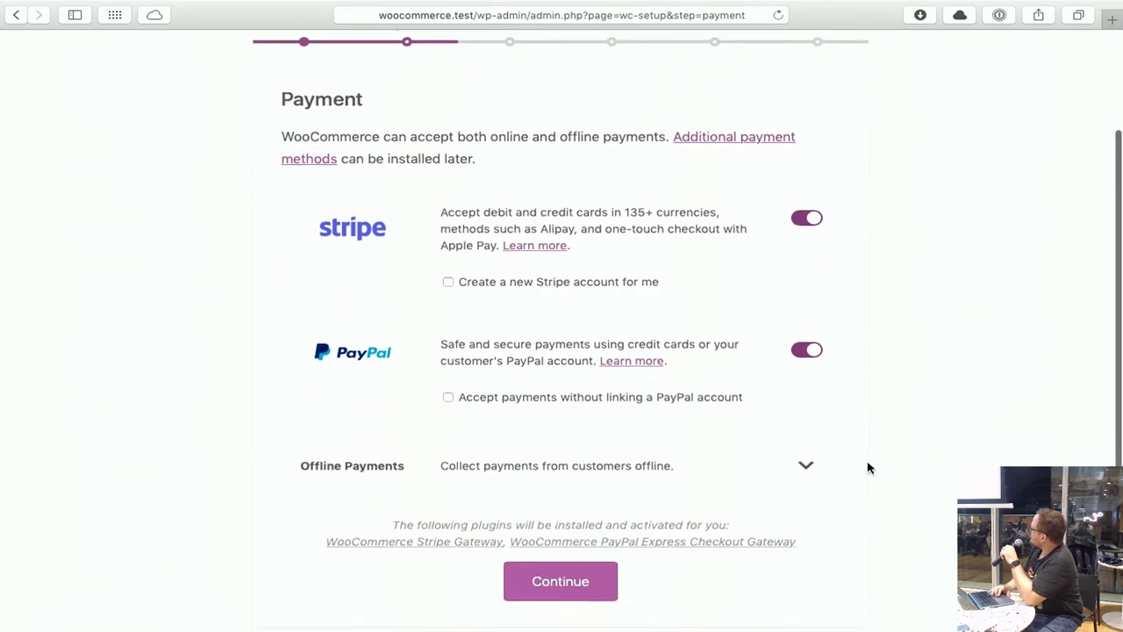
click(800, 465)
scroll(800, 466, down, 4)
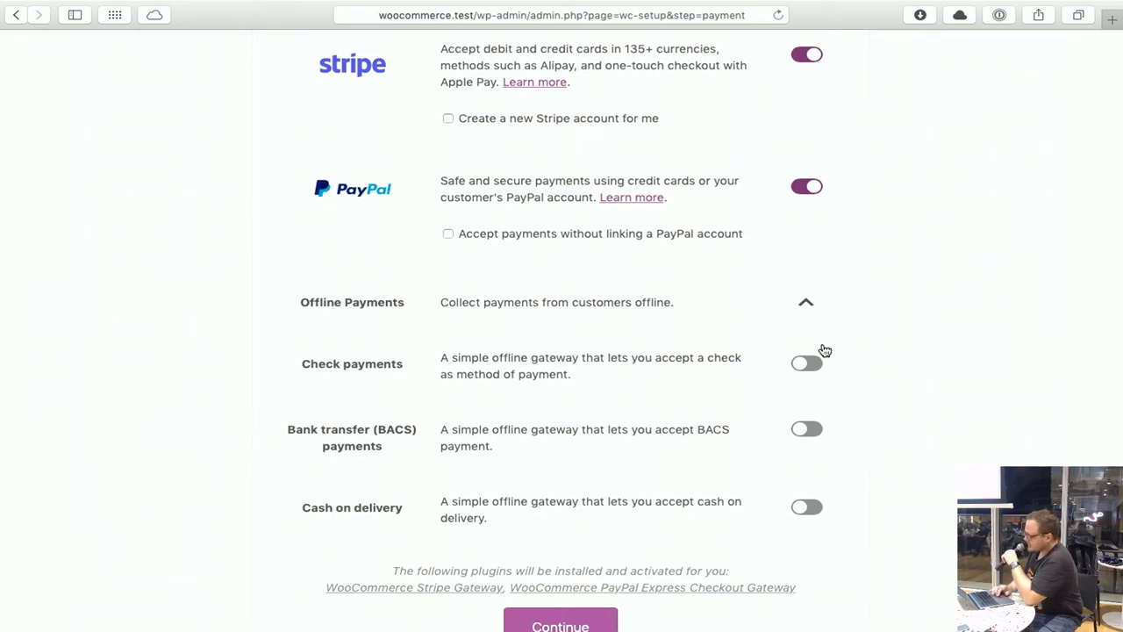
scroll(777, 223, up, 4)
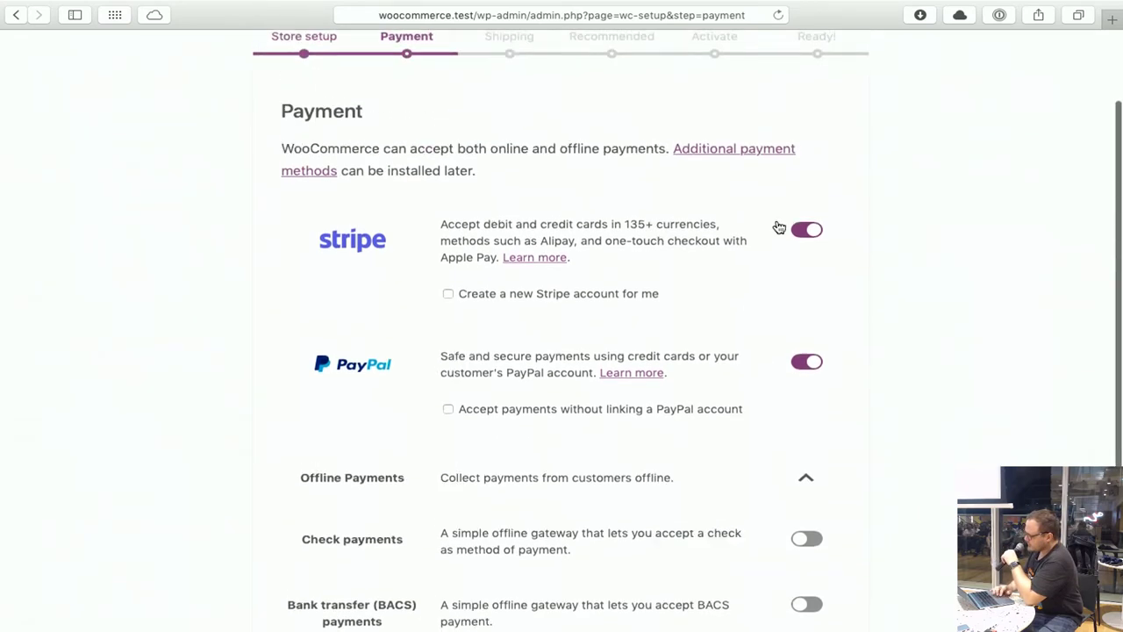
Preview the options for creating a new Stripe account and accepting payments without linking a PayPal account, leaving both off.
click(521, 295)
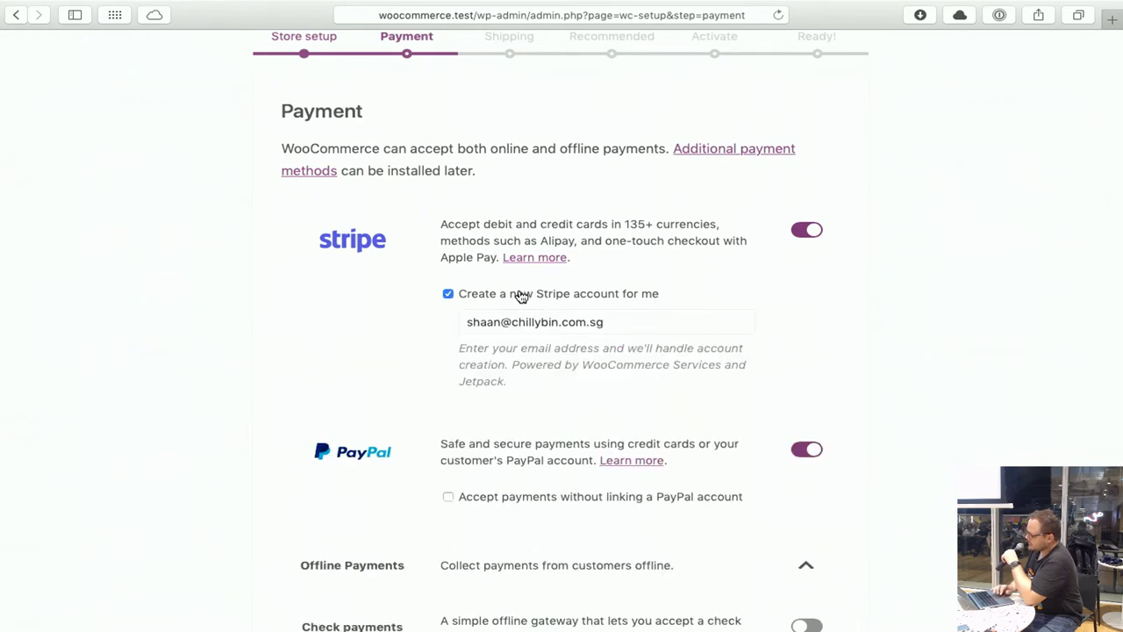
click(520, 295)
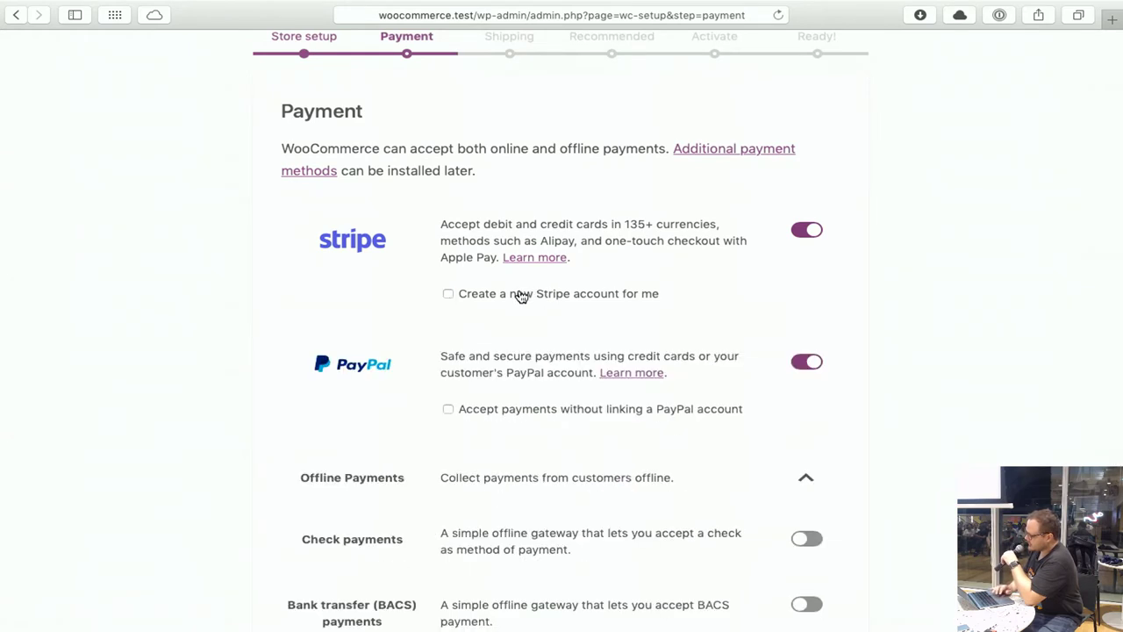
click(563, 413)
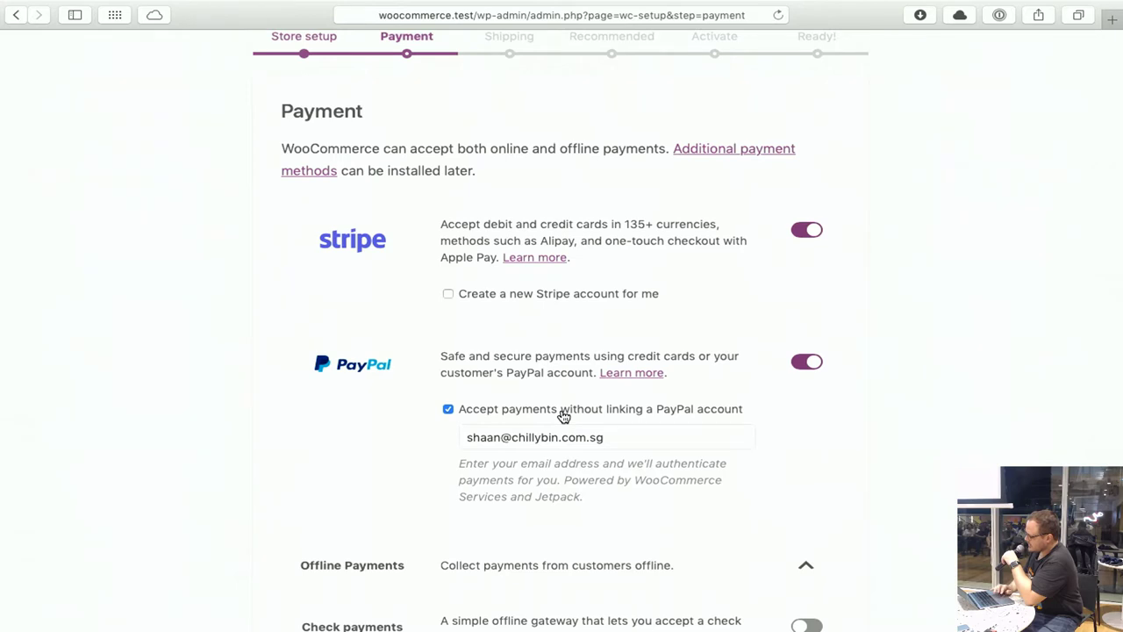
click(562, 413)
Accept the payment setup with Stripe and PayPal enabled and continue to the Shipping stage.
scroll(561, 417, down, 5)
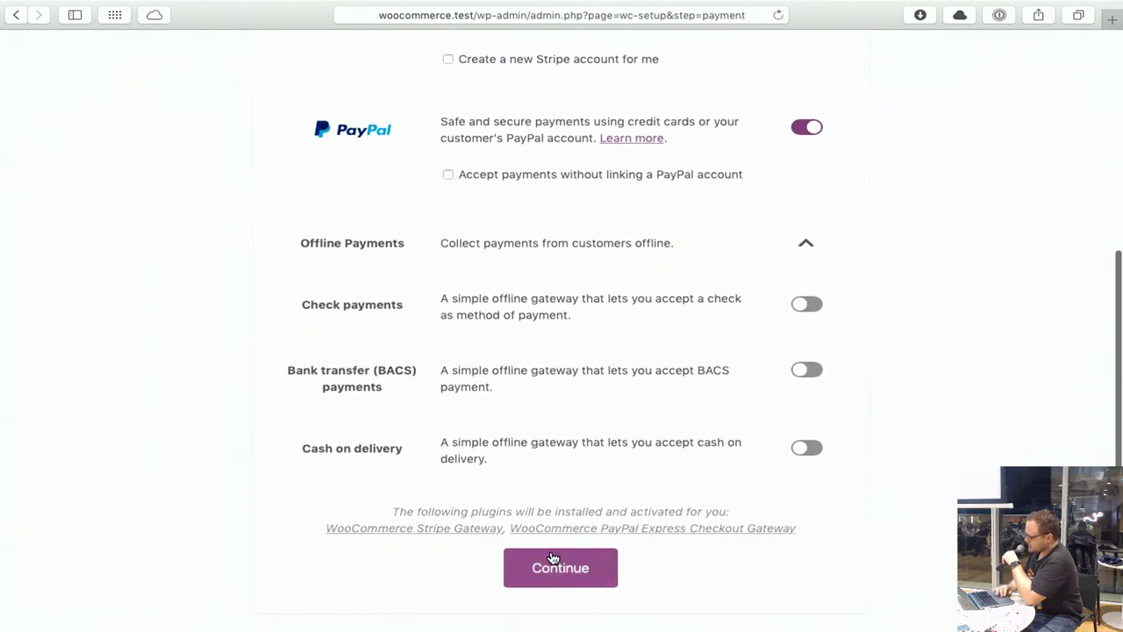
click(550, 567)
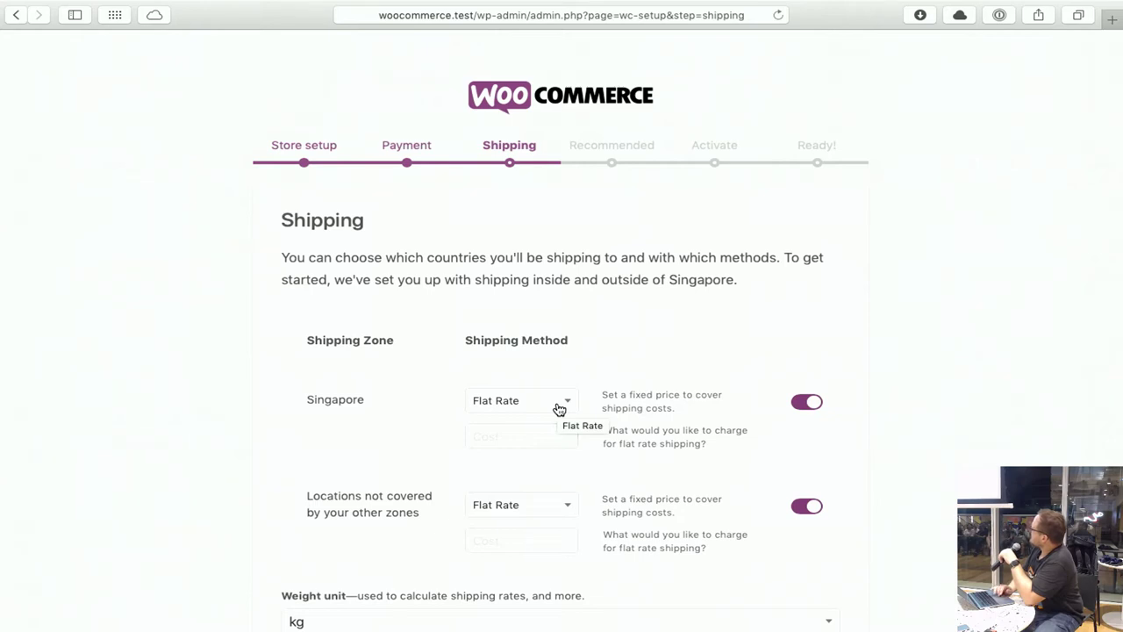
Try Free Shipping for the Singapore zone, and return it to Flat Rate with a cost of 10.
click(559, 408)
click(517, 457)
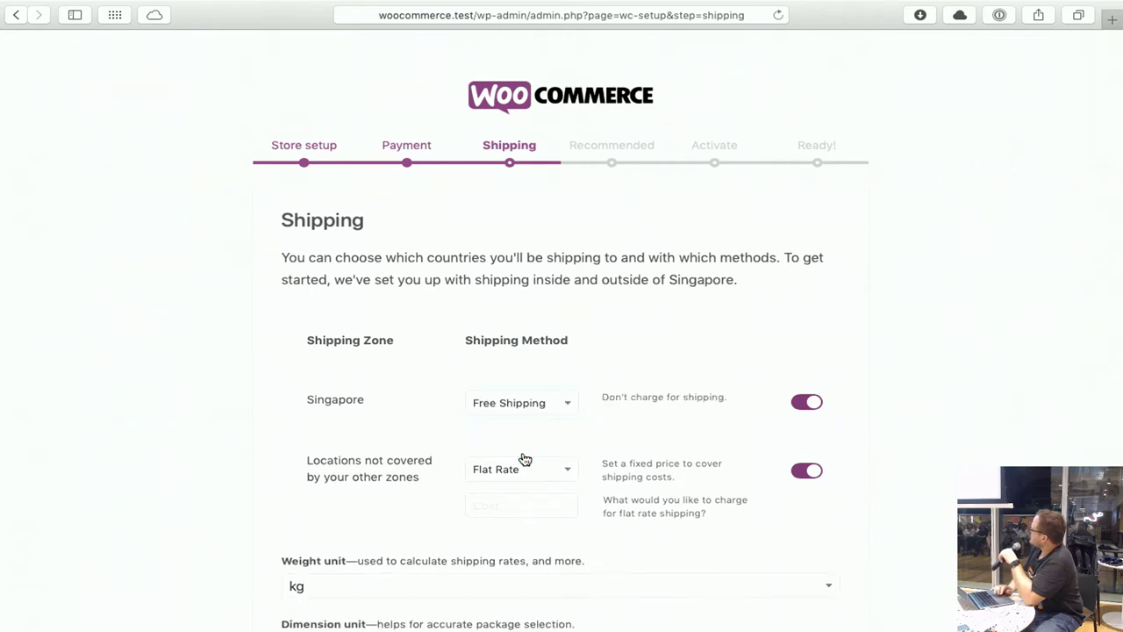
click(531, 403)
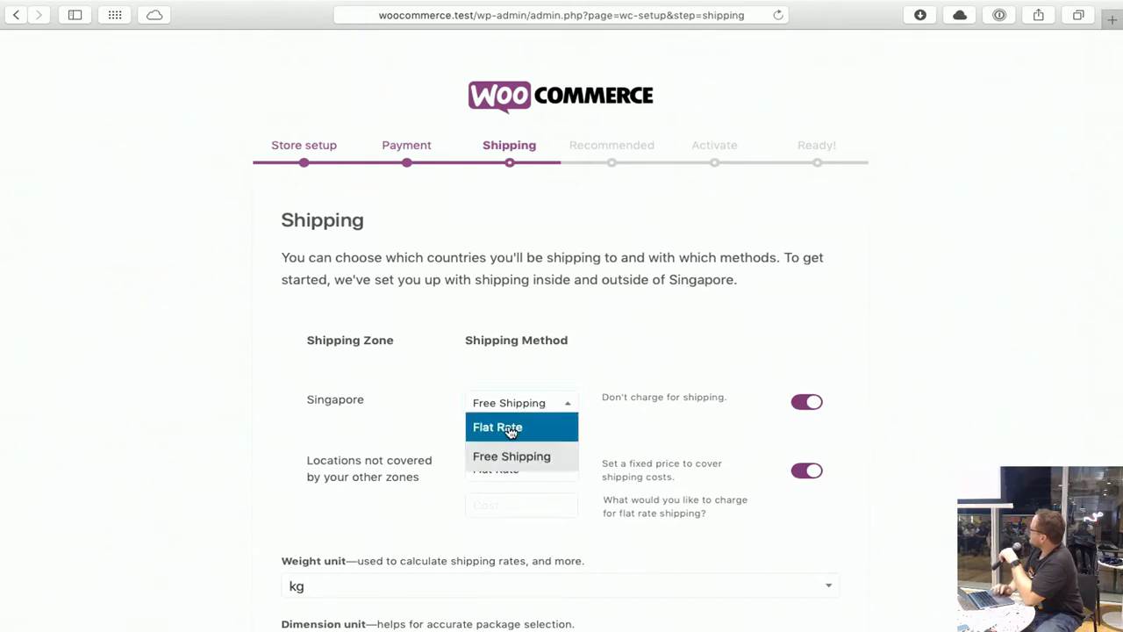
click(510, 430)
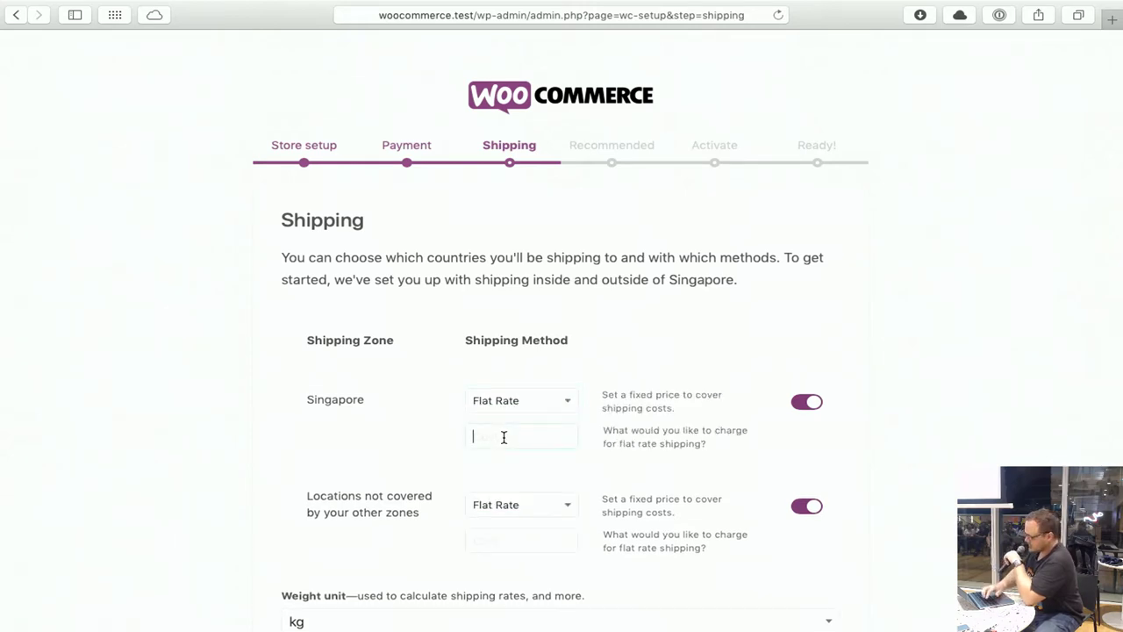
text(10)
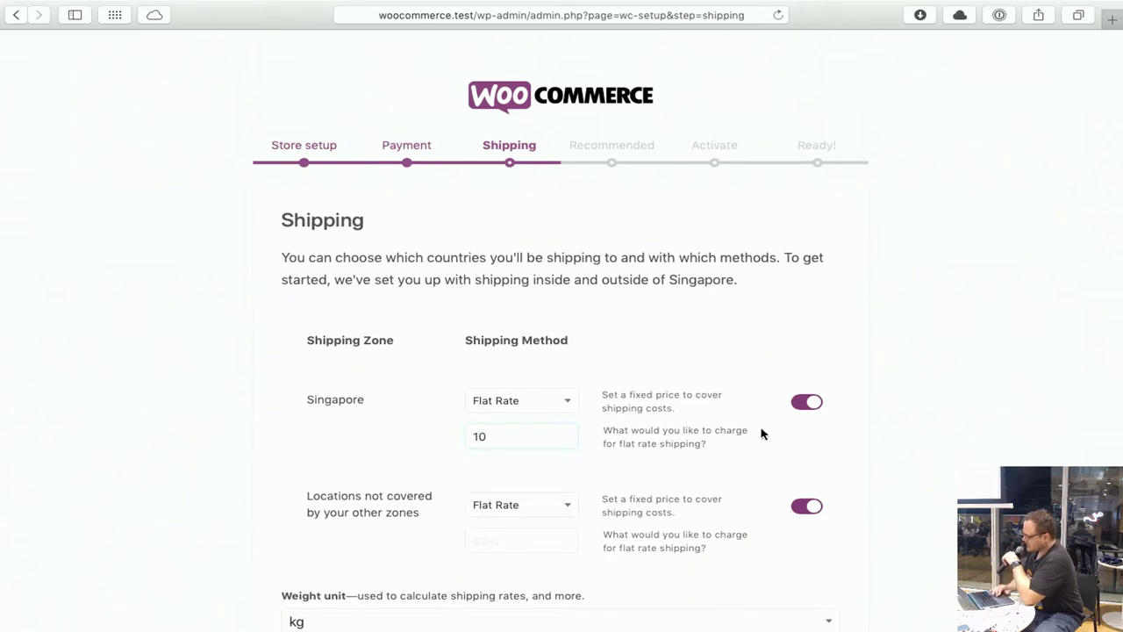
Try Free Shipping for locations outside other zones, return it to Flat Rate with a cost of 20, and continue to the Recommended stage.
scroll(617, 440, down, 2)
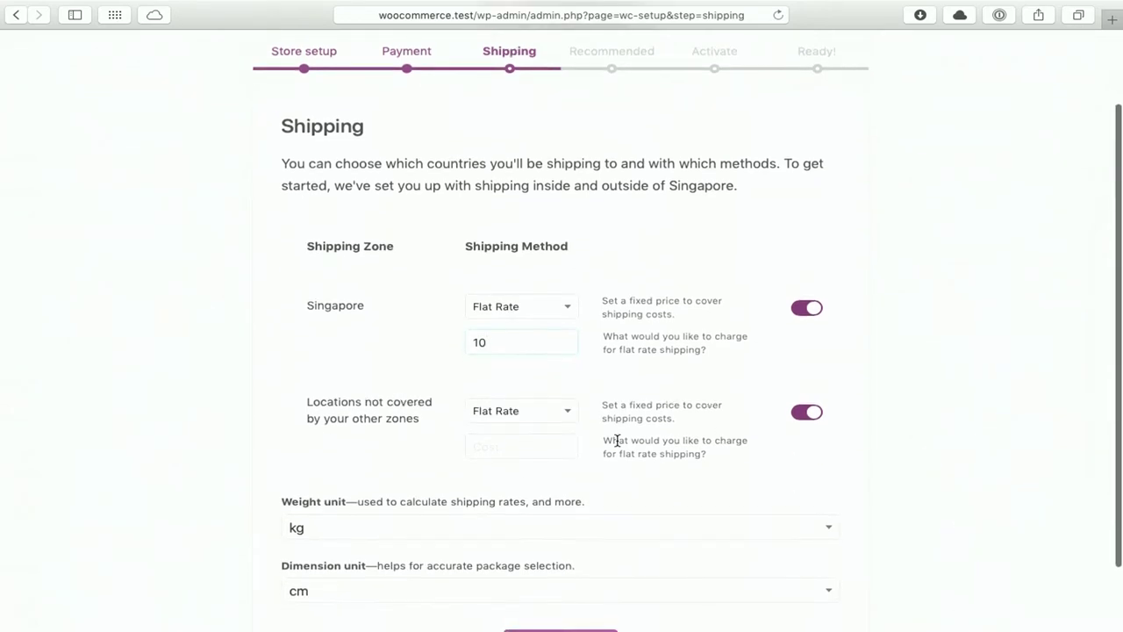
click(529, 419)
click(488, 462)
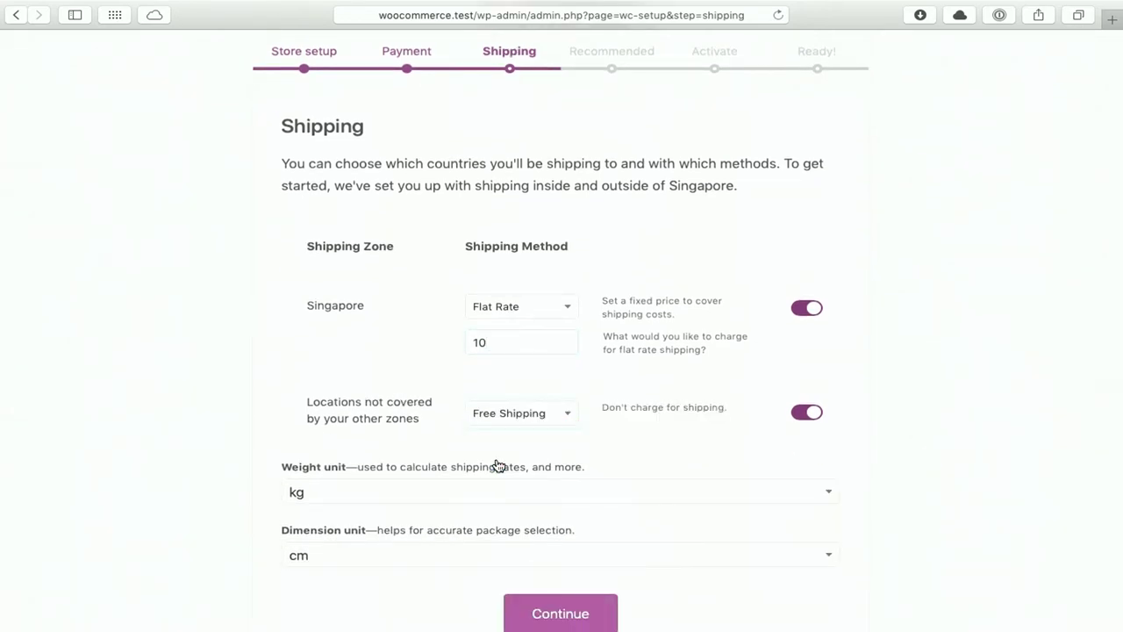
click(525, 418)
click(513, 437)
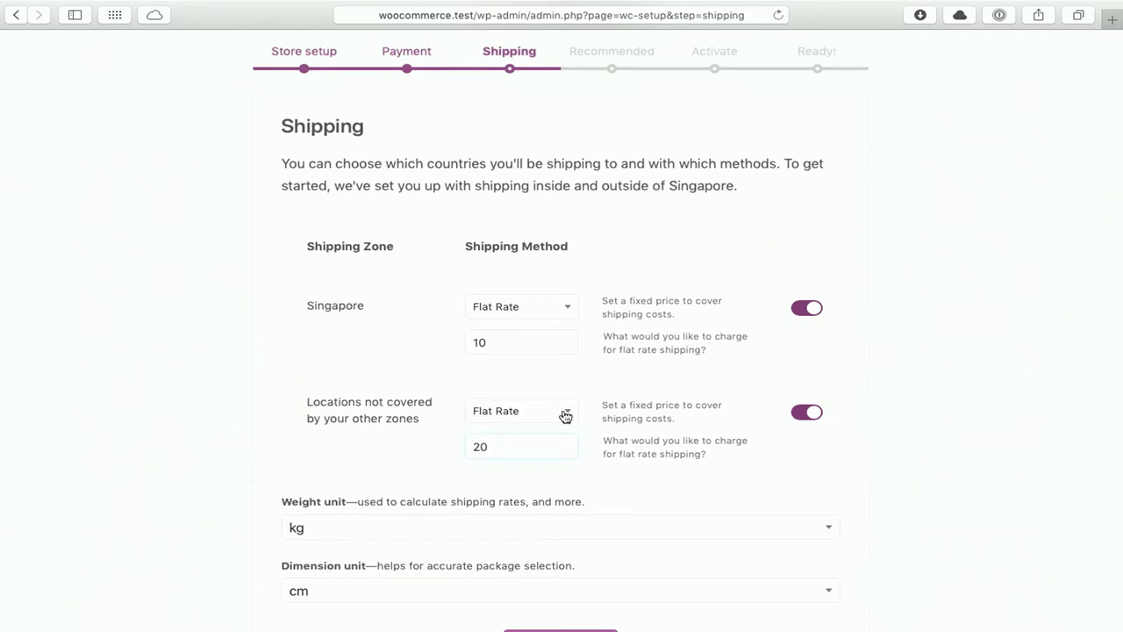
scroll(565, 416, down, 3)
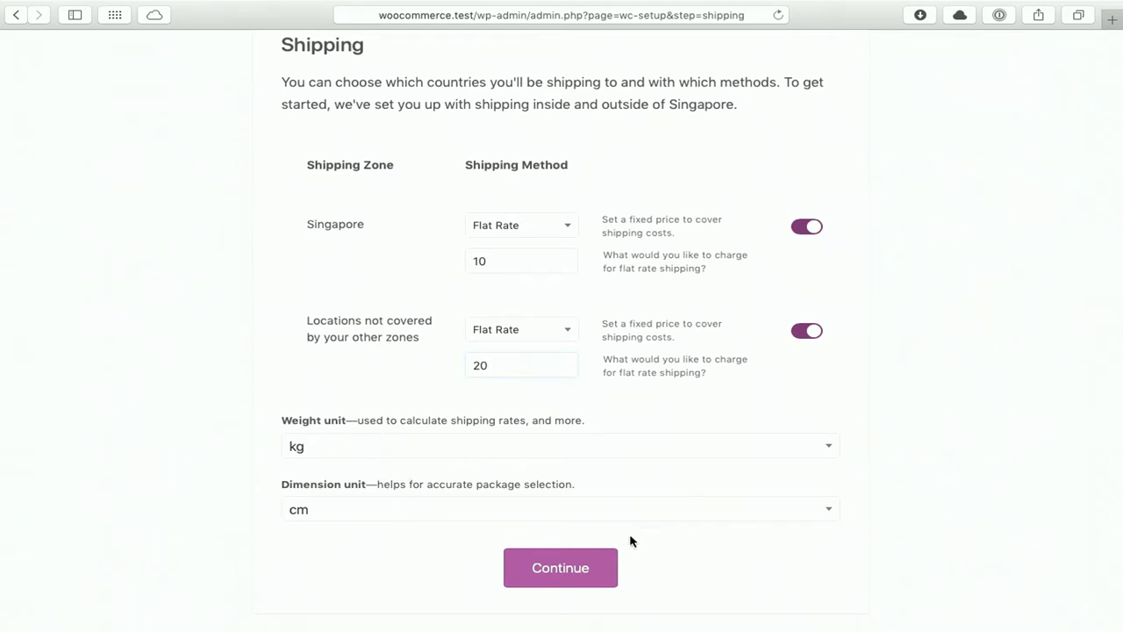
click(525, 581)
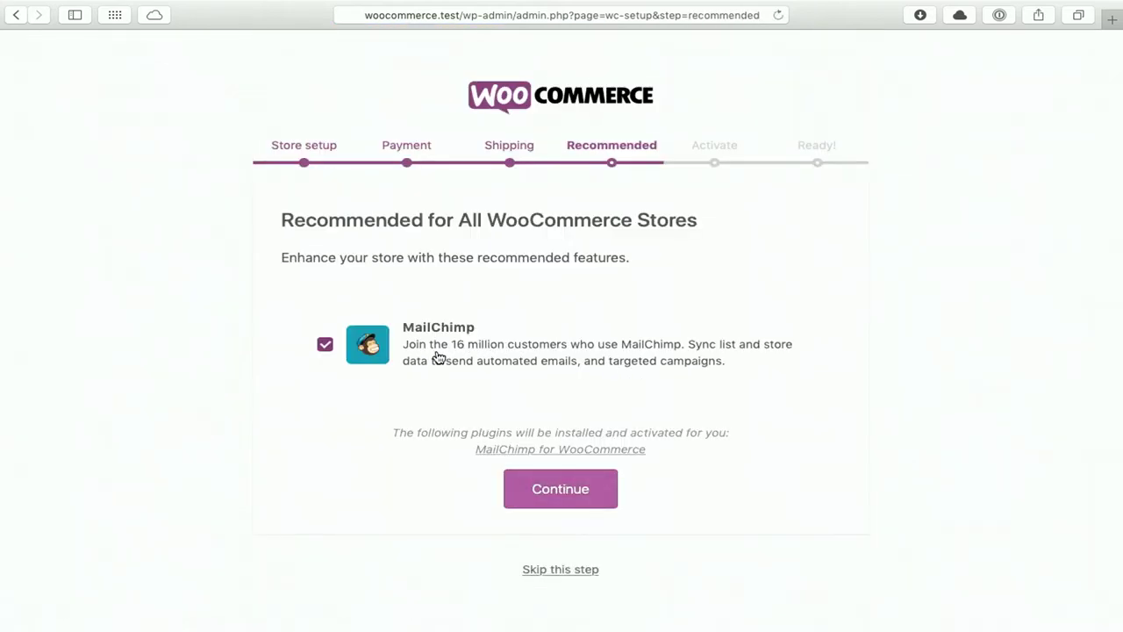
Accept the recommended MailChimp plugin, review the Jetpack benefits and skip connecting the store to Jetpack.
click(557, 496)
scroll(557, 497, down, 4)
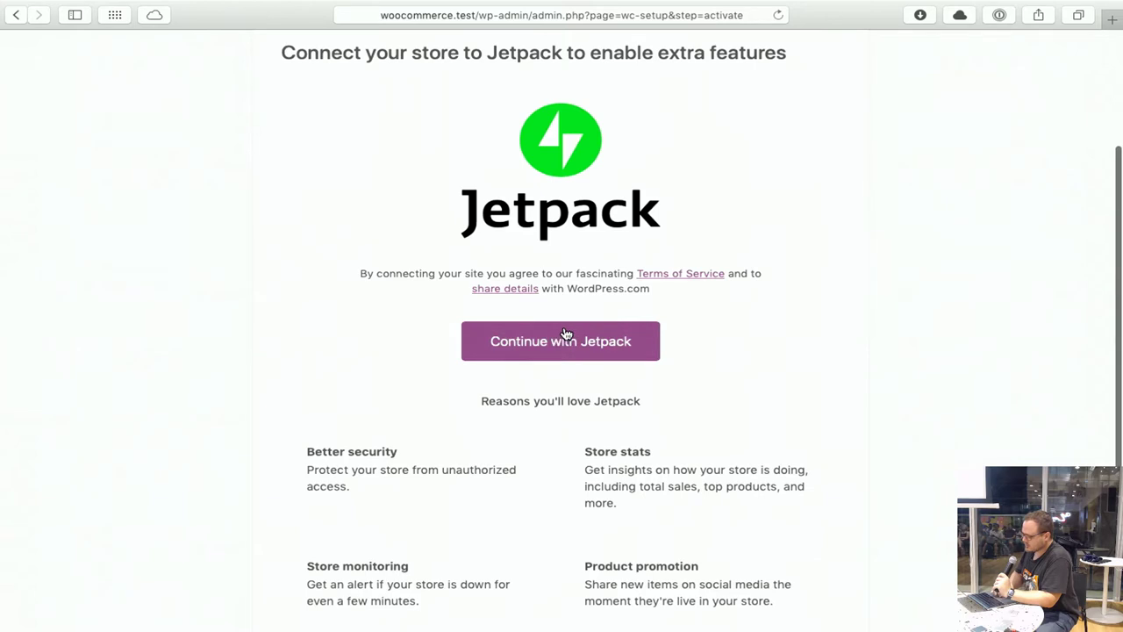
scroll(566, 333, down, 2)
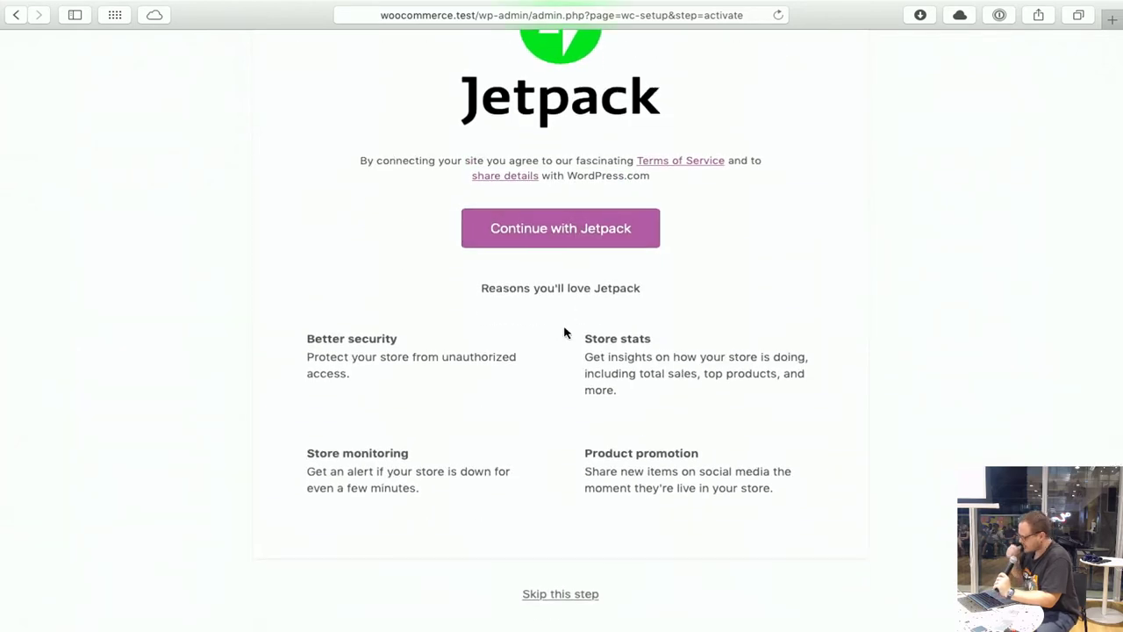
scroll(564, 329, up, 1)
scroll(563, 334, down, 1)
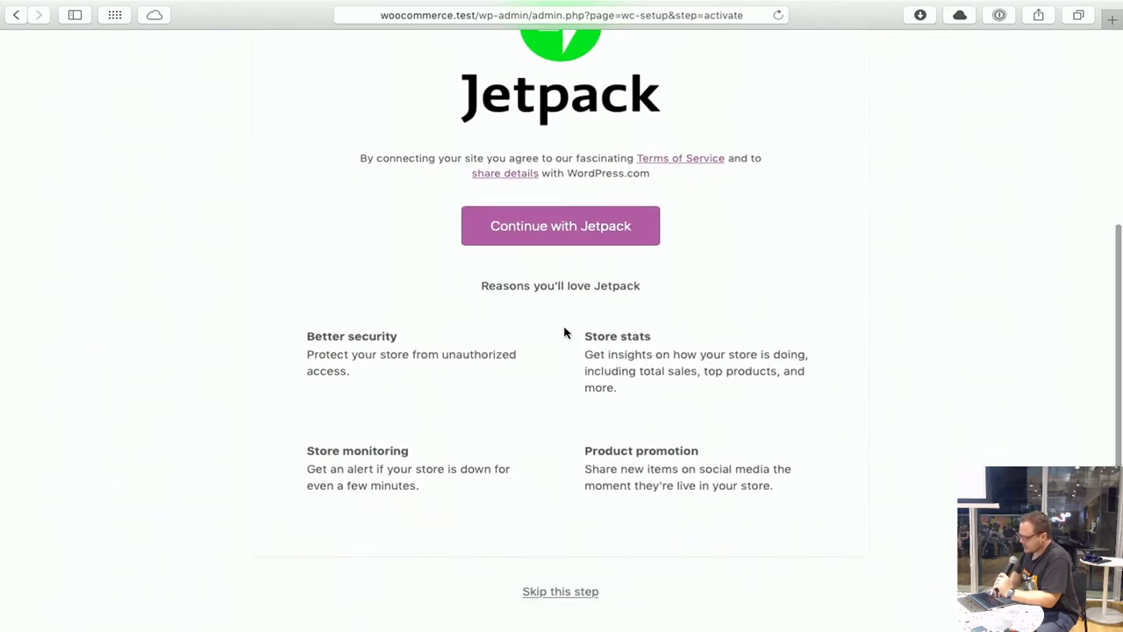
click(560, 595)
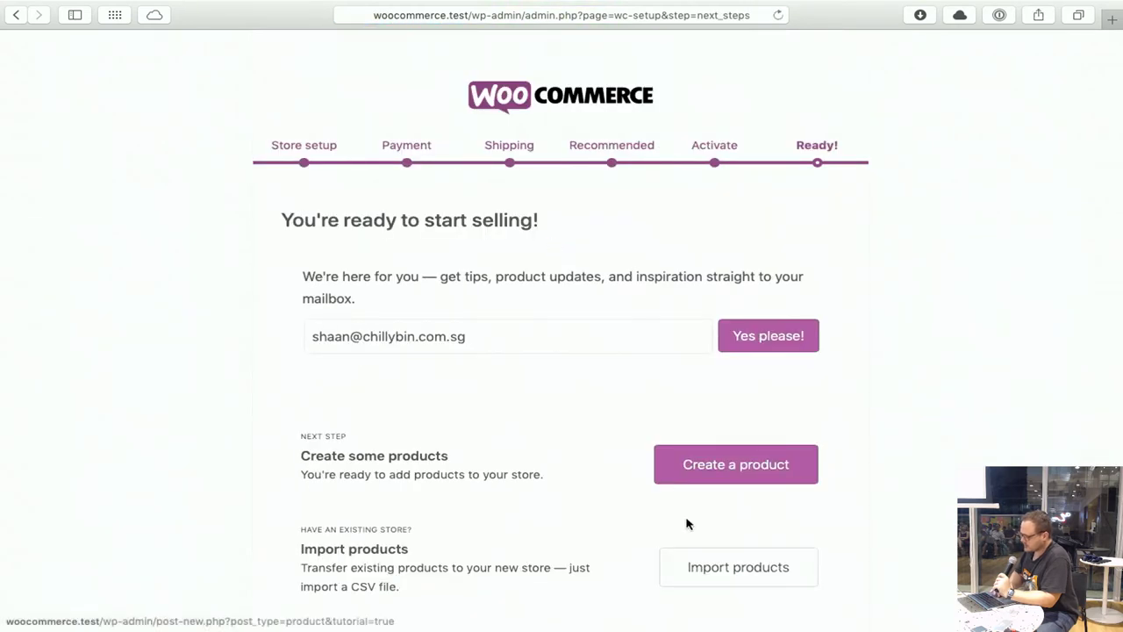
Review the follow-up options on the Ready stage and open the product import tool.
scroll(585, 489, down, 4)
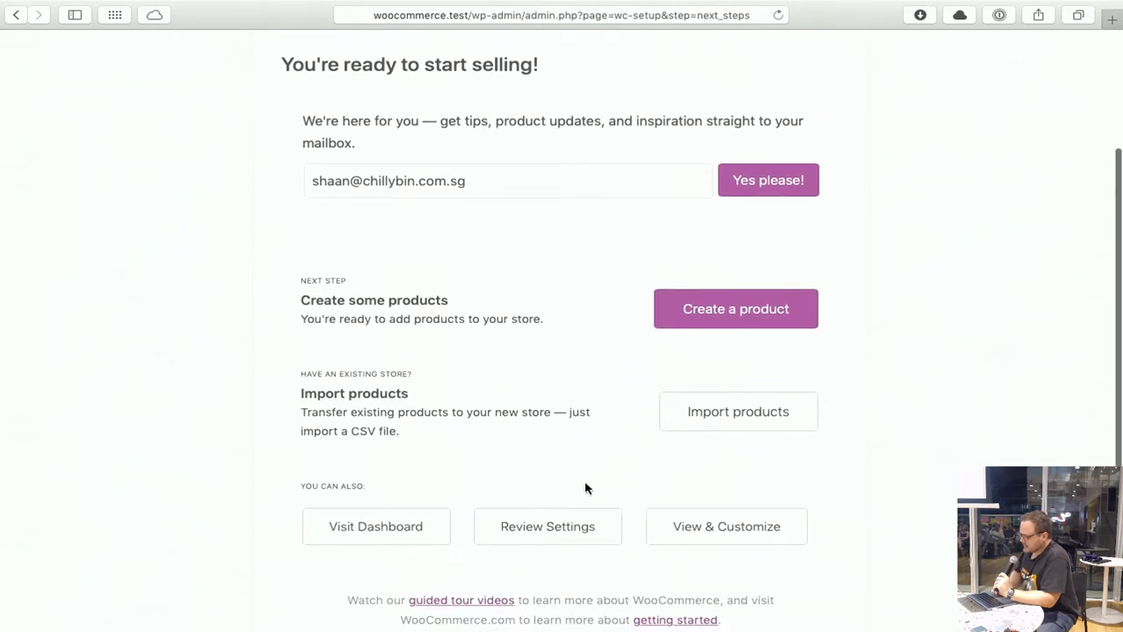
scroll(586, 489, up, 4)
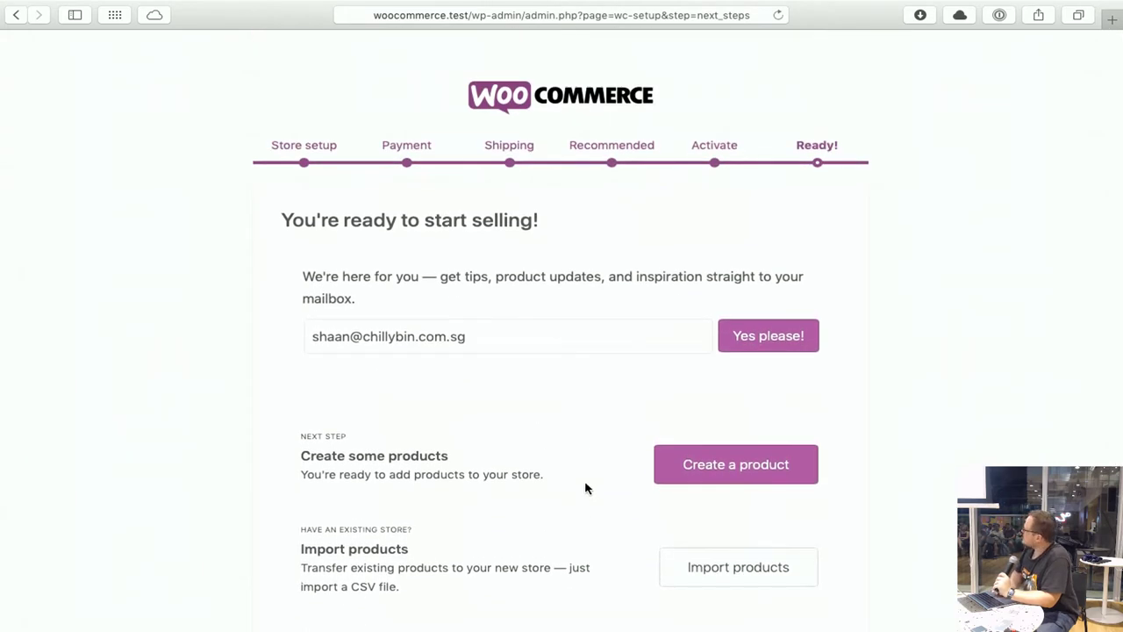
scroll(586, 489, down, 4)
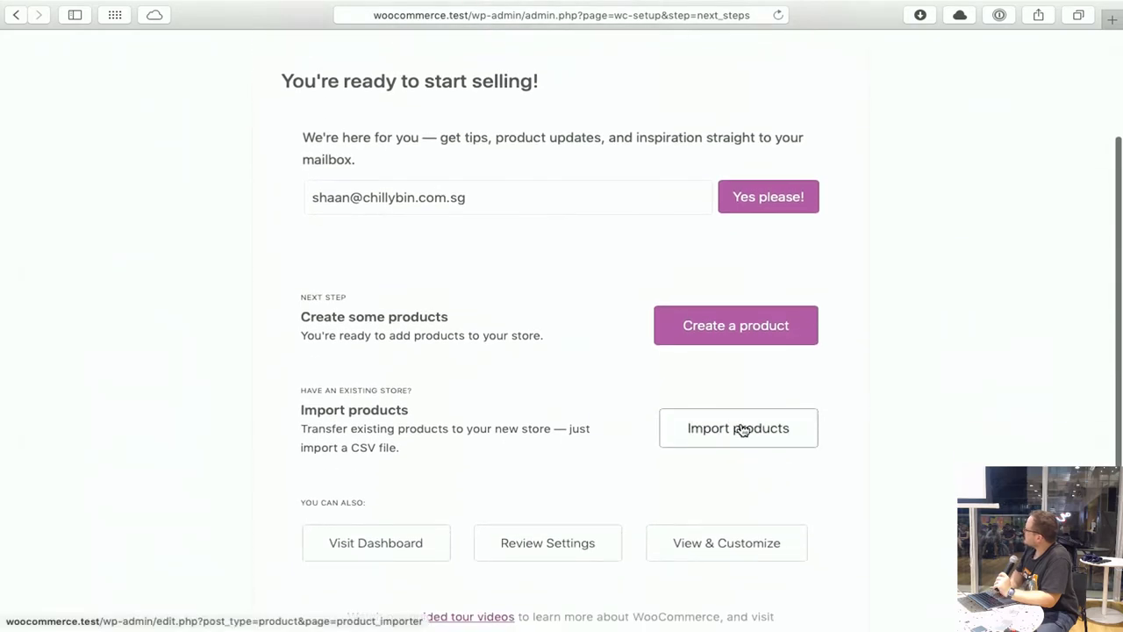
click(741, 428)
Check the sample-data folder's location, choose sample_products.csv from it as the import file, and continue to column mapping.
scroll(742, 428, down, 10)
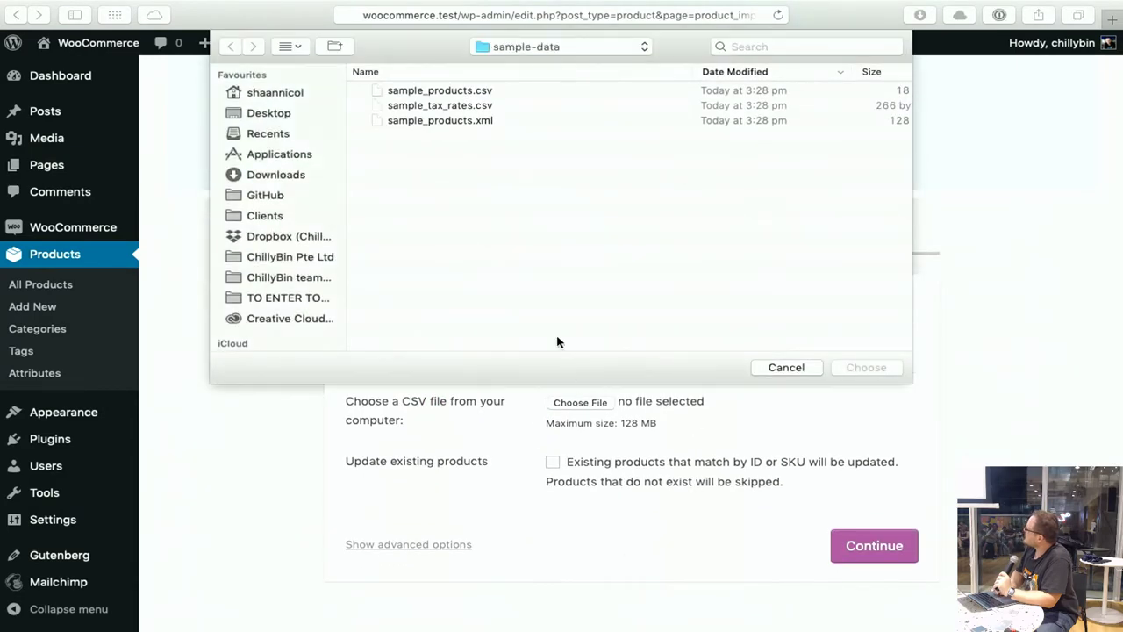
click(531, 46)
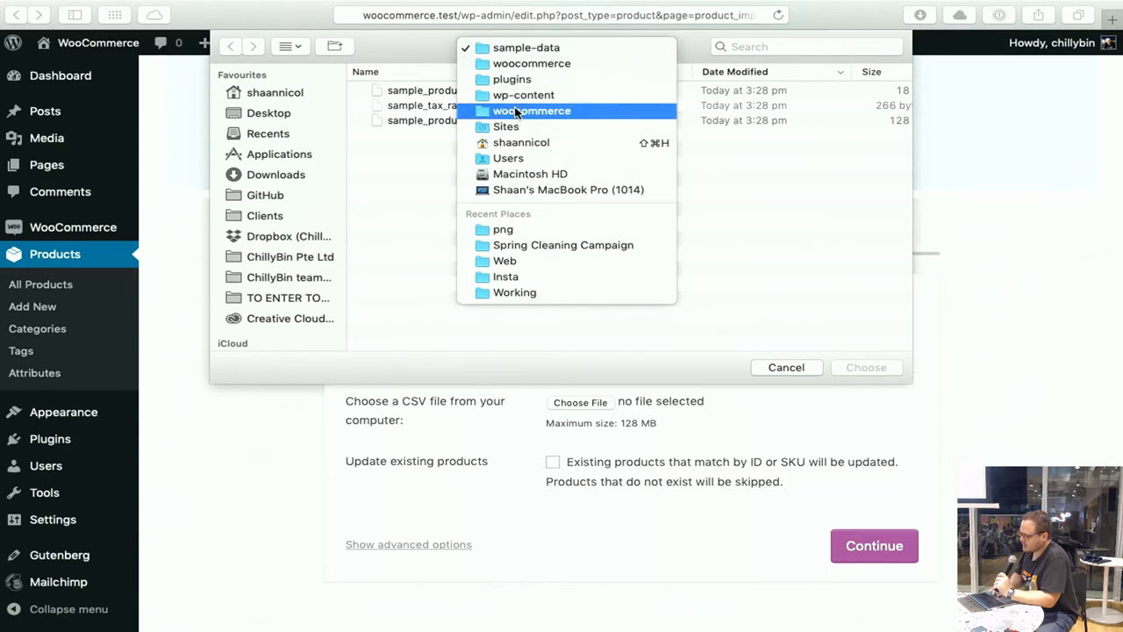
click(546, 51)
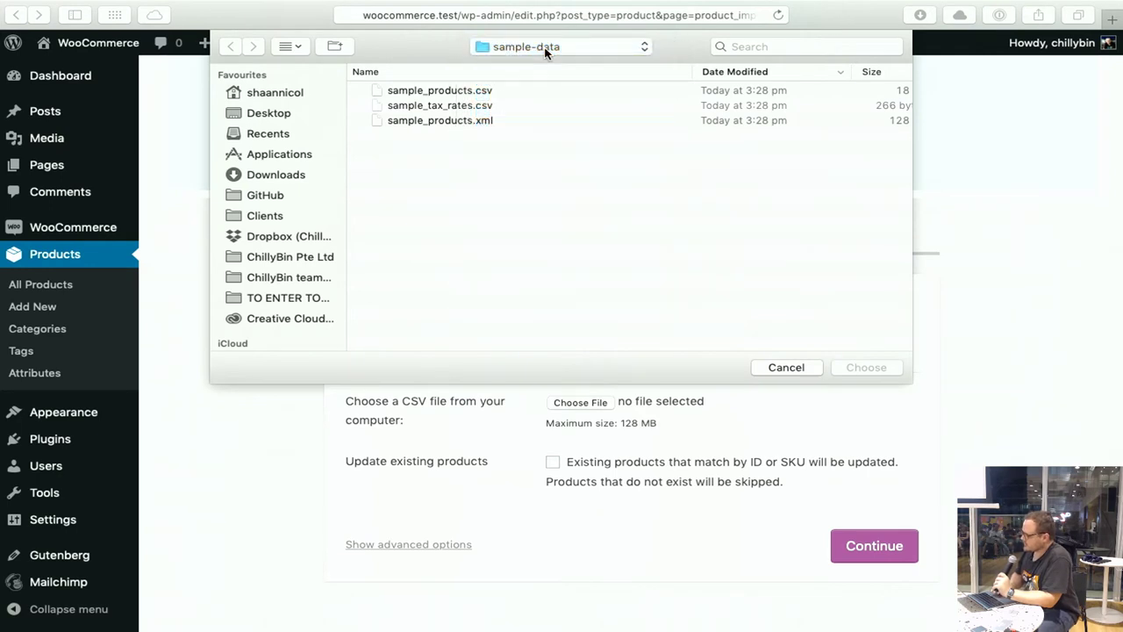
click(546, 51)
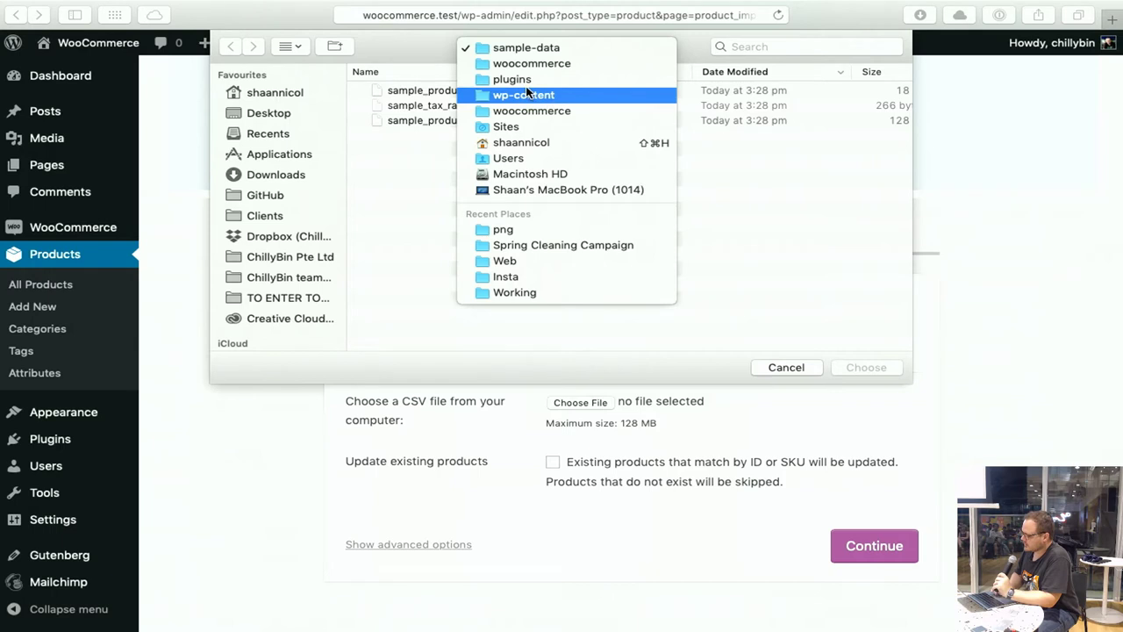
click(541, 48)
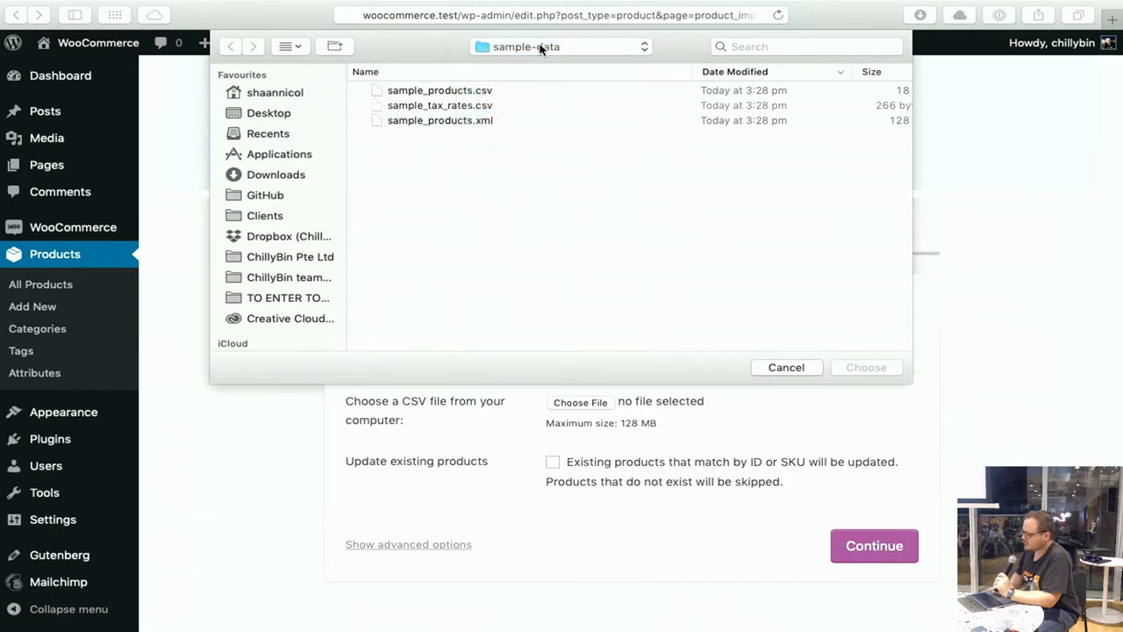
click(421, 93)
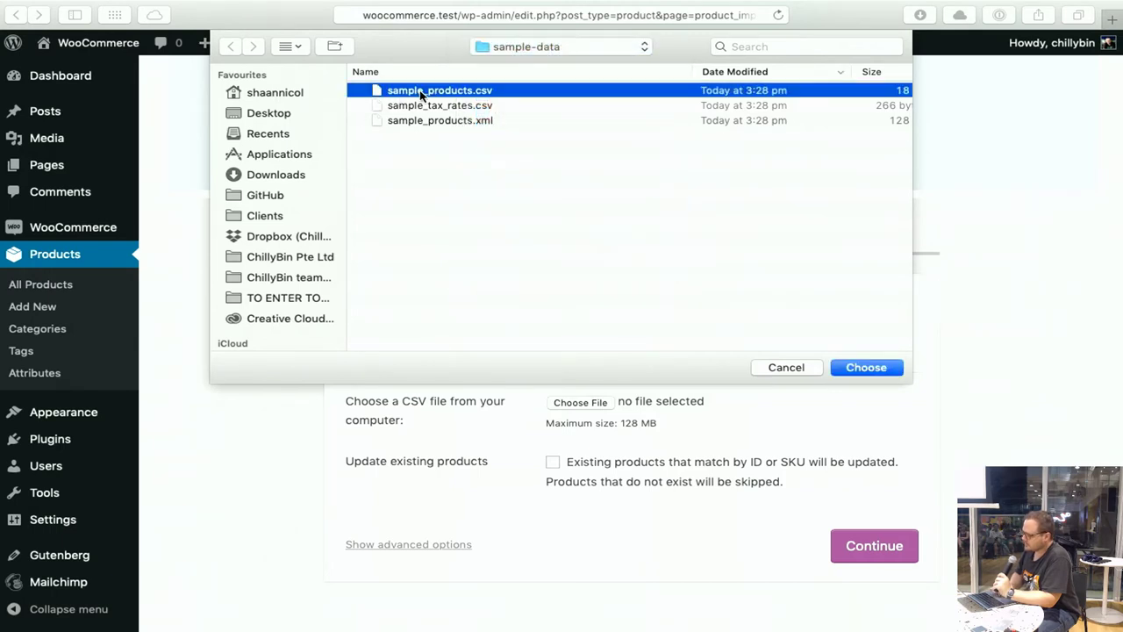
click(866, 368)
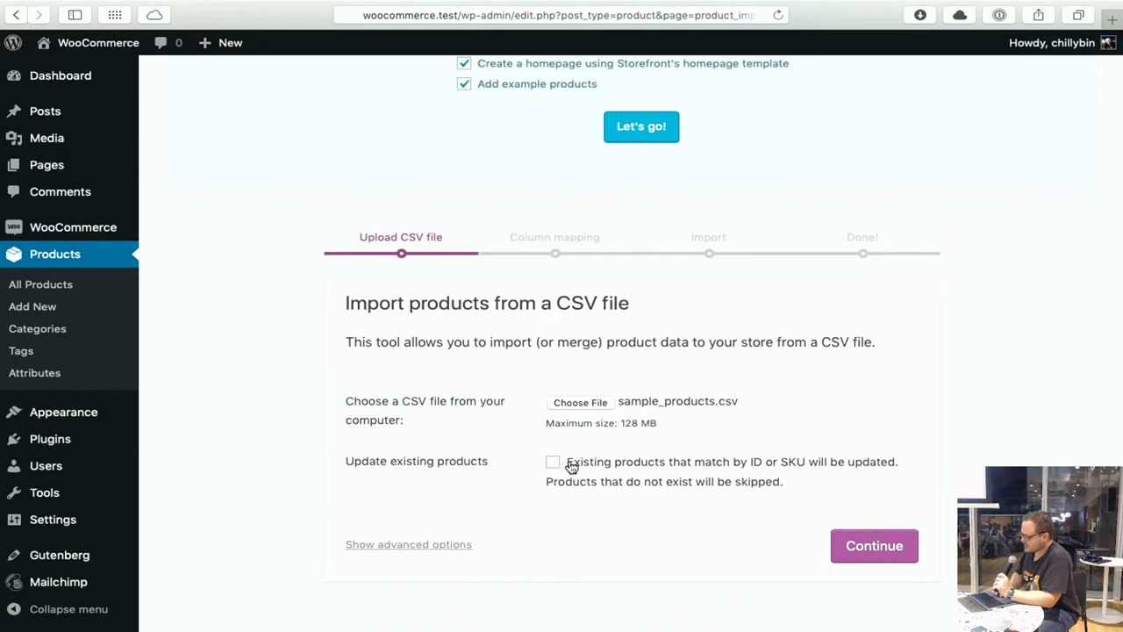
click(869, 542)
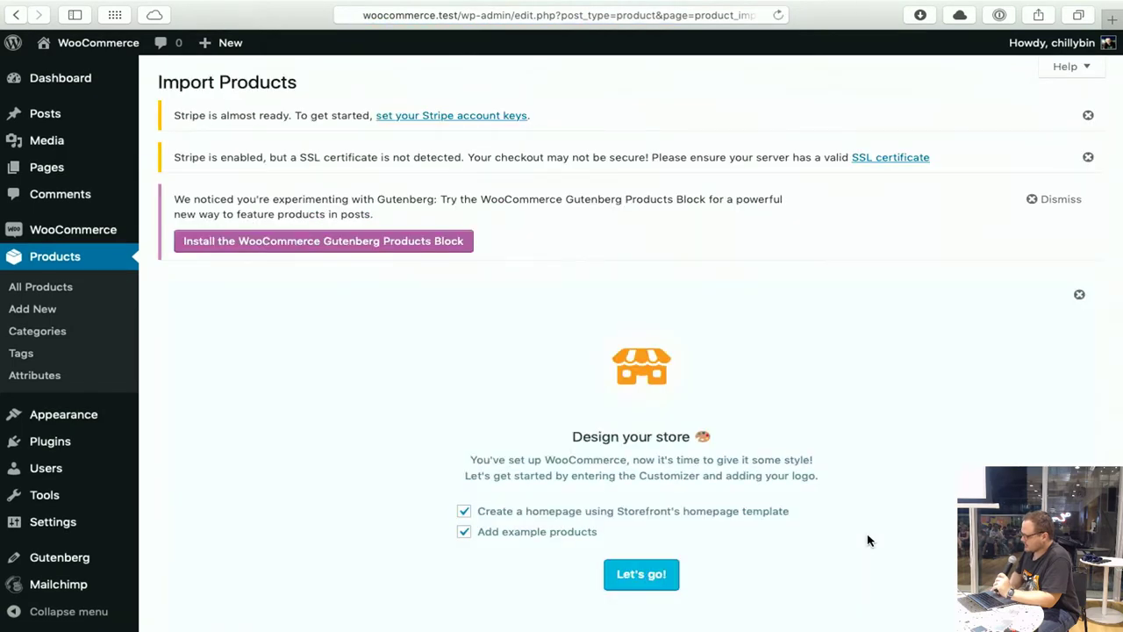
Review how the CSV columns map to product fields and run the importer with the proposed mapping.
scroll(869, 542, down, 10)
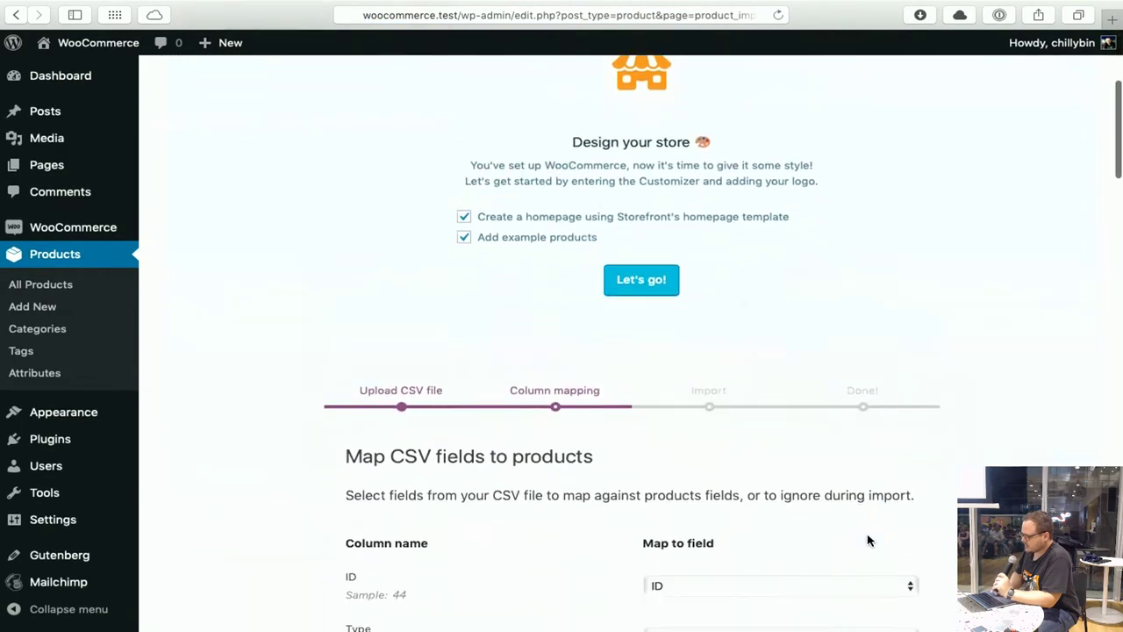
scroll(869, 541, down, 2)
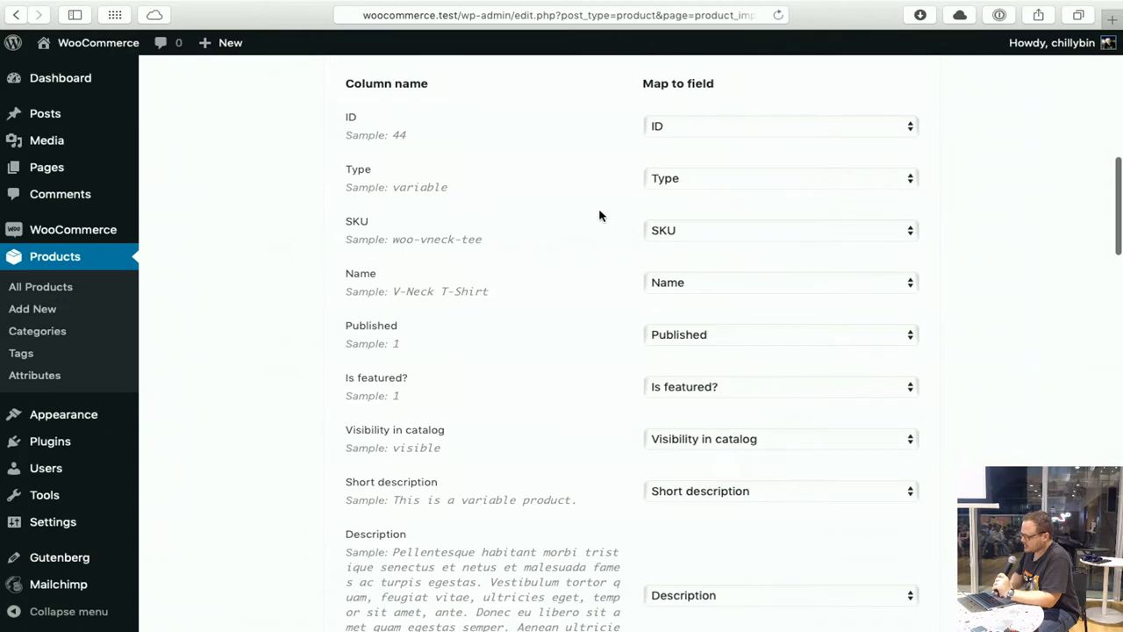
scroll(647, 280, down, 3)
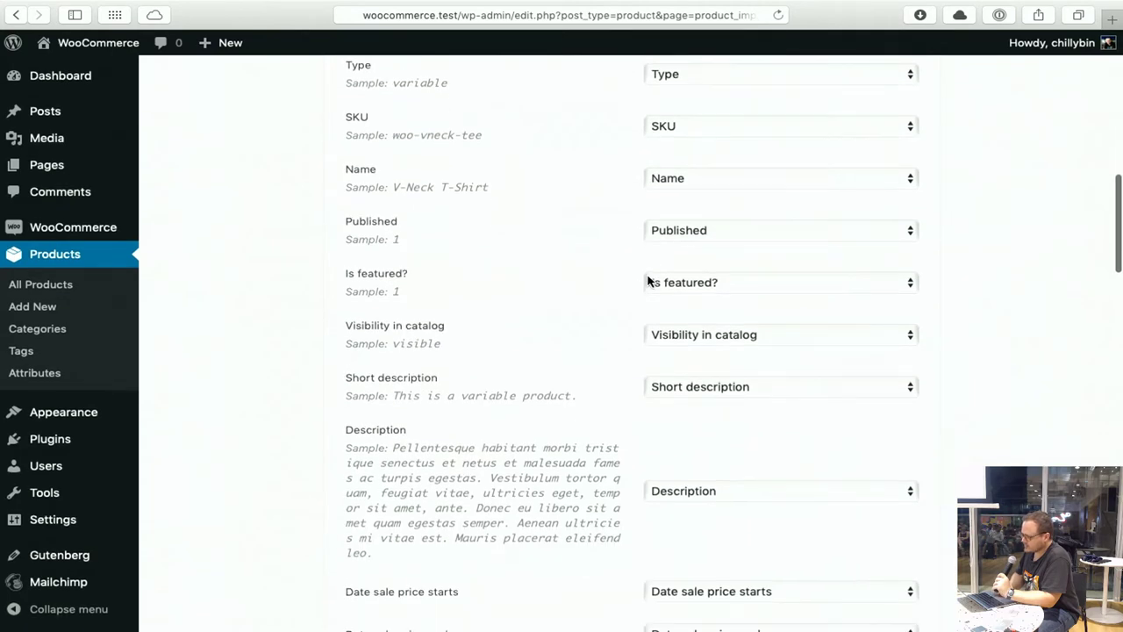
scroll(647, 281, down, 2)
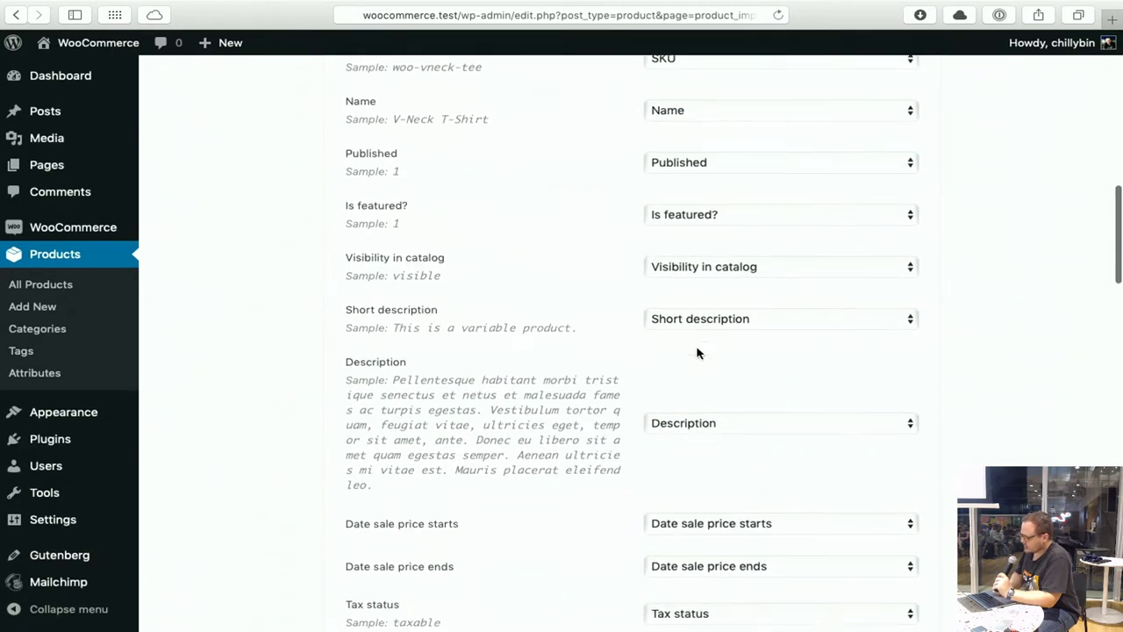
scroll(698, 353, down, 20)
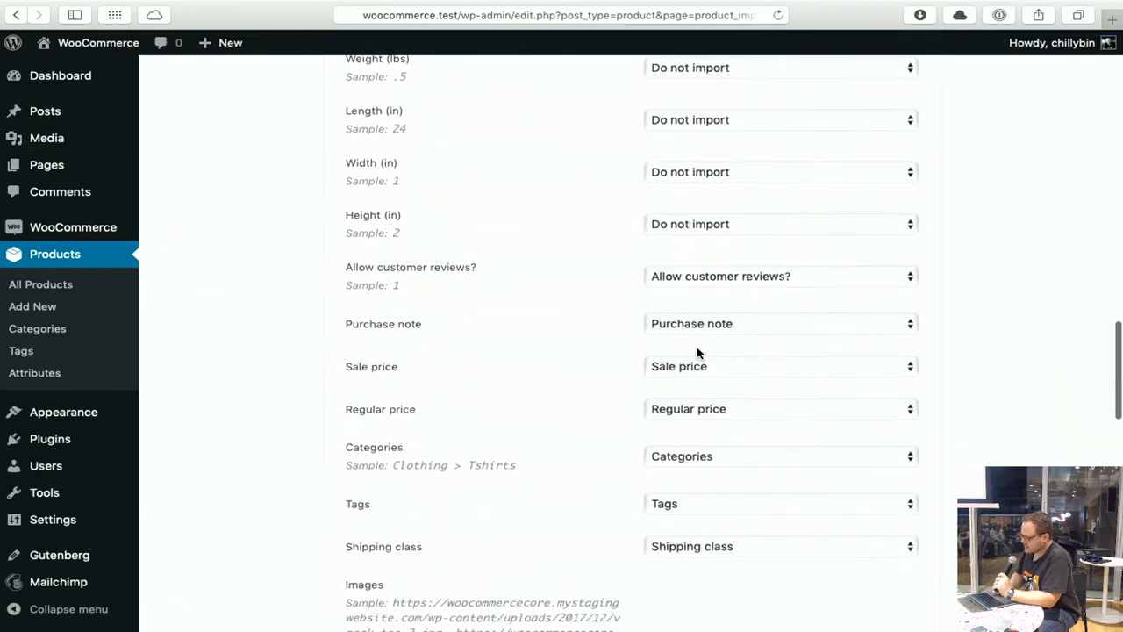
scroll(698, 353, down, 15)
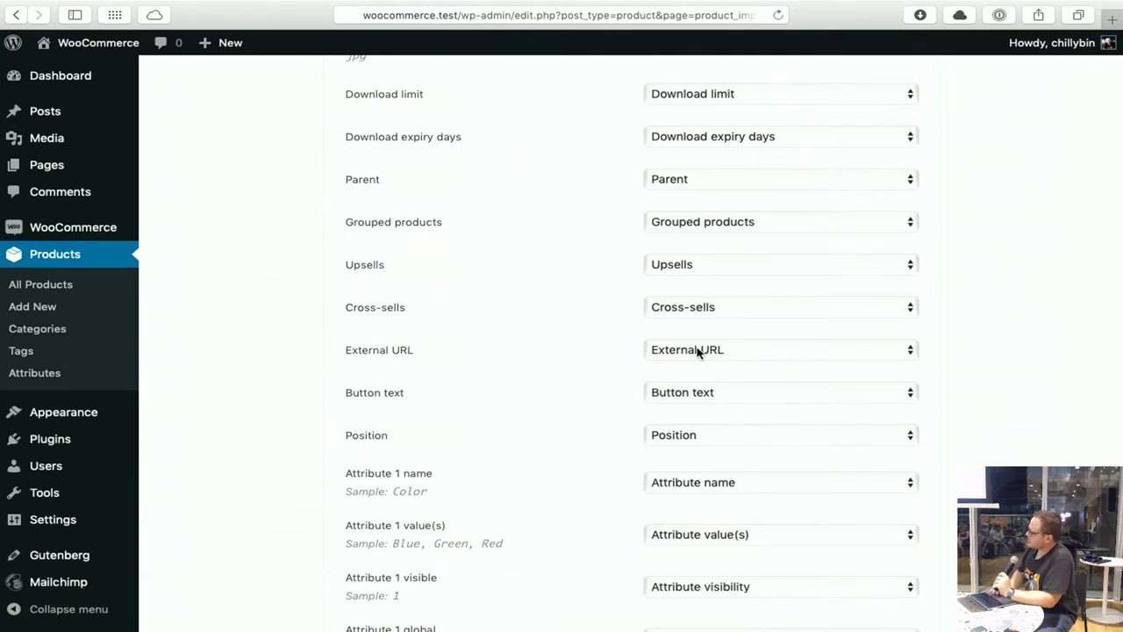
scroll(697, 353, down, 13)
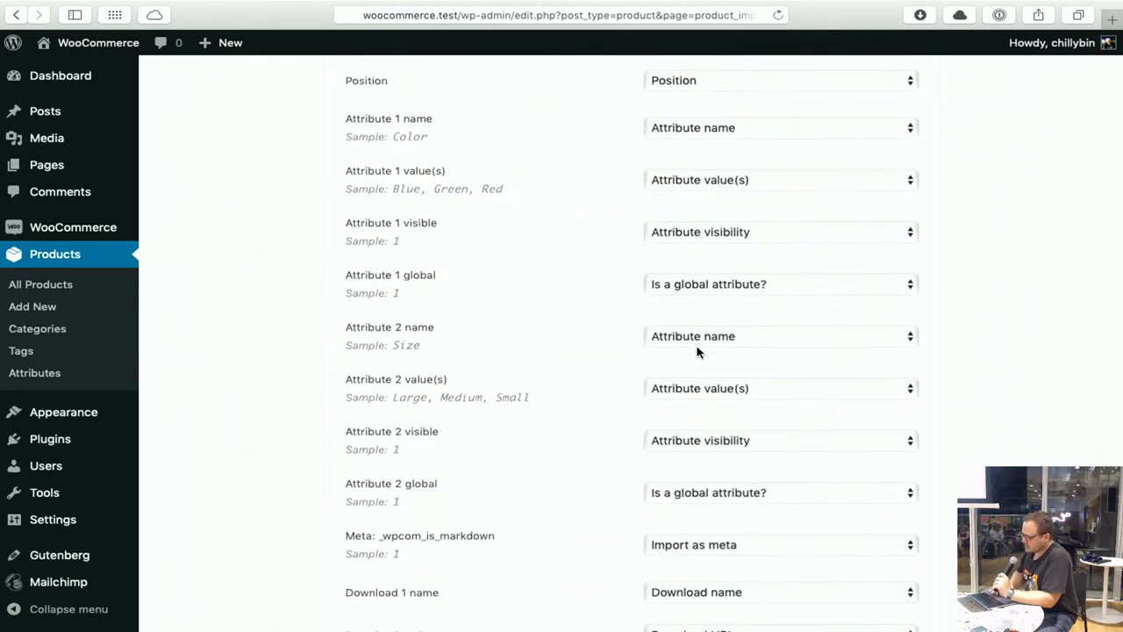
scroll(698, 353, down, 1)
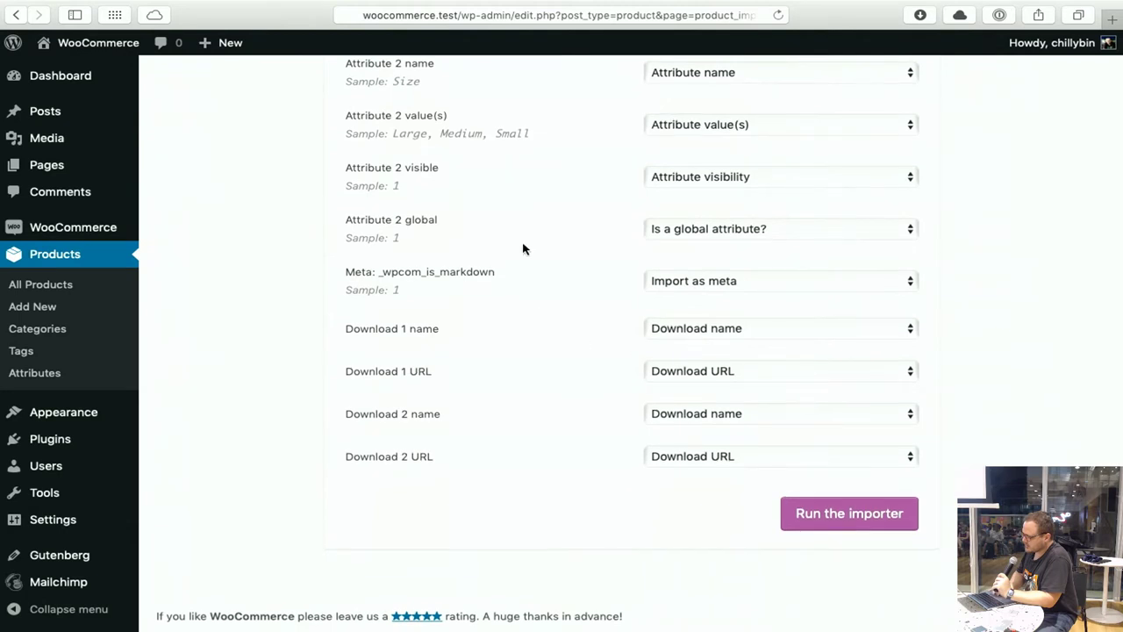
click(835, 514)
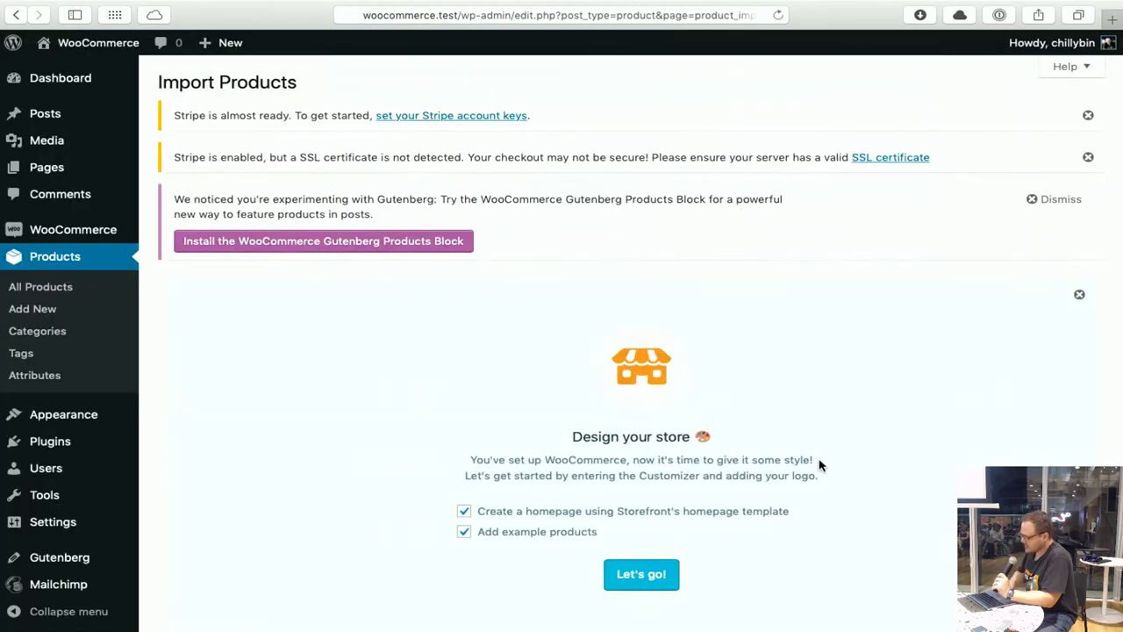
Go from the finished import to the store's product list.
scroll(707, 208, down, 8)
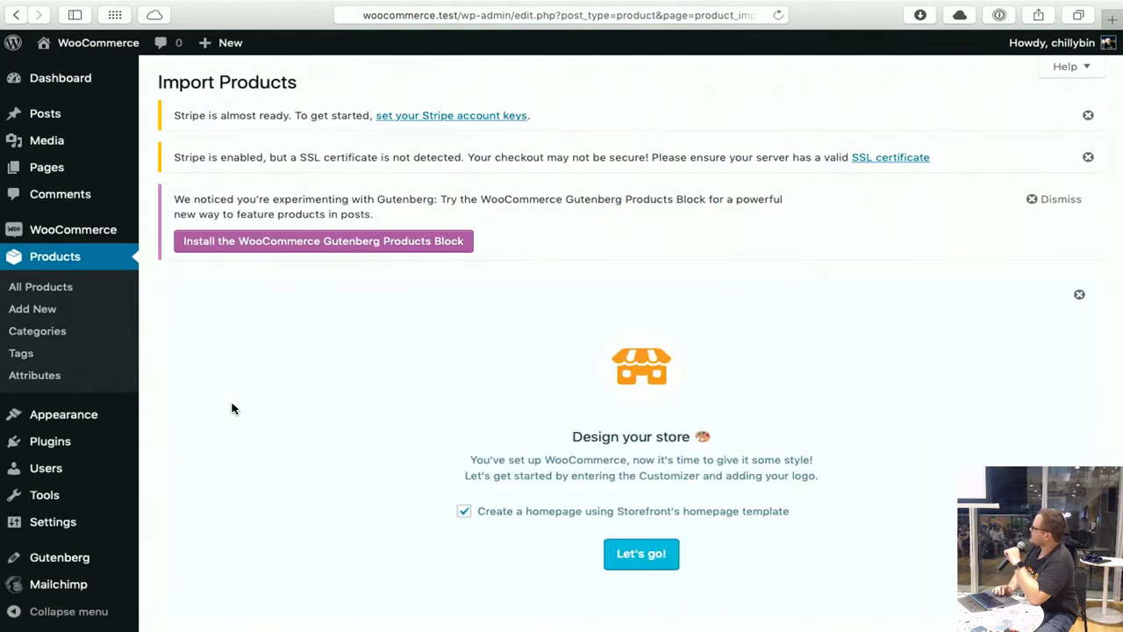
scroll(232, 409, down, 5)
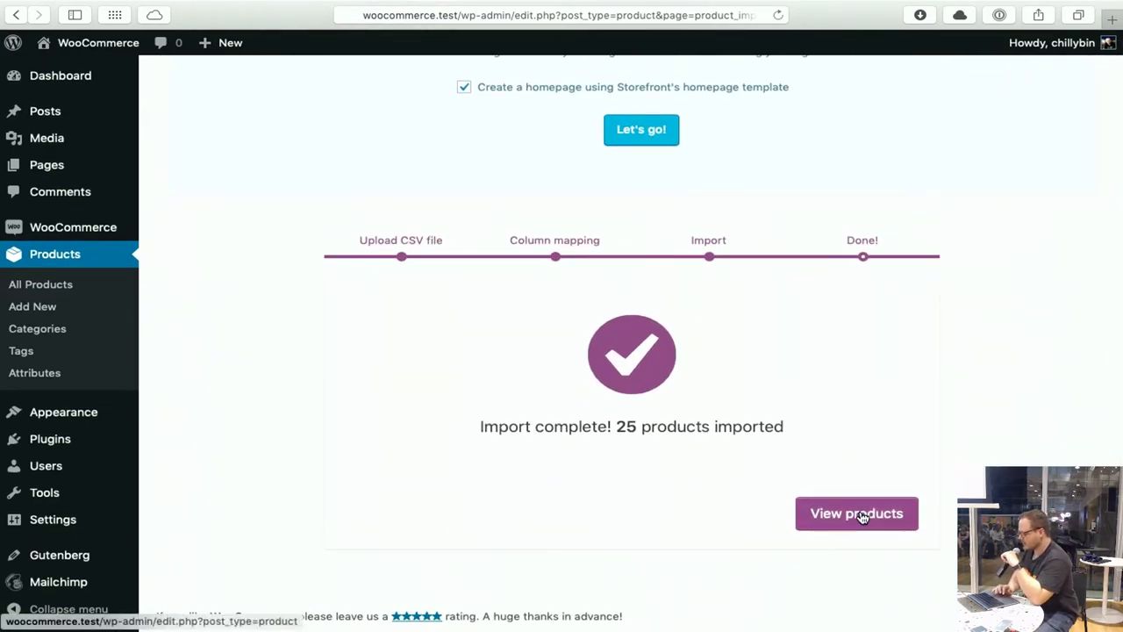
click(863, 518)
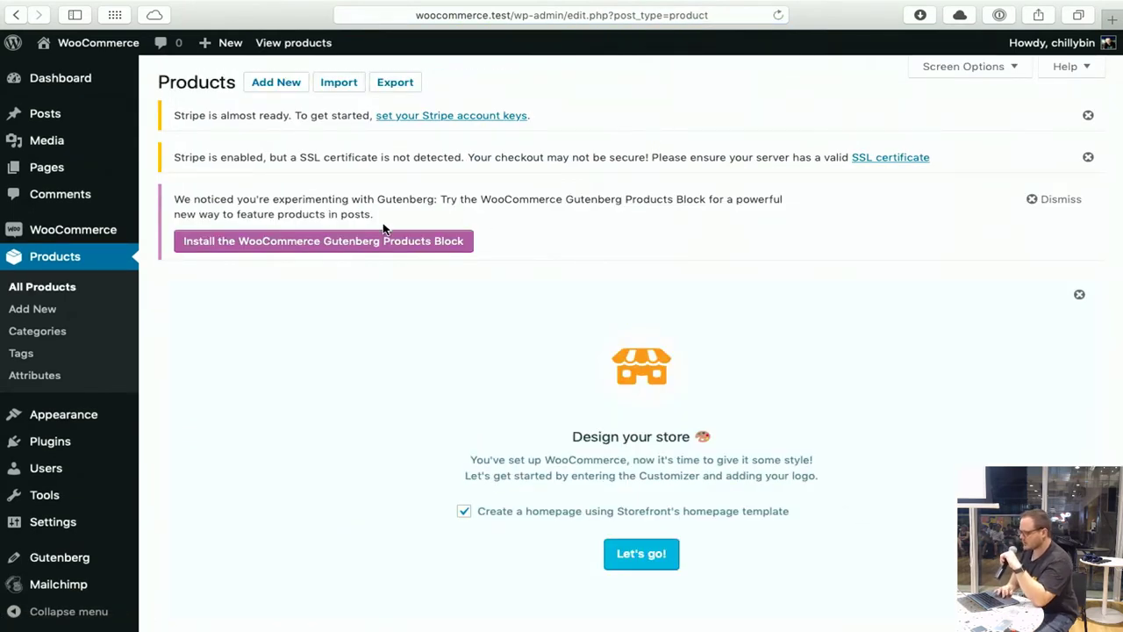
Install the WooCommerce Gutenberg Products Block plugin and look over the product list during loading.
click(347, 242)
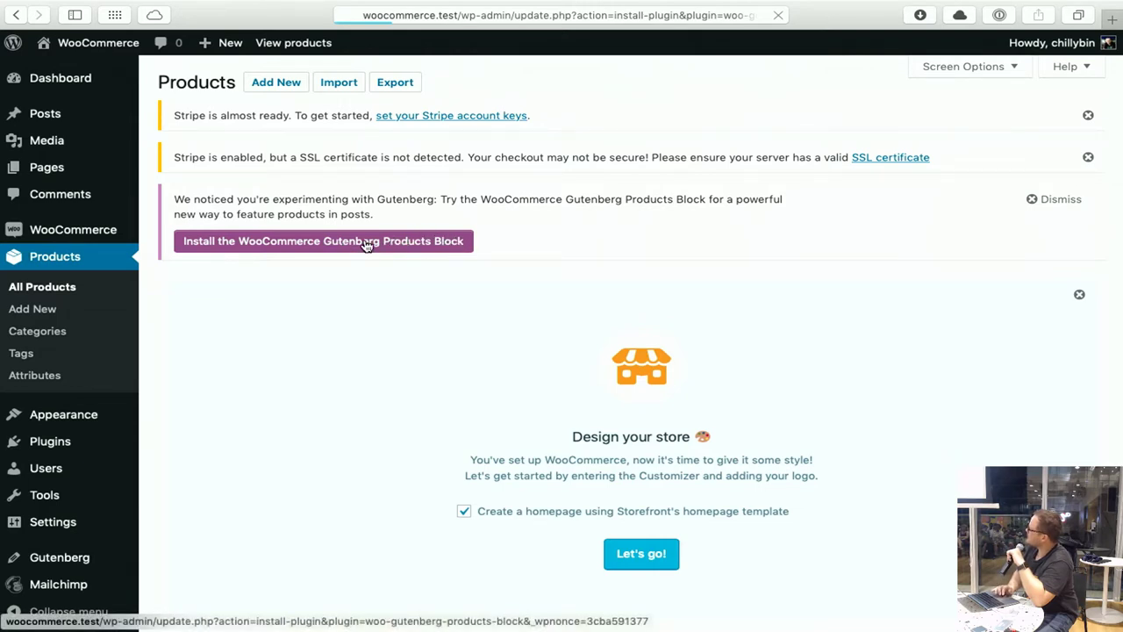
scroll(366, 245, down, 5)
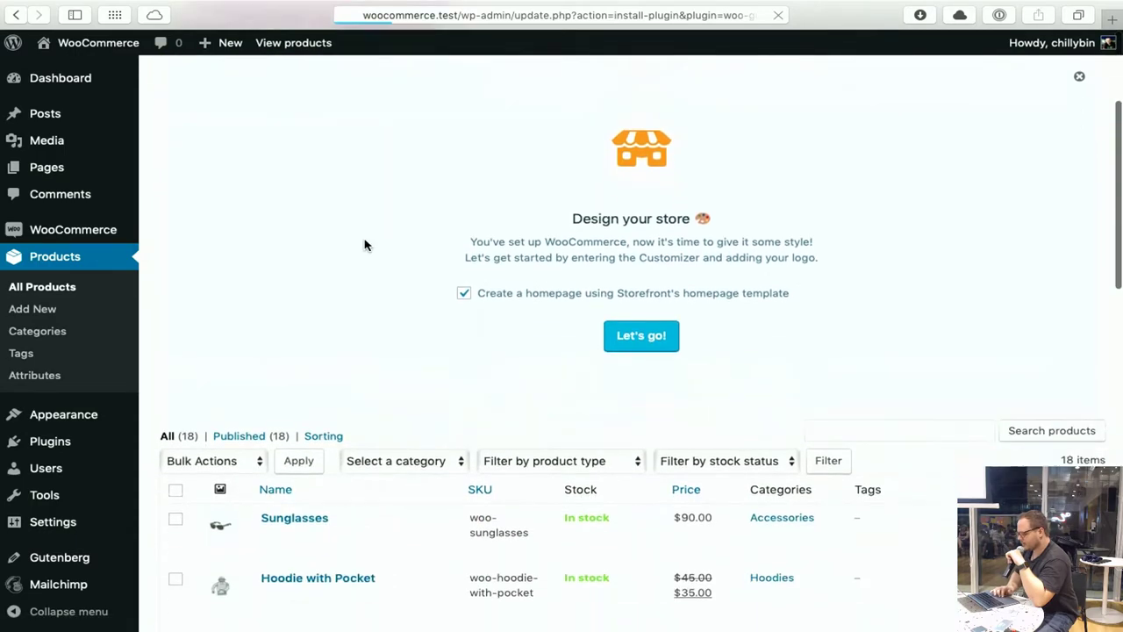
scroll(366, 245, up, 4)
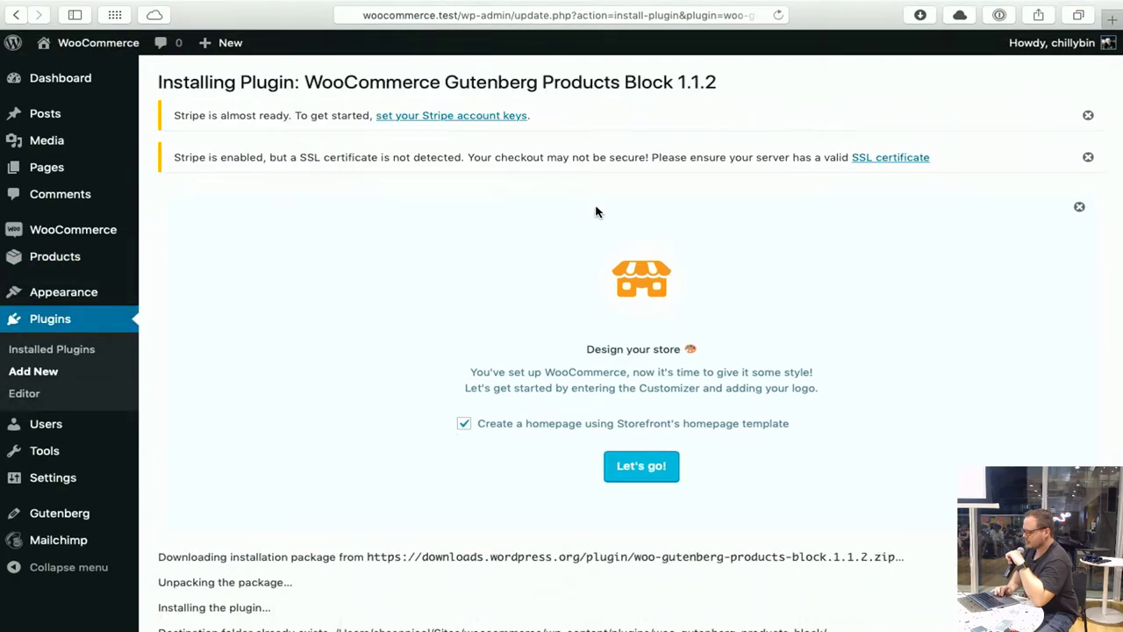
Dismiss the two Stripe notices about account keys and the SSL certificate, and look over the installed themes.
click(1087, 117)
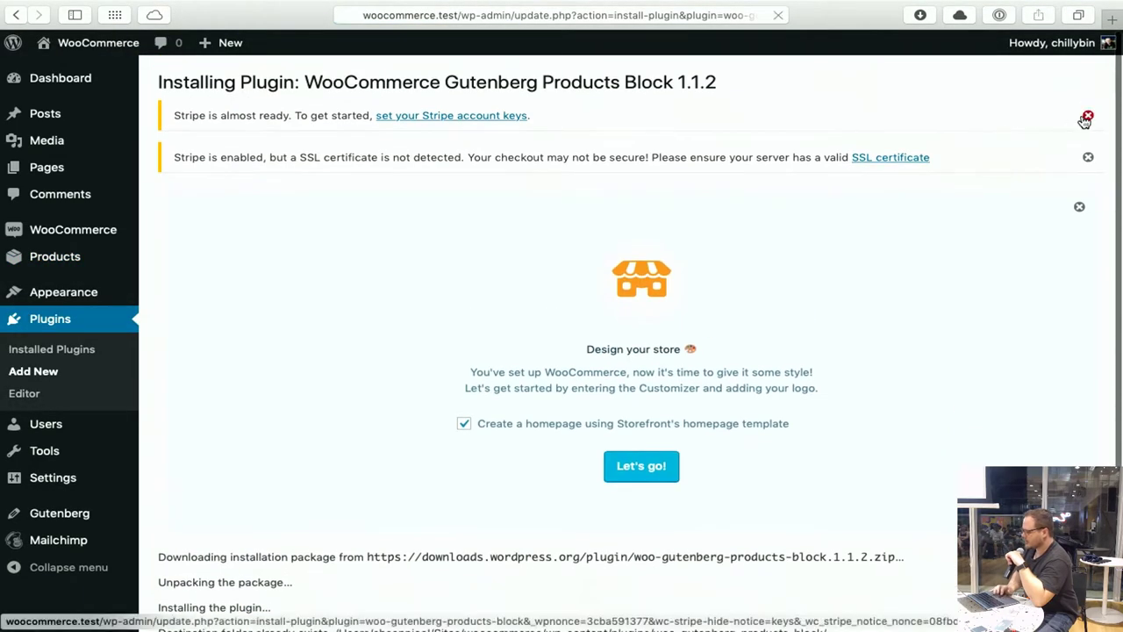
click(1089, 158)
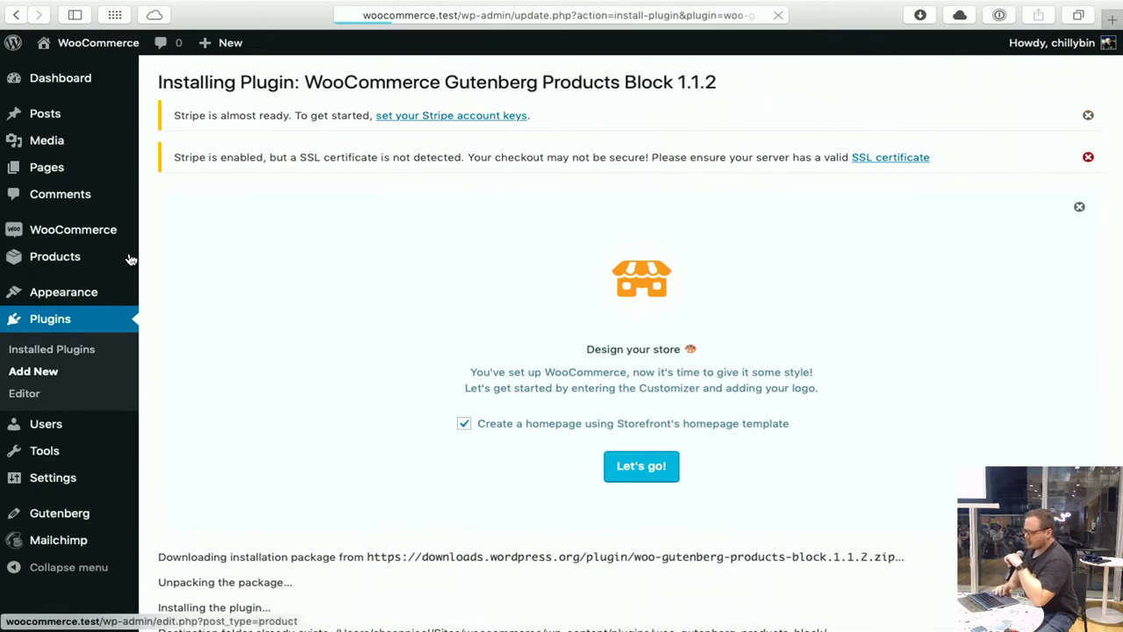
click(81, 296)
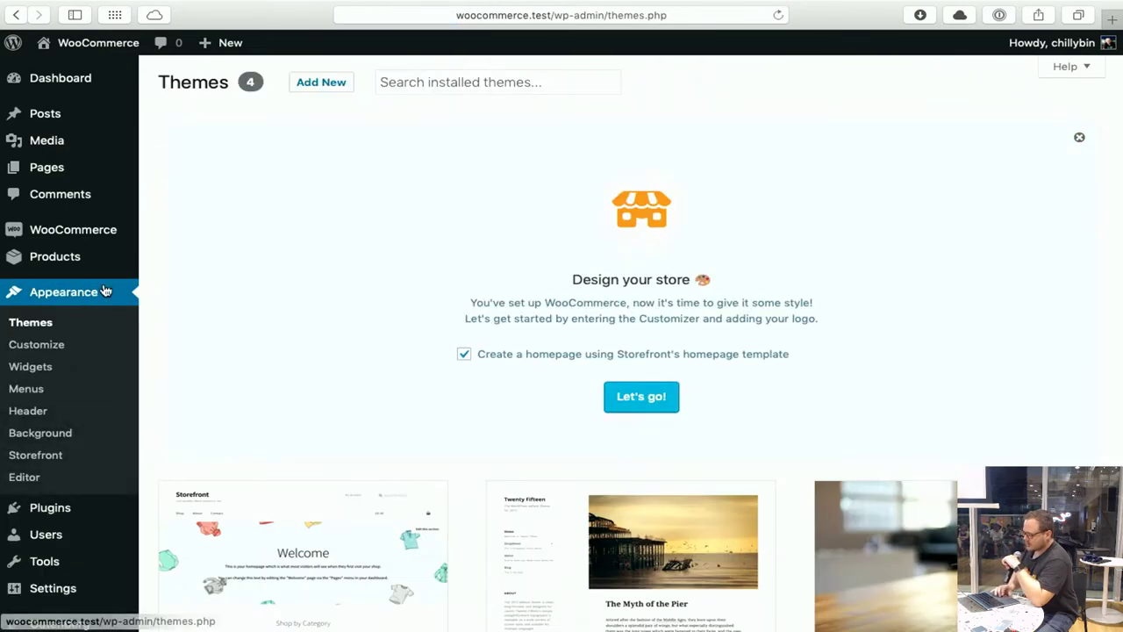
scroll(532, 359, down, 5)
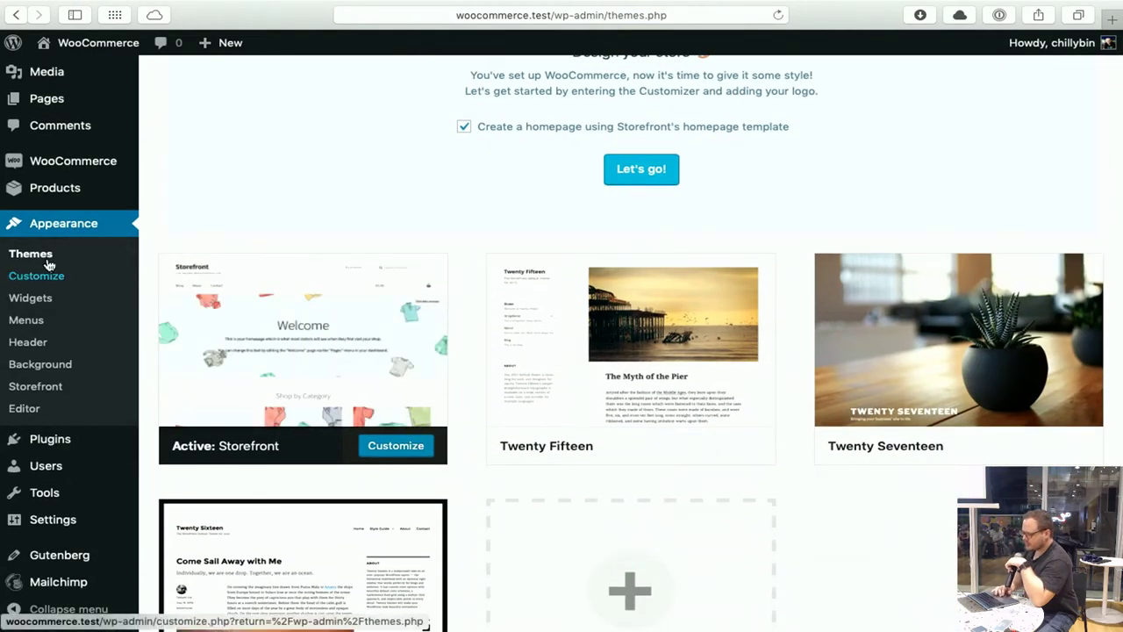
scroll(371, 275, up, 5)
Browse the featured and popular themes available for adding to the site, down to the Storefront theme.
click(321, 82)
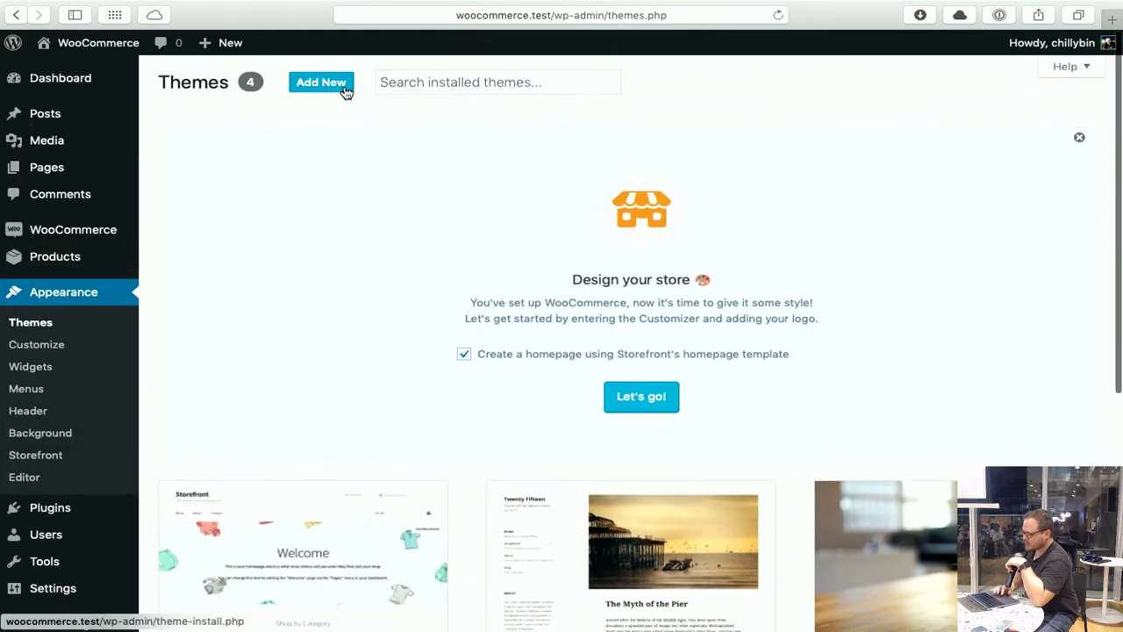
scroll(781, 500, down, 2)
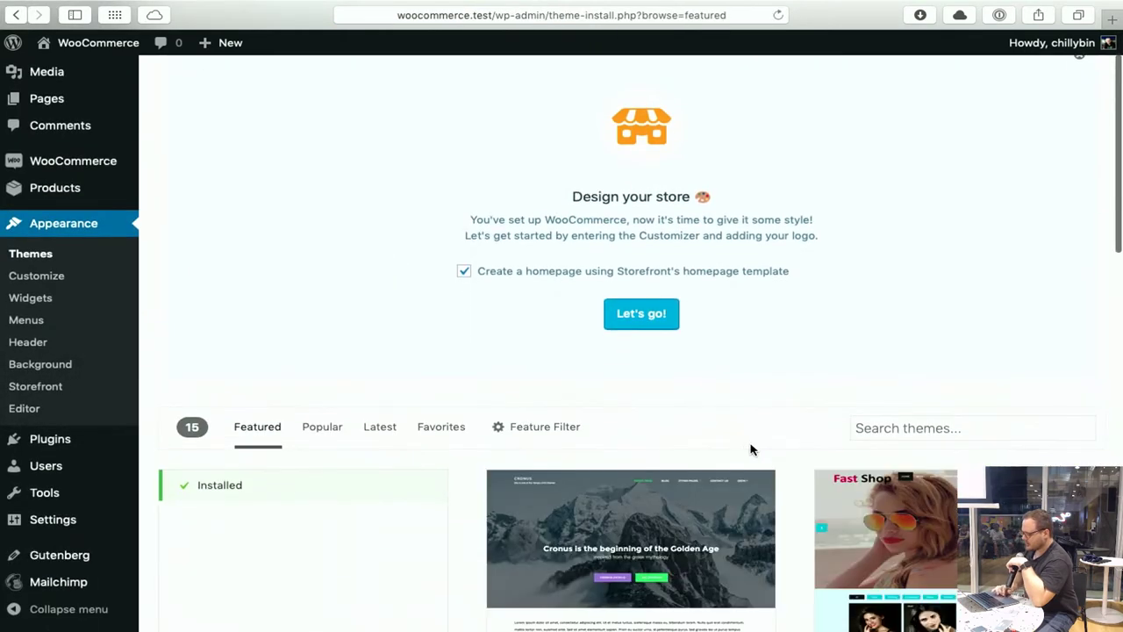
scroll(749, 448, down, 5)
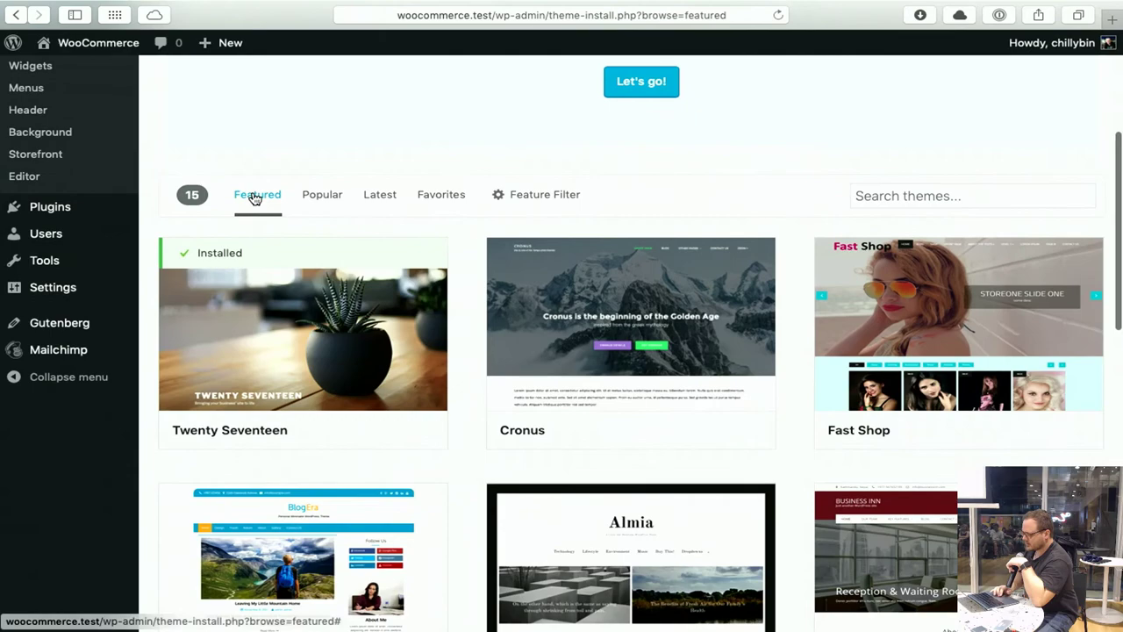
click(323, 193)
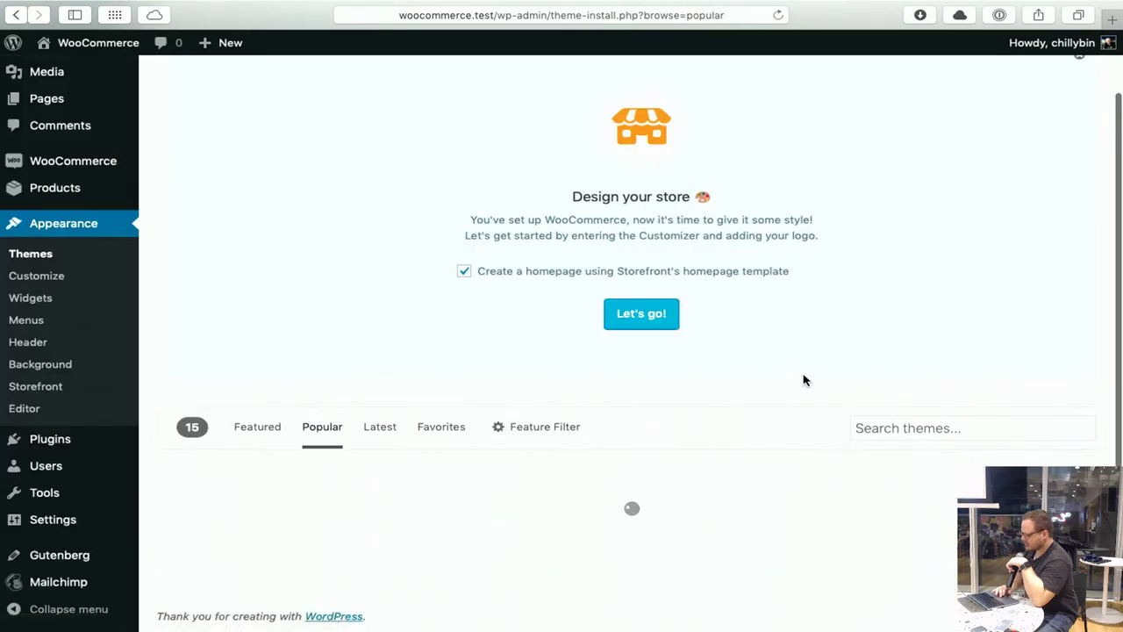
scroll(803, 379, down, 3)
scroll(803, 379, down, 10)
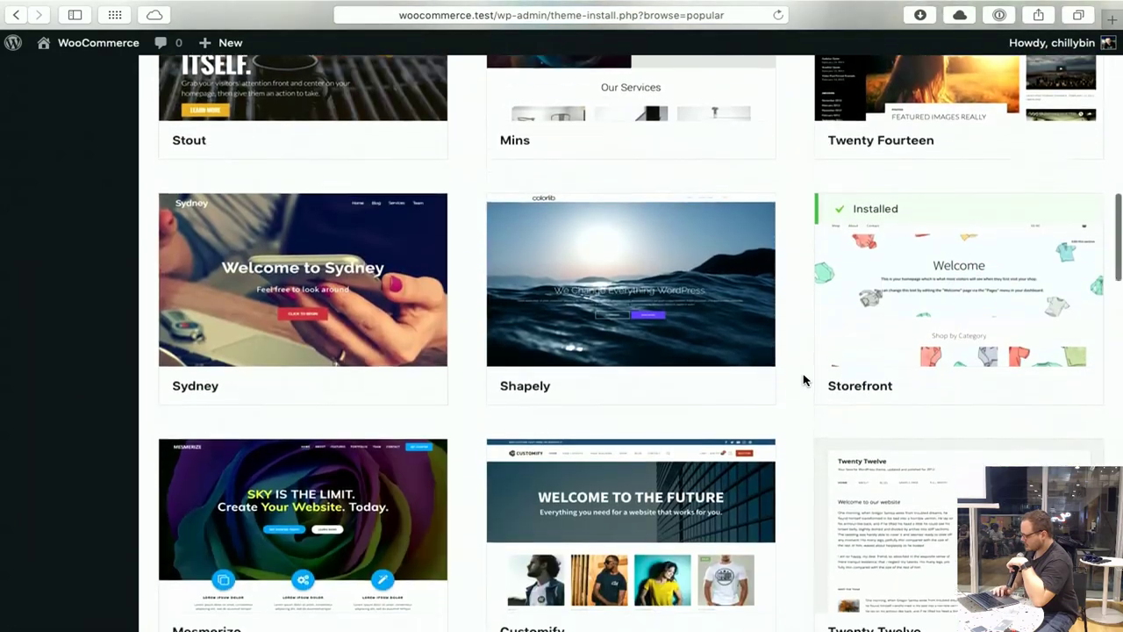
scroll(803, 379, down, 1)
Preview the Storefront theme with its sample content and return to the start of the popular themes.
mouse_move(895, 269)
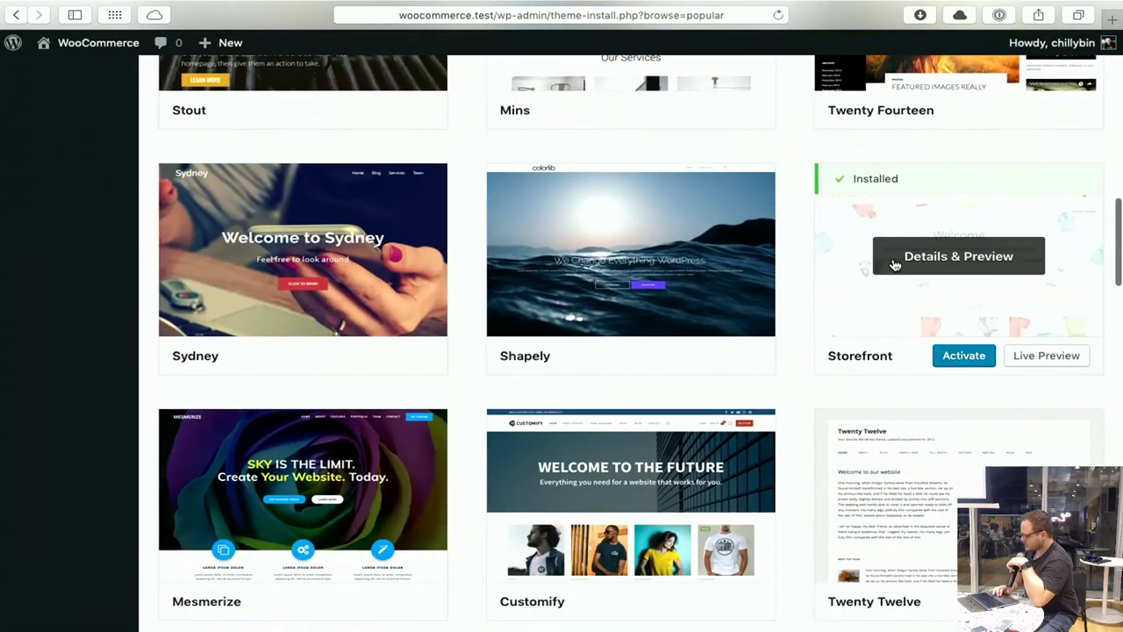
click(952, 276)
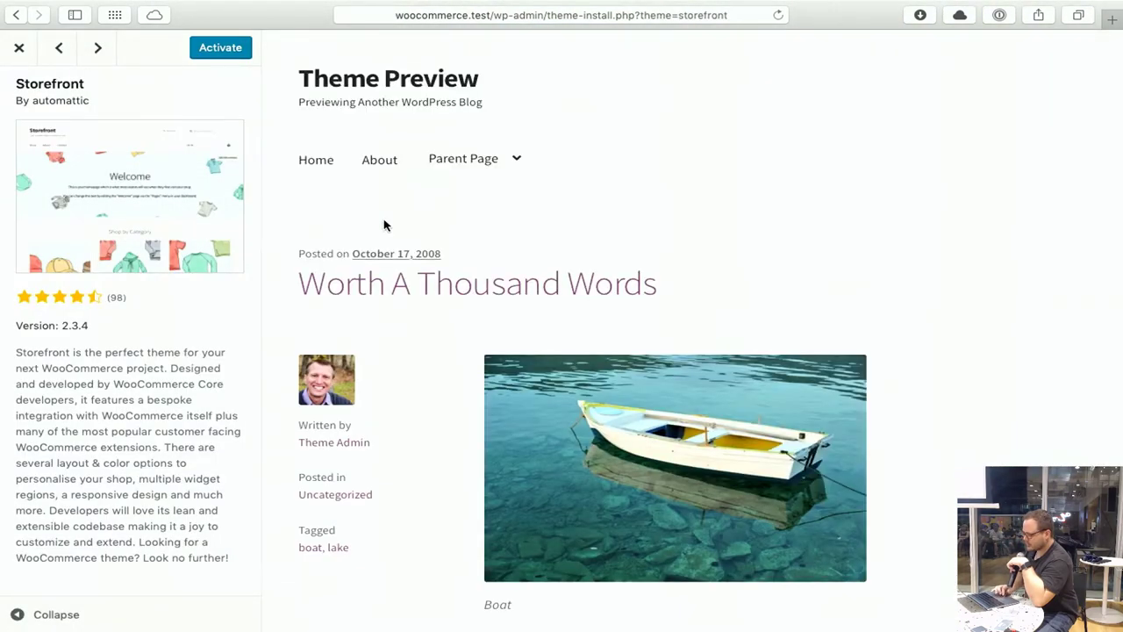
scroll(383, 225, down, 15)
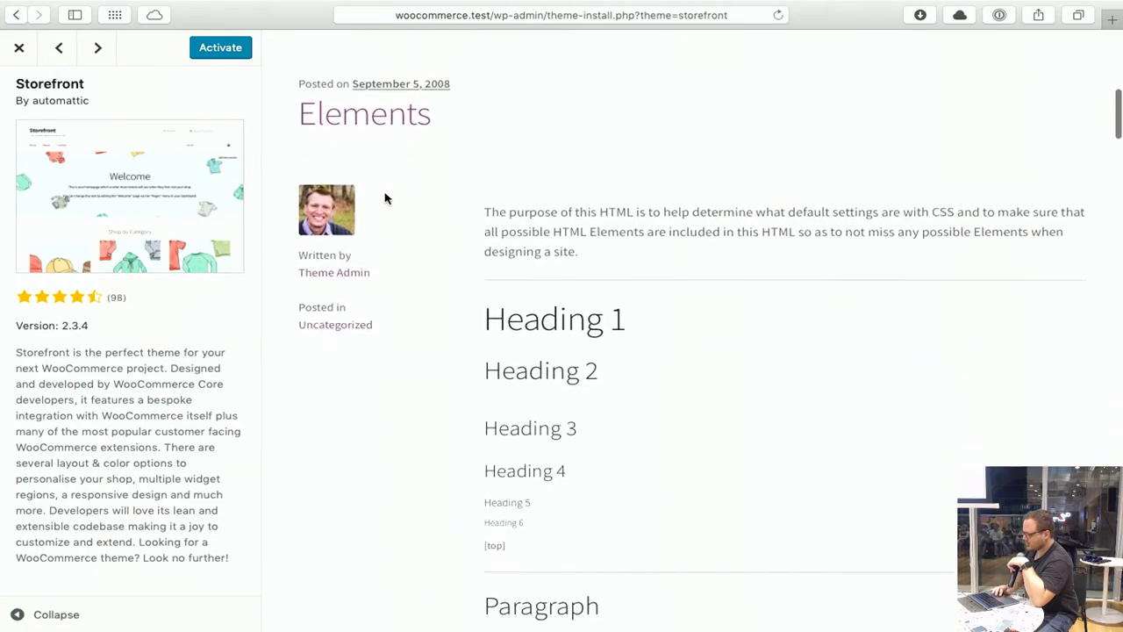
scroll(384, 198, down, 10)
scroll(383, 198, up, 20)
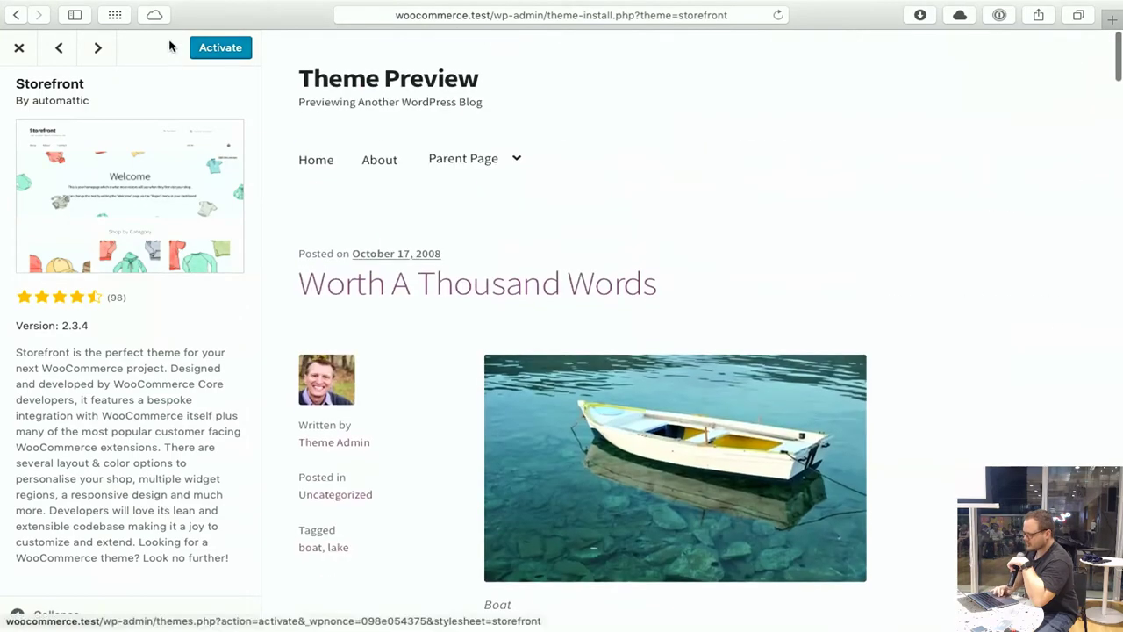
click(19, 48)
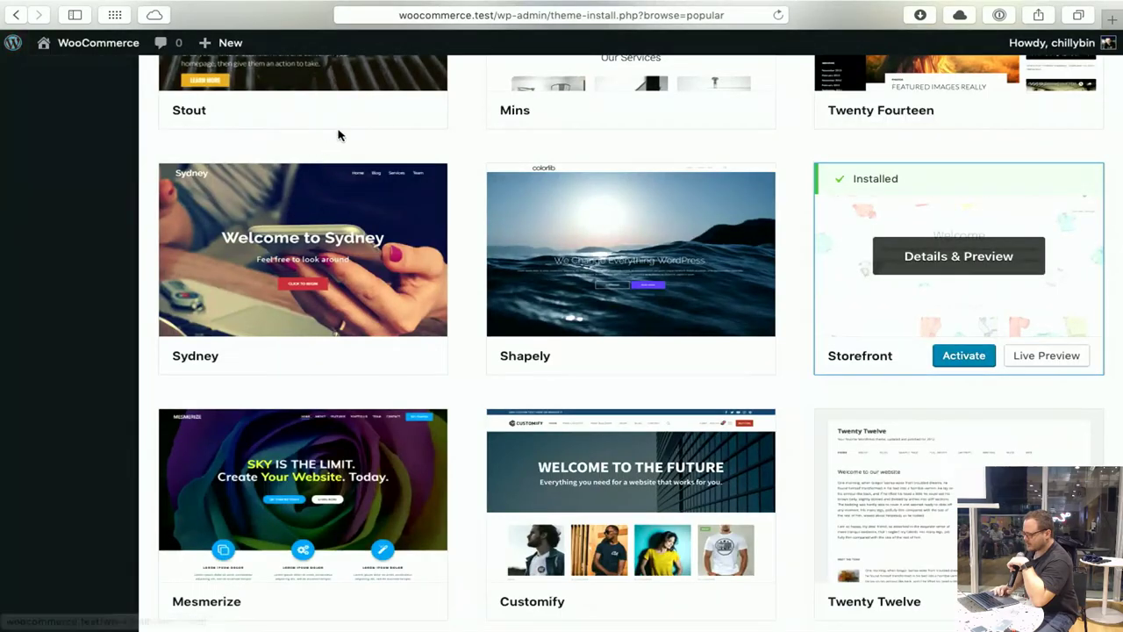
scroll(339, 135, up, 20)
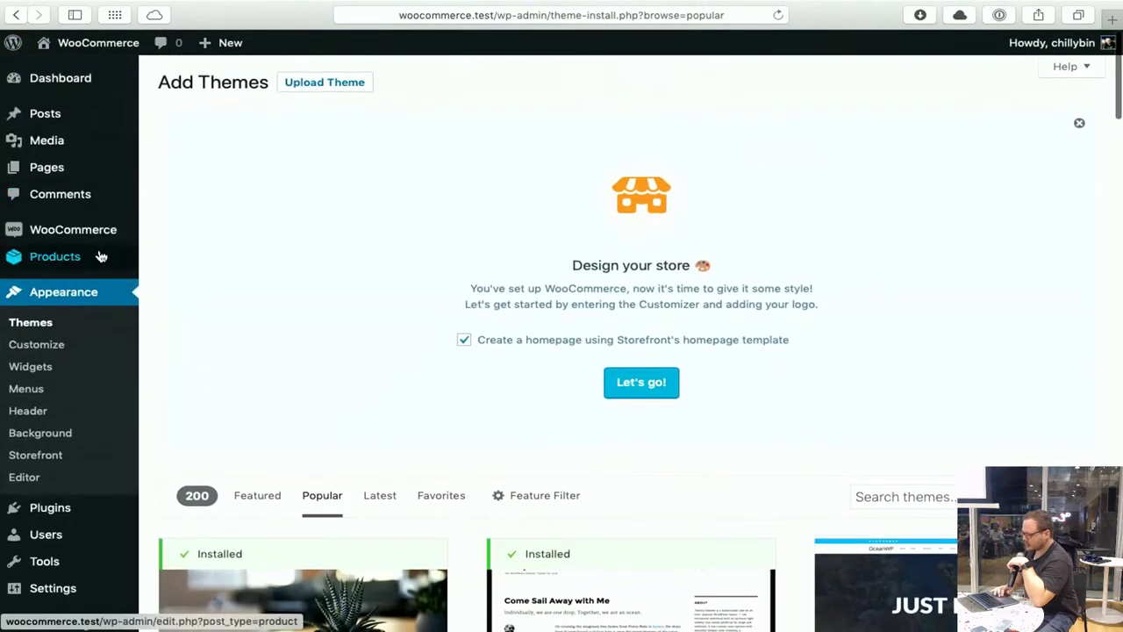
Create a homepage with Storefront's homepage template, review its product sections, and publish it before leaving the Customizer.
click(640, 388)
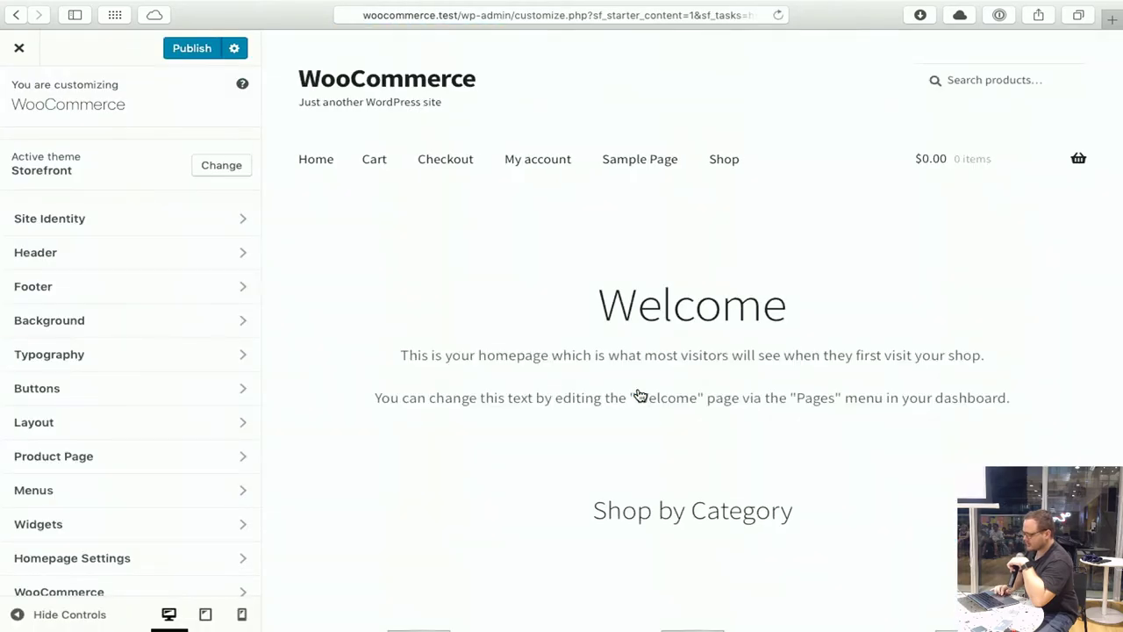
scroll(640, 396, down, 15)
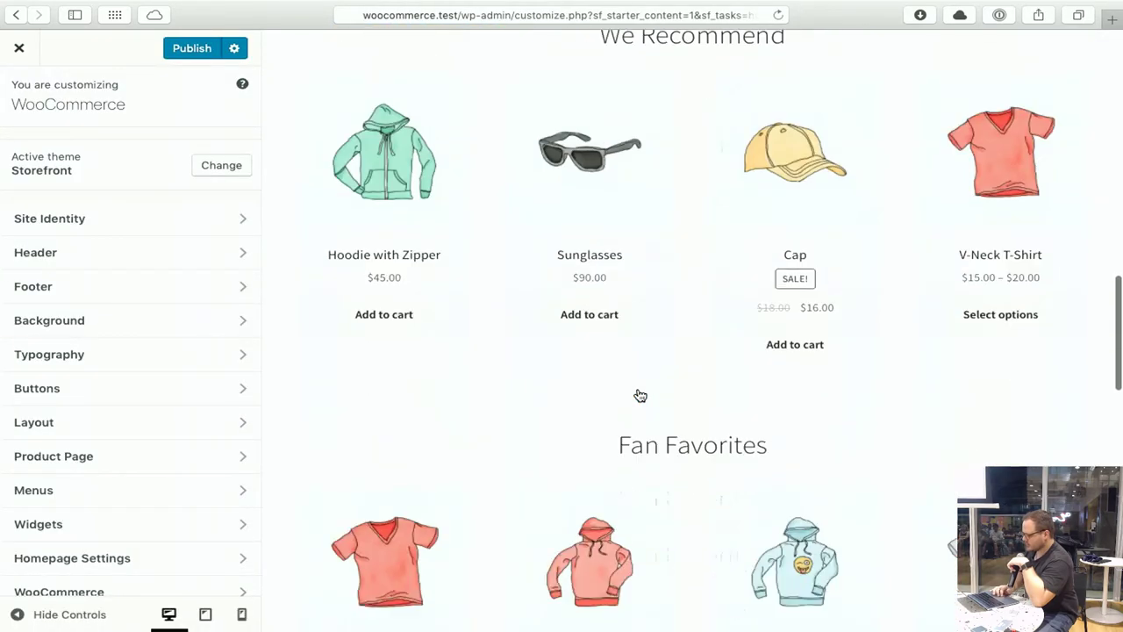
scroll(640, 396, down, 15)
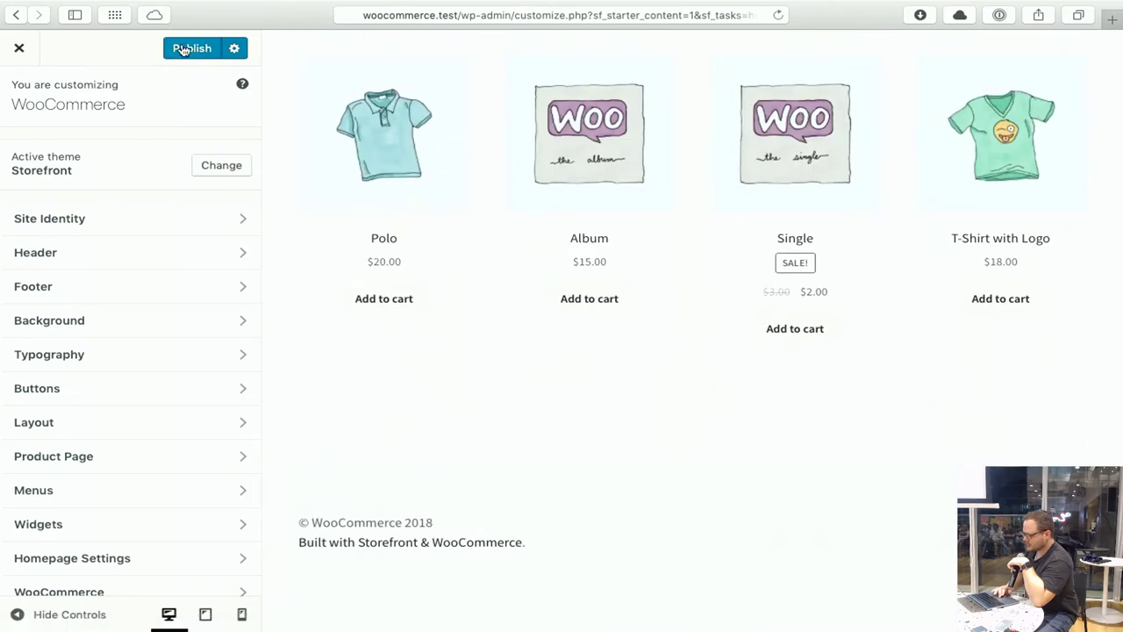
click(184, 49)
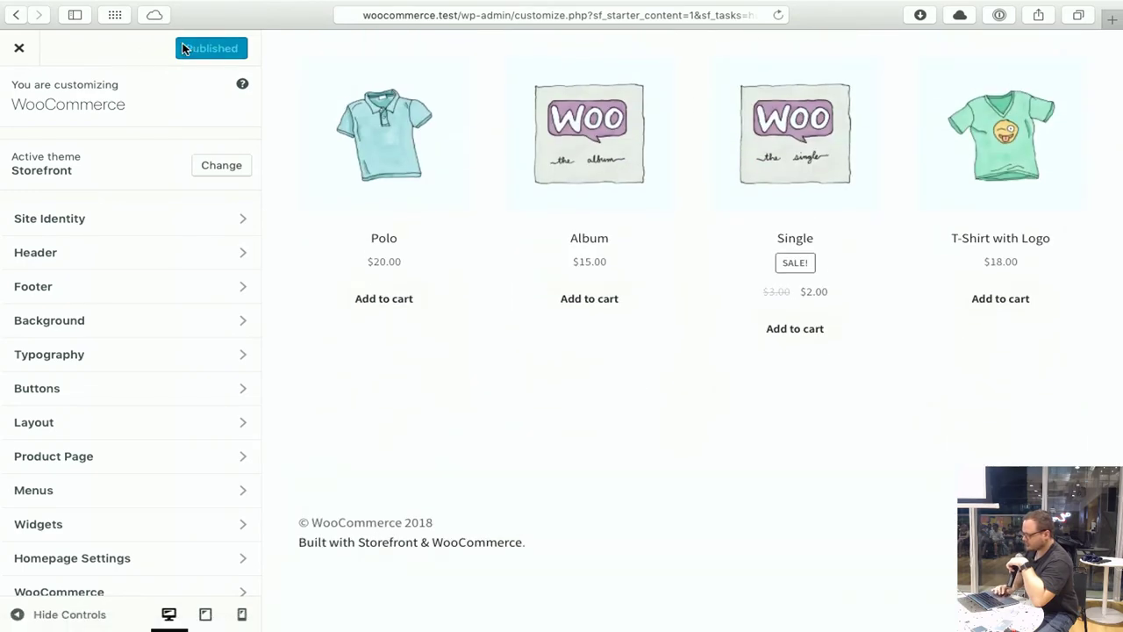
scroll(276, 134, up, 15)
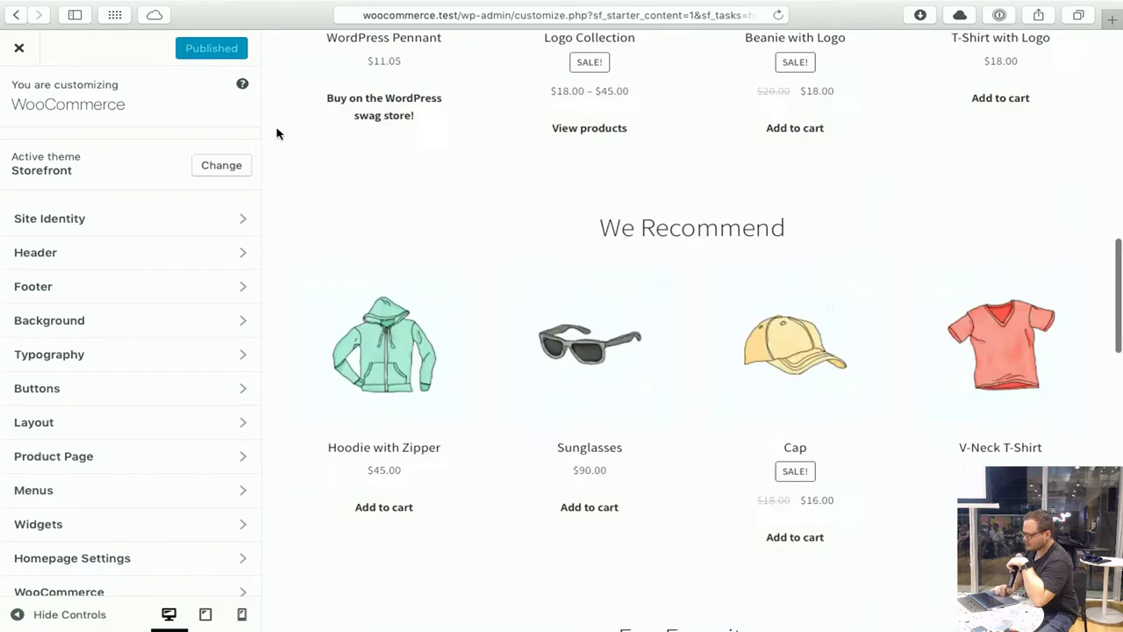
click(14, 51)
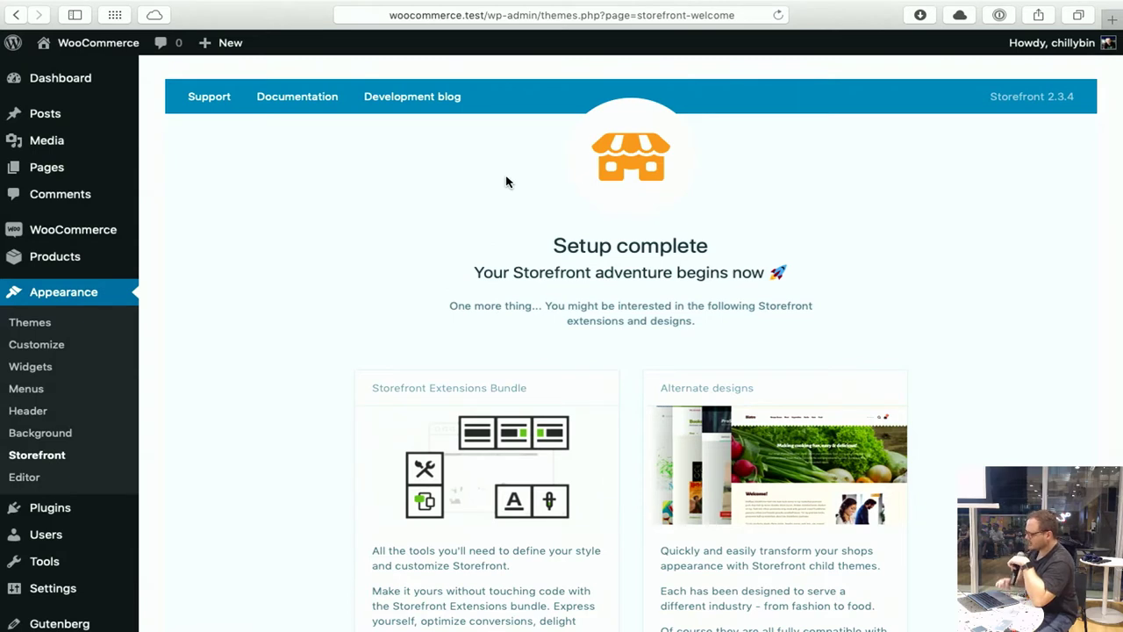
Go from the Storefront welcome page to the full product list and dismiss the Gutenberg Products Block notice.
scroll(506, 181, down, 5)
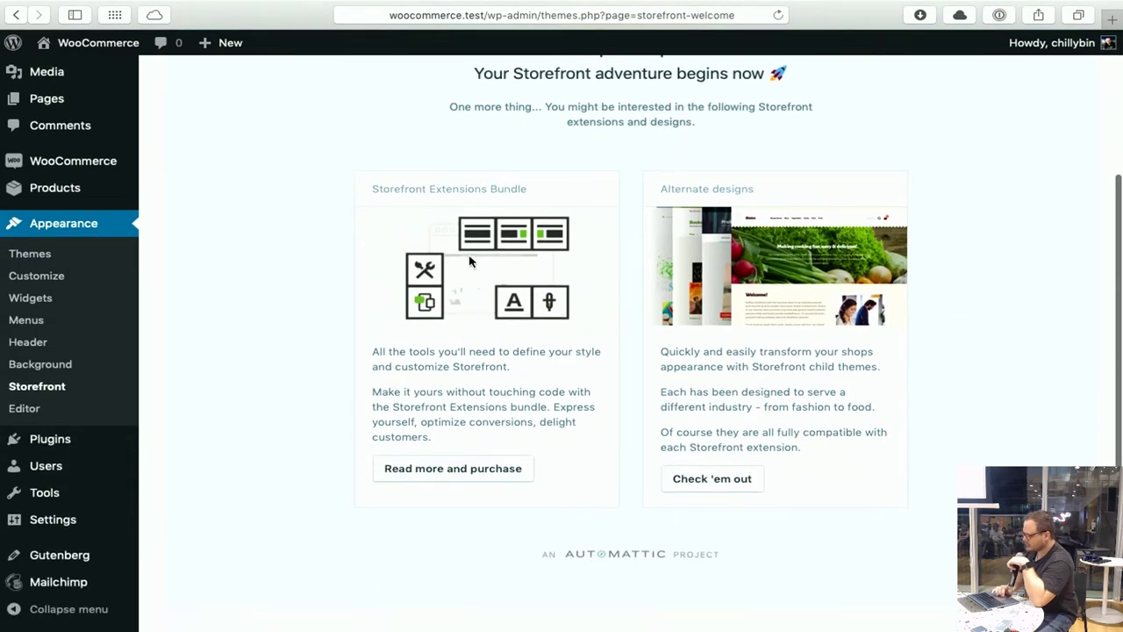
mouse_move(74, 186)
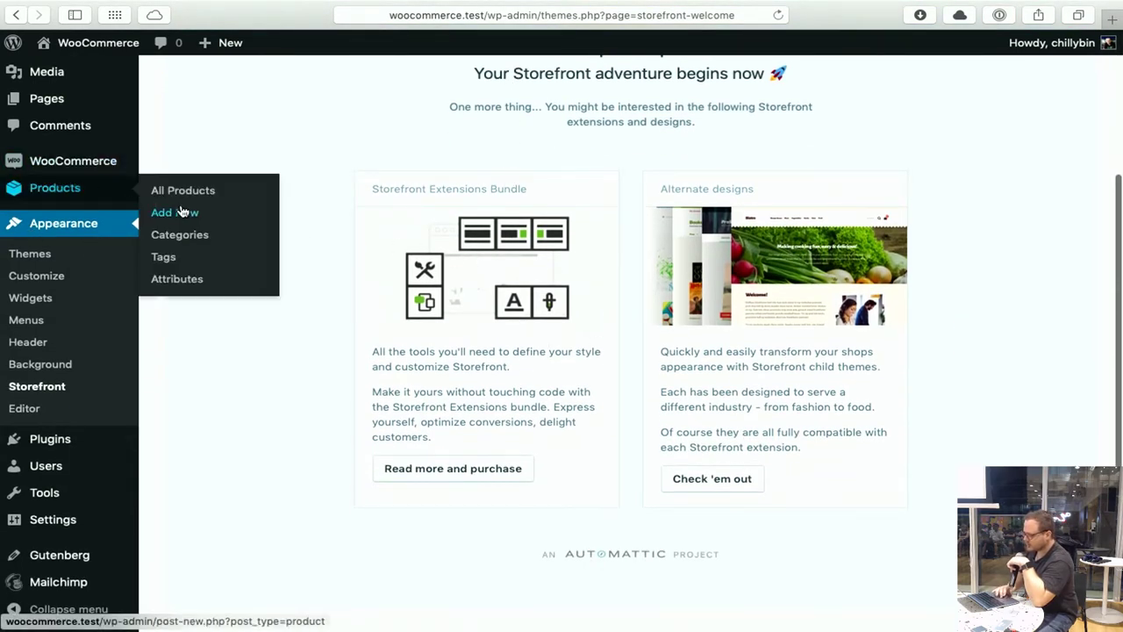
click(224, 192)
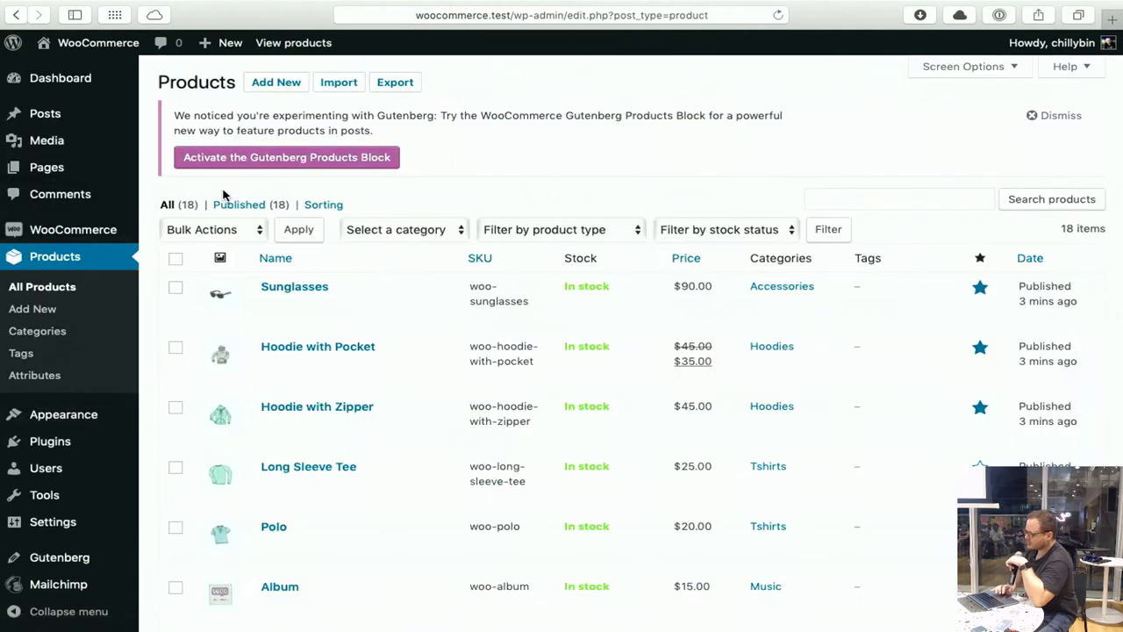
click(1063, 127)
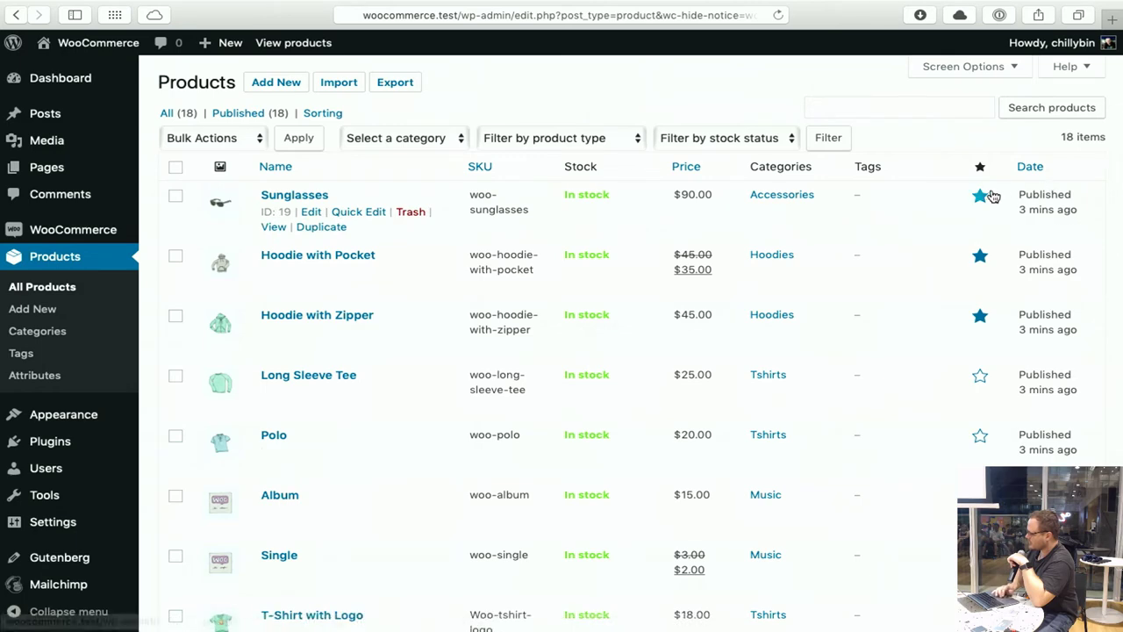
Open the Sunglasses product for editing and review the available product types, keeping Simple product selected.
click(296, 198)
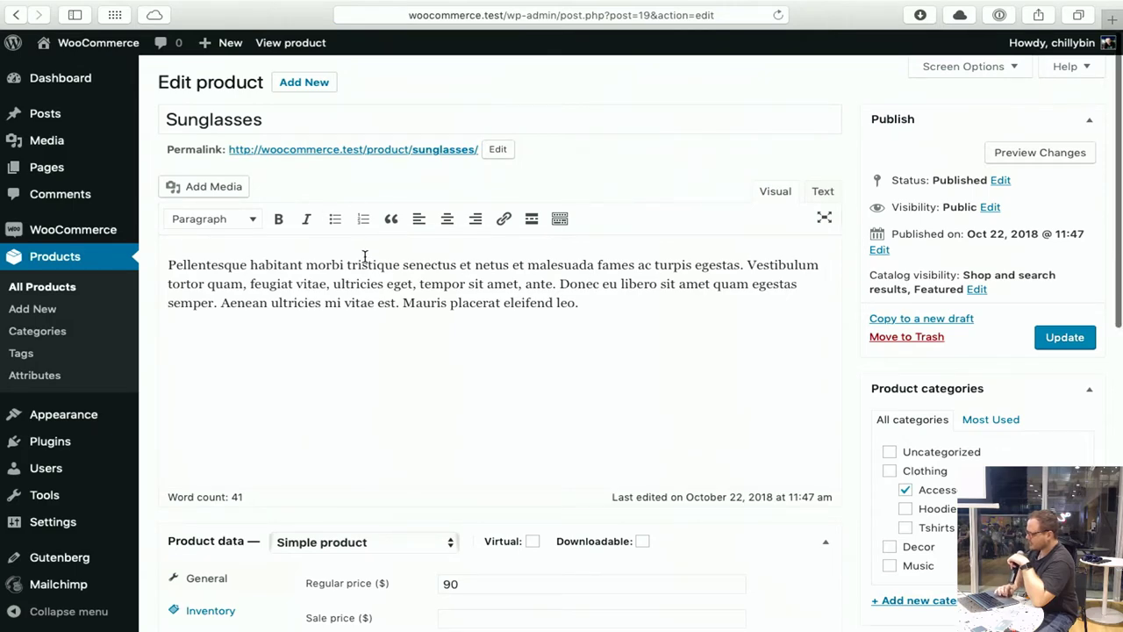
scroll(364, 256, down, 7)
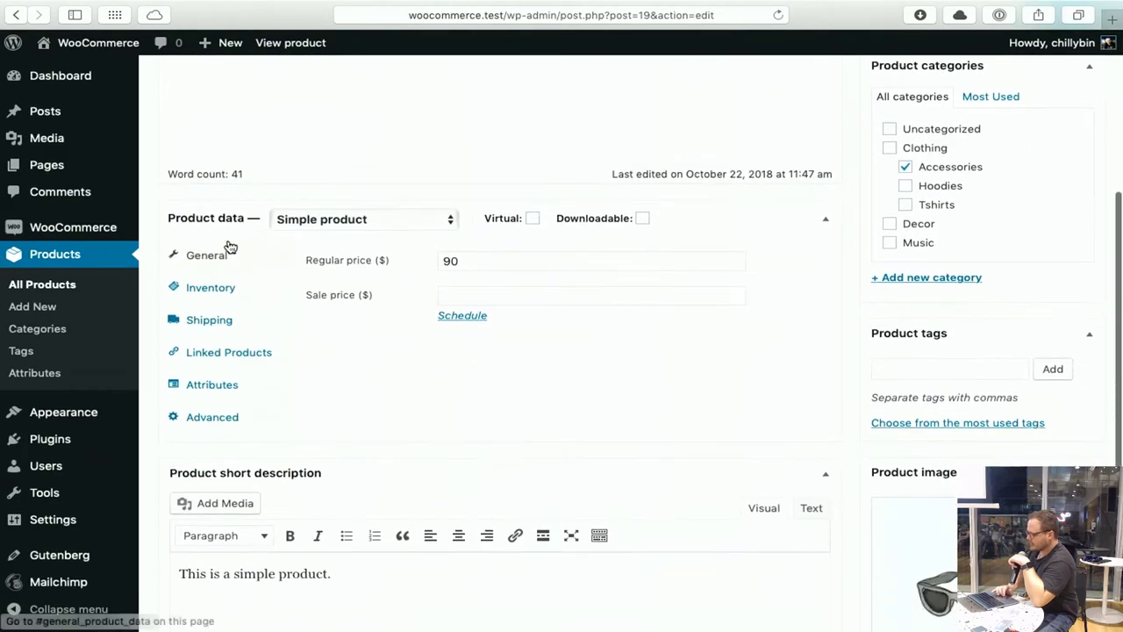
click(344, 226)
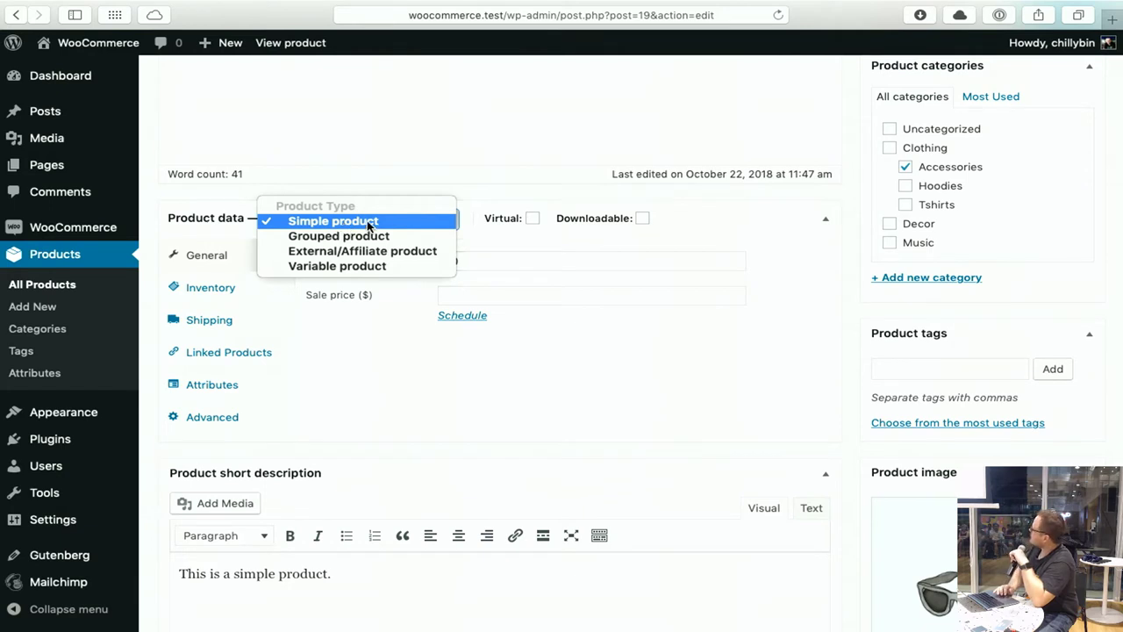
click(367, 225)
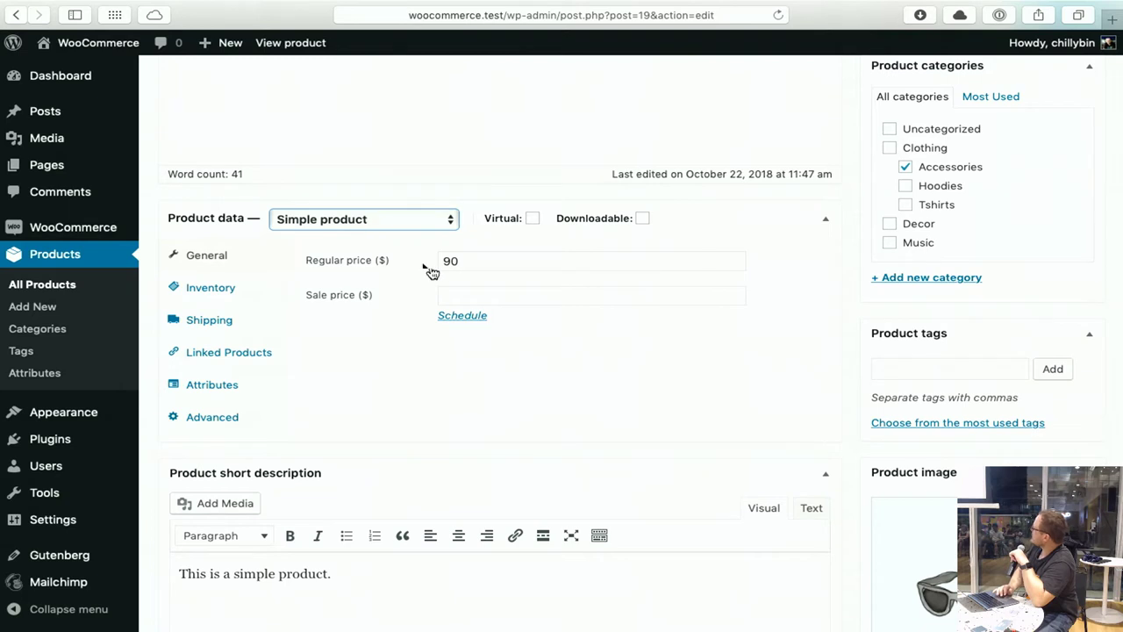
scroll(1009, 517, down, 3)
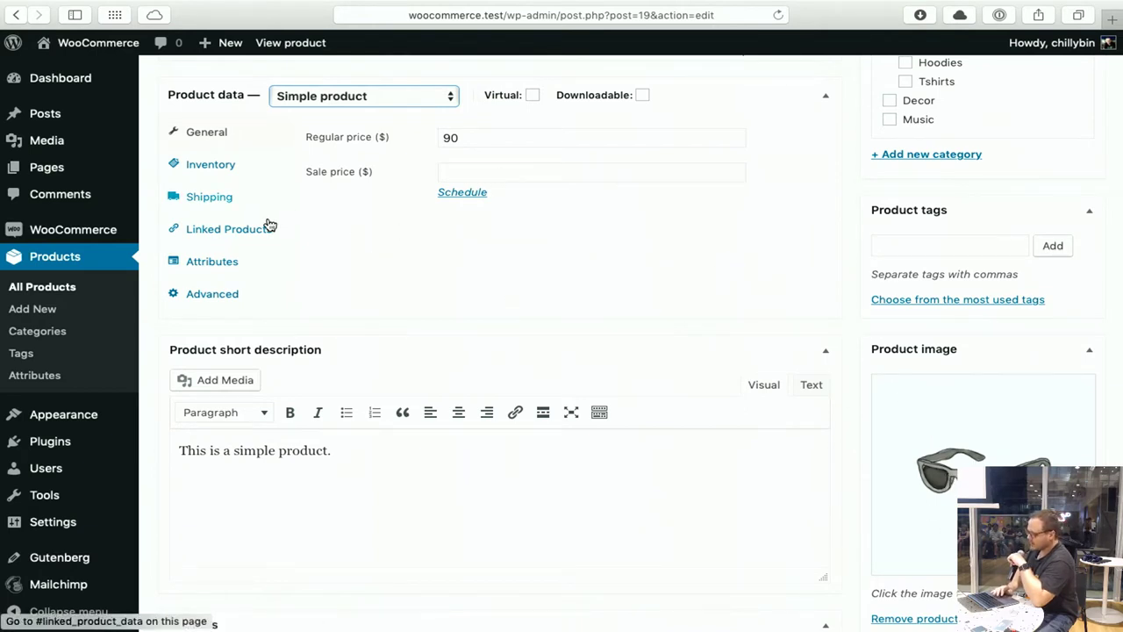
click(321, 98)
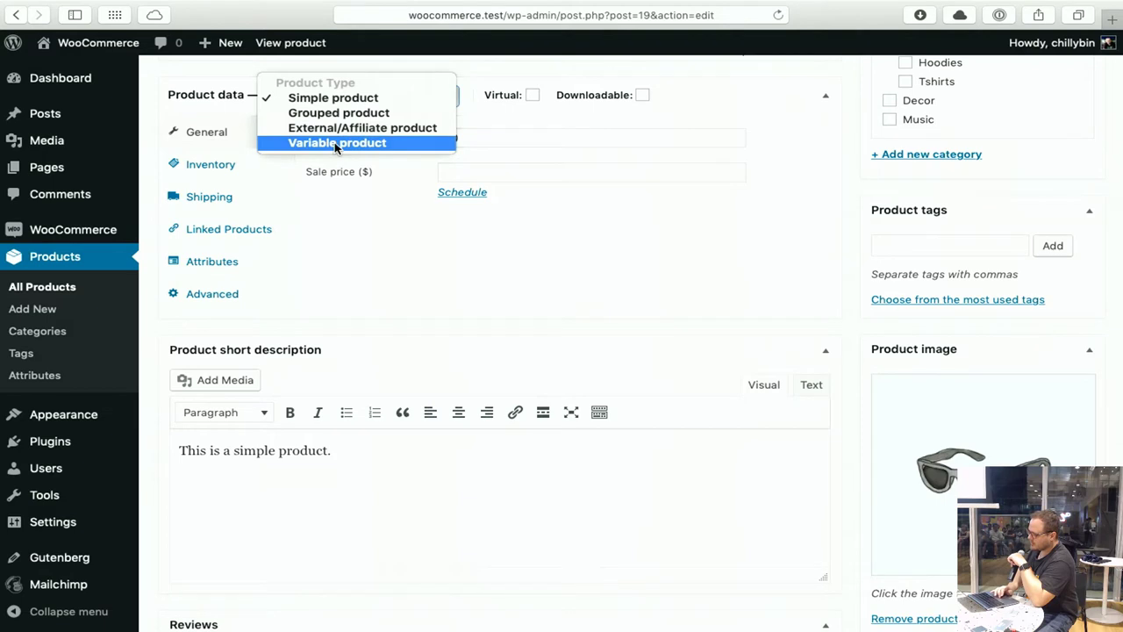
click(334, 97)
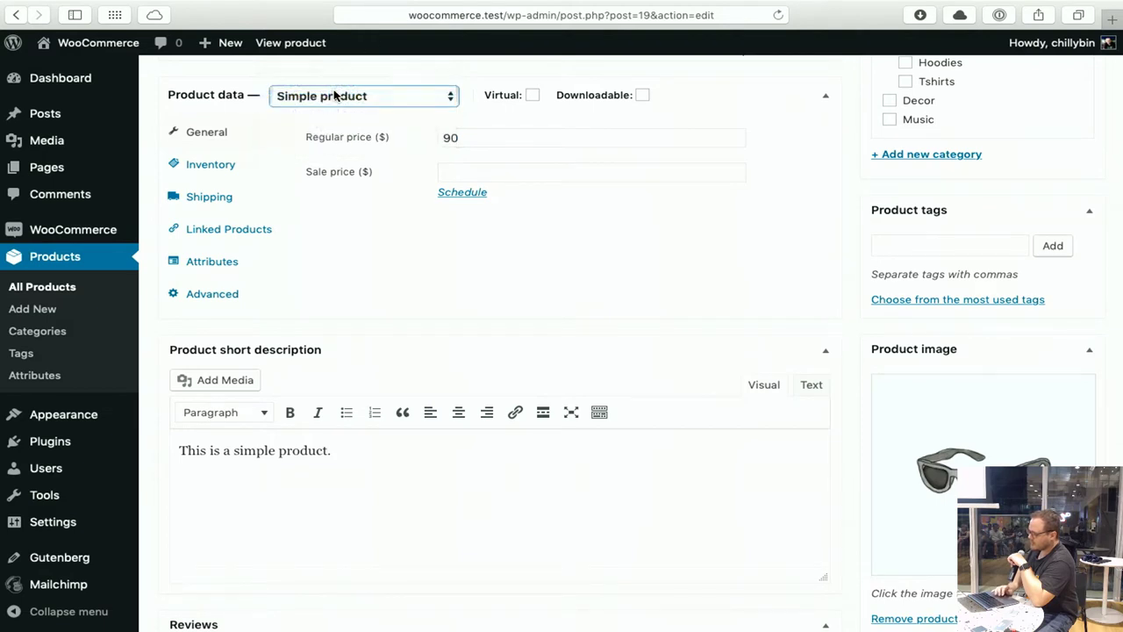
Check the Sunglasses product's regular and sale price fields and show the sale price date schedule.
click(487, 172)
click(479, 138)
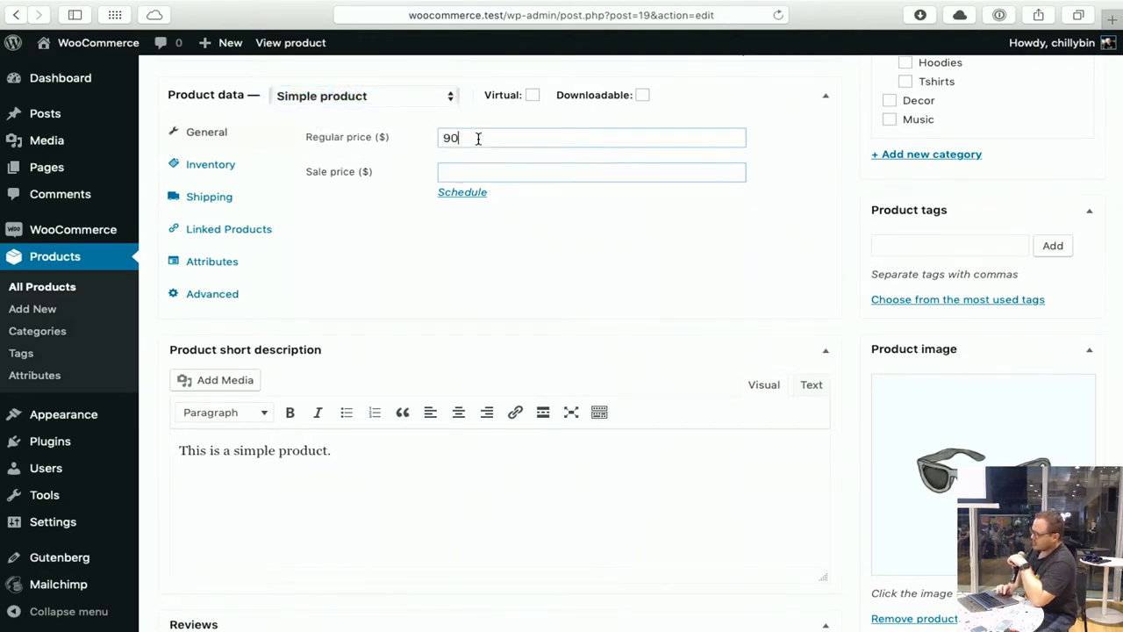
scroll(478, 138, up, 3)
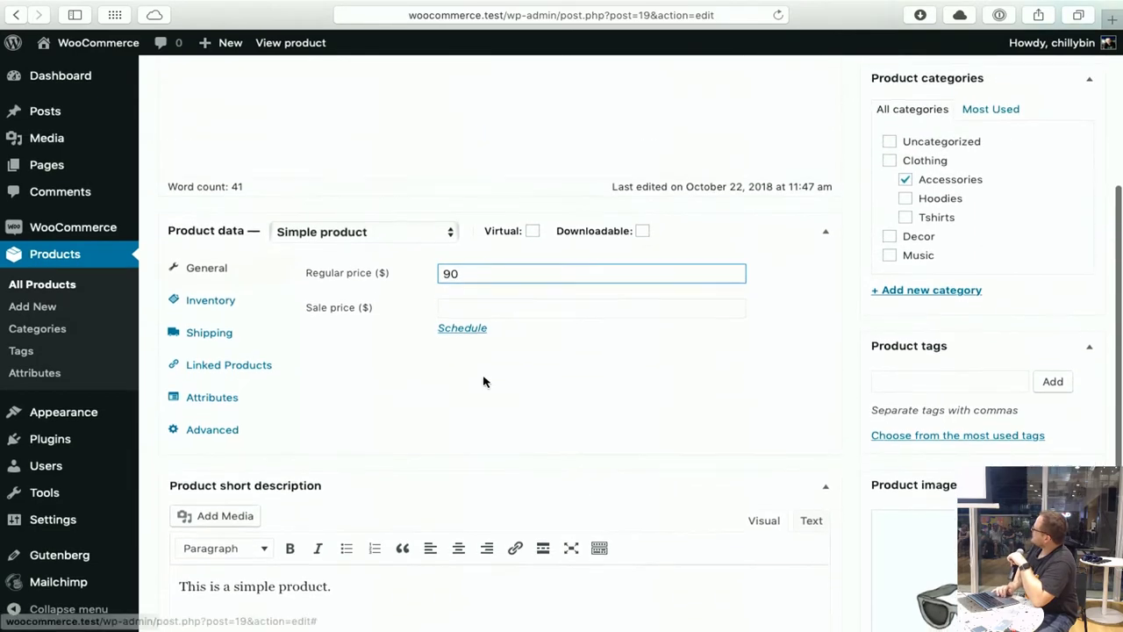
click(466, 309)
click(456, 332)
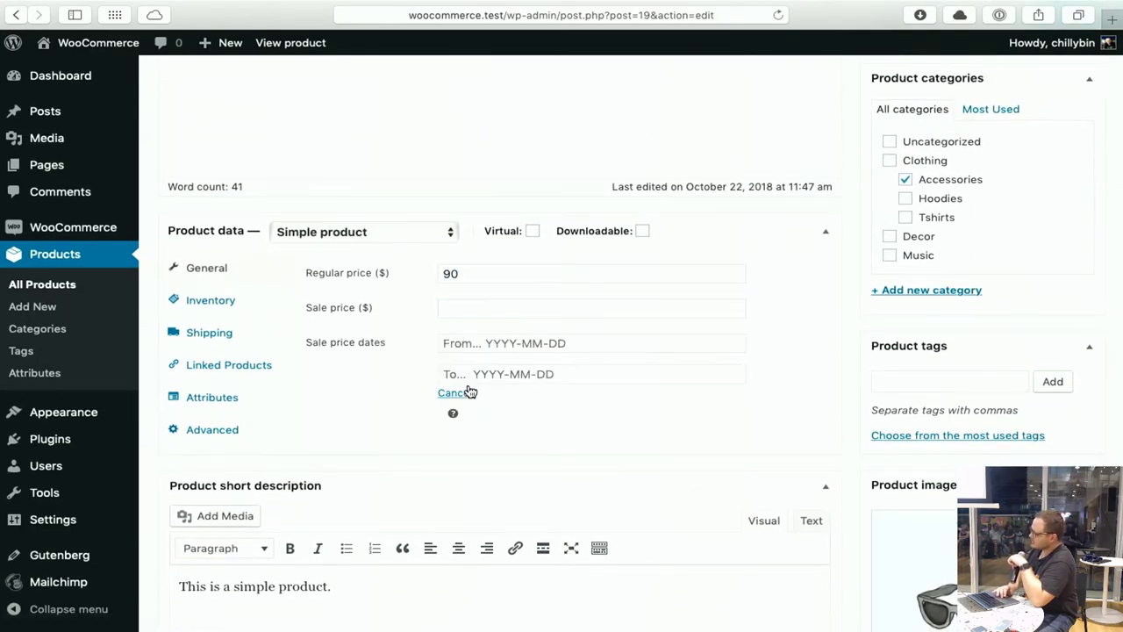
Schedule the Sunglasses sale from 2018-10-27 to 2018-10-28 and set its sale price to $50.
click(524, 343)
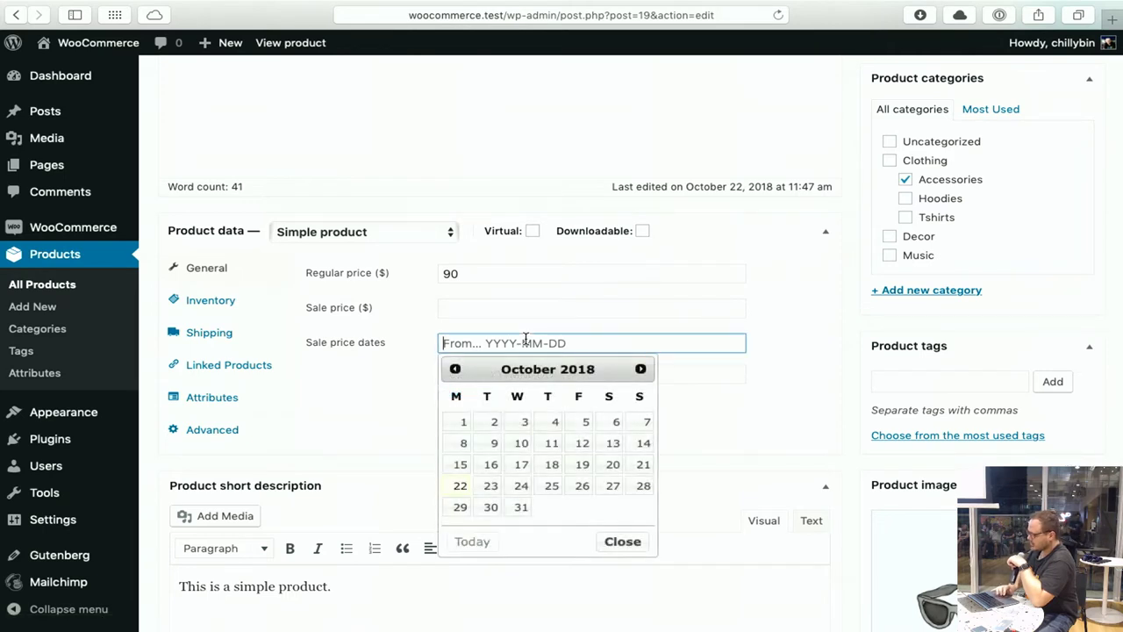
click(613, 485)
click(485, 372)
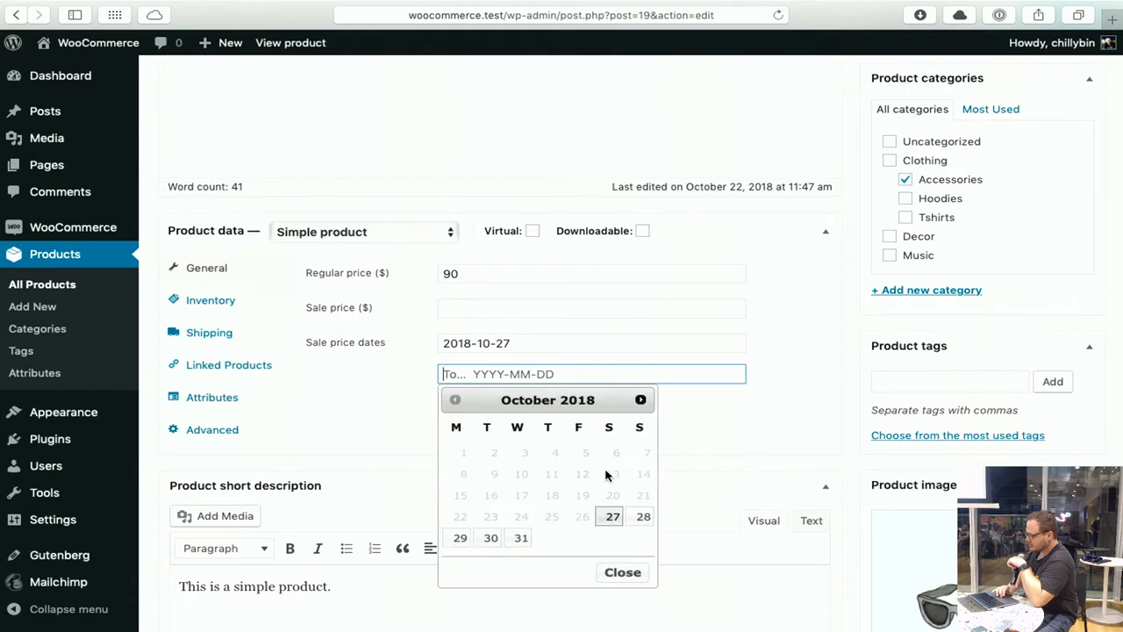
click(639, 515)
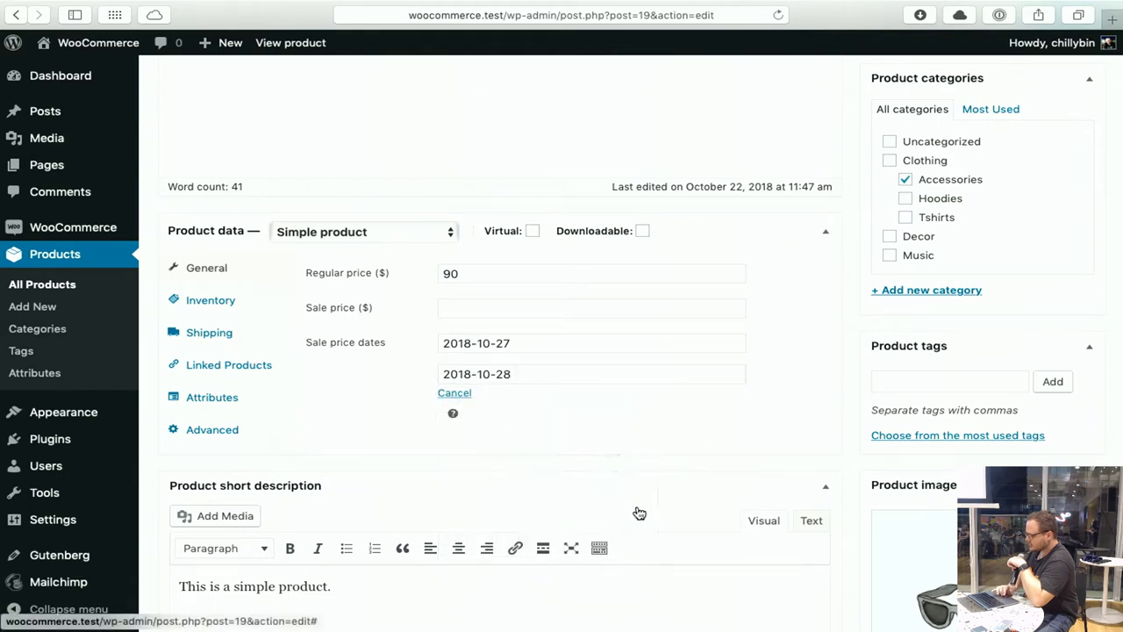
click(493, 311)
text(50)
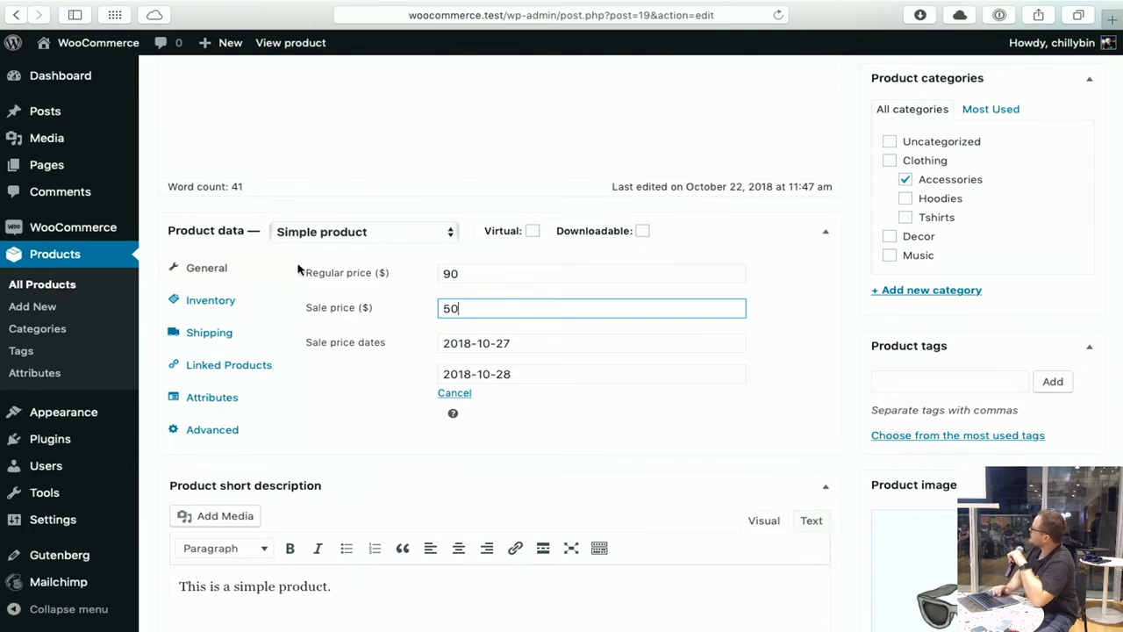
Enable product-level stock management for the Sunglasses and set the stock quantity to 100.
click(220, 319)
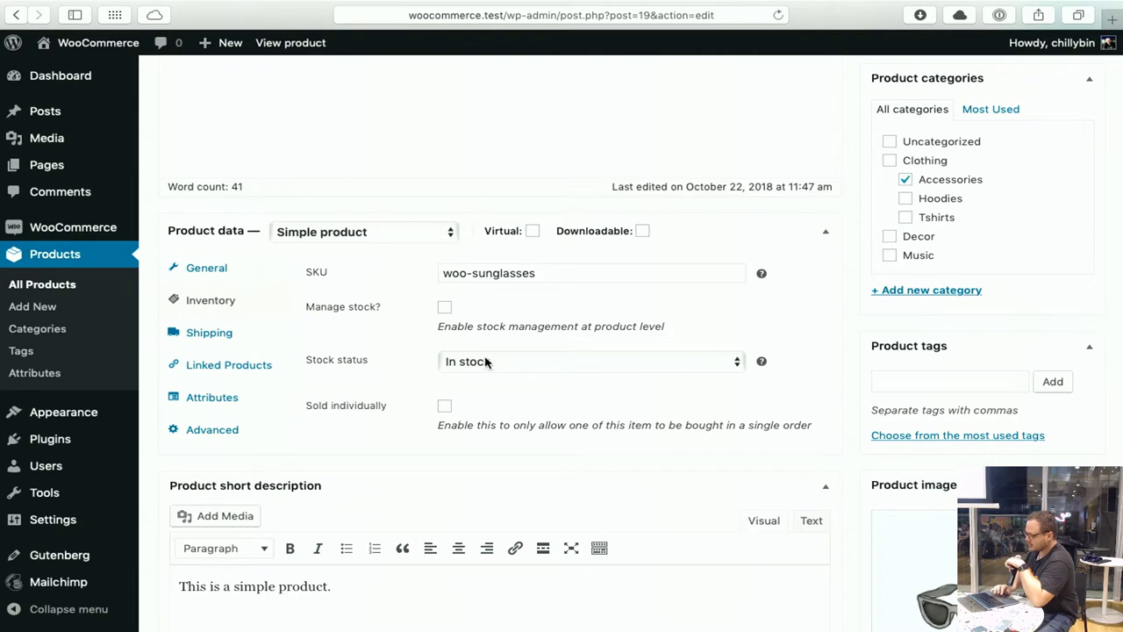
click(445, 309)
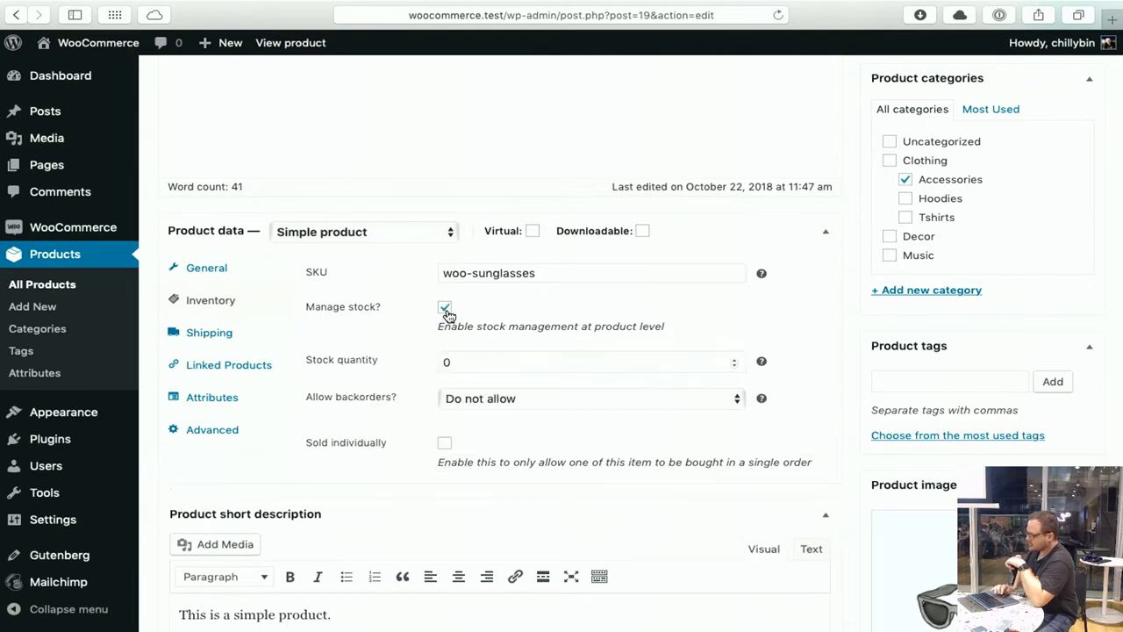
double_click(487, 362)
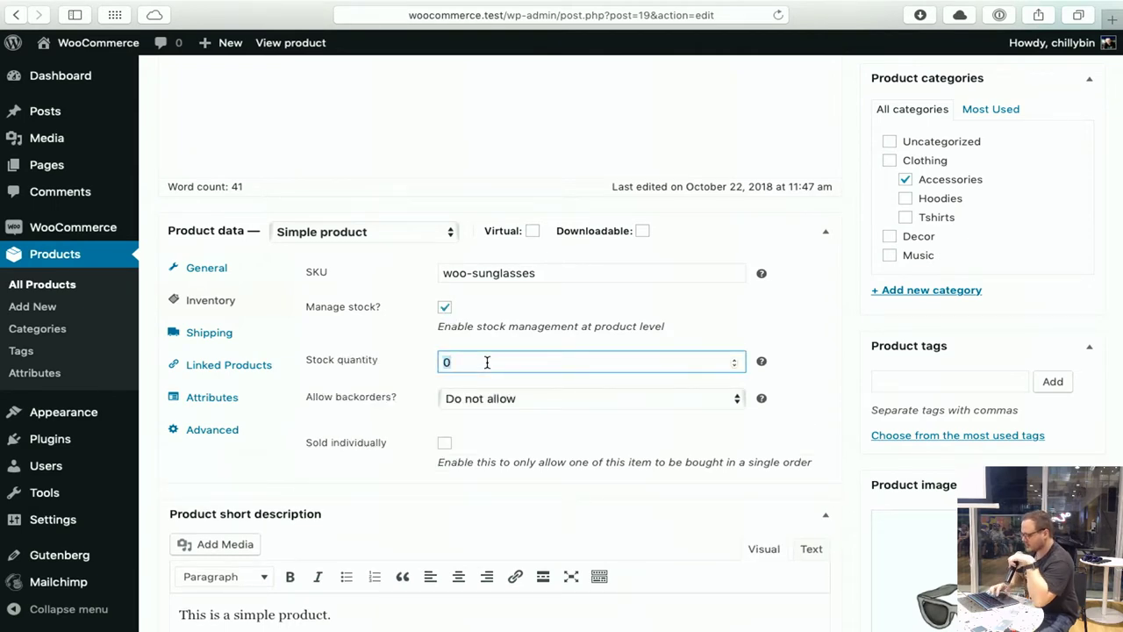
click(446, 310)
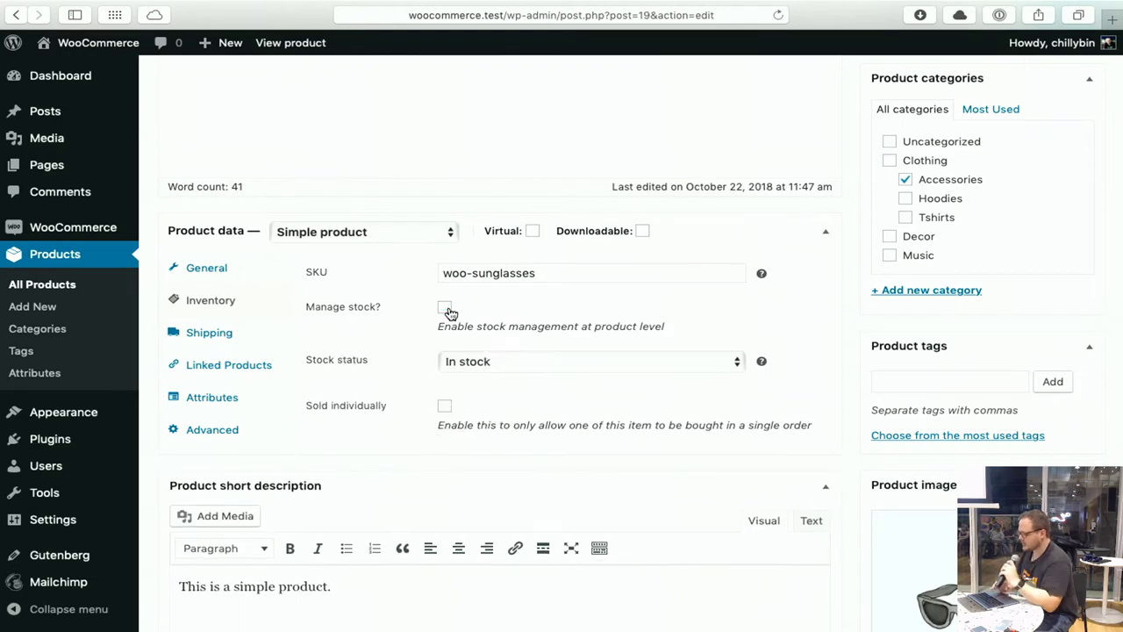
click(445, 309)
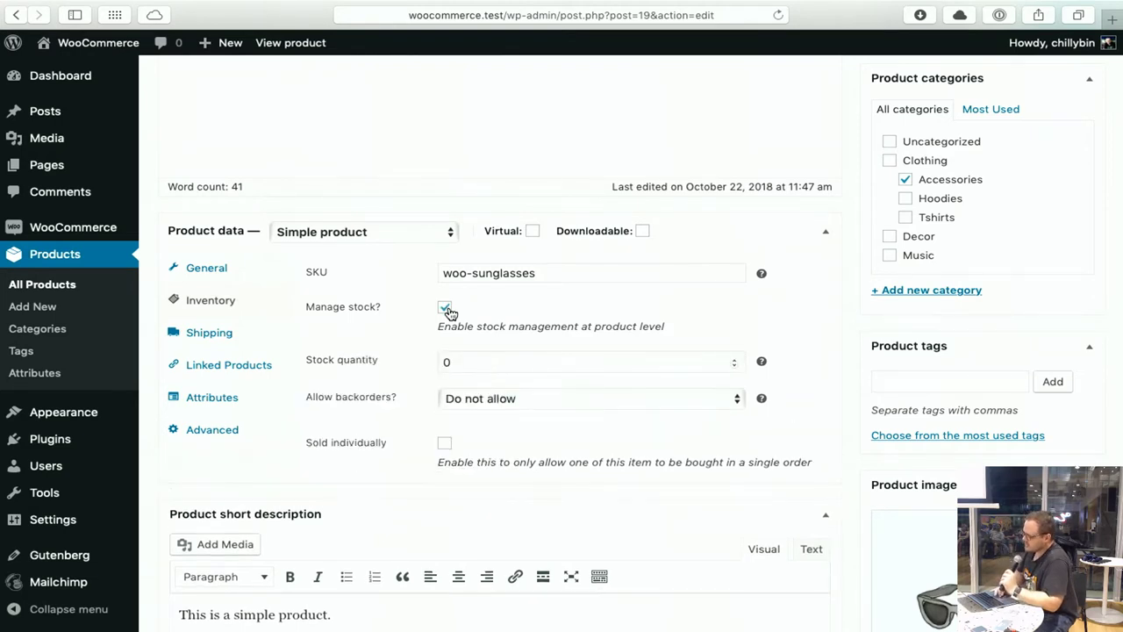
double_click(475, 361)
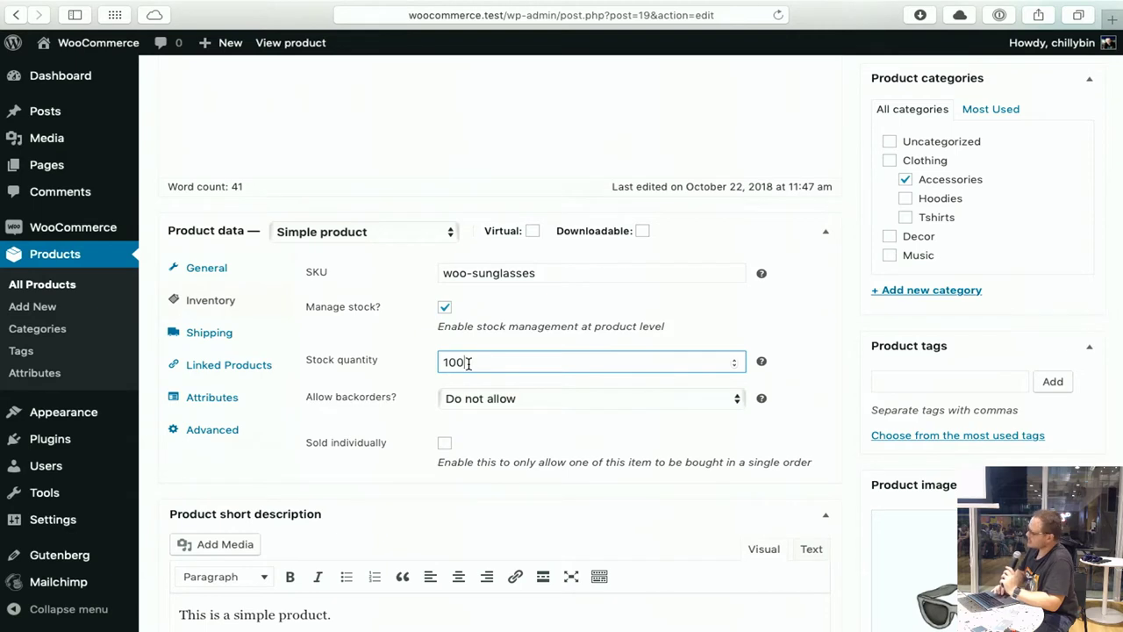
click(447, 307)
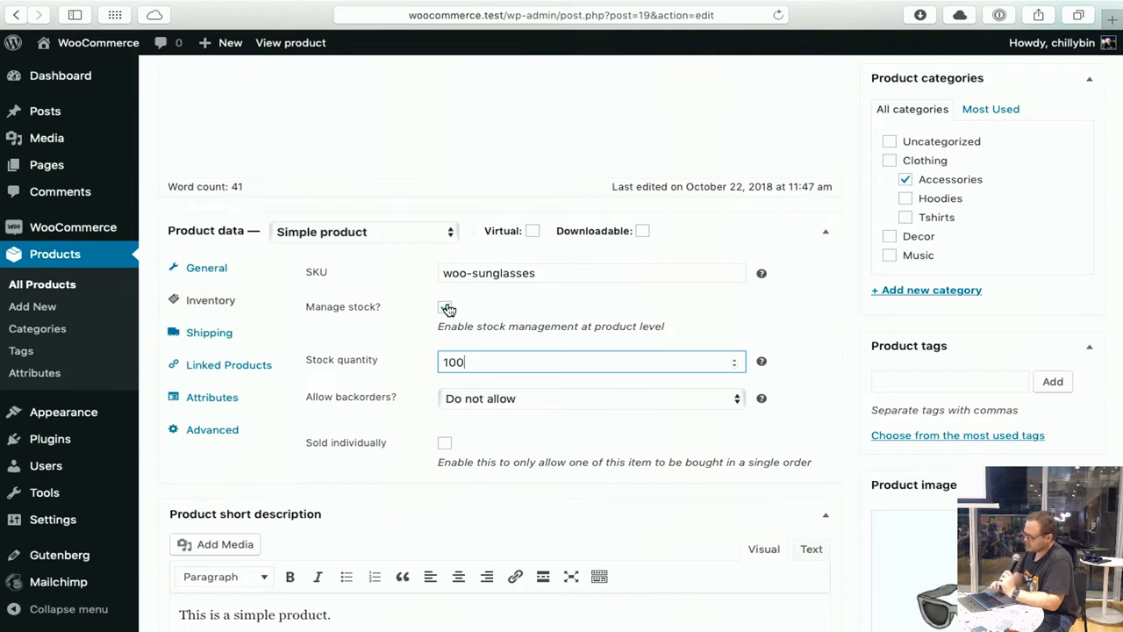
Review the Sunglasses product's shipping weight, dimensions and available shipping classes, keeping No shipping class selected.
click(210, 335)
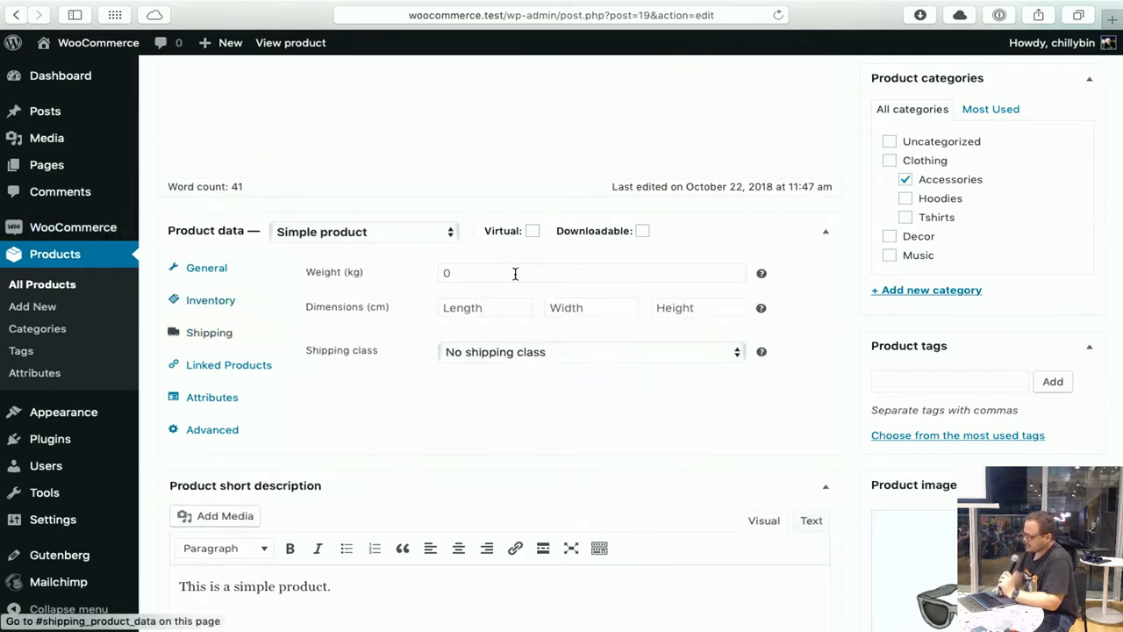
click(480, 272)
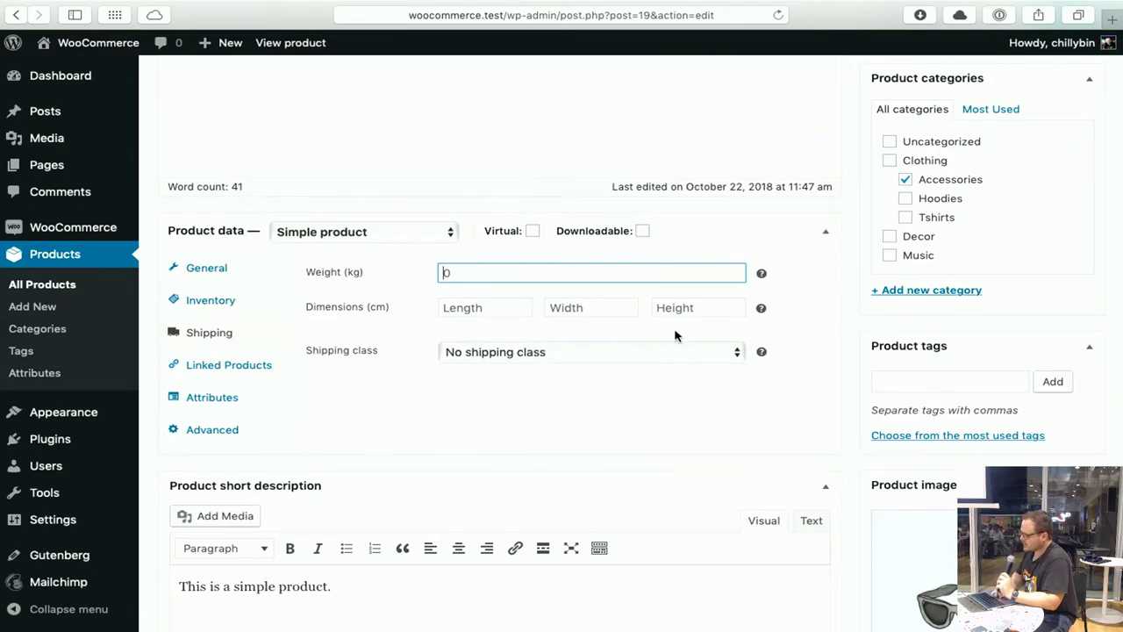
click(532, 355)
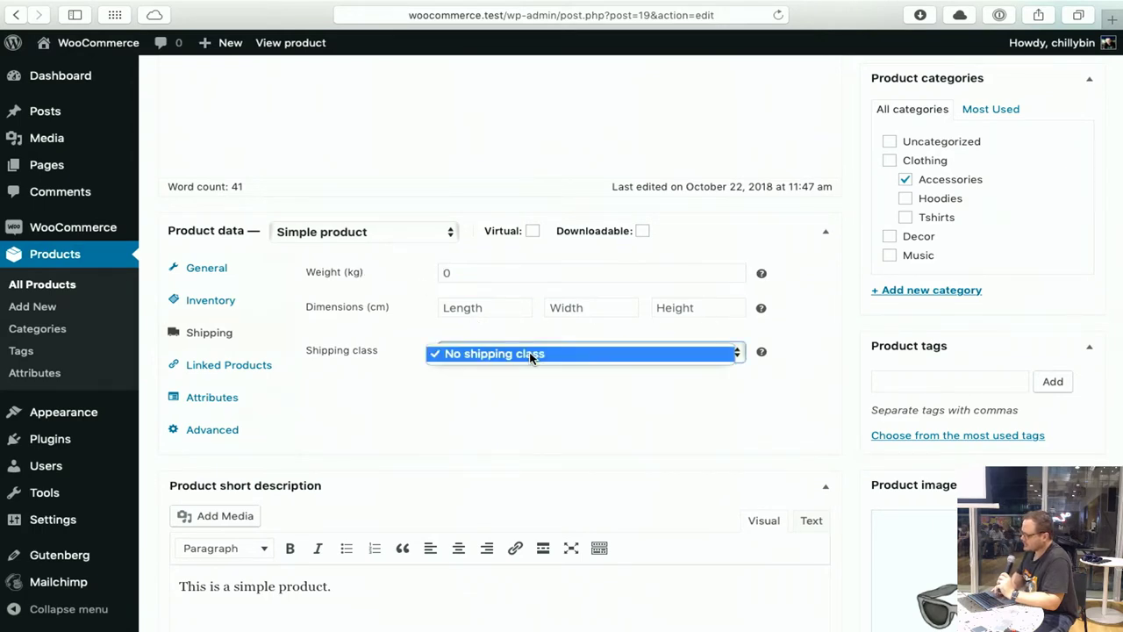
click(481, 426)
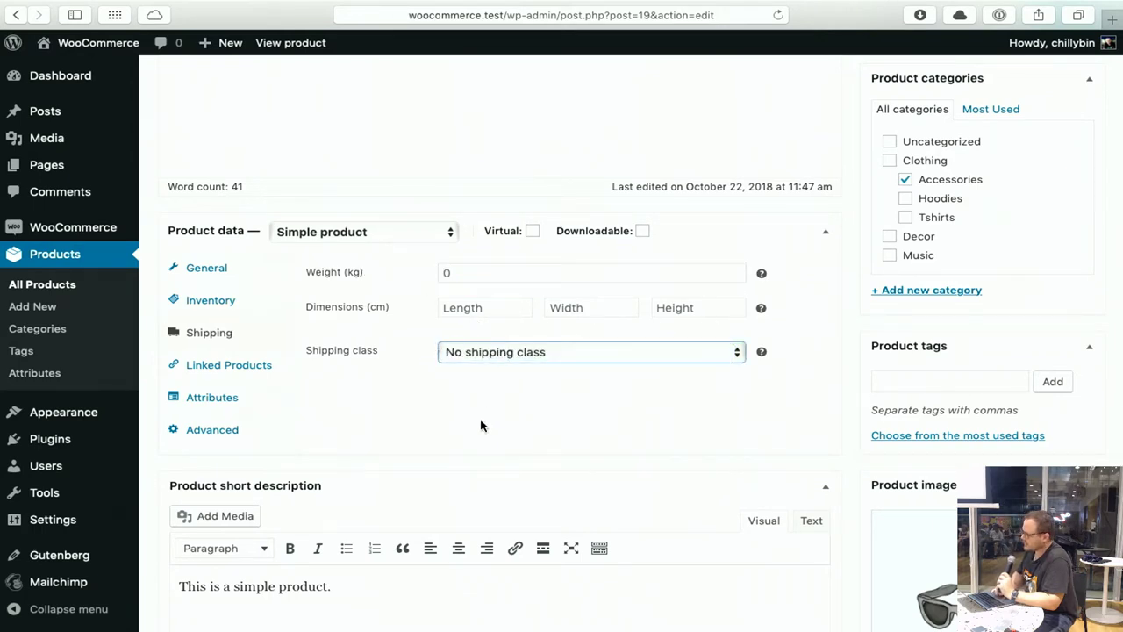
click(522, 355)
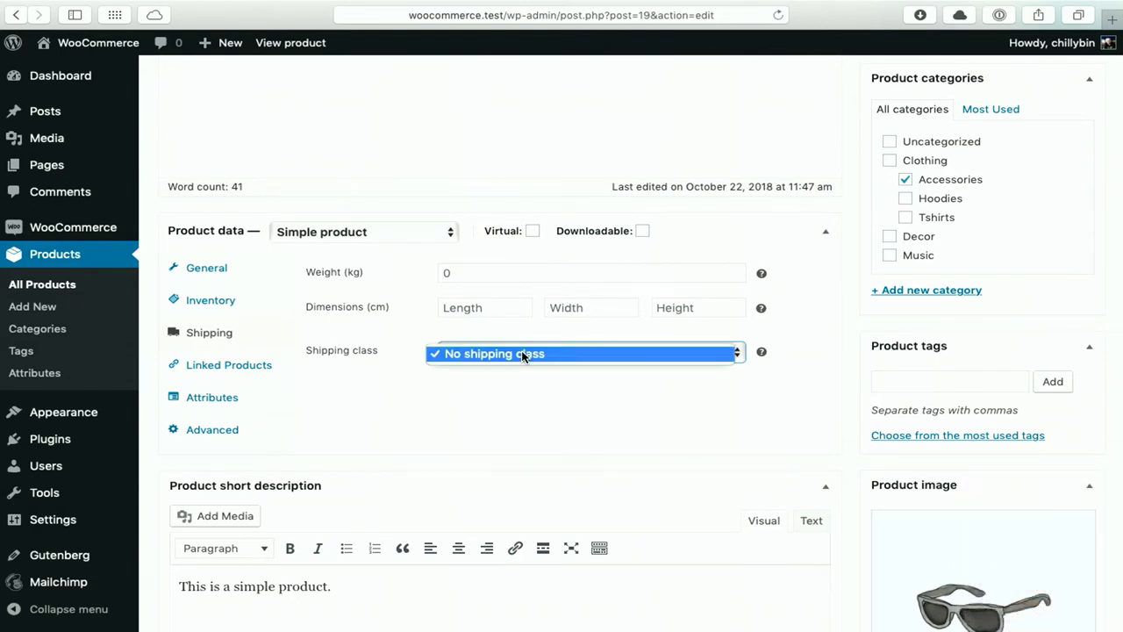
click(506, 381)
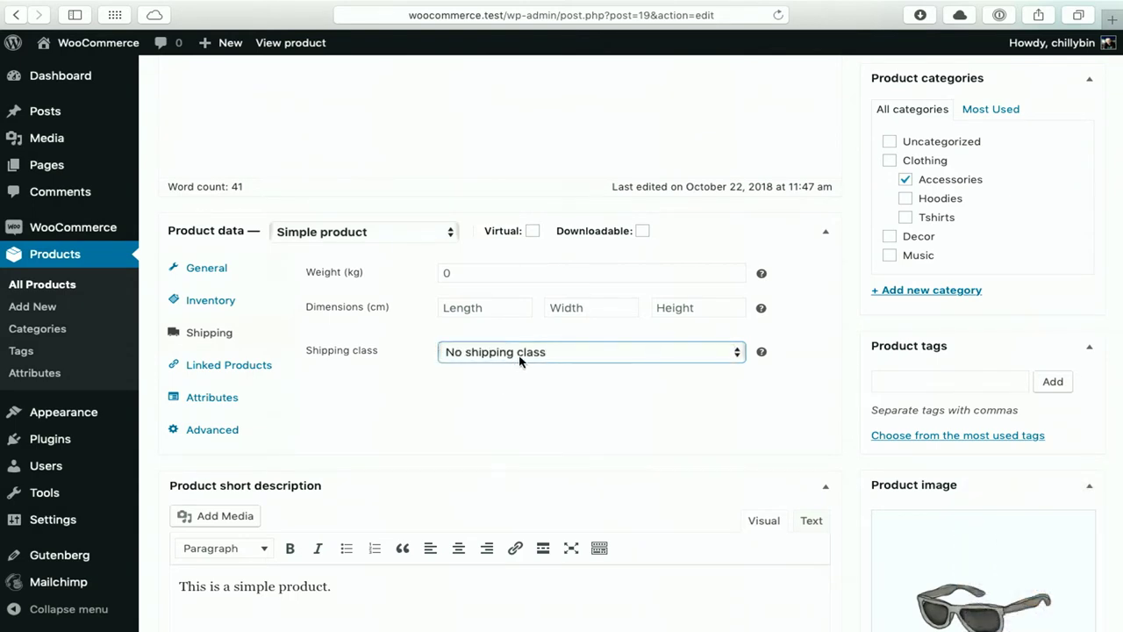
click(522, 355)
click(522, 355)
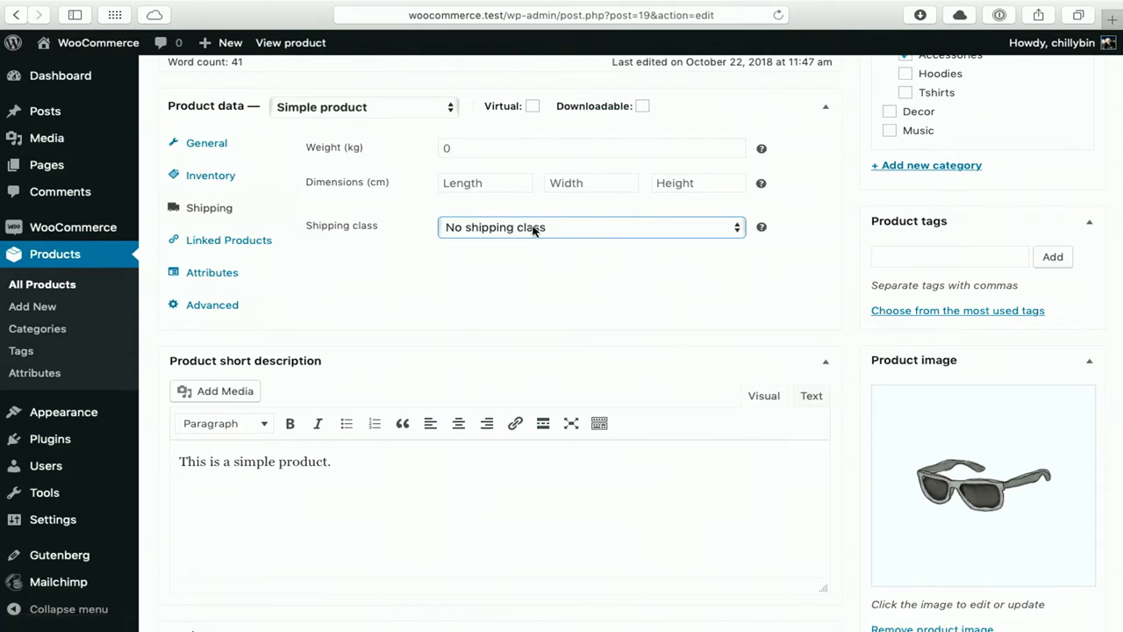
Search the linked products for "shirt", add T-Shirt (woo-tshirt) as an upsell, and check the cross-sells field without adding a product.
click(211, 240)
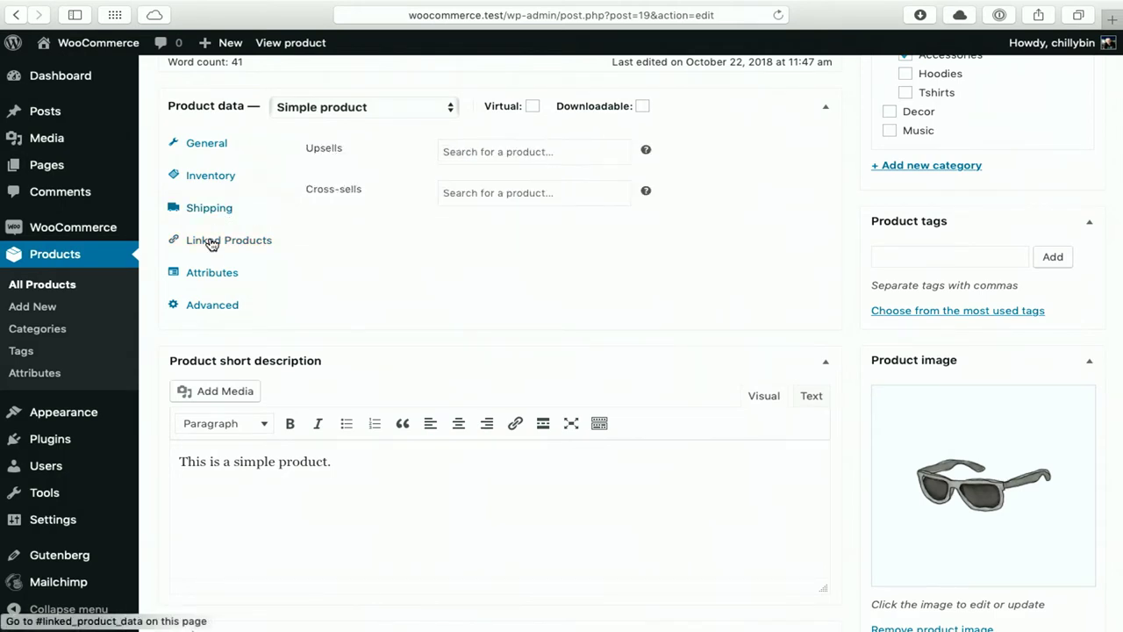
scroll(459, 162, up, 3)
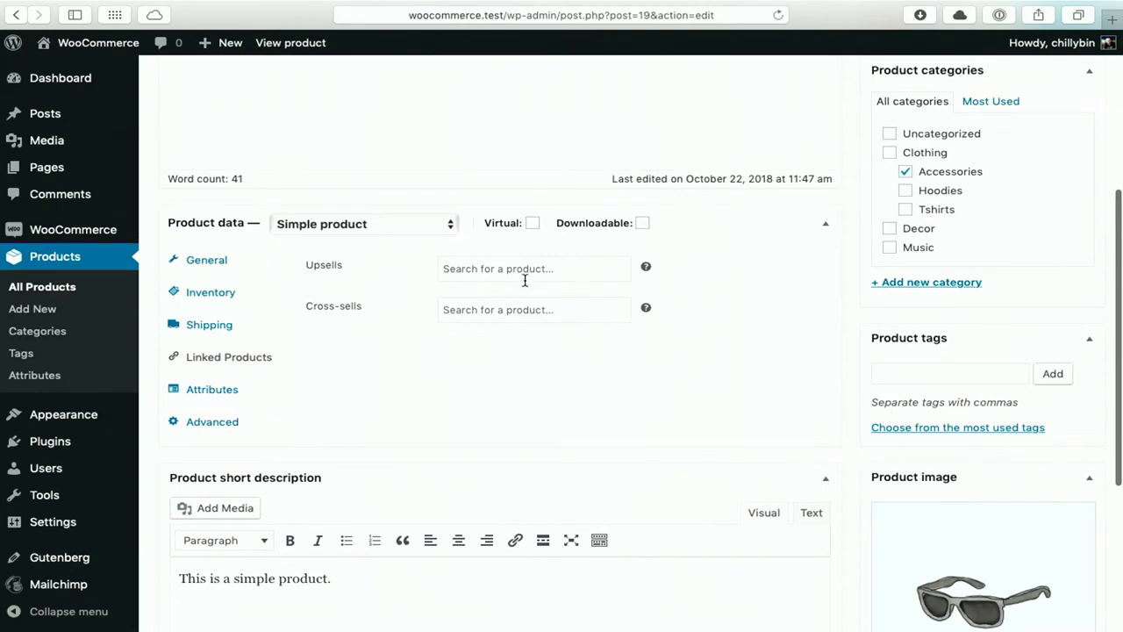
click(513, 269)
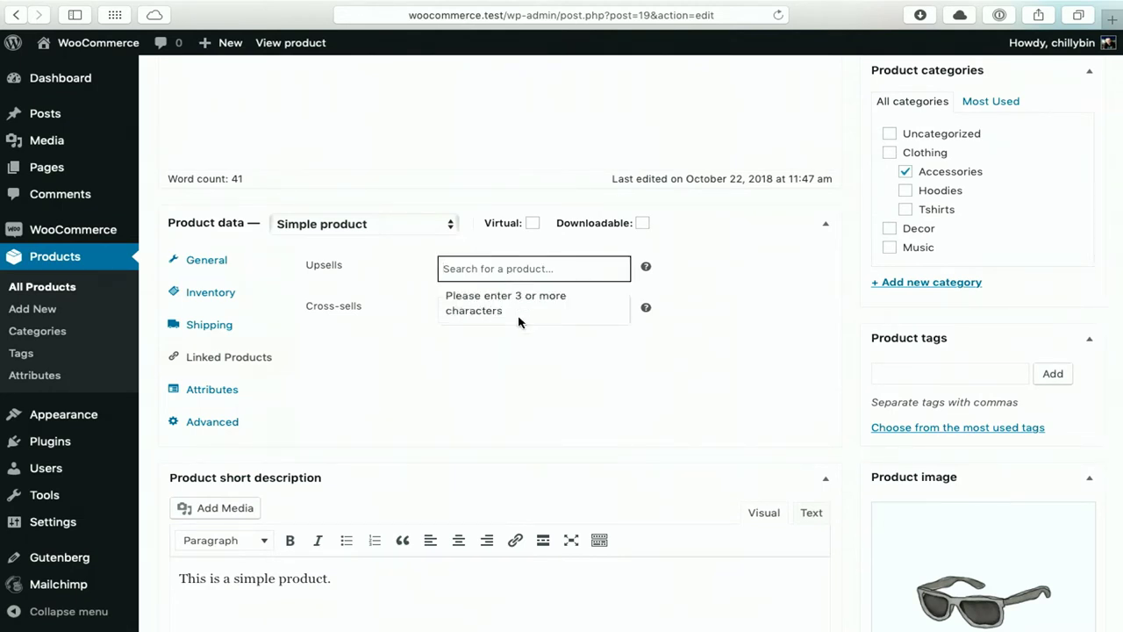
text(t)
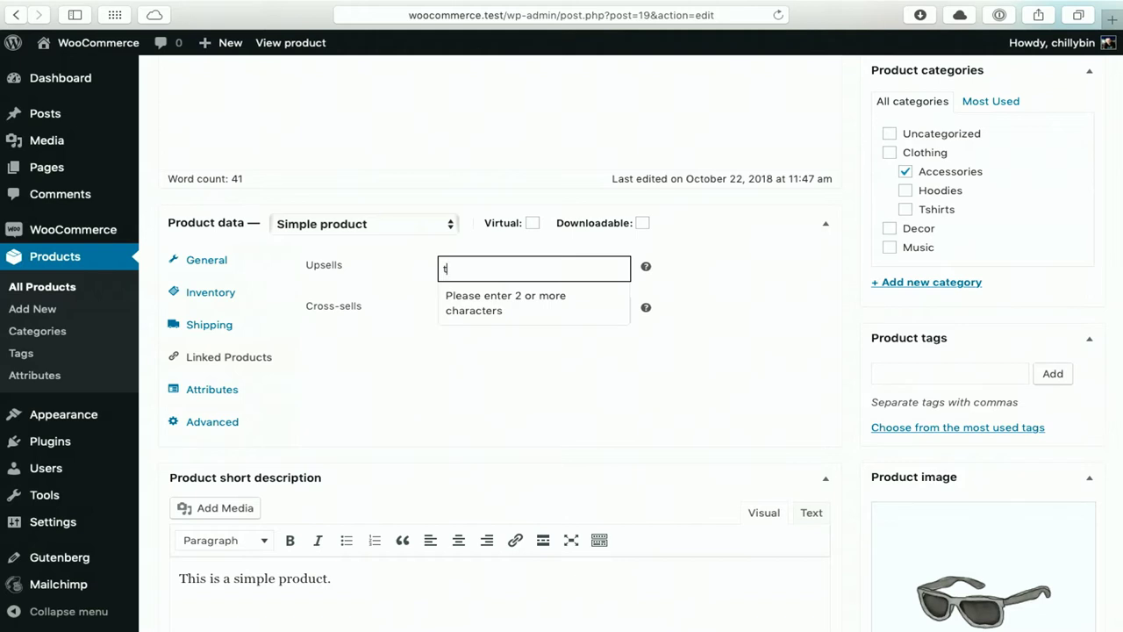
text(s)
key(BackSpace)
key(BackSpace)
text(ts)
key(BackSpace)
key(BackSpace)
text(shirt)
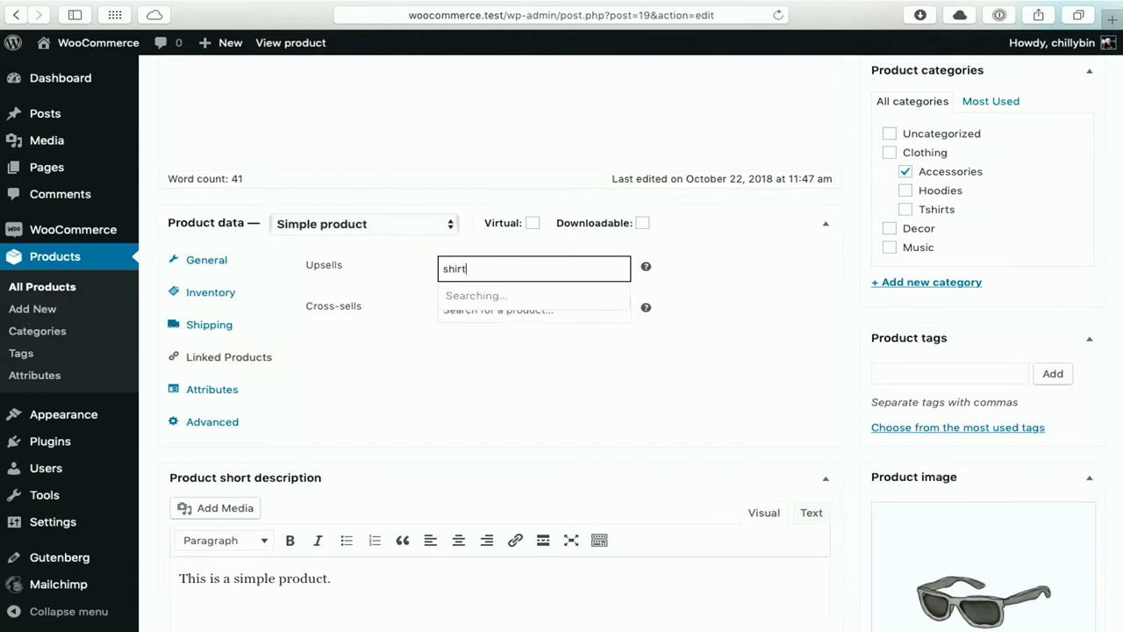
click(531, 326)
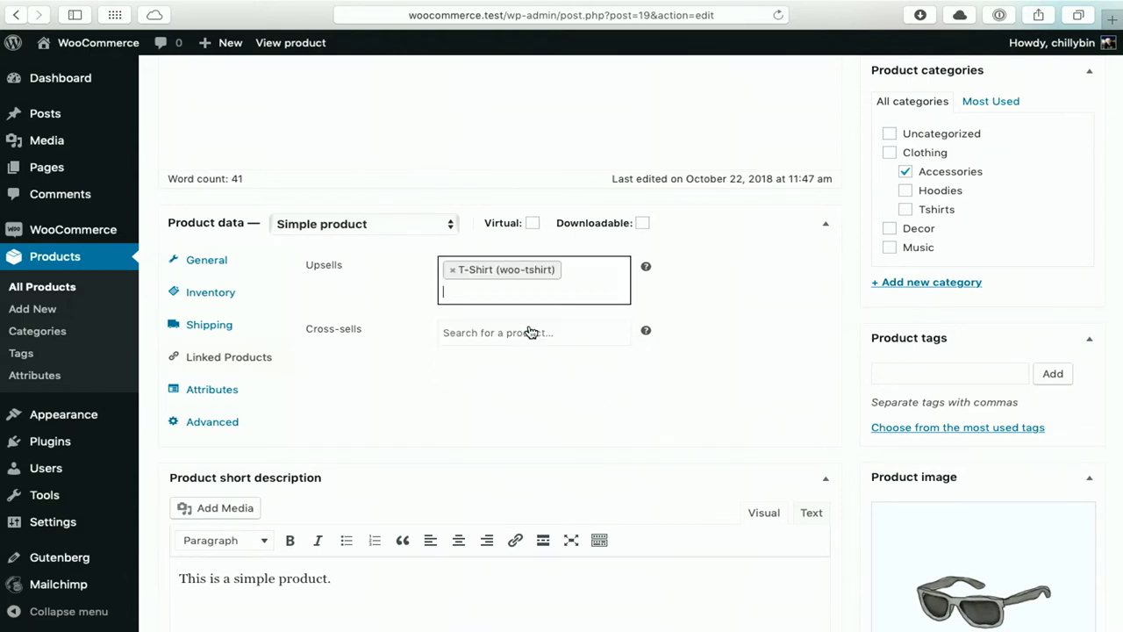
click(489, 333)
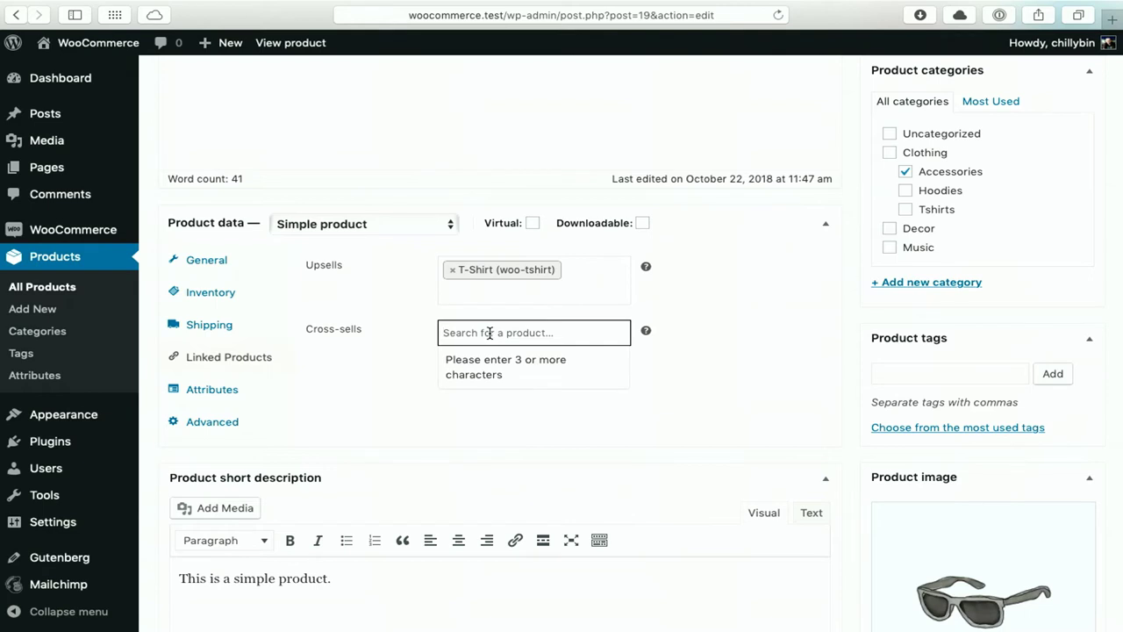
click(387, 356)
Add the Color attribute to the Sunglasses product with the value Gray and save the attributes.
click(246, 389)
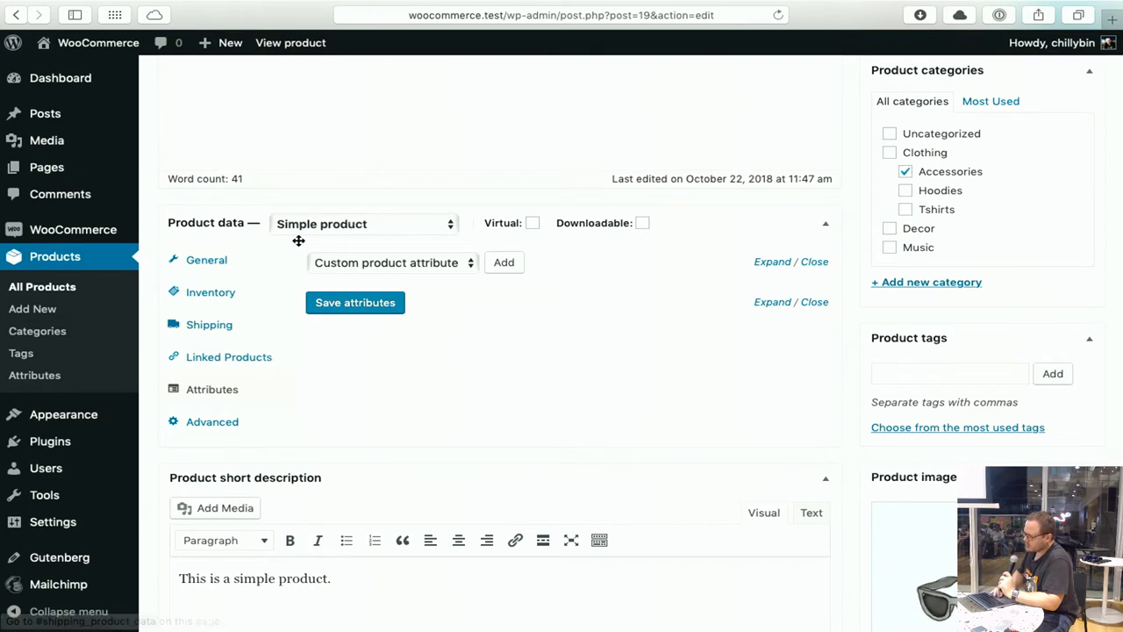
click(375, 262)
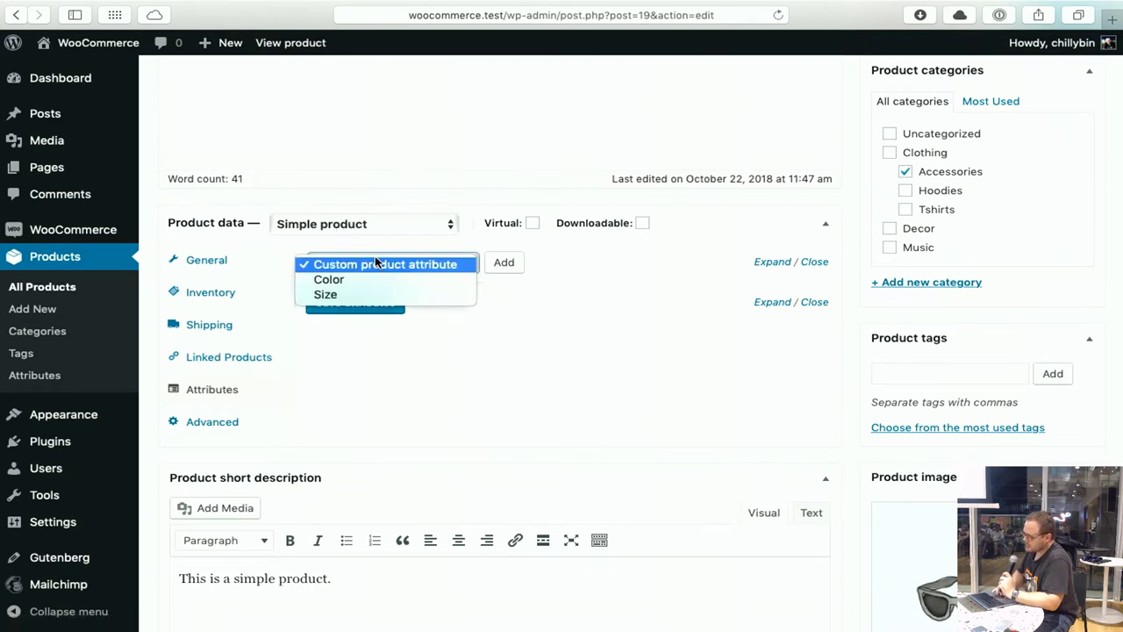
click(355, 279)
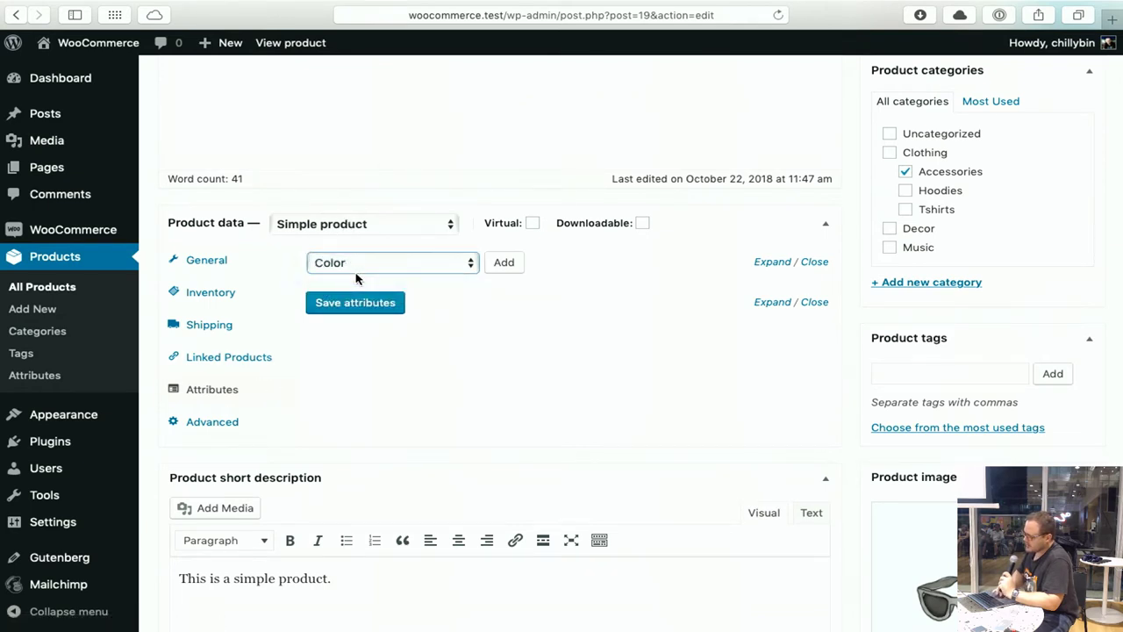
click(506, 263)
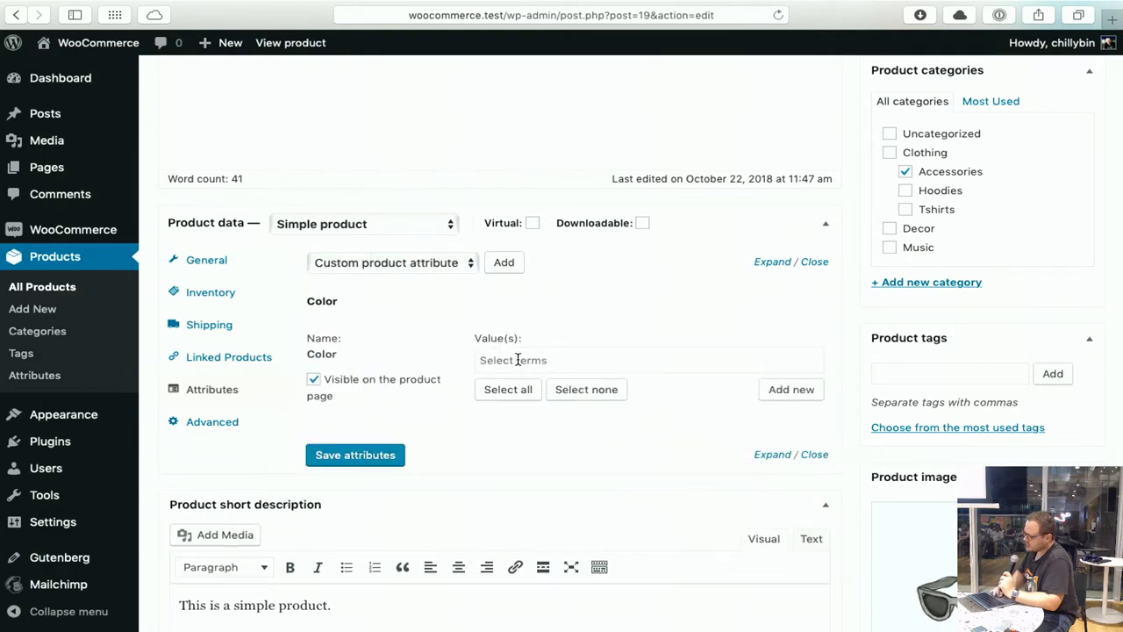
click(518, 360)
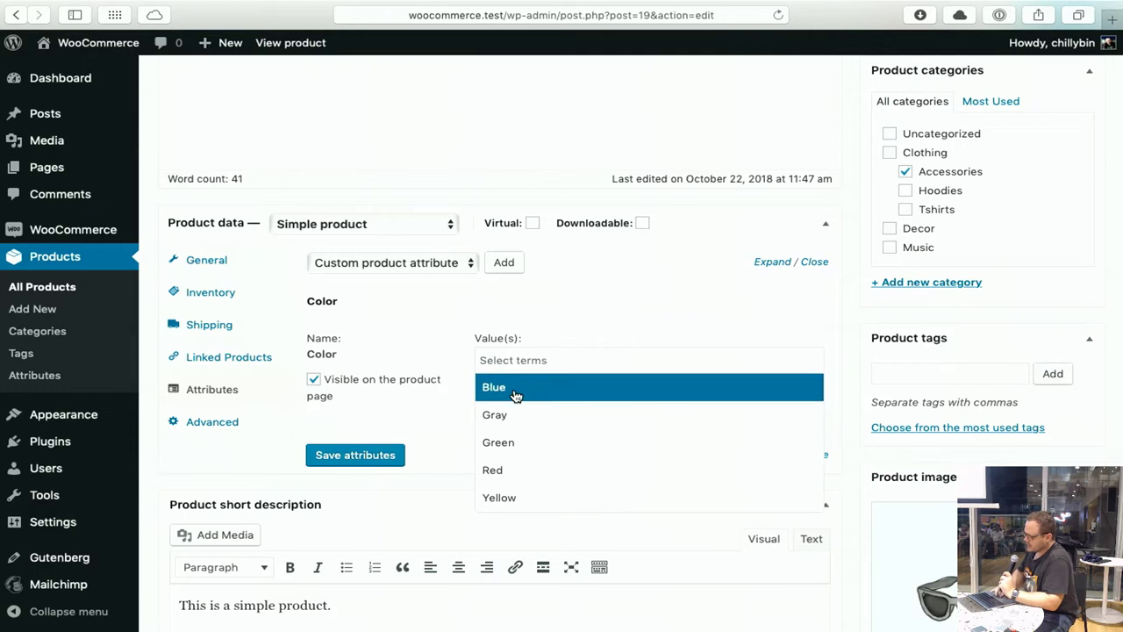
click(496, 414)
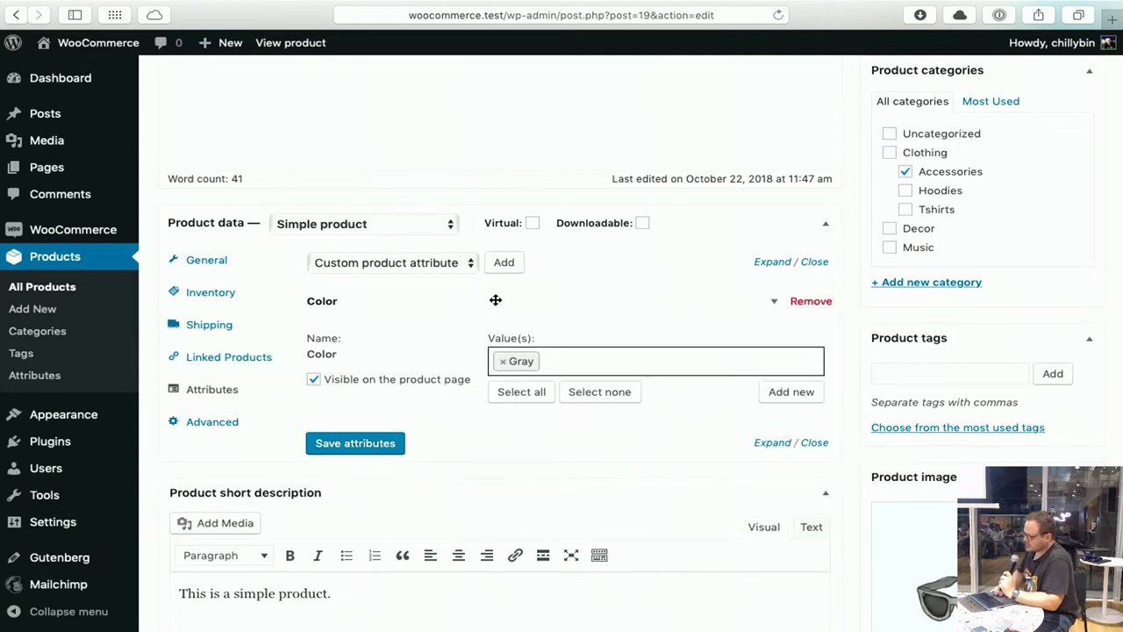
click(356, 446)
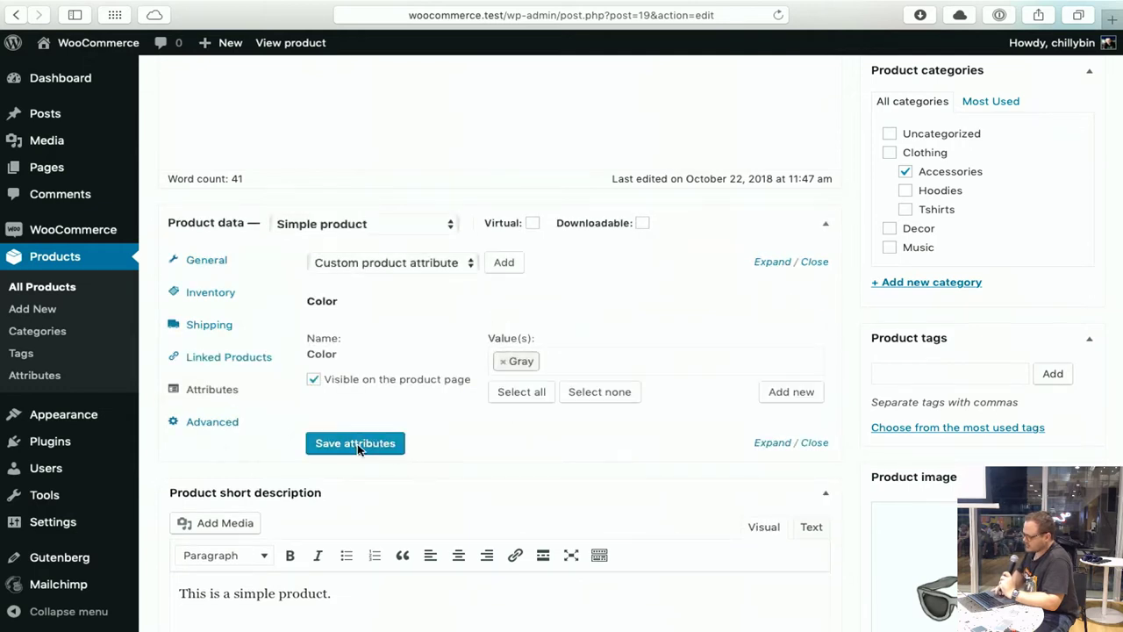
Review the Sunglasses product's advanced options for the purchase note, menu order and reviews.
click(213, 423)
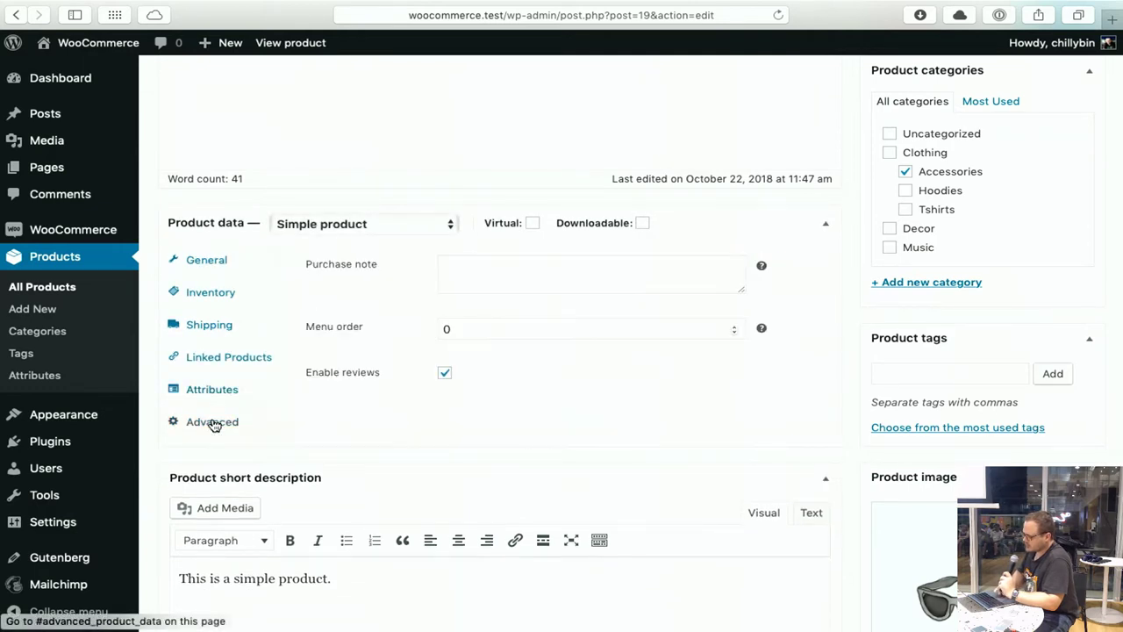
click(506, 272)
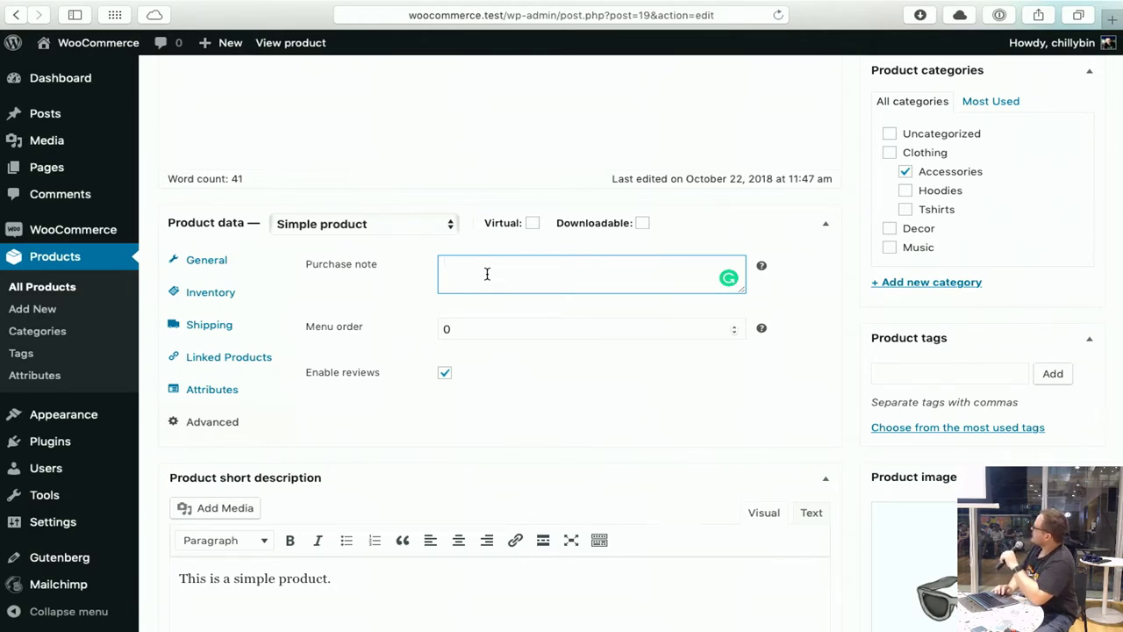
scroll(487, 274, down, 7)
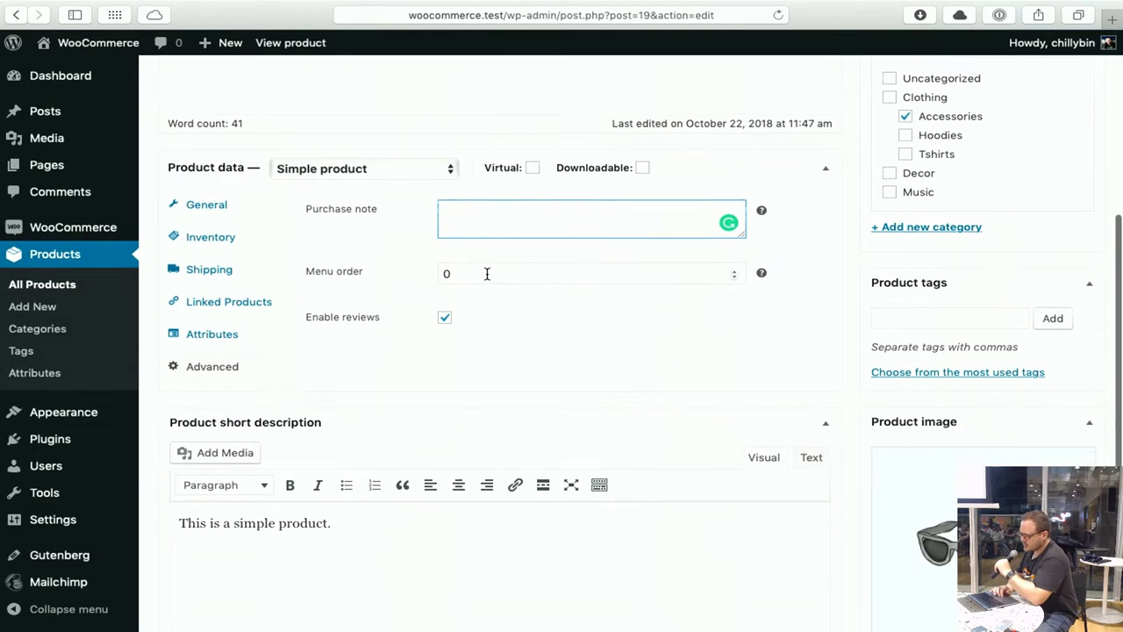
Highlight the Sunglasses product's short description text and compare it with the main description in the editor.
click(335, 290)
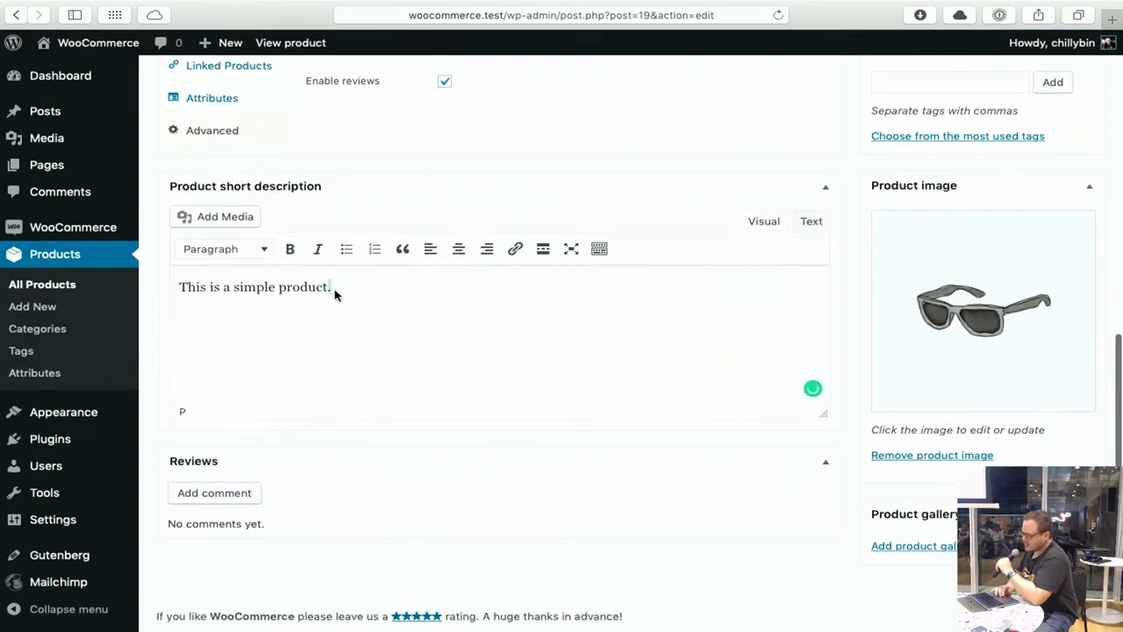
key(super+a)
scroll(334, 296, up, 1)
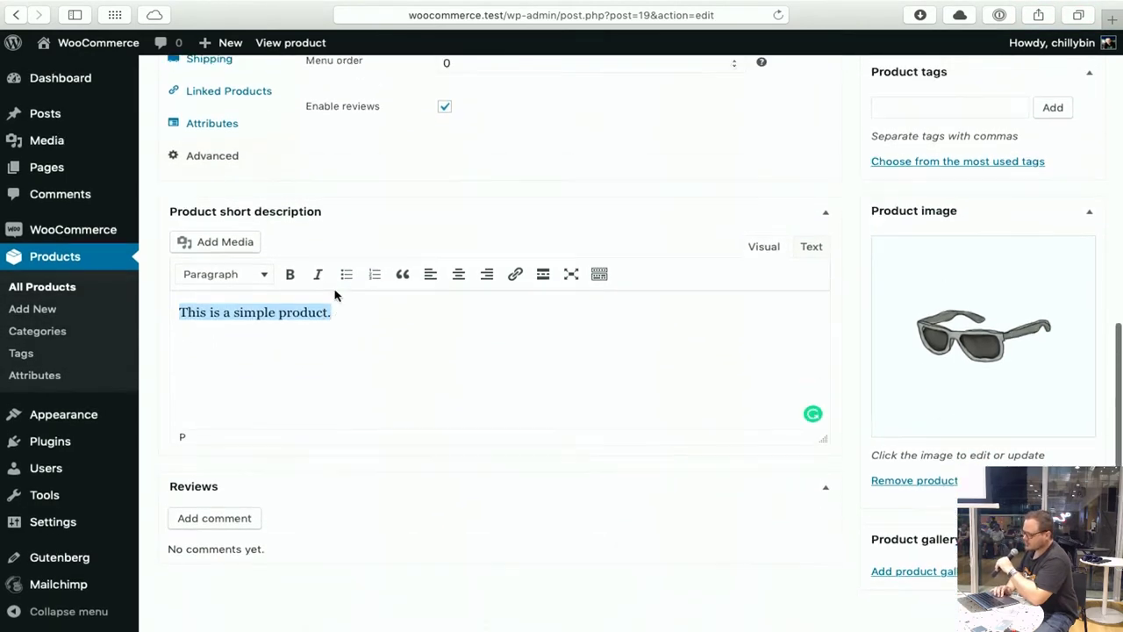
scroll(368, 351, up, 14)
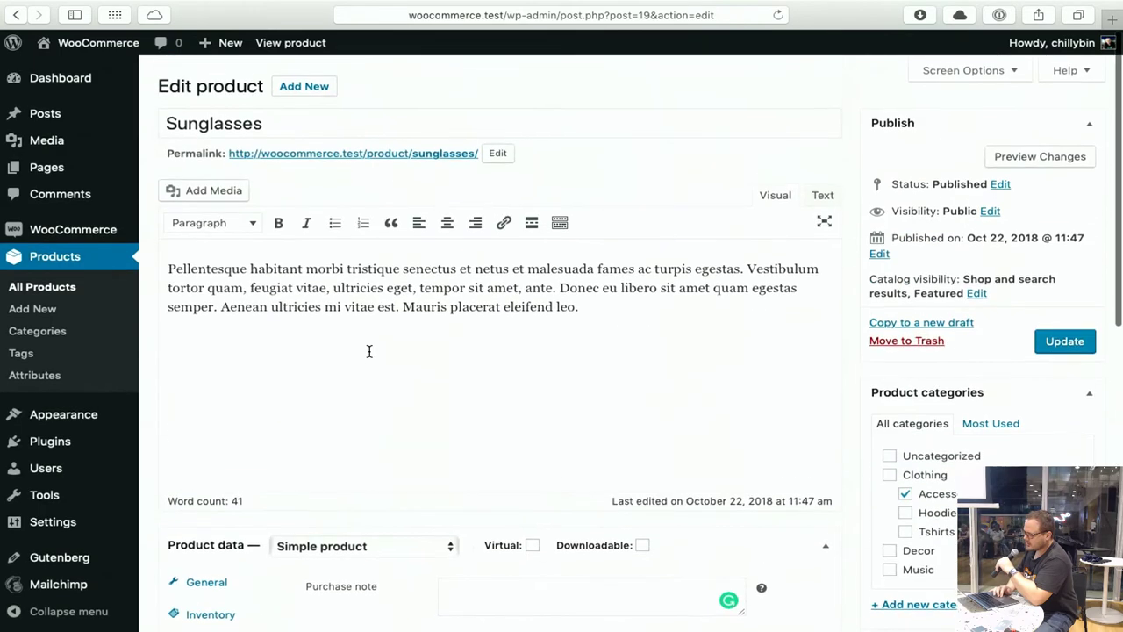
Open the Sunglasses permalink in a new tab and examine where the short description appears on the product page.
right_click(391, 149)
click(525, 154)
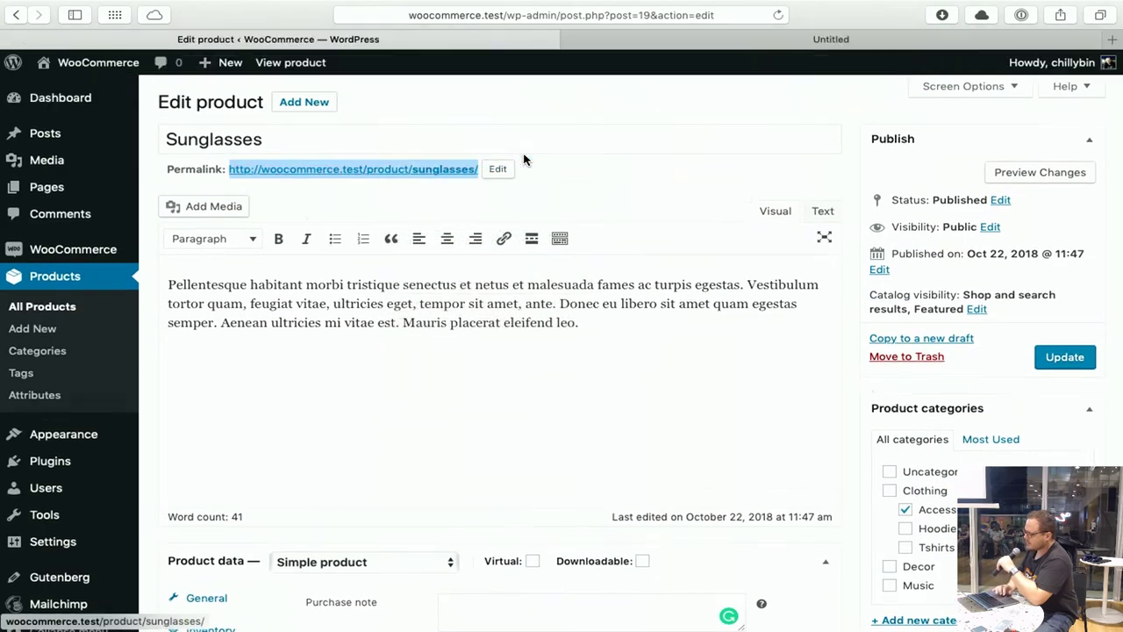
click(744, 39)
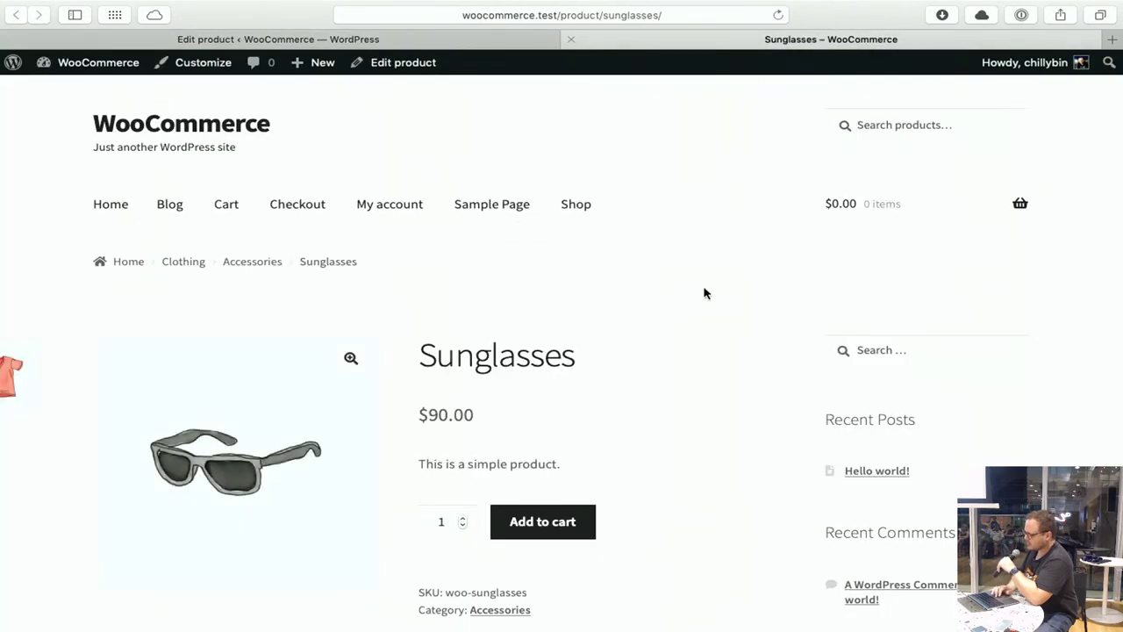
scroll(662, 396, down, 5)
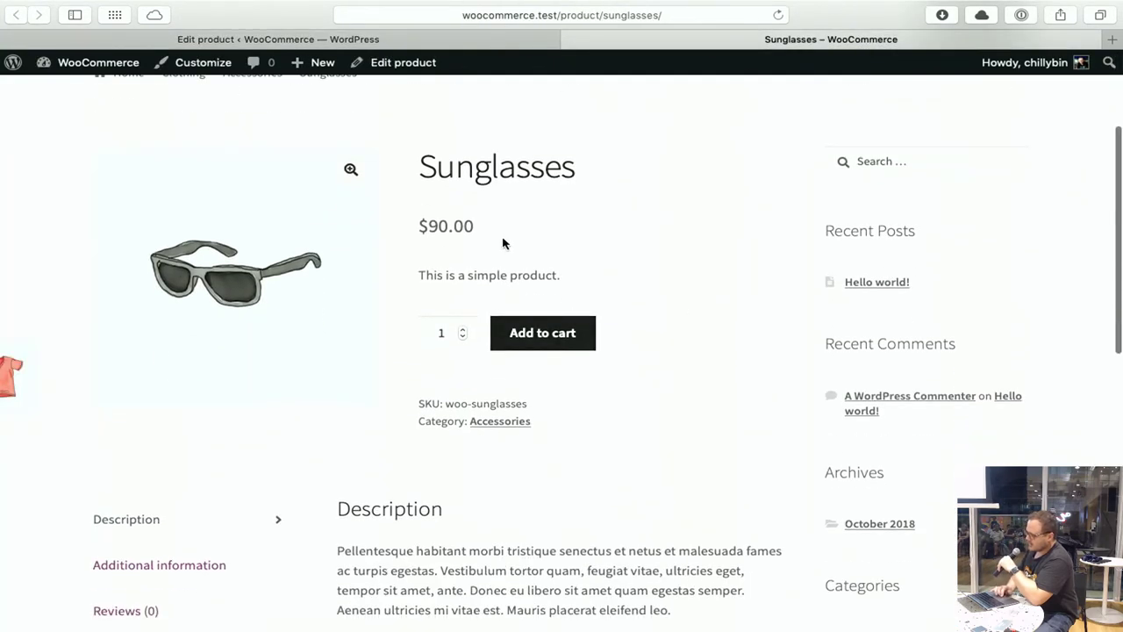
triple_click(482, 273)
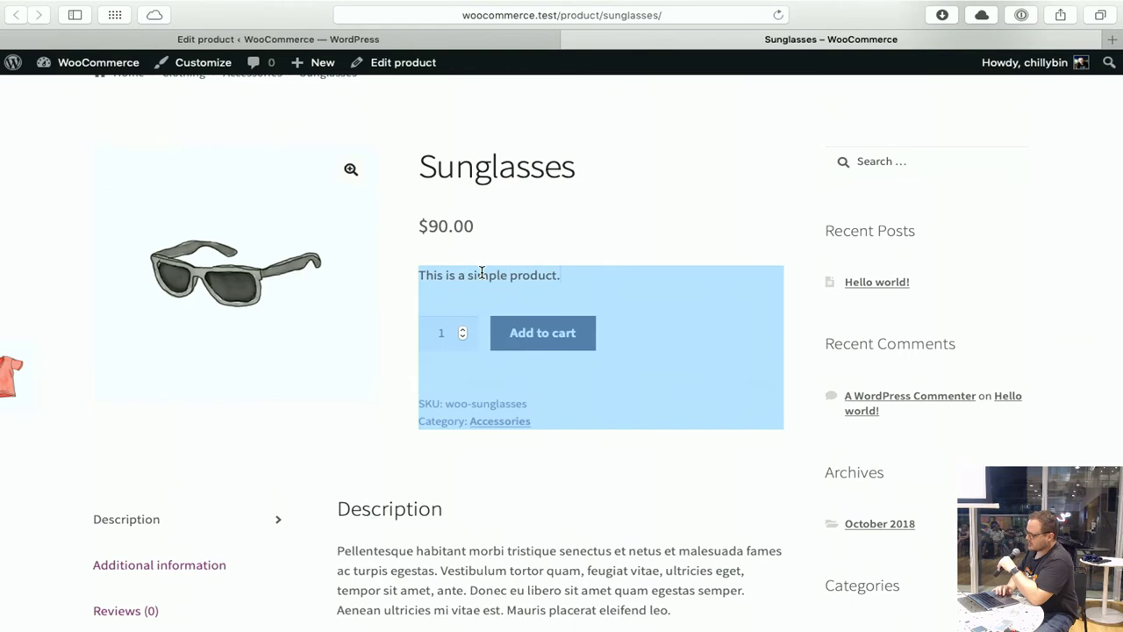
click(523, 279)
drag(562, 277, 436, 263)
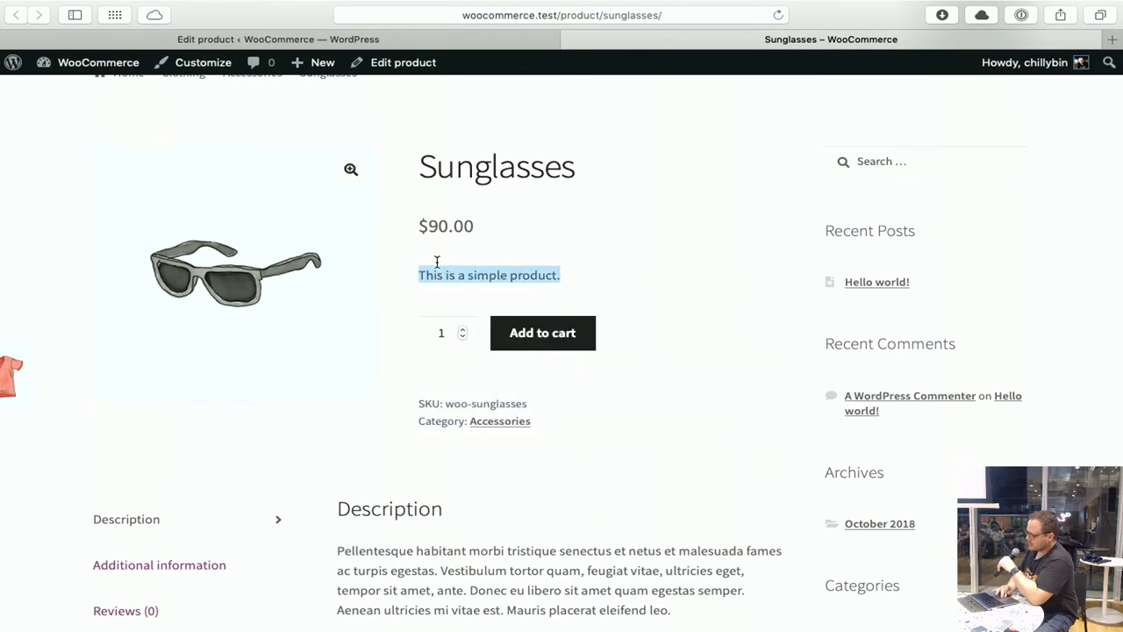
double_click(431, 265)
scroll(436, 260, down, 5)
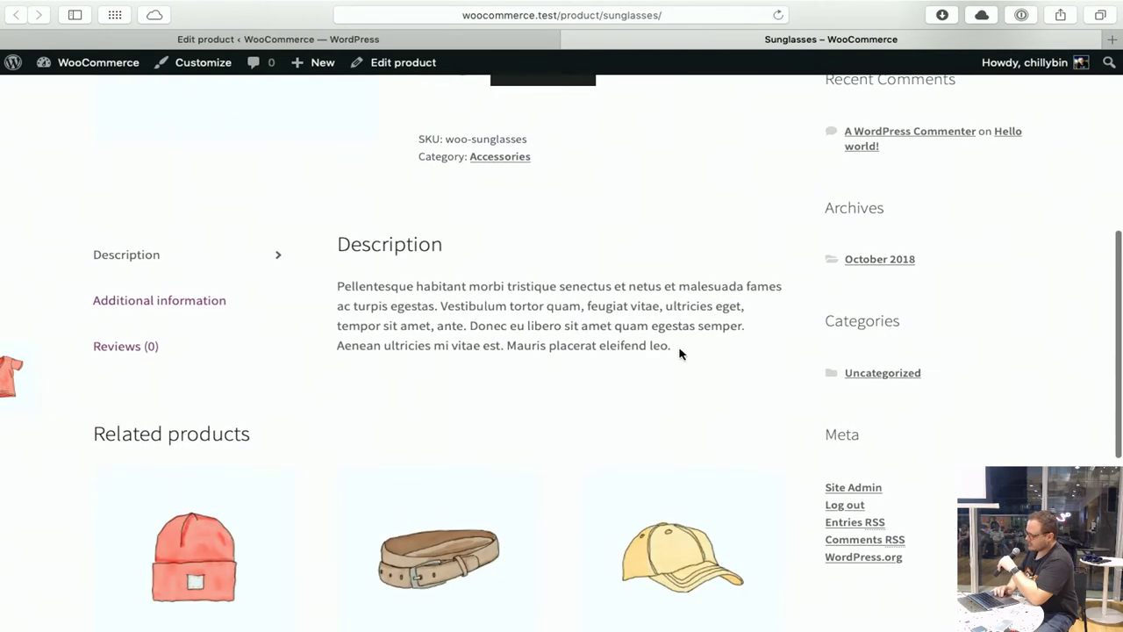
Examine the full description, additional information and reviews sections of the Sunglasses product page.
drag(672, 347, 332, 268)
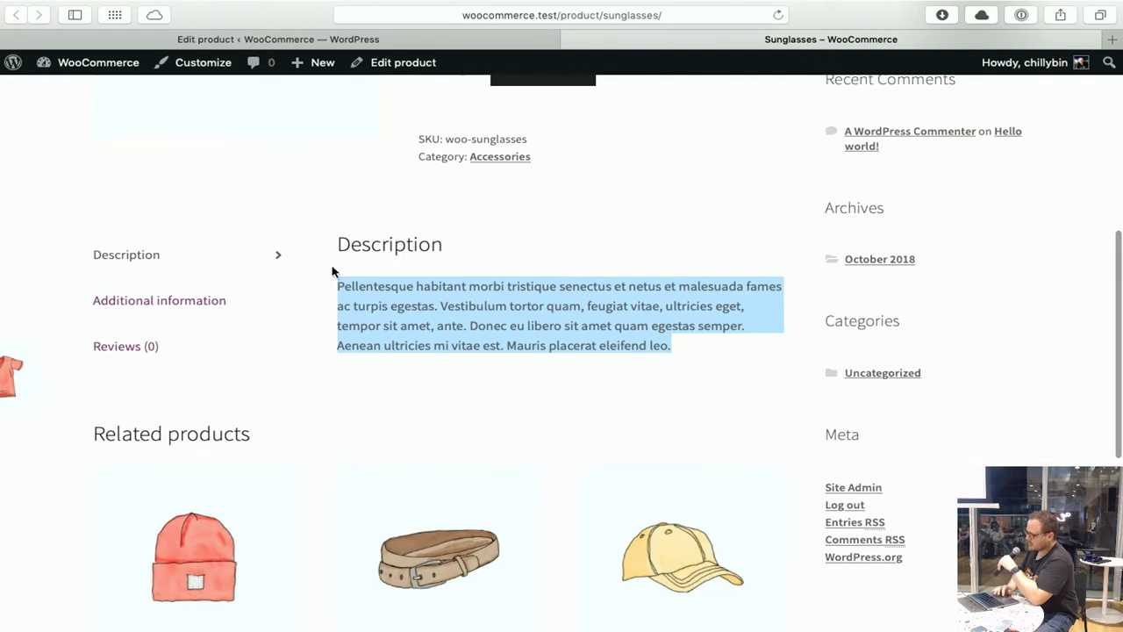
click(172, 304)
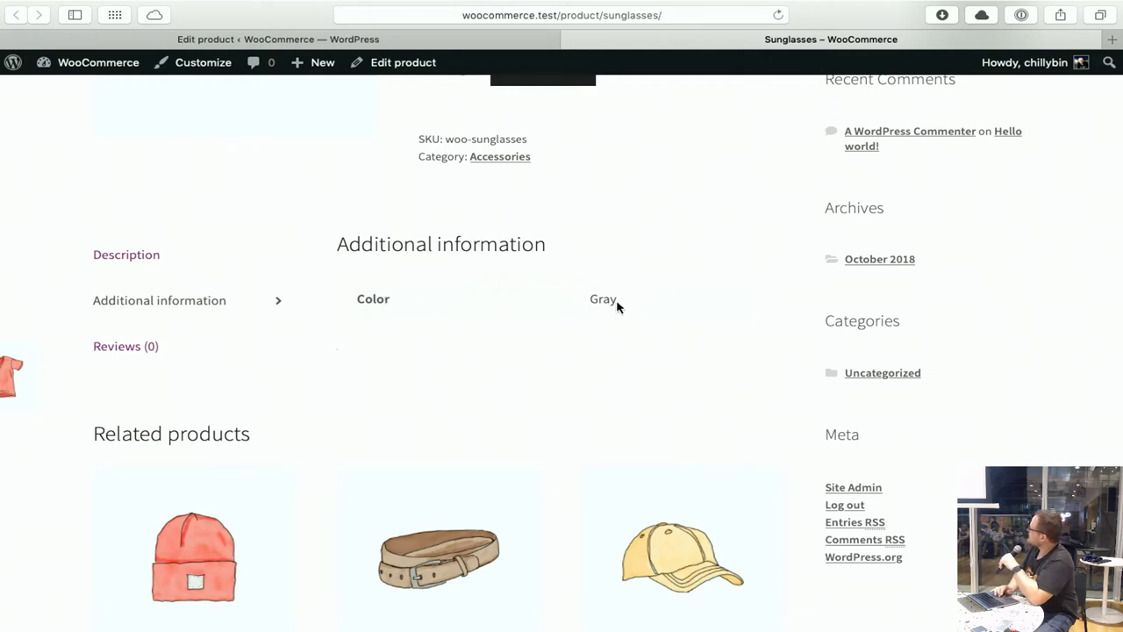
click(126, 348)
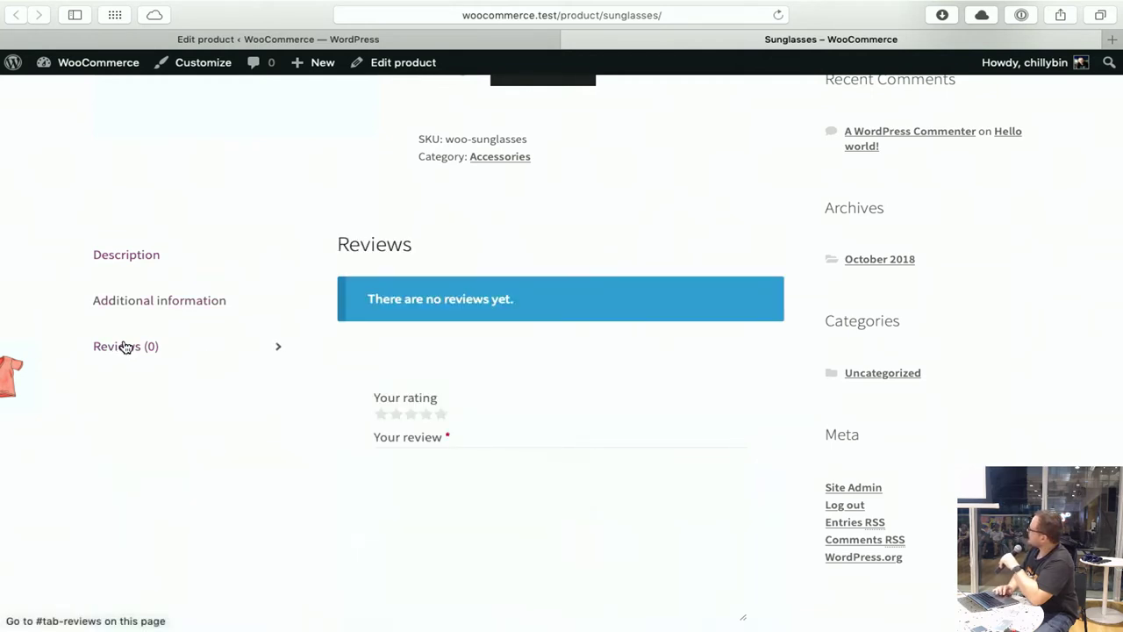
Try disabling reviews in the Sunglasses product's advanced options and look over the reviews section on its product page.
click(409, 44)
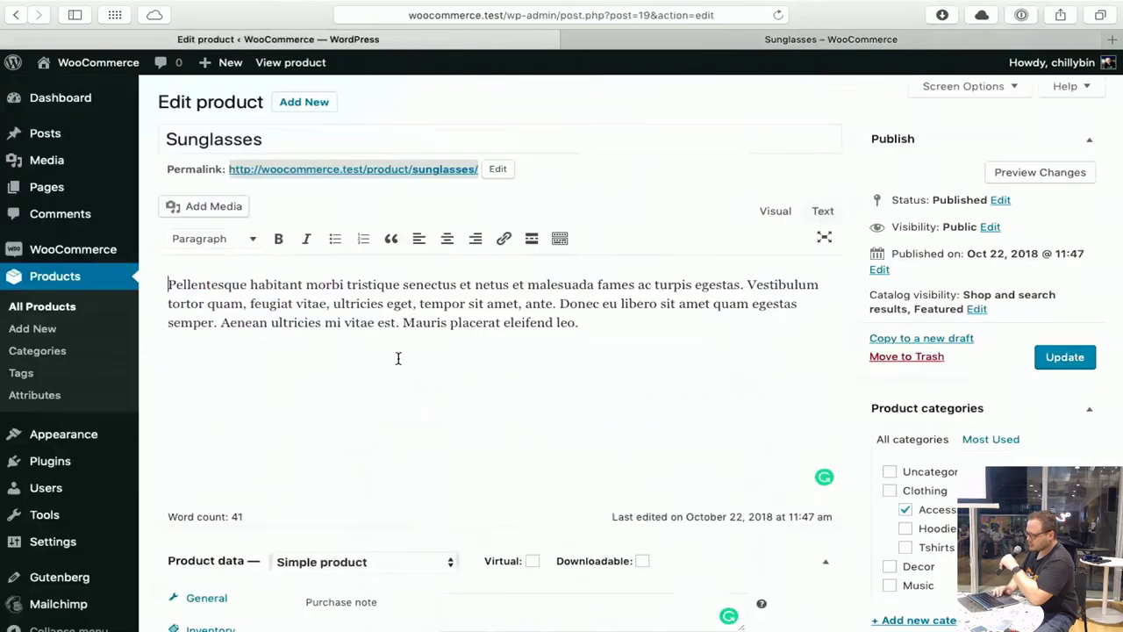
scroll(379, 479, down, 5)
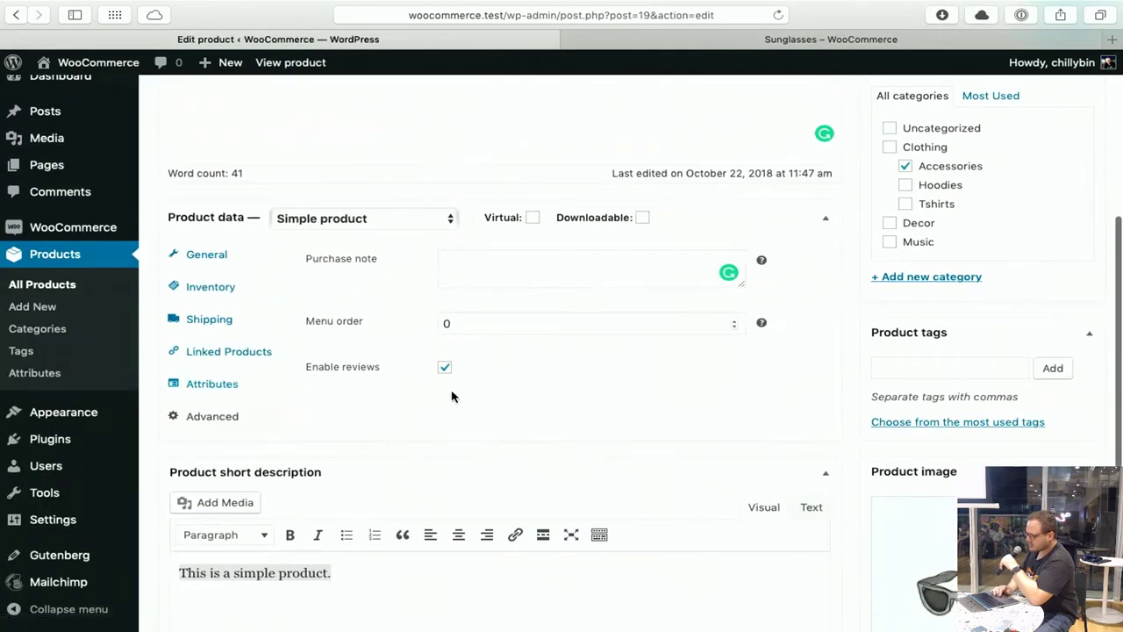
click(447, 376)
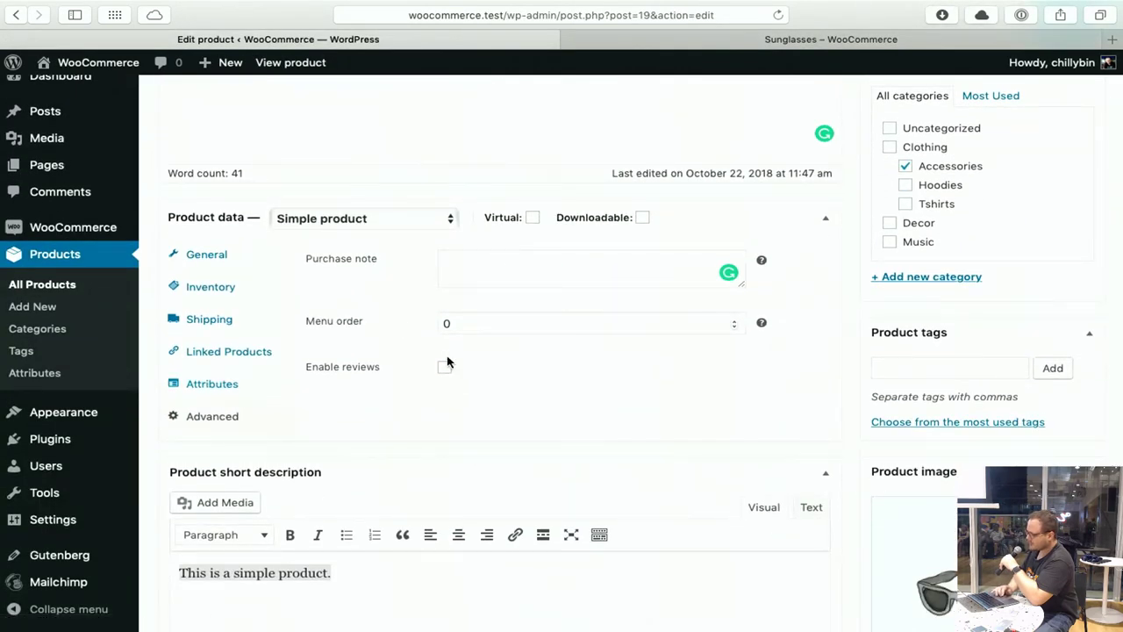
click(609, 39)
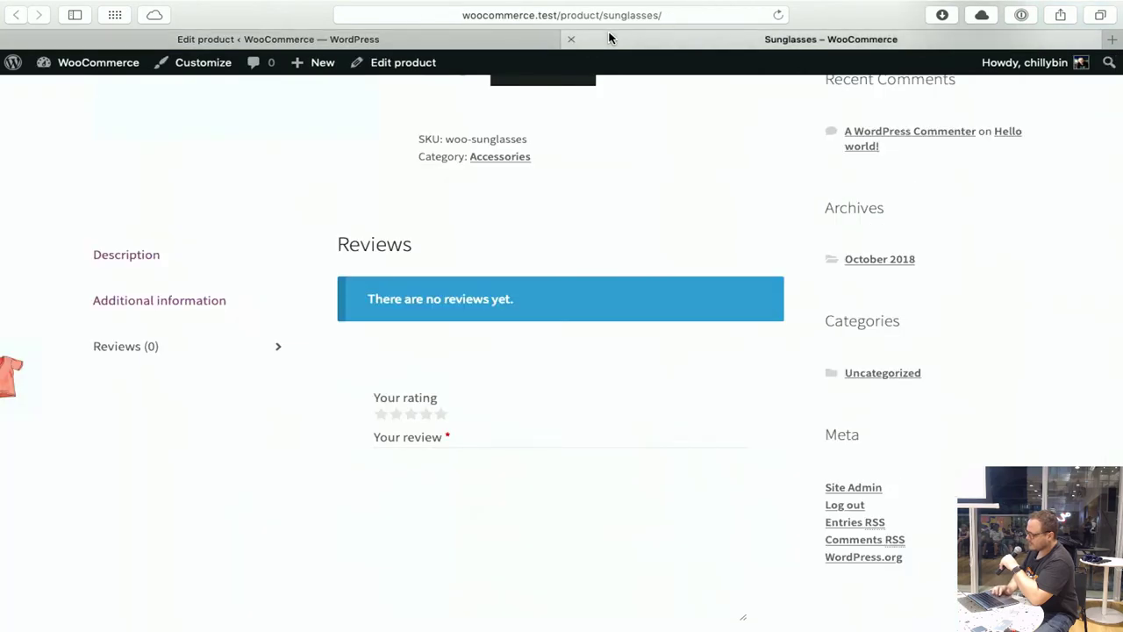
scroll(570, 401, down, 3)
scroll(569, 395, up, 8)
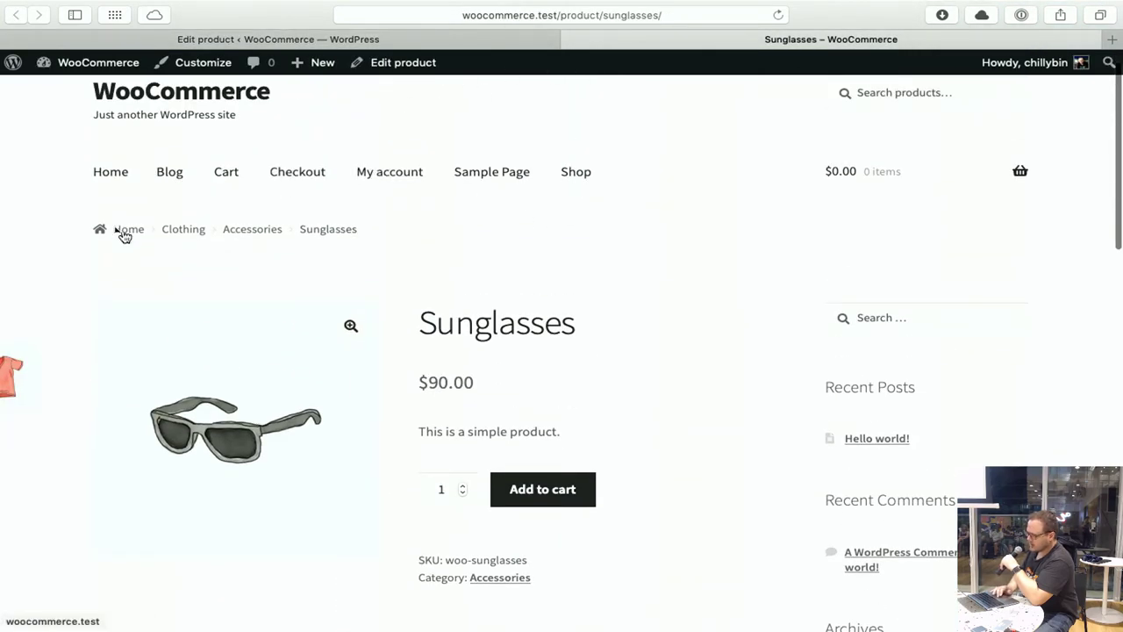
Return to the Sunglasses product editor and review the product categories and the option for adding a category.
click(451, 38)
scroll(921, 303, up, 3)
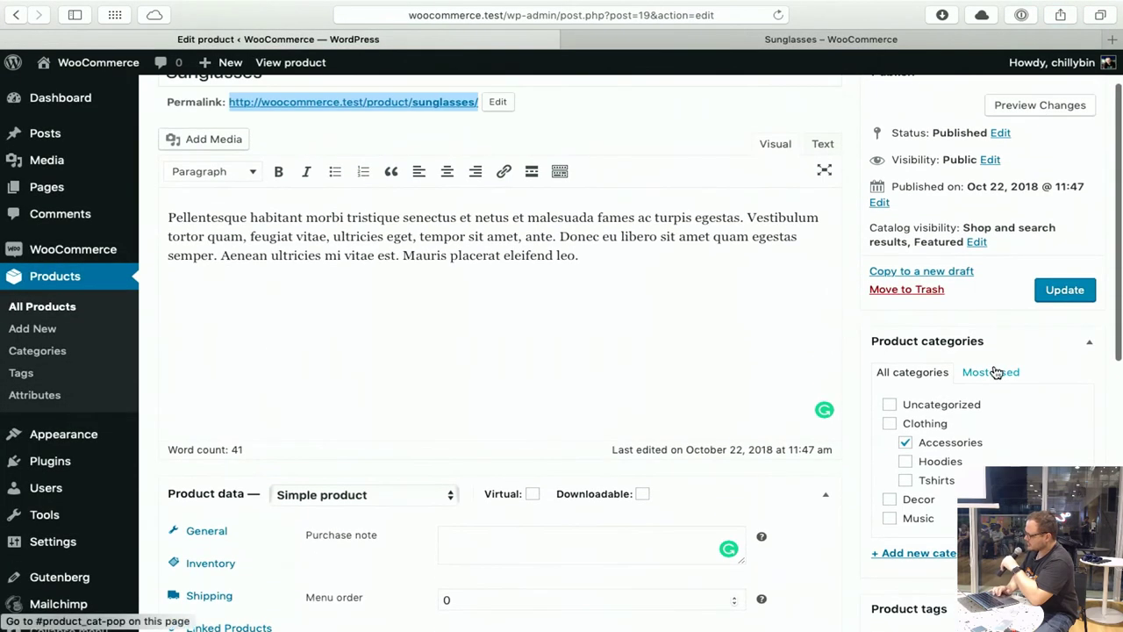
scroll(937, 404, down, 1)
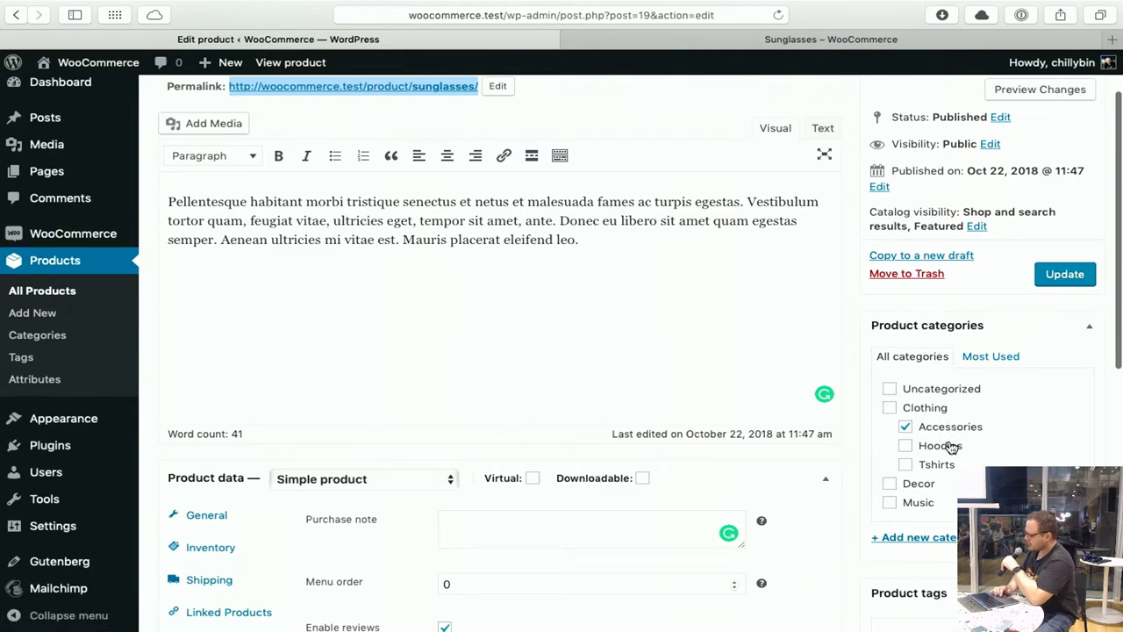
scroll(939, 445, down, 3)
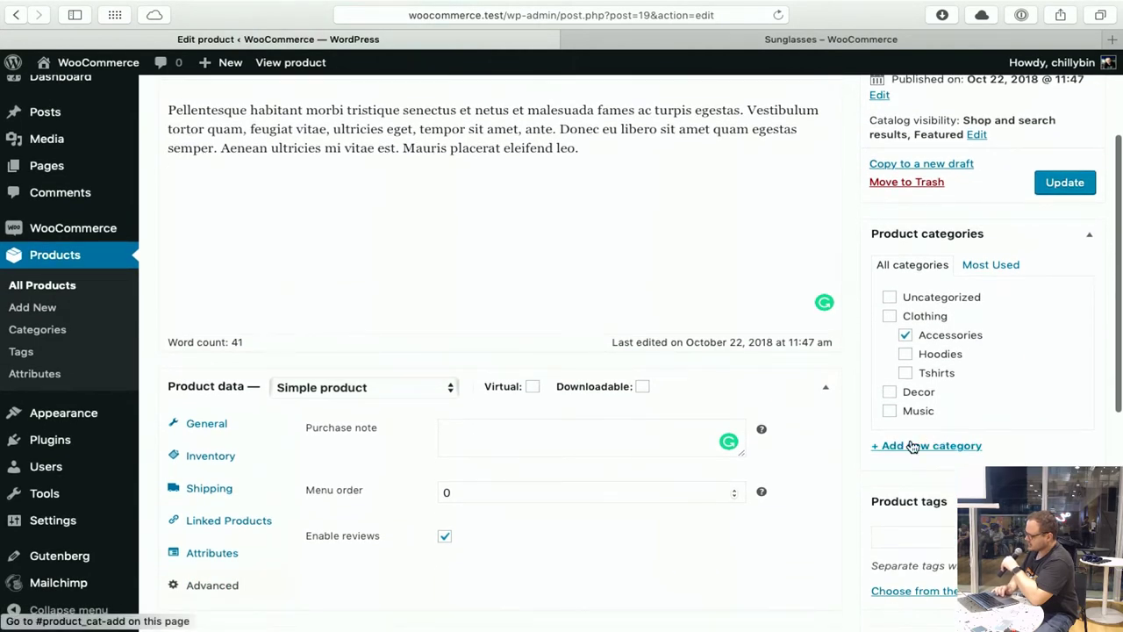
scroll(917, 452, up, 5)
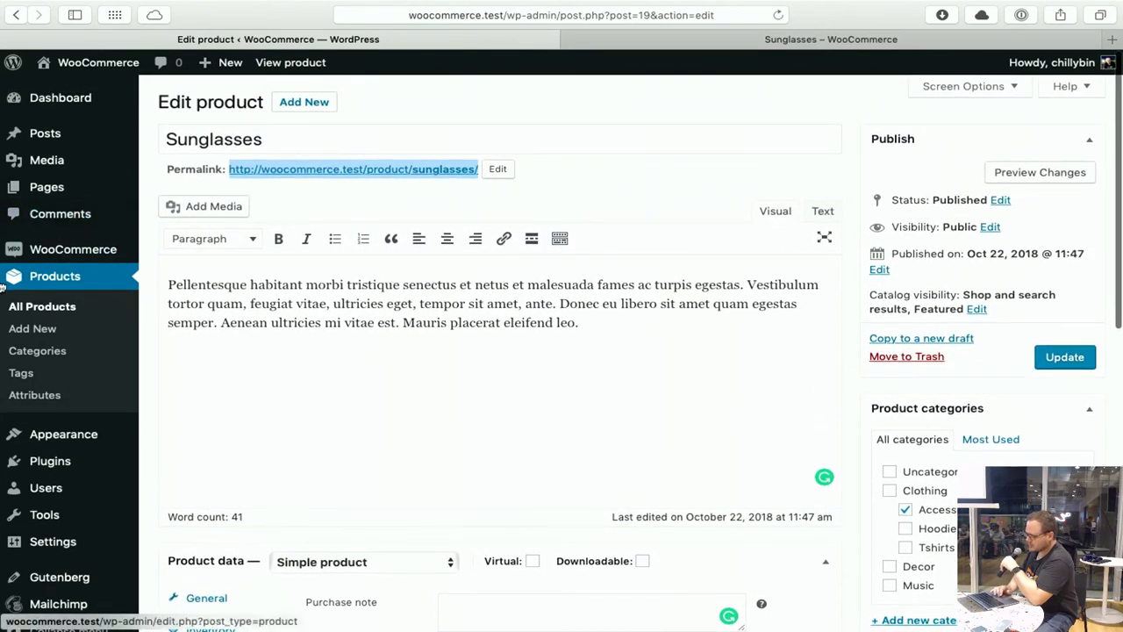
Browse the full product list, inspect the T-Shirt product's type and return to the list.
click(39, 308)
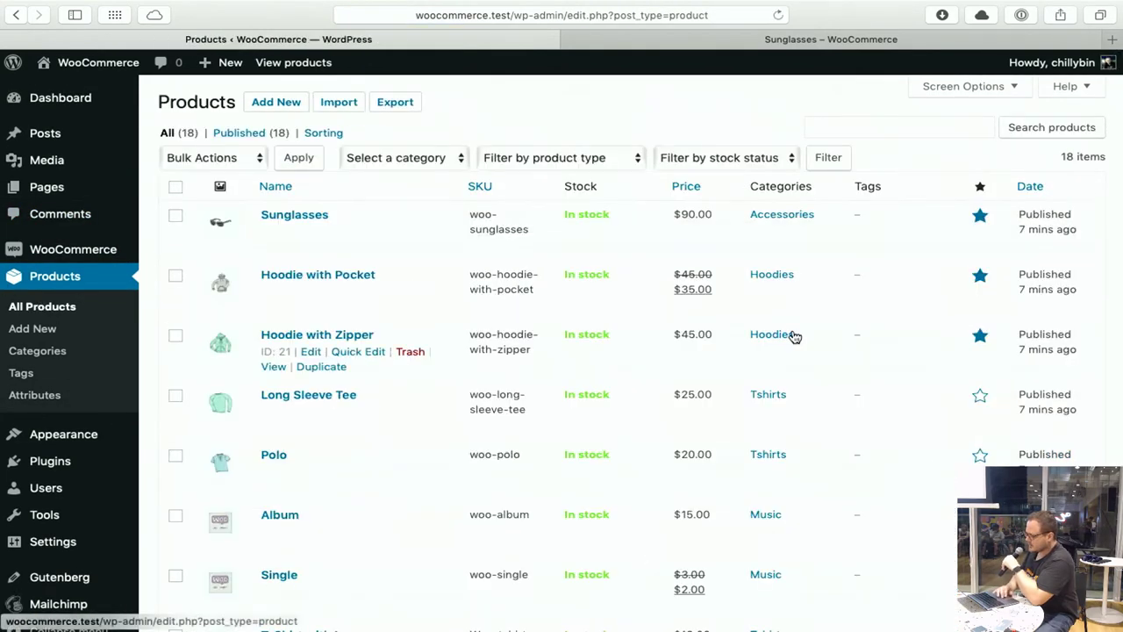
scroll(627, 431, down, 8)
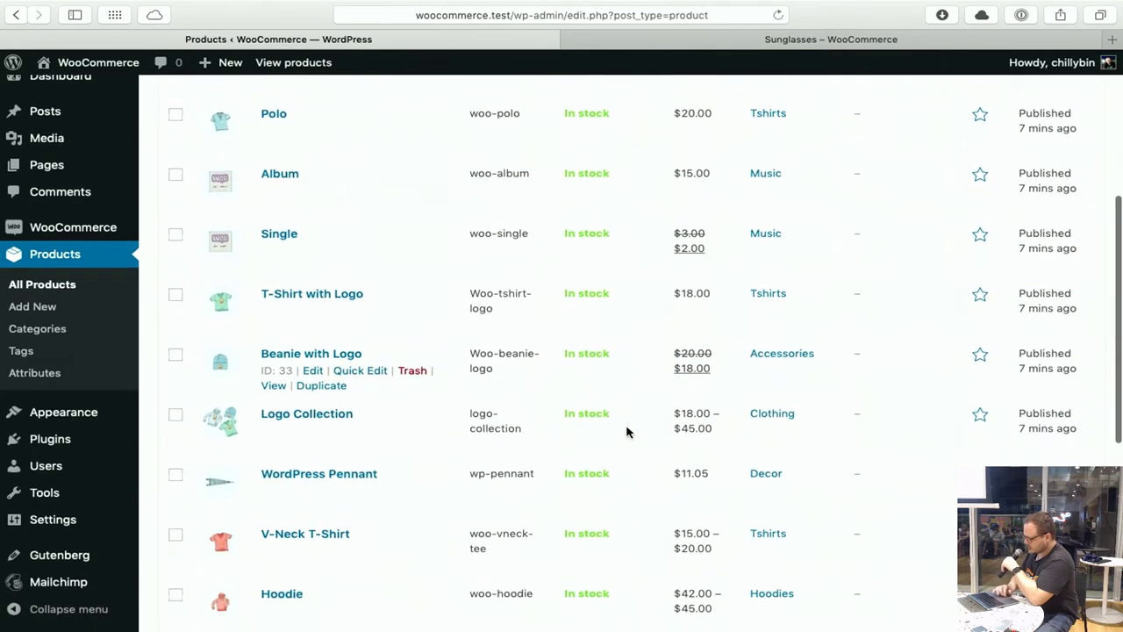
scroll(627, 432, down, 8)
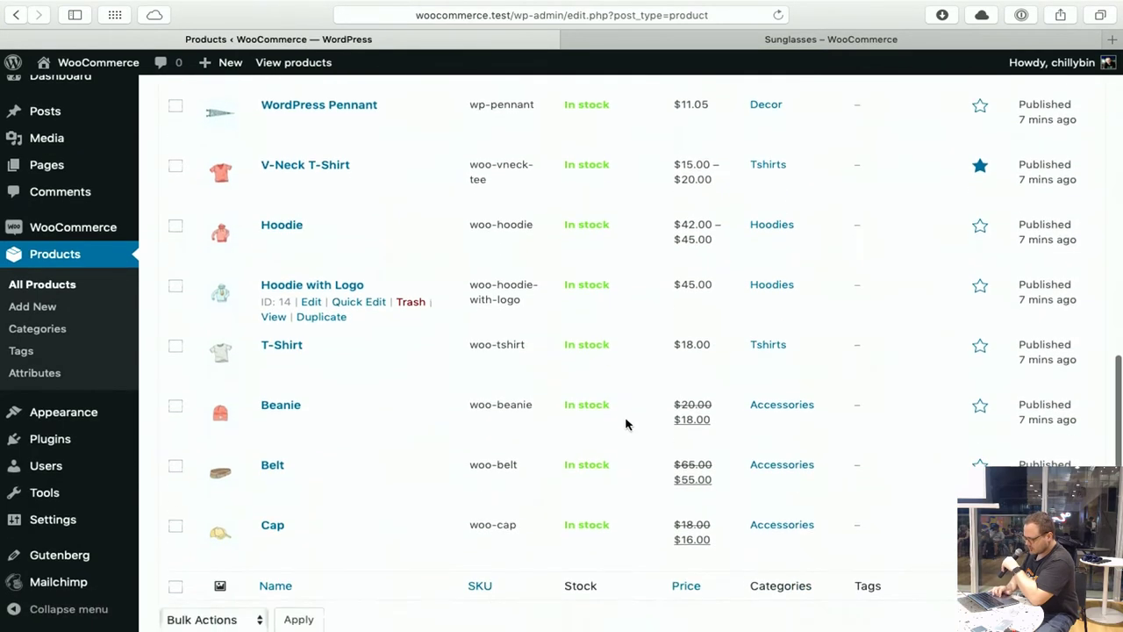
click(282, 310)
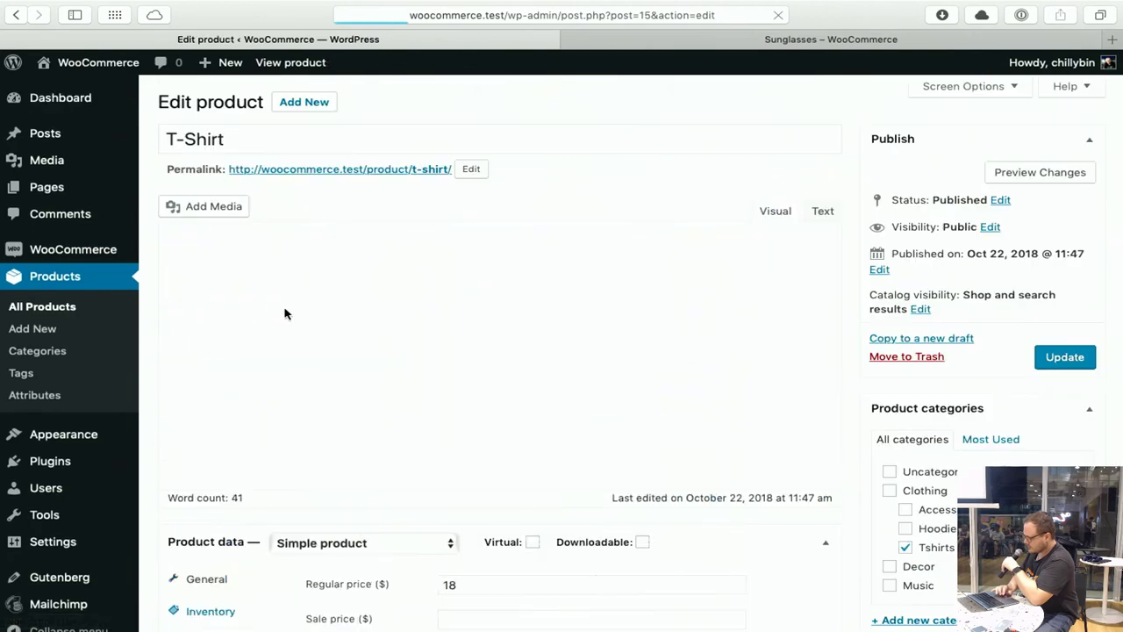
scroll(310, 419, down, 1)
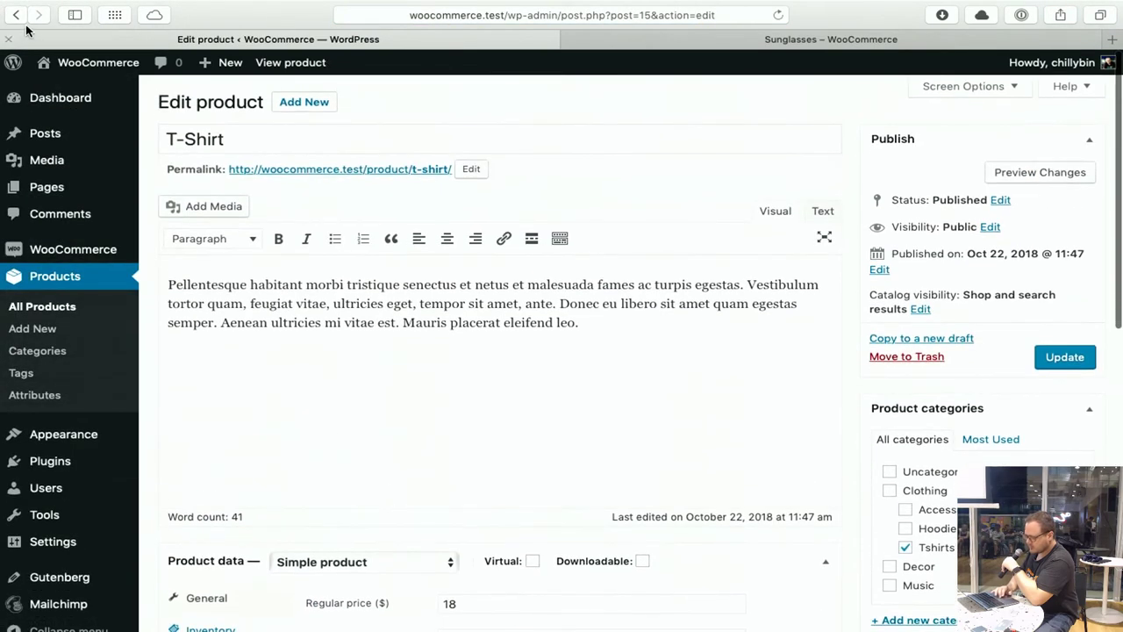
click(18, 16)
Review the product list's screen options for visible columns and number of items per page.
scroll(810, 180, up, 8)
mouse_move(1053, 62)
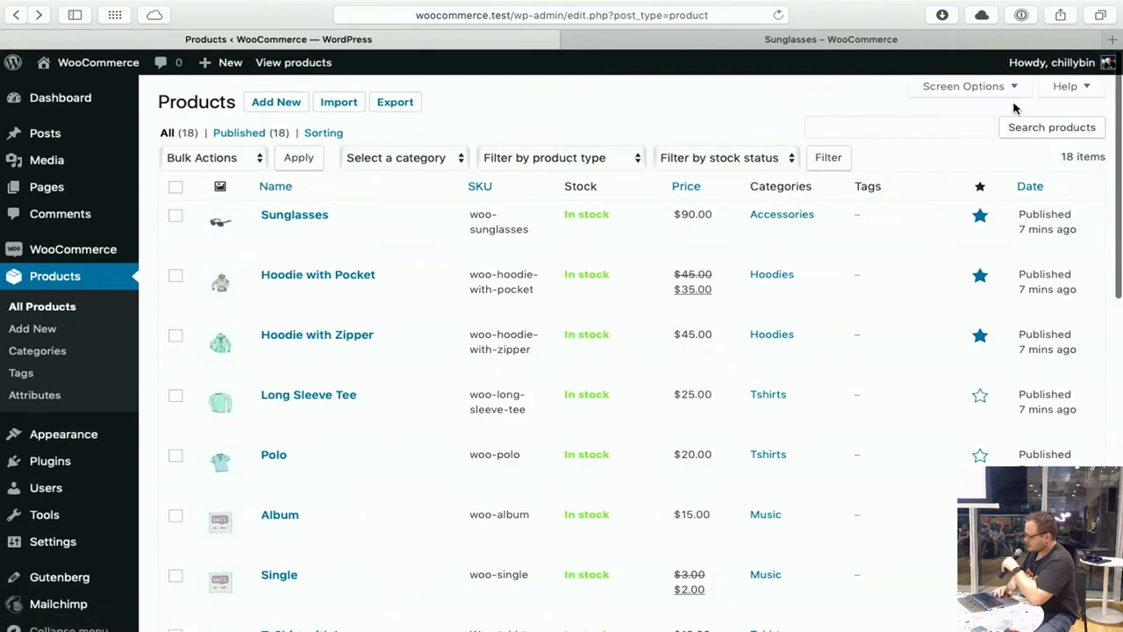
click(965, 86)
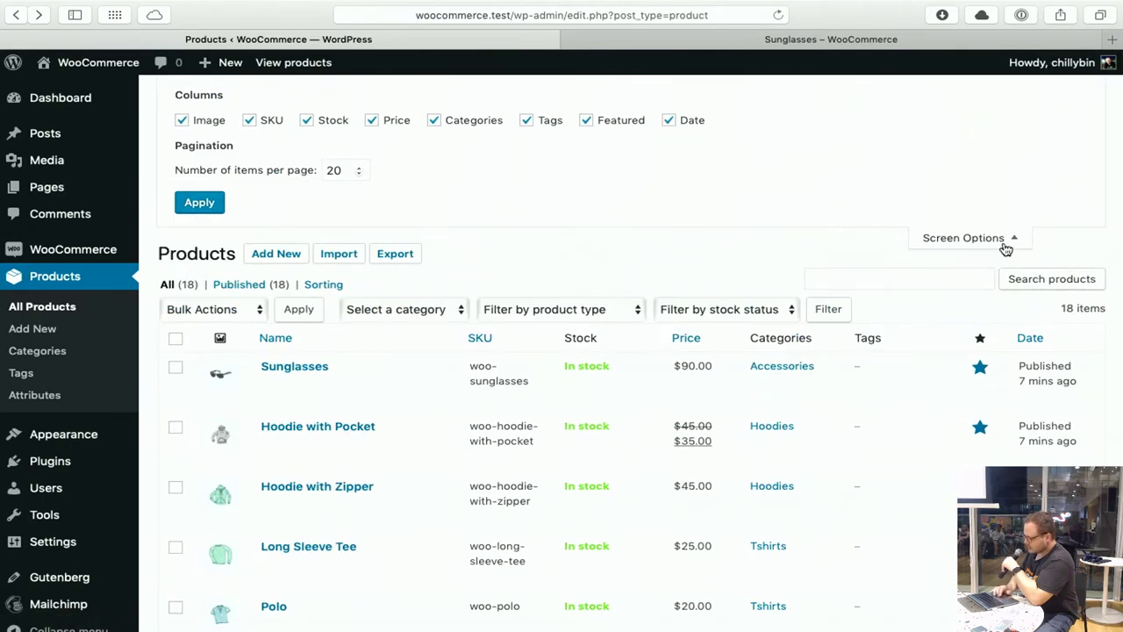
scroll(987, 249, down, 5)
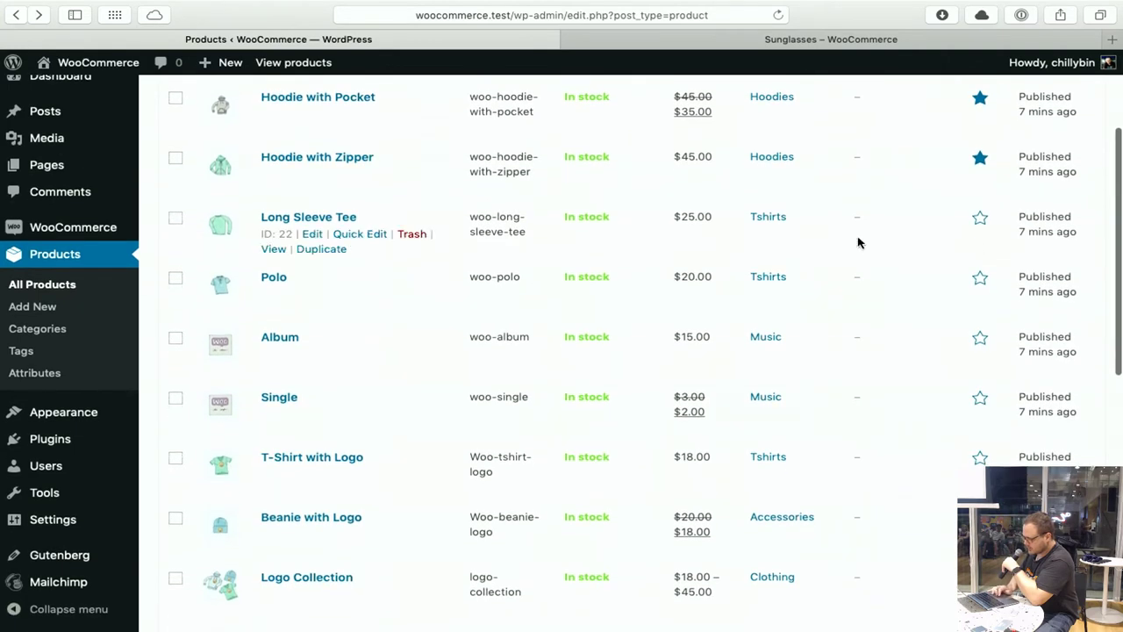
Inspect the product data of the Long Sleeve Tee and the T-Shirt with Logo, returning to the product list.
click(318, 223)
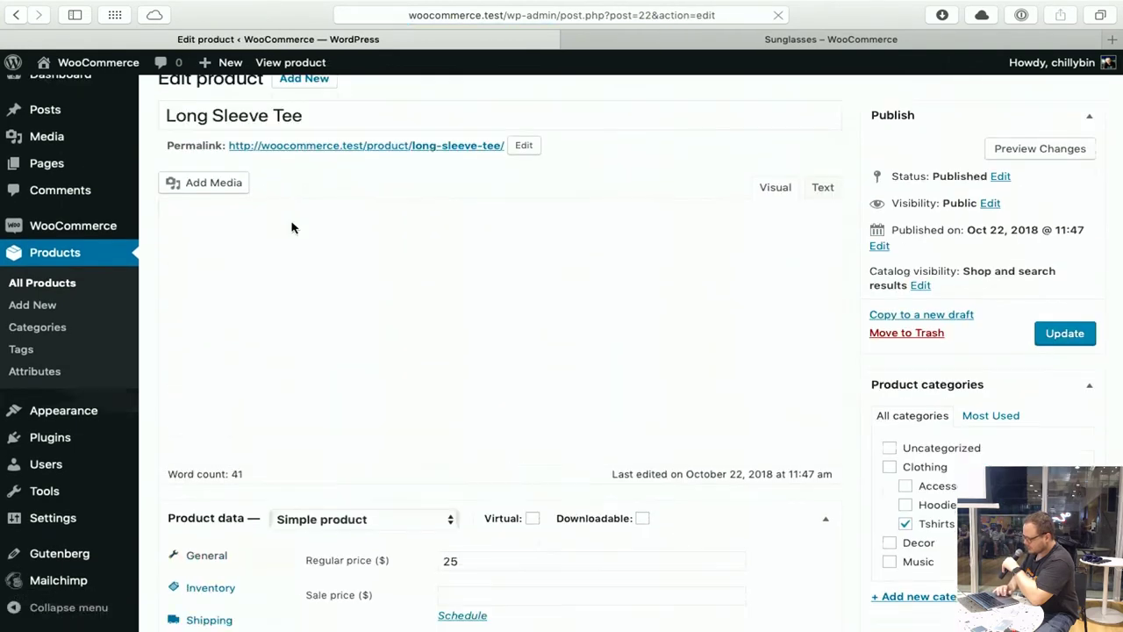
scroll(291, 226, down, 2)
click(16, 16)
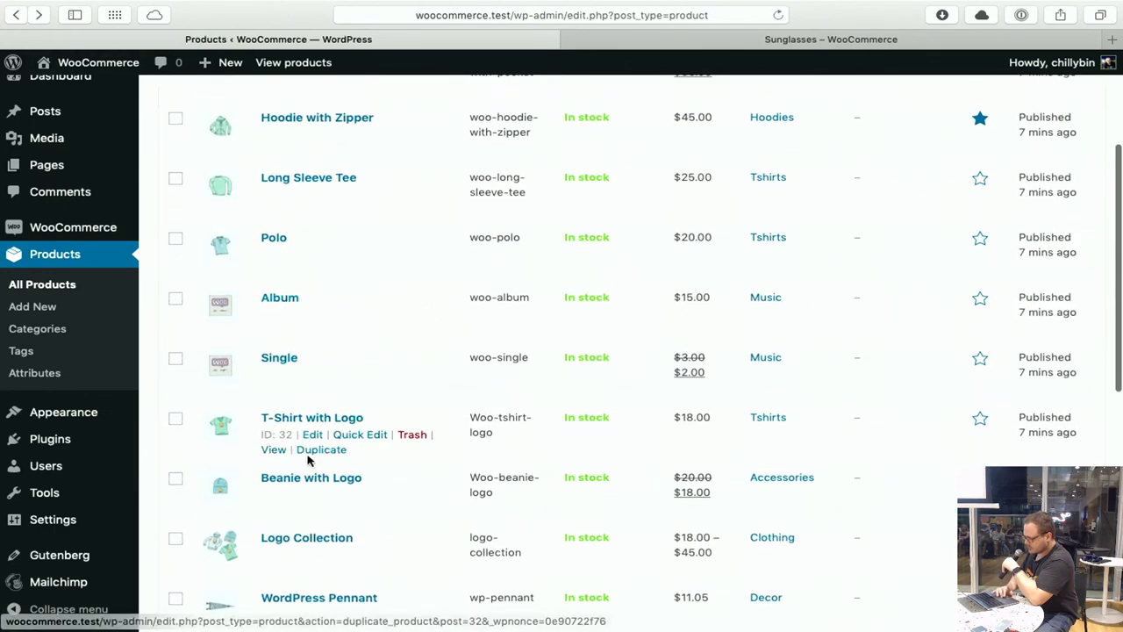
click(343, 419)
scroll(342, 422, down, 2)
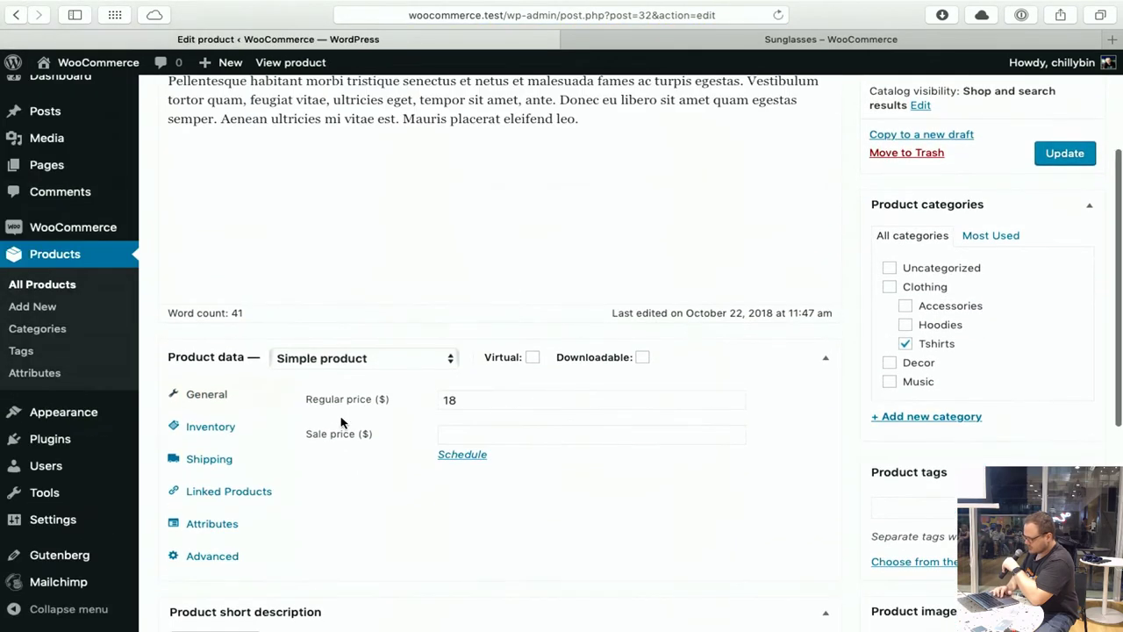
click(17, 16)
Open the Cap product from the product list and inspect its product data.
scroll(333, 413, down, 5)
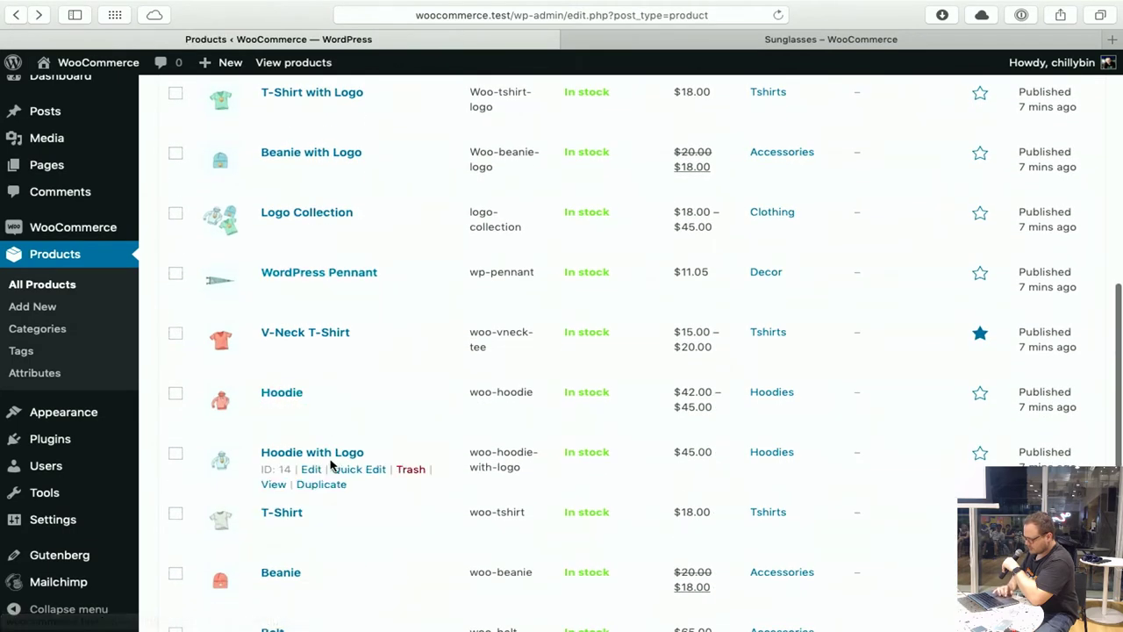
scroll(335, 459, down, 2)
click(277, 542)
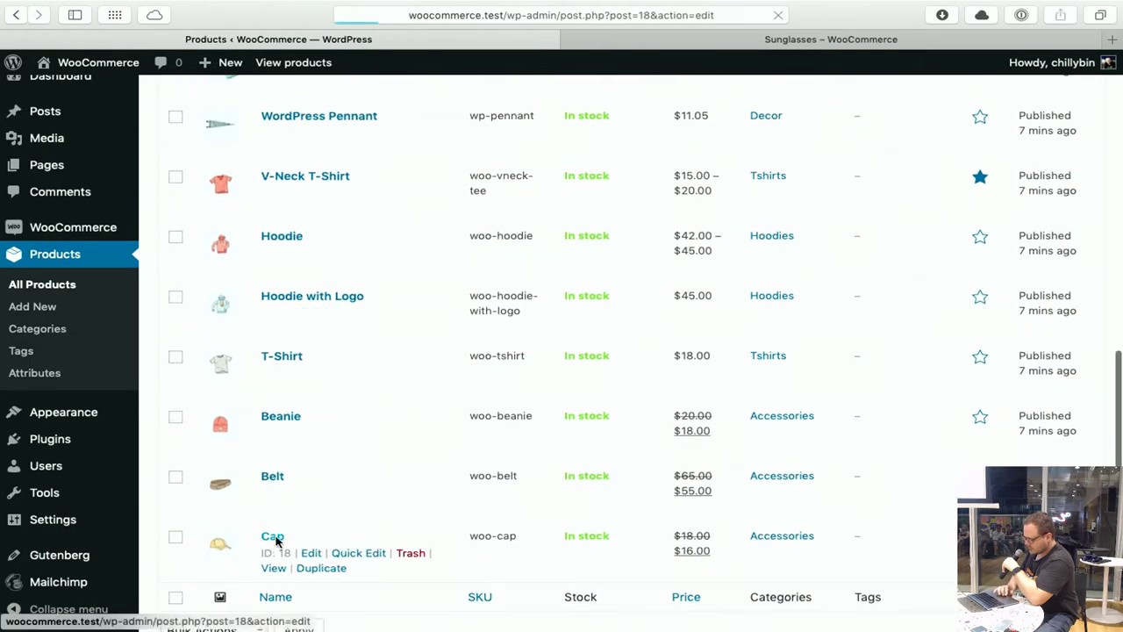
scroll(276, 540, down, 3)
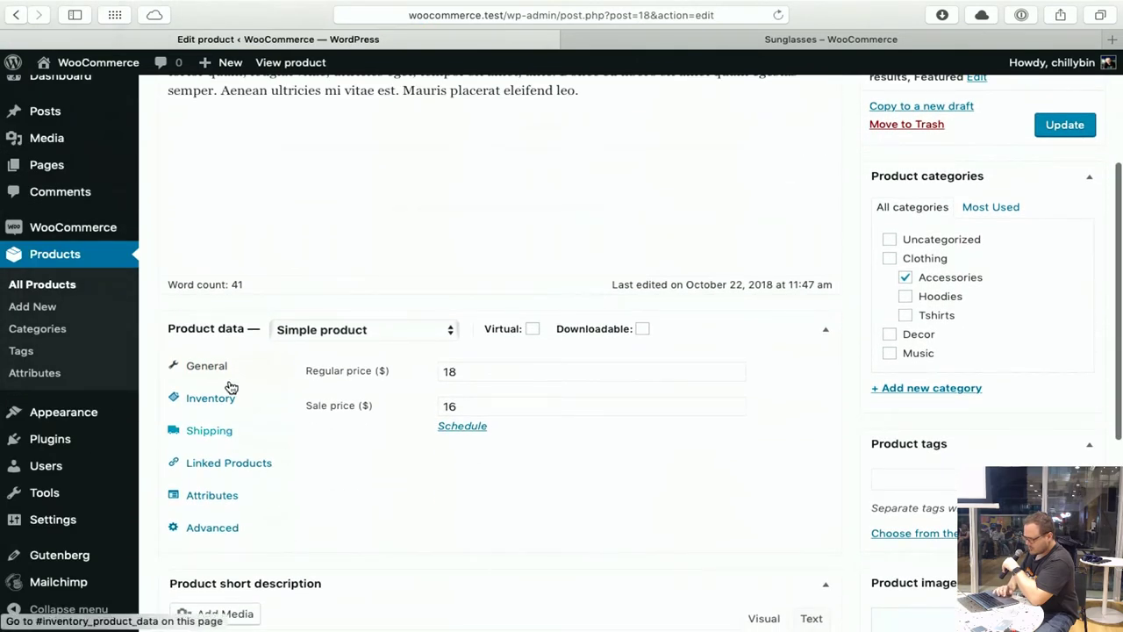
Change the Cap's product type from simple to Variable product.
click(307, 329)
click(336, 376)
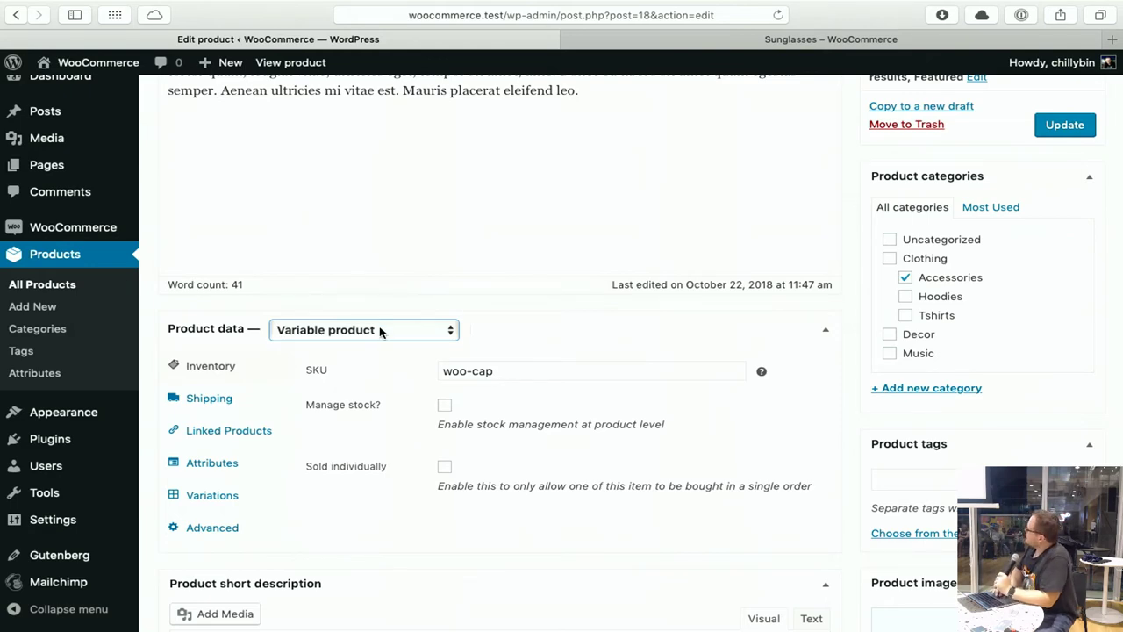
scroll(767, 556, down, 8)
scroll(767, 556, up, 13)
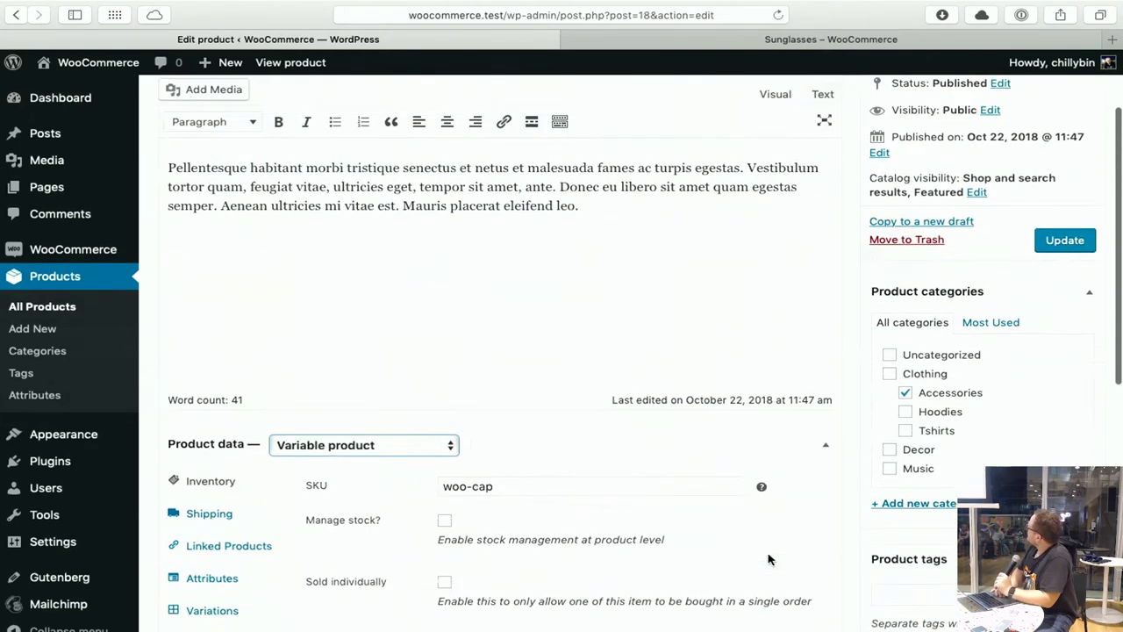
scroll(767, 559, down, 4)
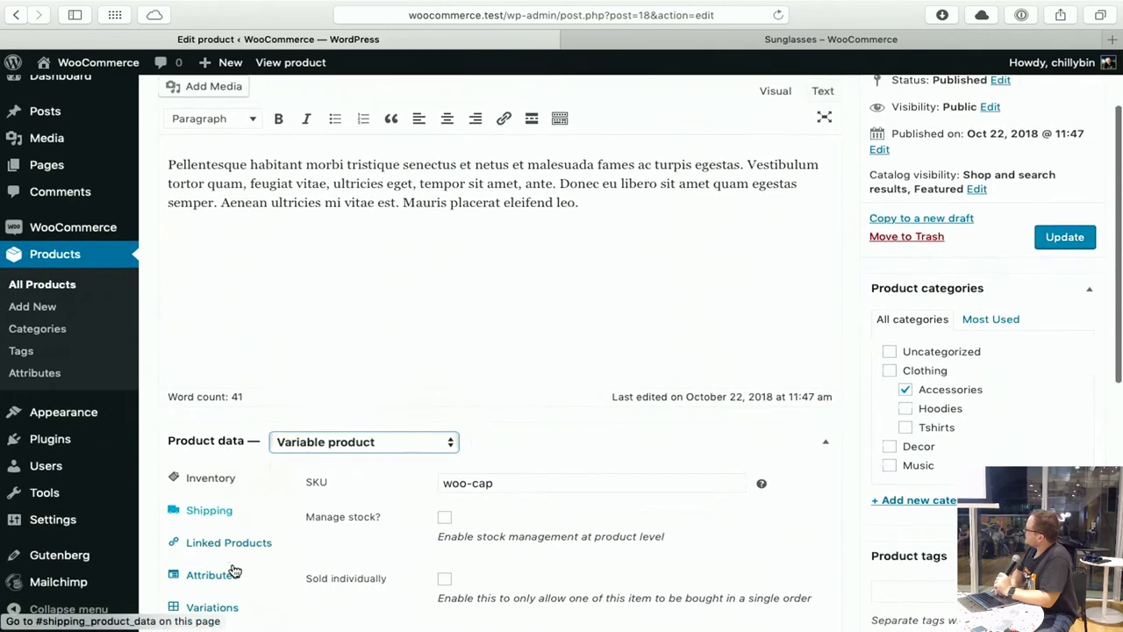
Assign all available values to the Cap's Color attribute: Blue, Gray, Green, Red and Yellow.
click(239, 538)
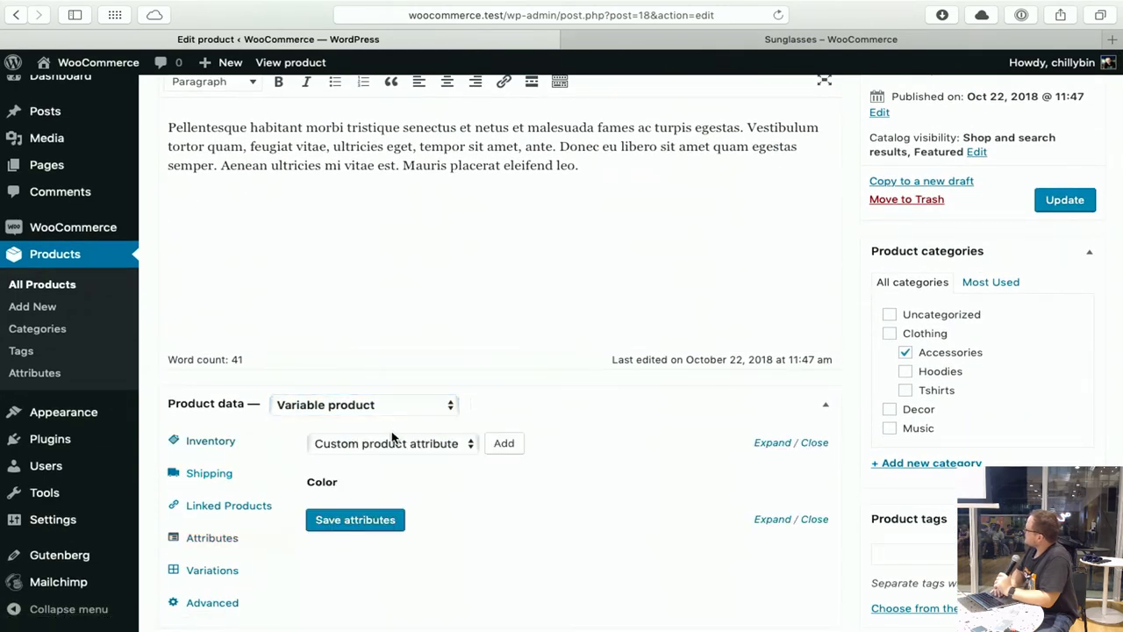
scroll(384, 468, down, 2)
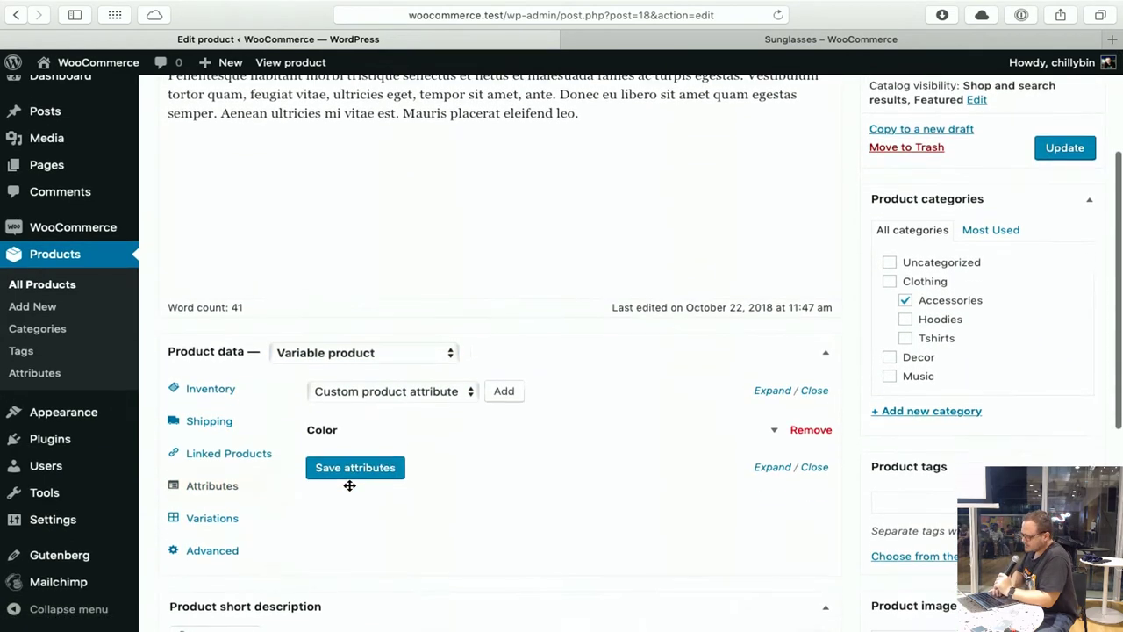
click(381, 401)
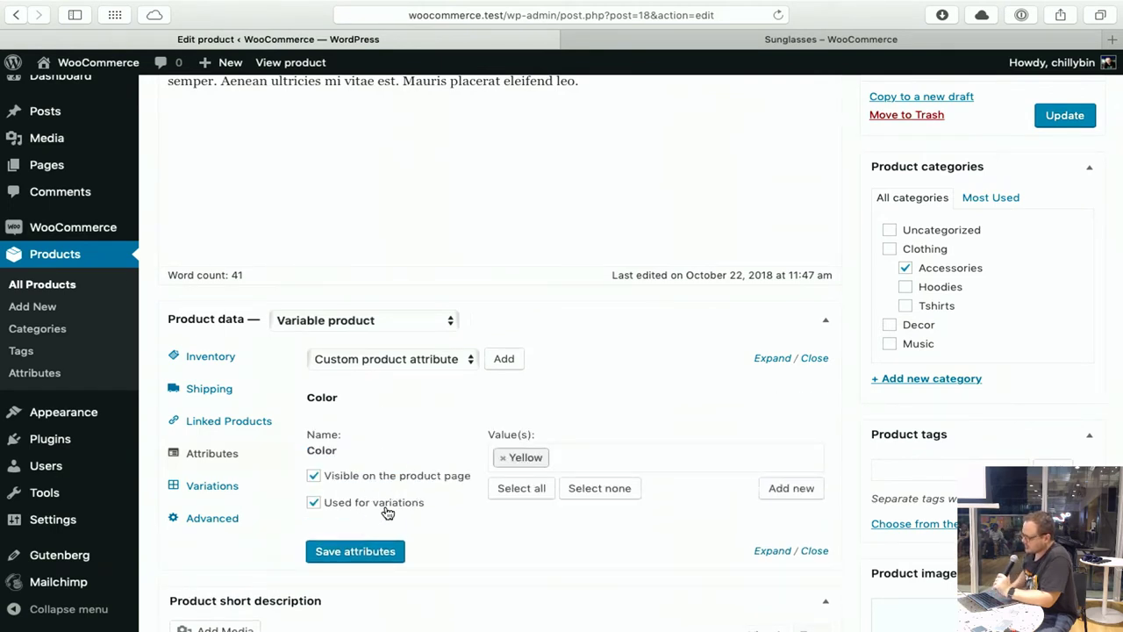
click(519, 491)
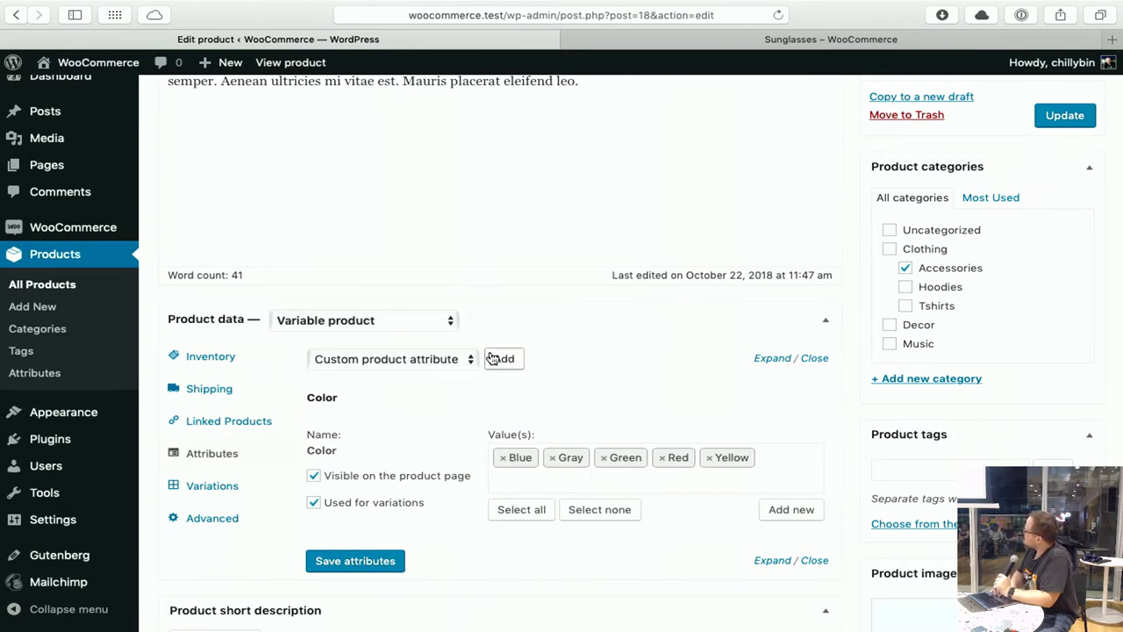
Add the Size attribute with Large, Medium and Small, enable it for variations, and save the attributes.
click(413, 359)
click(368, 393)
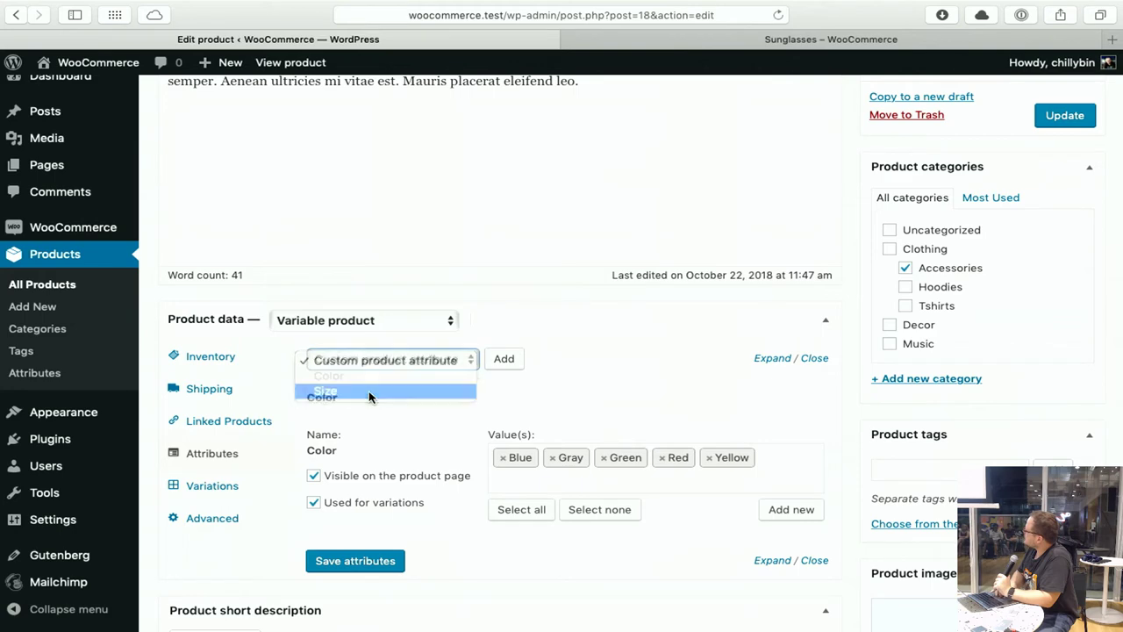
click(507, 363)
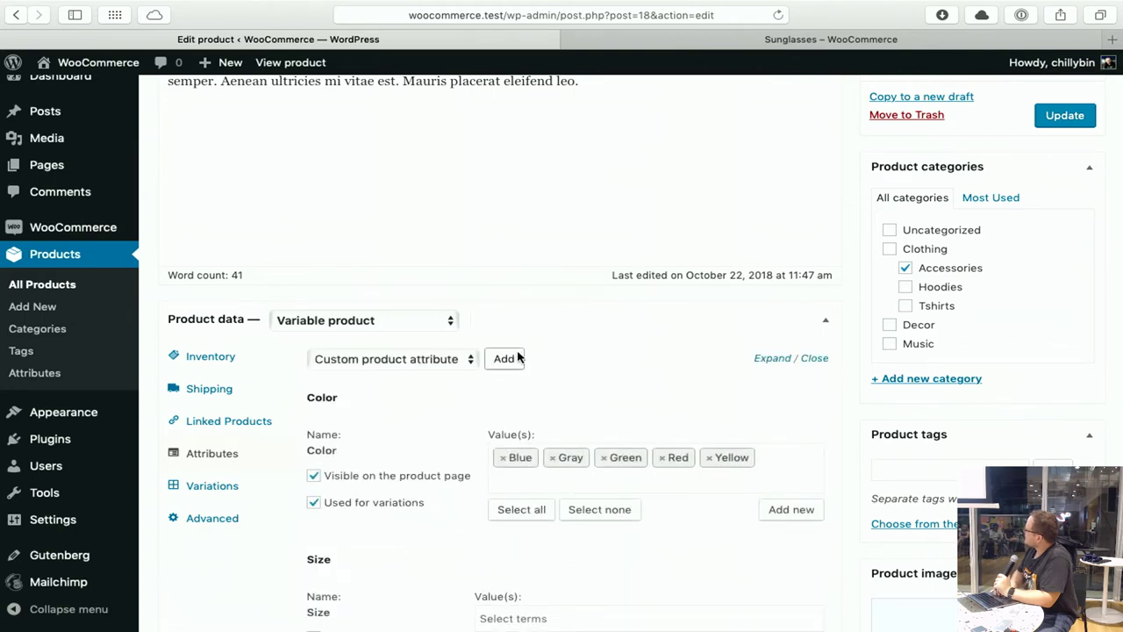
scroll(471, 554, down, 3)
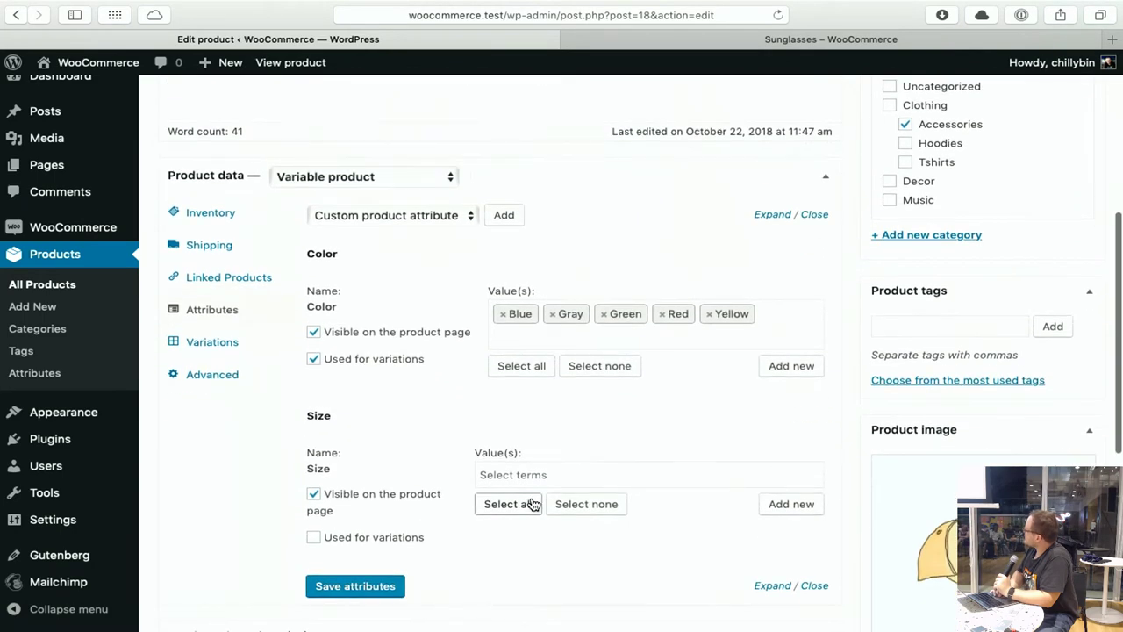
click(509, 504)
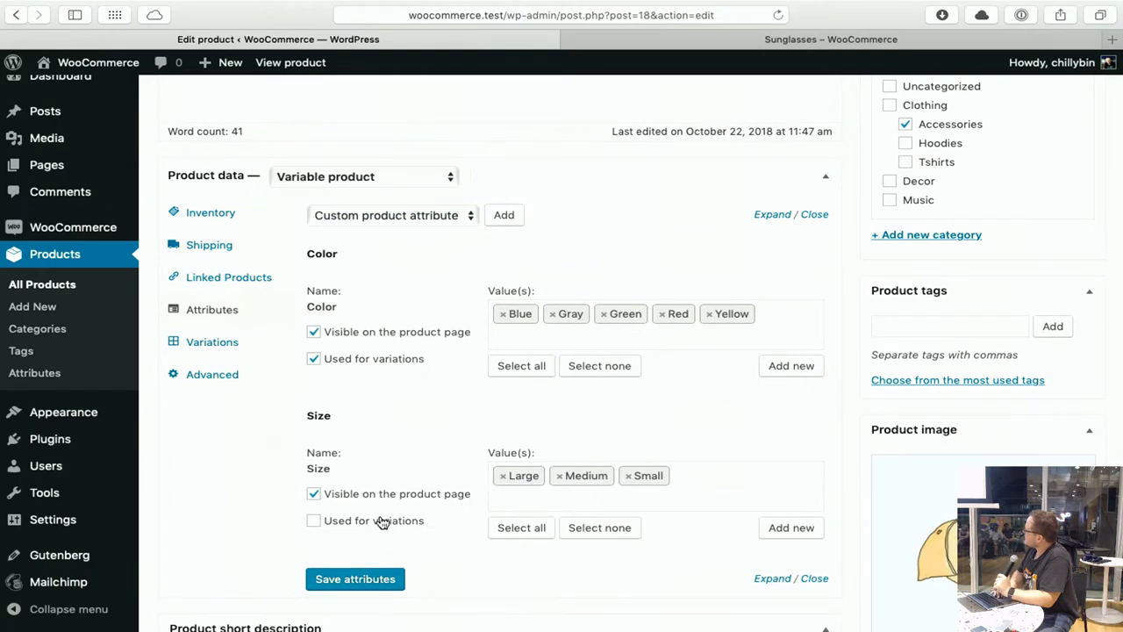
click(333, 581)
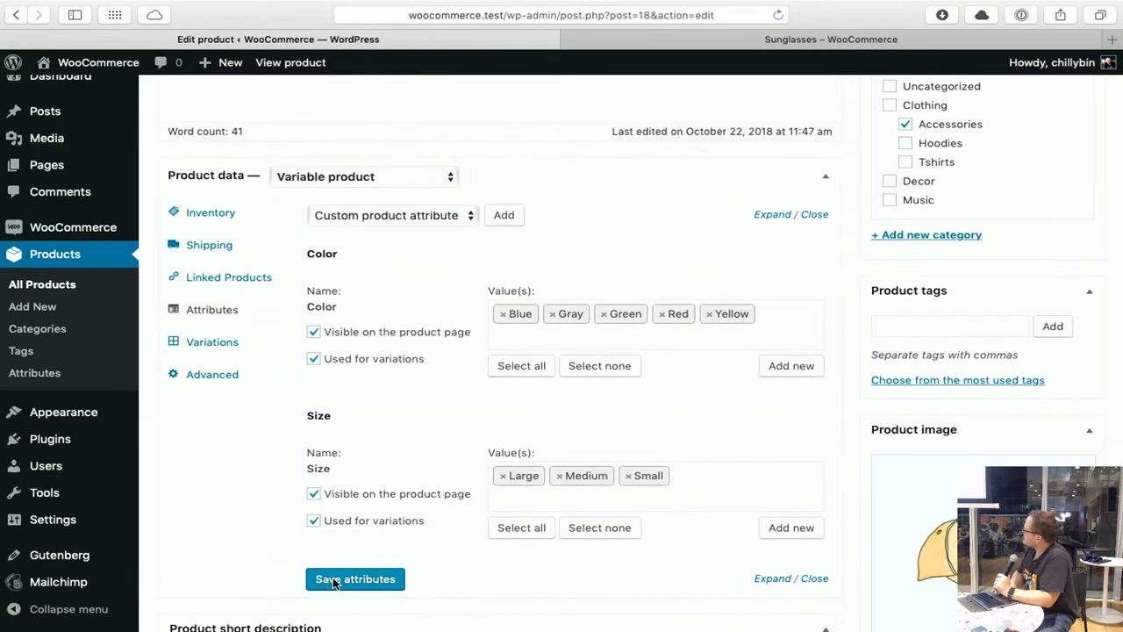
Generate the Cap's variations from all attributes, confirming the creation of every color and size combination.
click(244, 348)
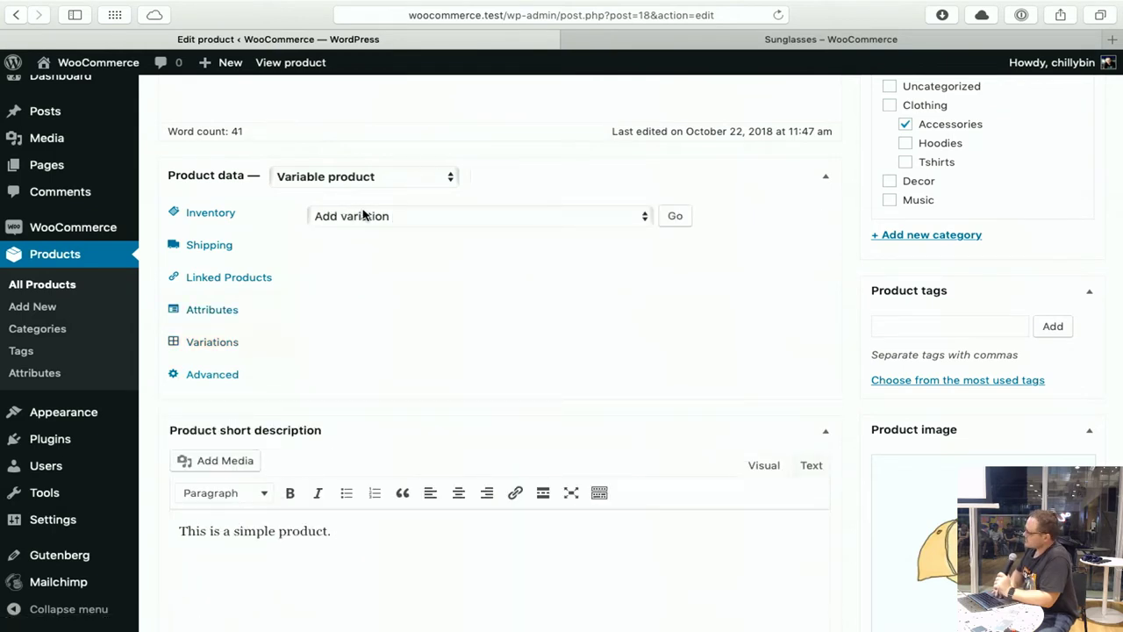
click(401, 223)
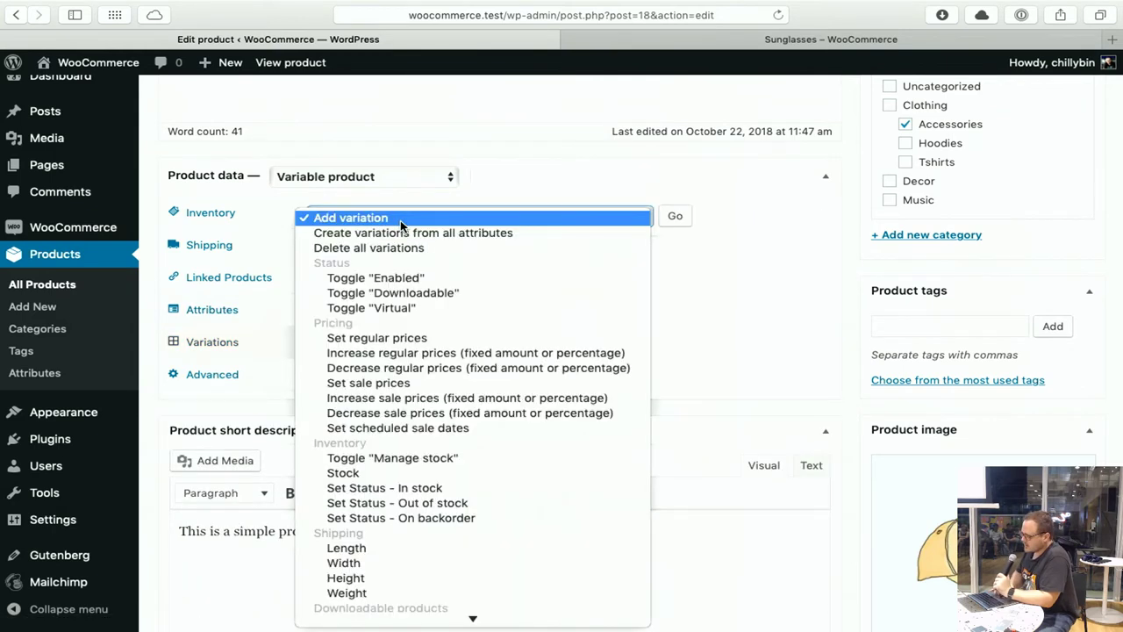
click(476, 232)
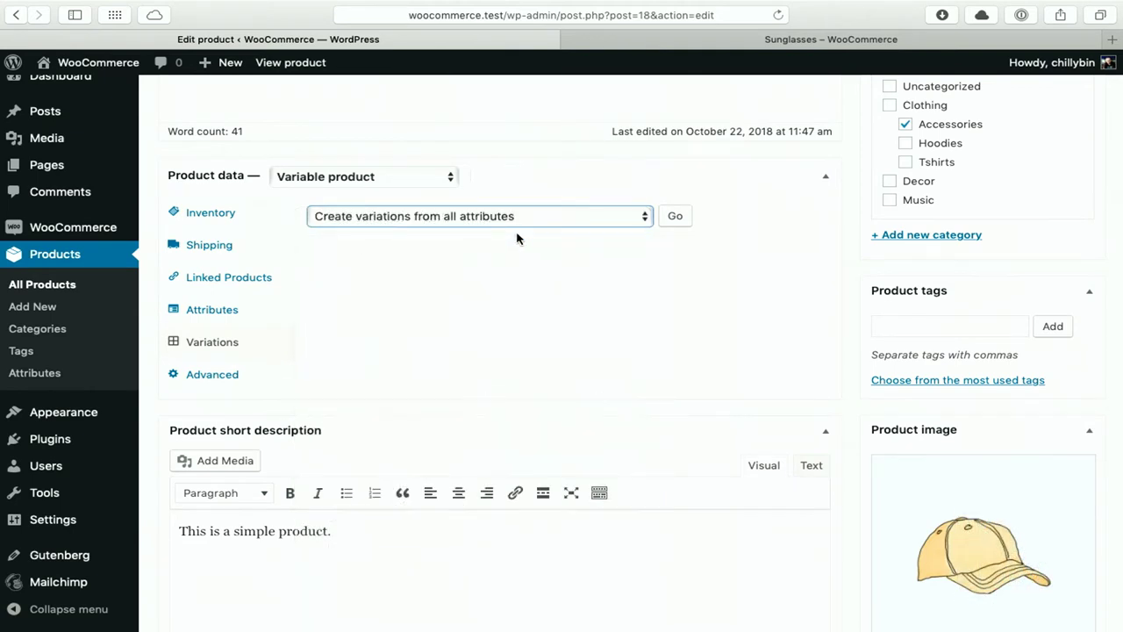
click(681, 220)
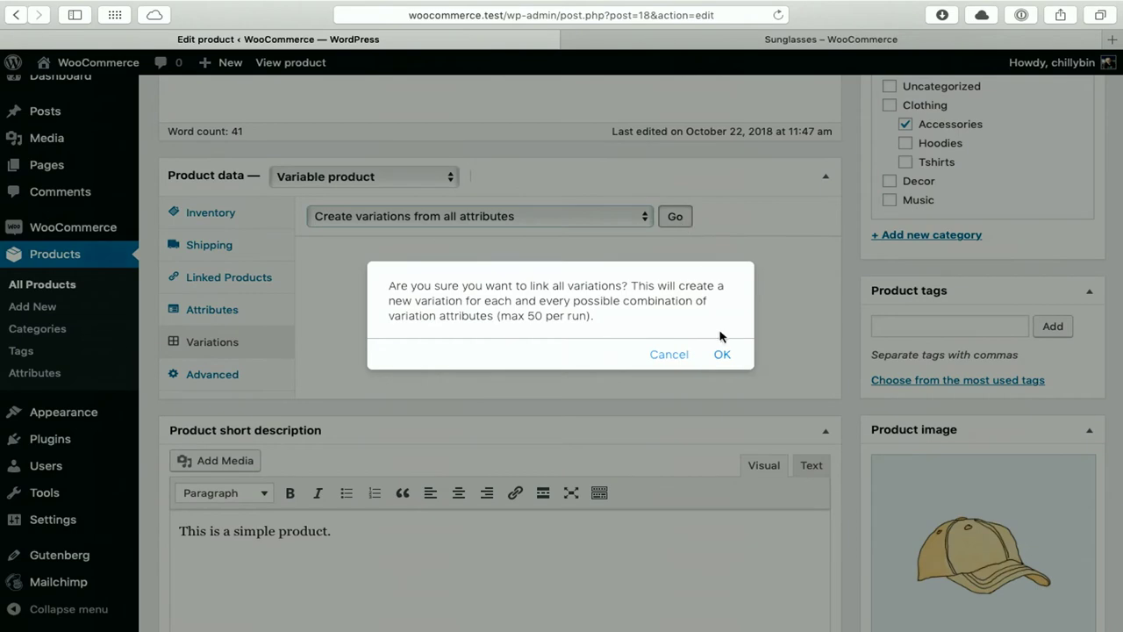
click(723, 357)
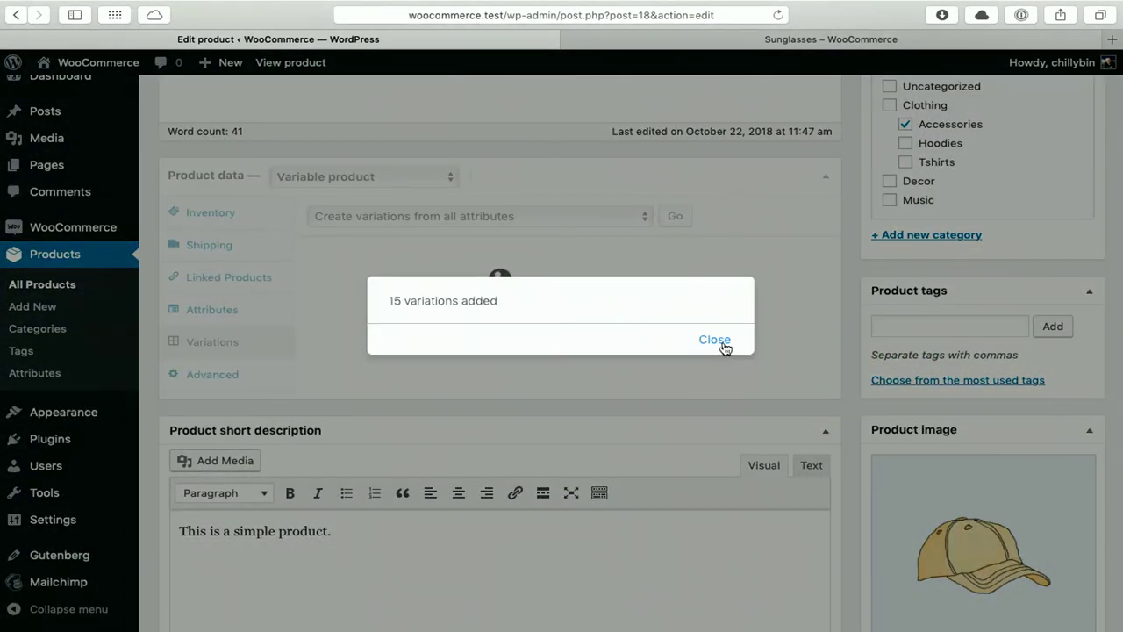
click(715, 339)
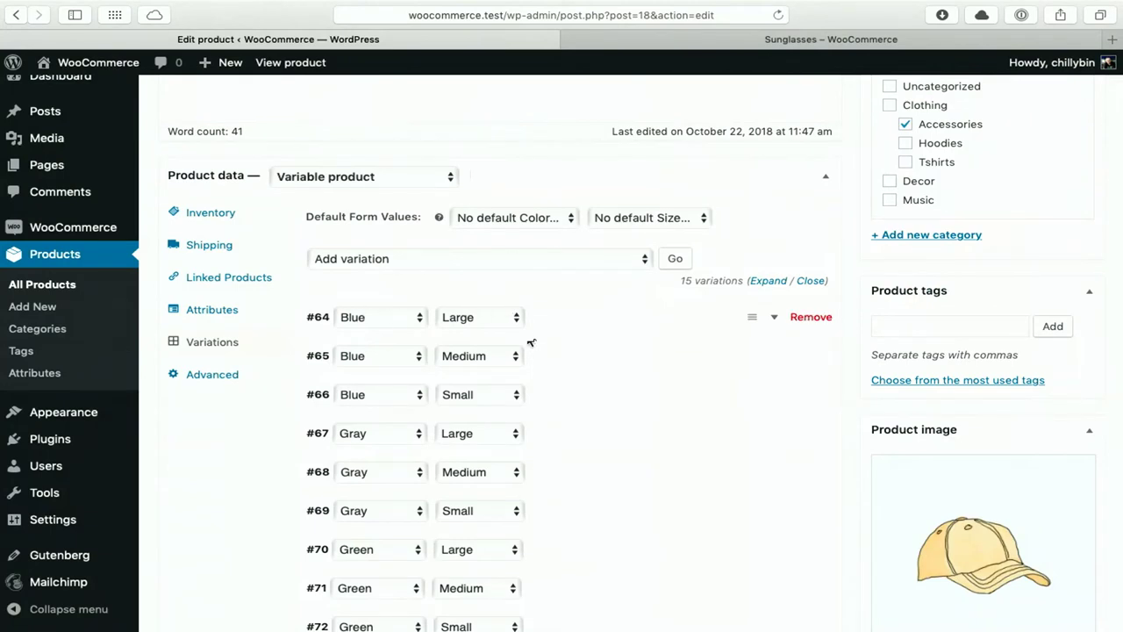
Expand the Blue, Large variation and examine its price, stock, dimensions, shipping class and description settings.
click(622, 318)
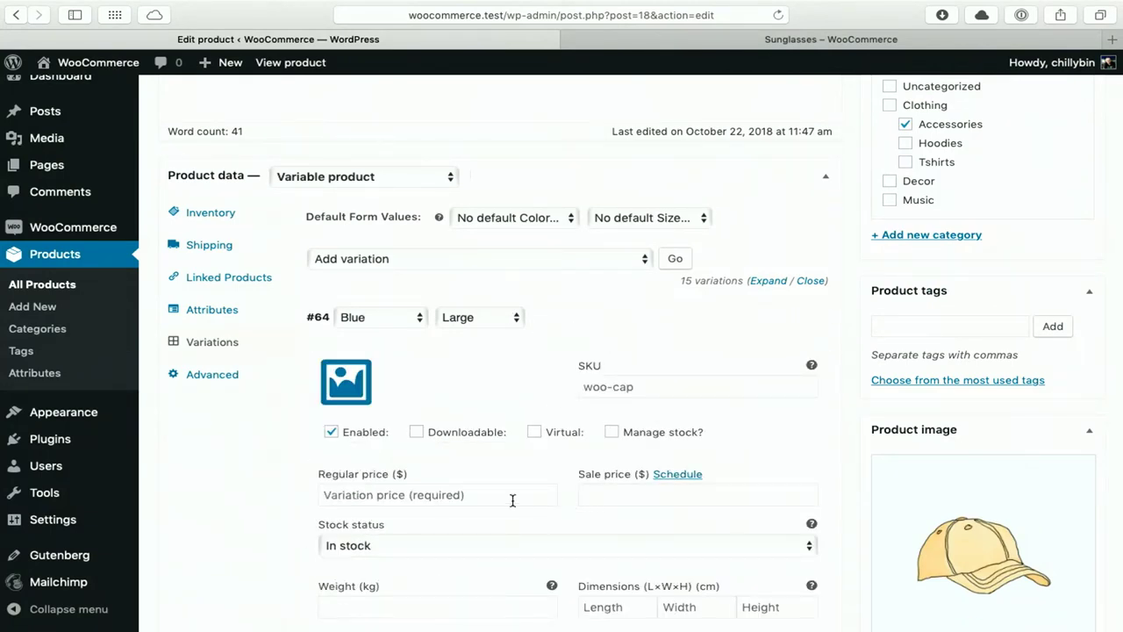
scroll(512, 501, down, 2)
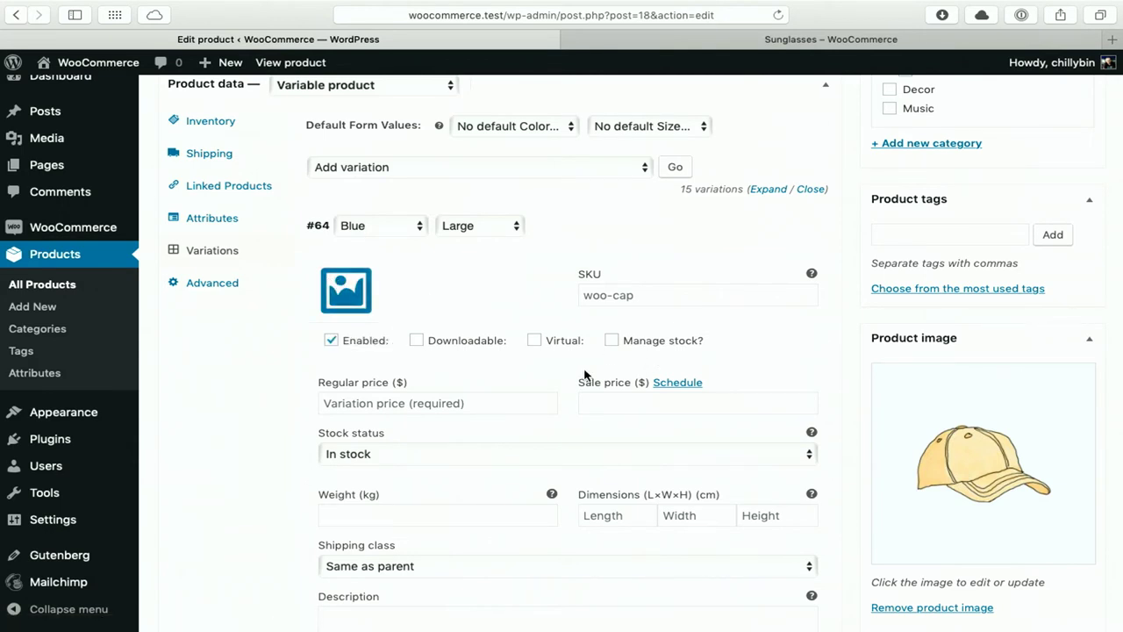
scroll(584, 374, down, 5)
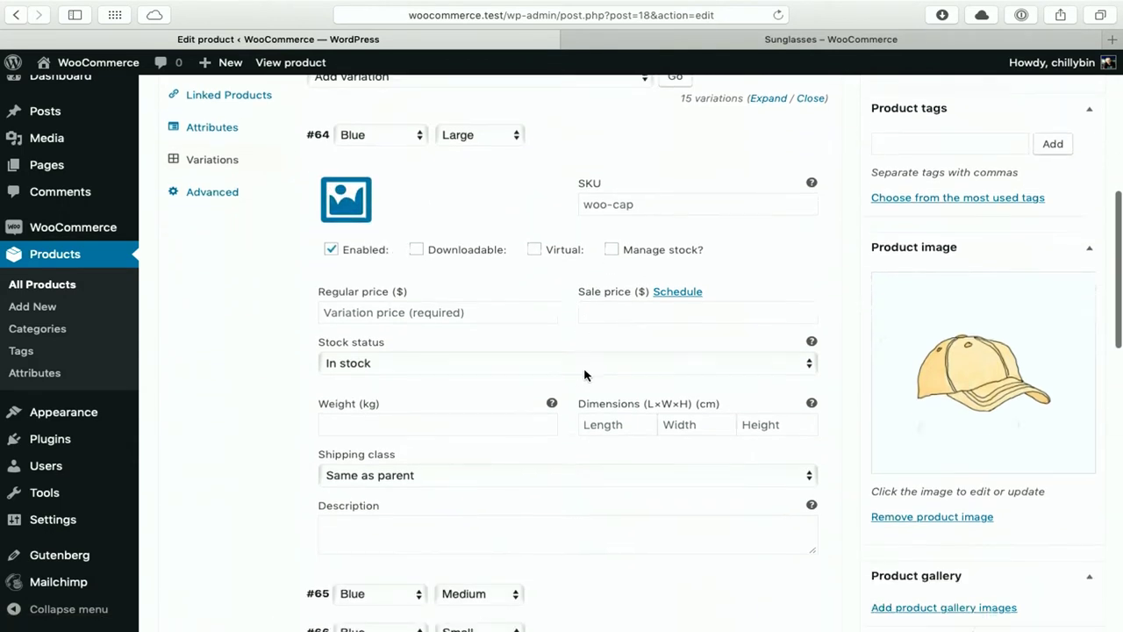
scroll(586, 375, up, 4)
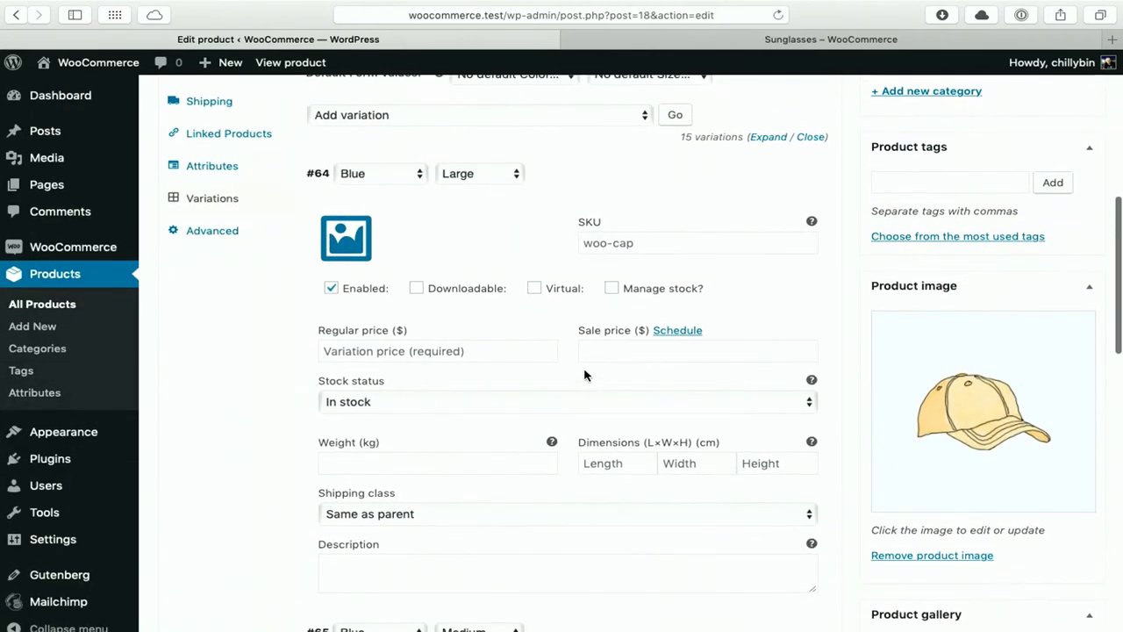
scroll(584, 375, up, 3)
scroll(584, 375, down, 3)
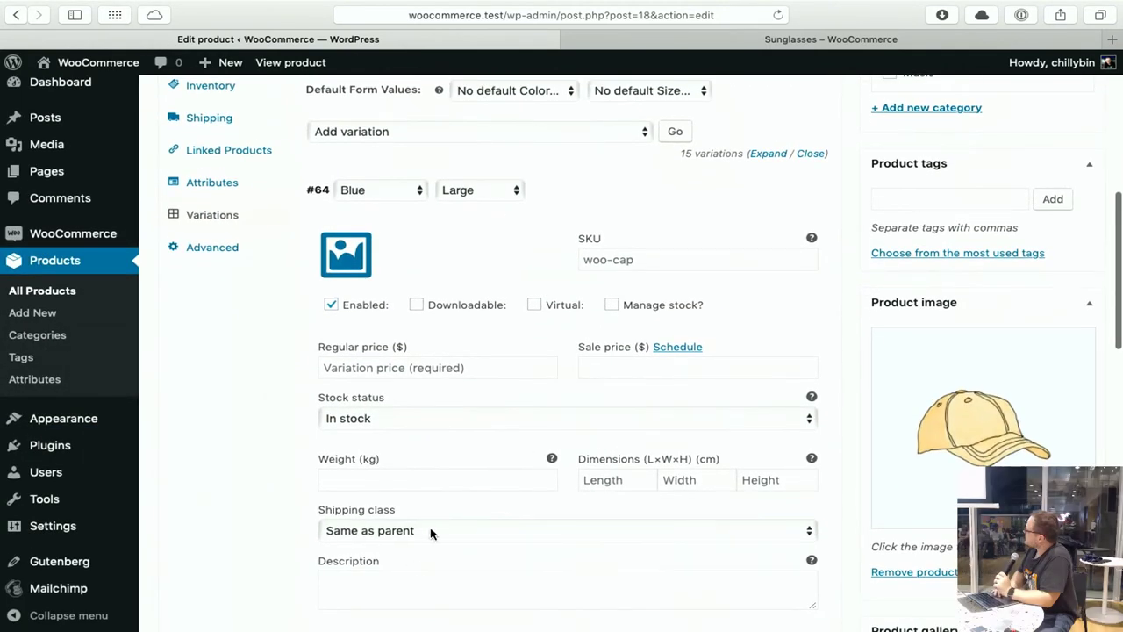
click(431, 531)
click(431, 531)
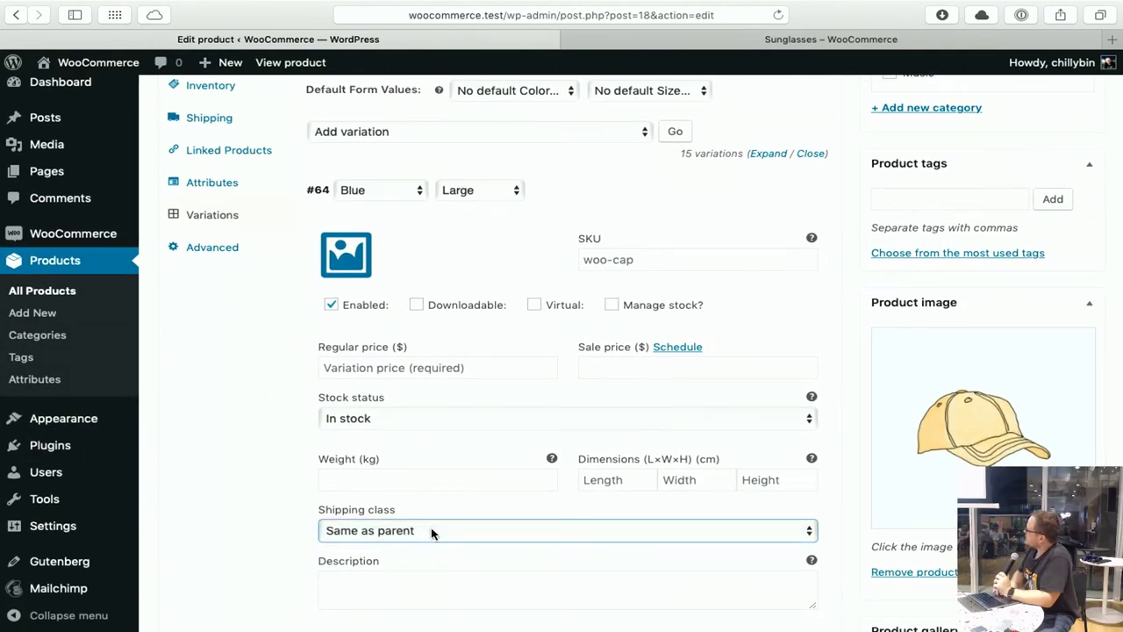
scroll(579, 304, up, 5)
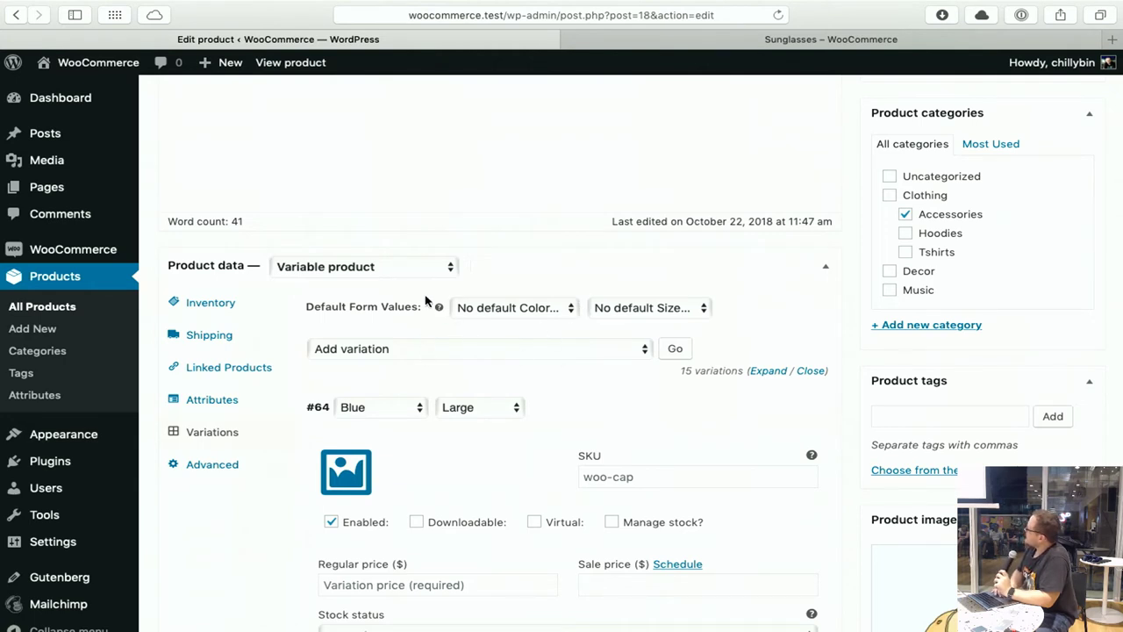
Set the Cap's default form values to Blue and Medium, and update the product.
click(484, 309)
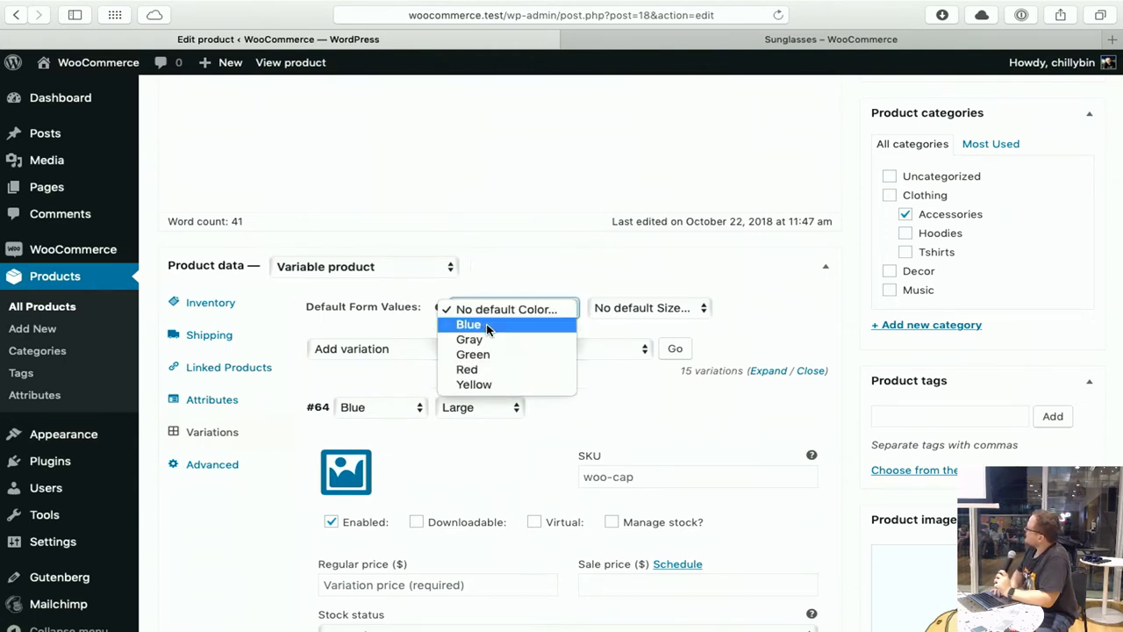
click(490, 324)
click(674, 314)
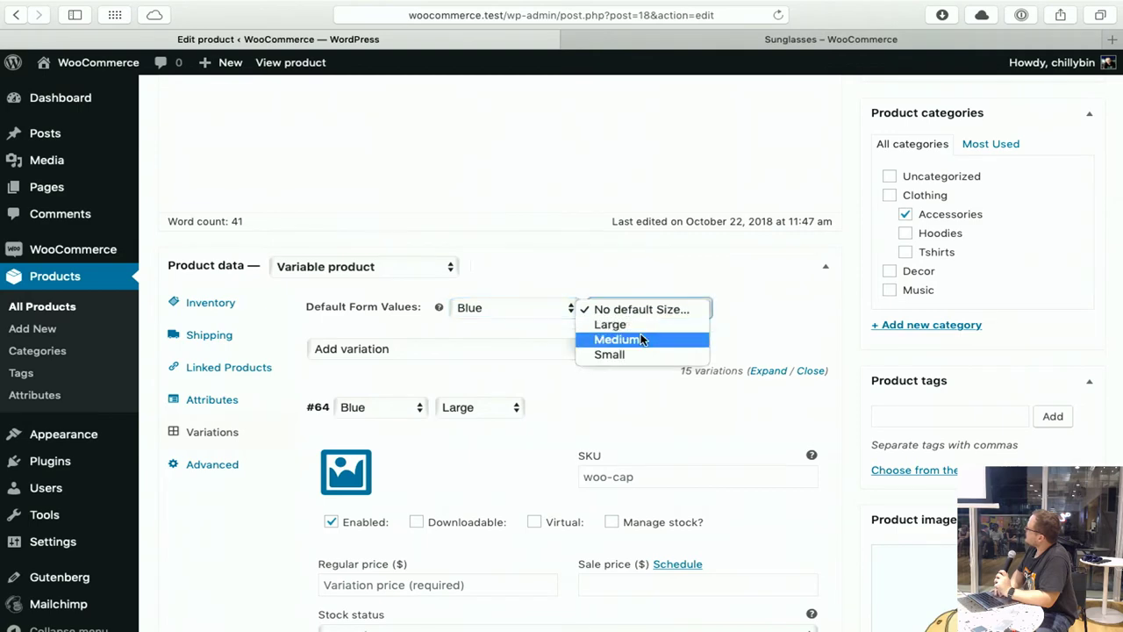
click(641, 338)
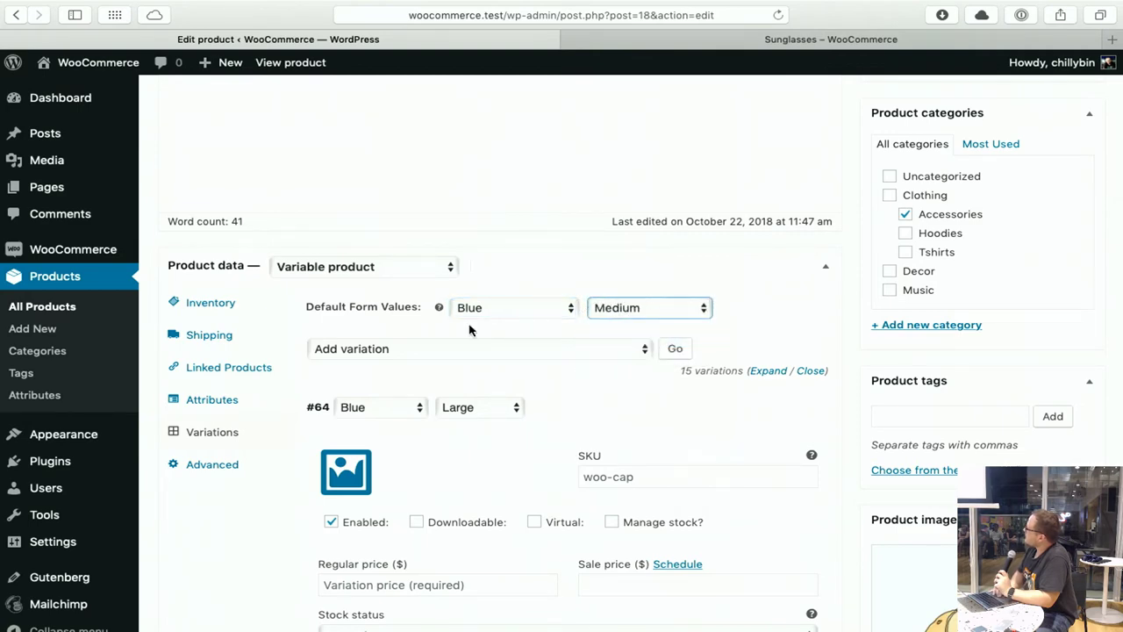
scroll(749, 362, up, 5)
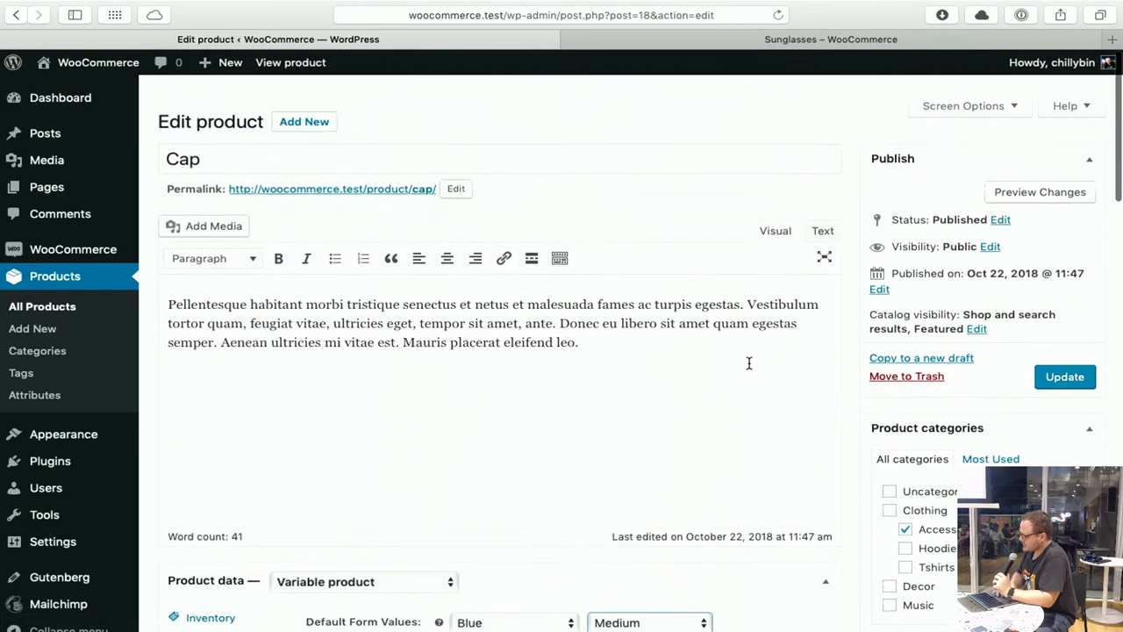
click(1064, 360)
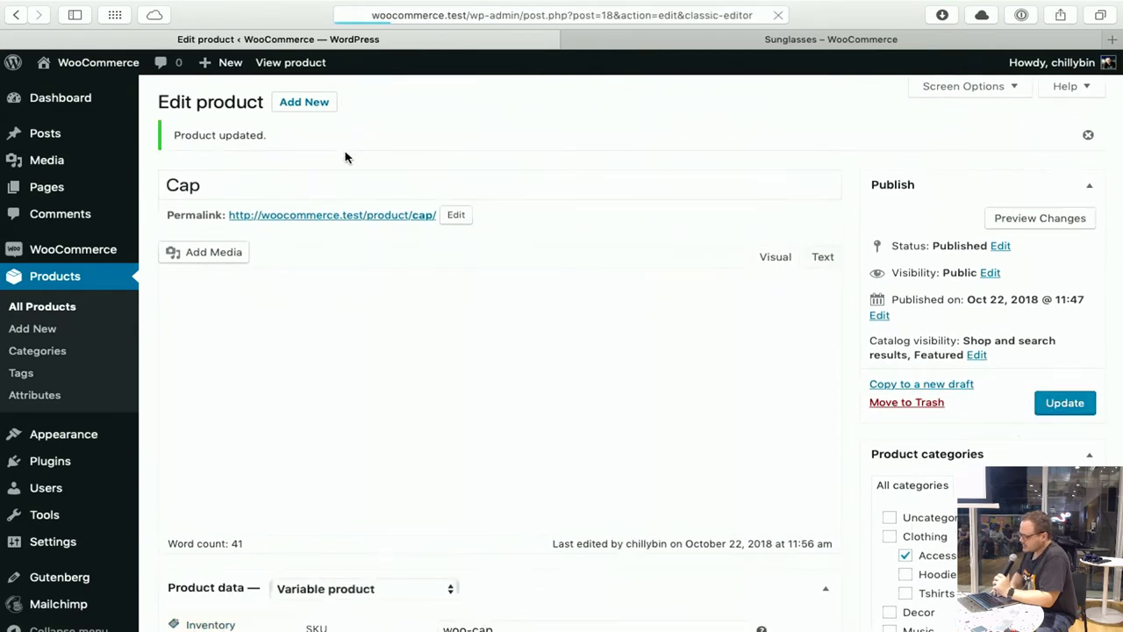
Open the Cap's storefront page in a new tab, review its display, and switch to the Sunglasses page.
right_click(339, 226)
click(400, 227)
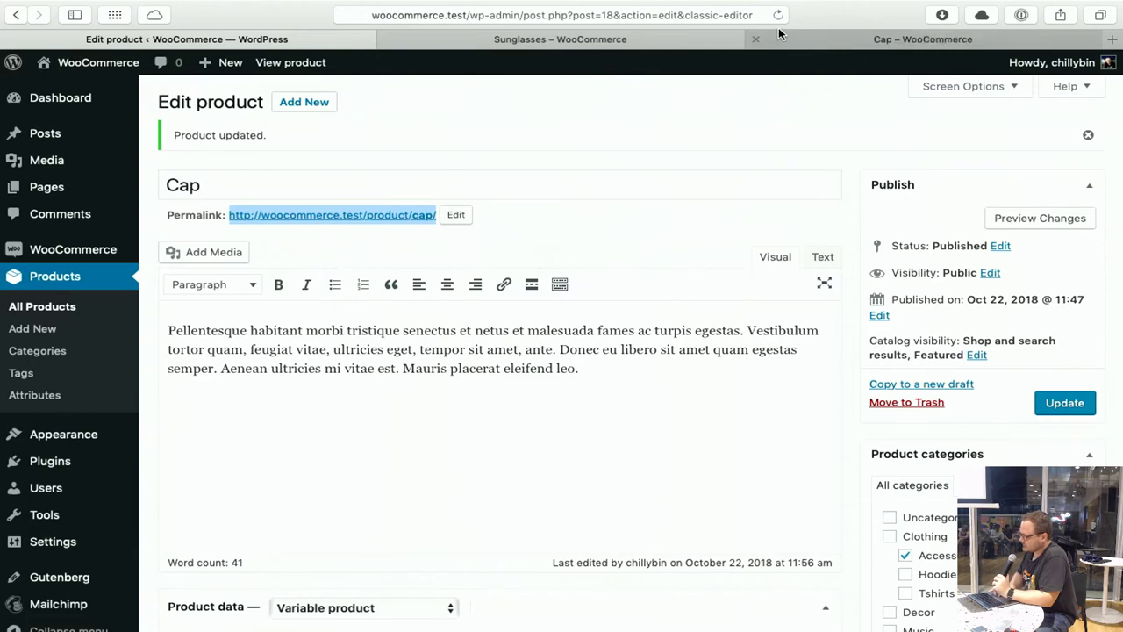
click(778, 34)
scroll(622, 439, down, 3)
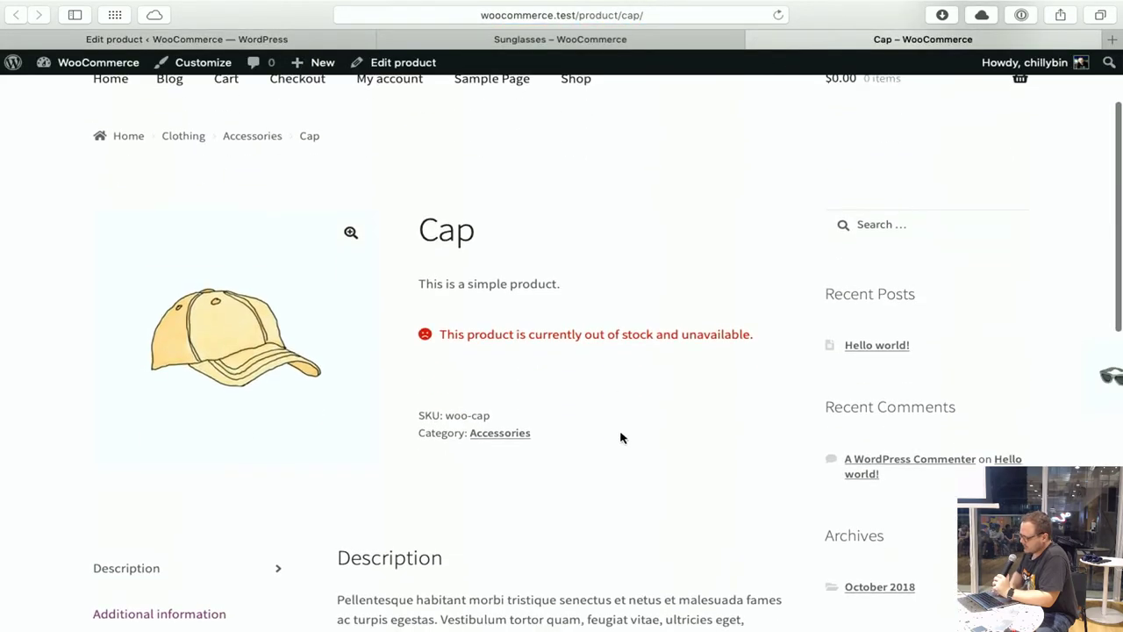
click(447, 39)
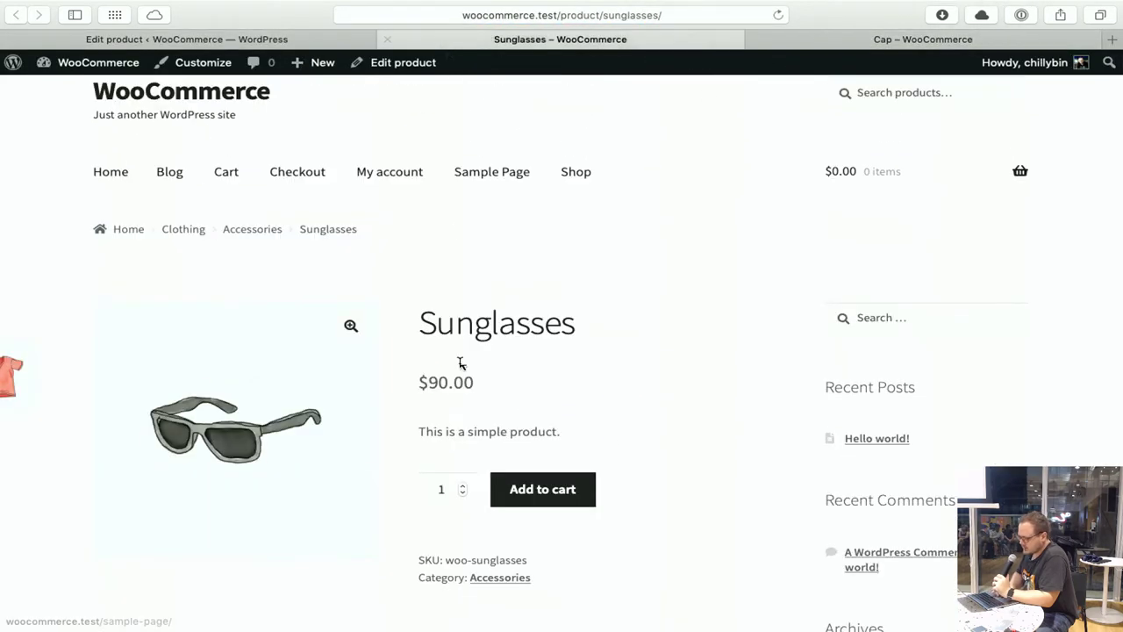
Open the variations of the Cap product for editing and inspect the settings of the Blue, Large variation.
click(266, 39)
scroll(436, 351, down, 6)
scroll(415, 336, up, 2)
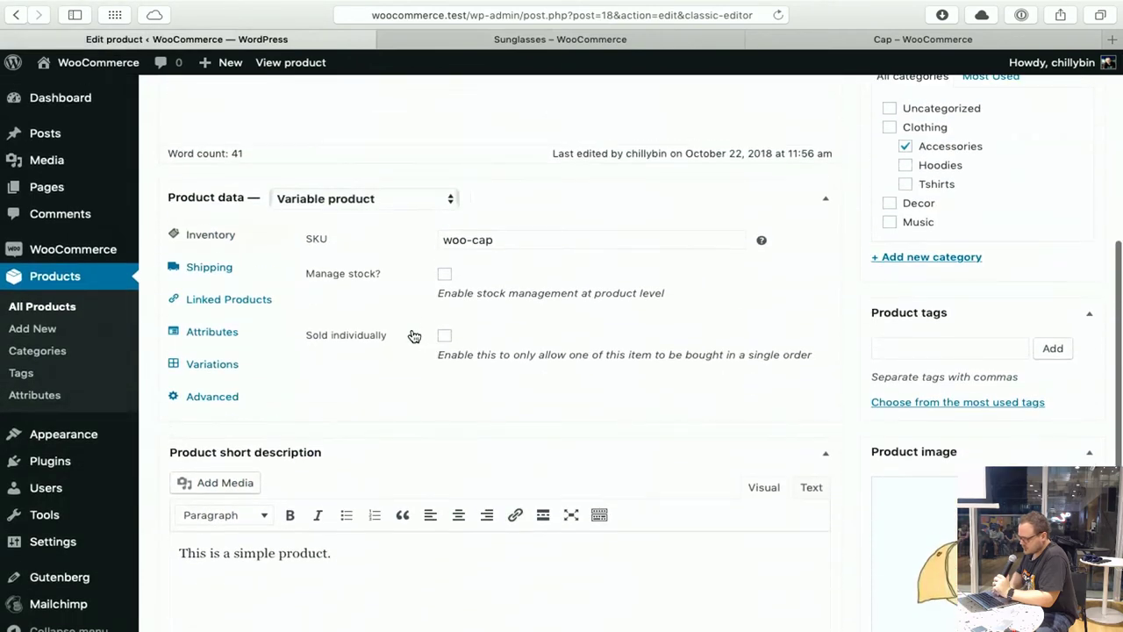
click(215, 398)
click(224, 378)
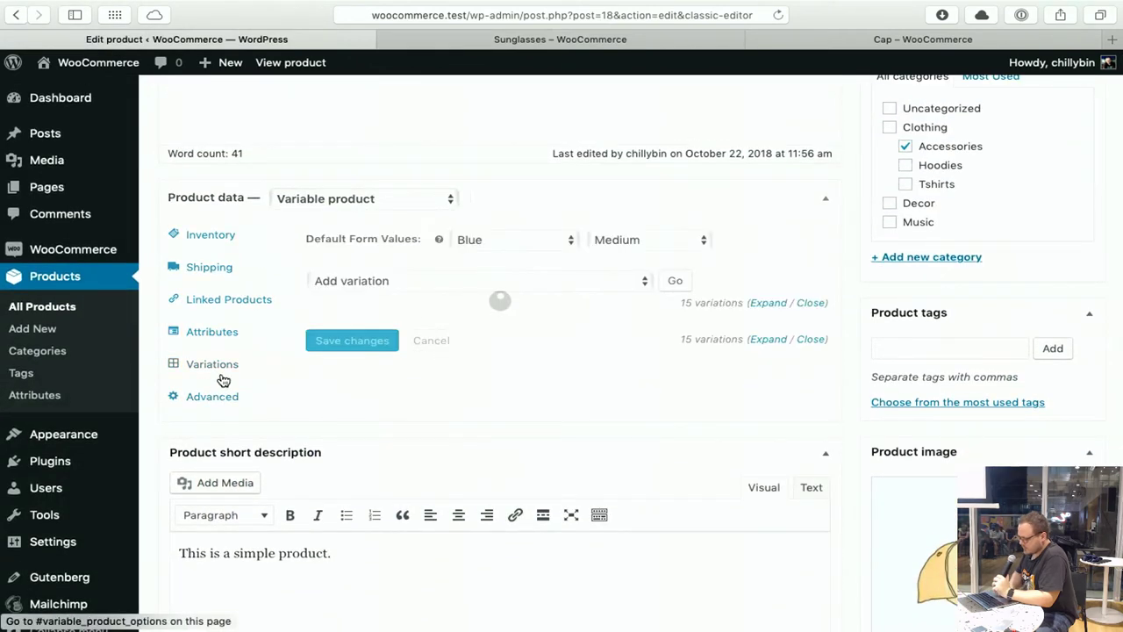
click(595, 340)
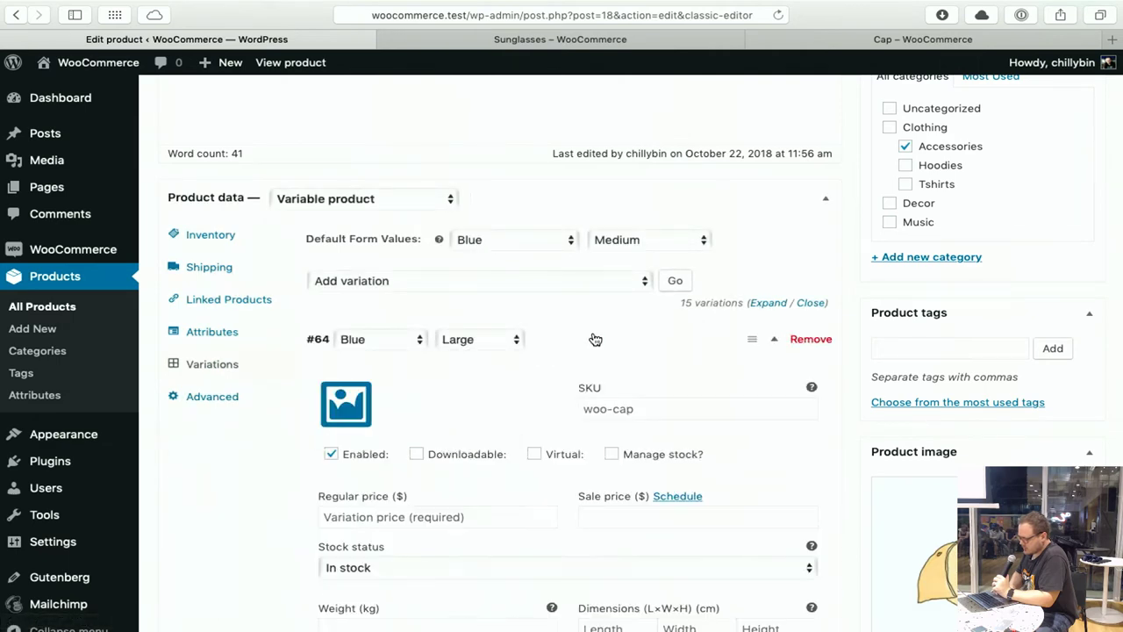
click(595, 340)
Bulk-set the status of all the cap's variations to In stock and check the cap's store page.
click(421, 280)
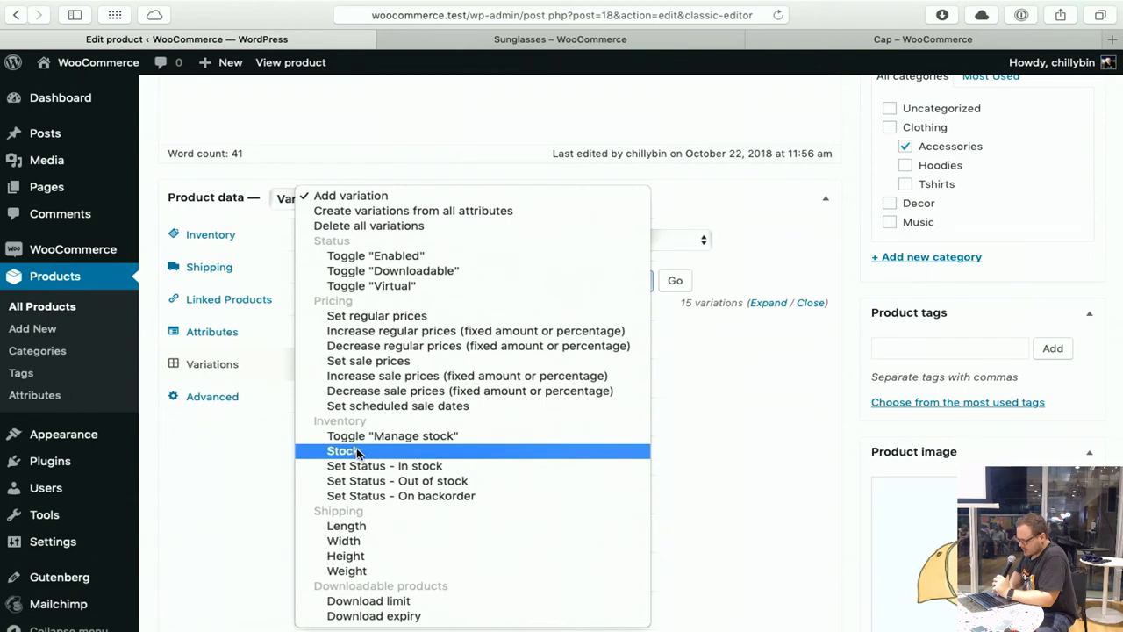
click(396, 466)
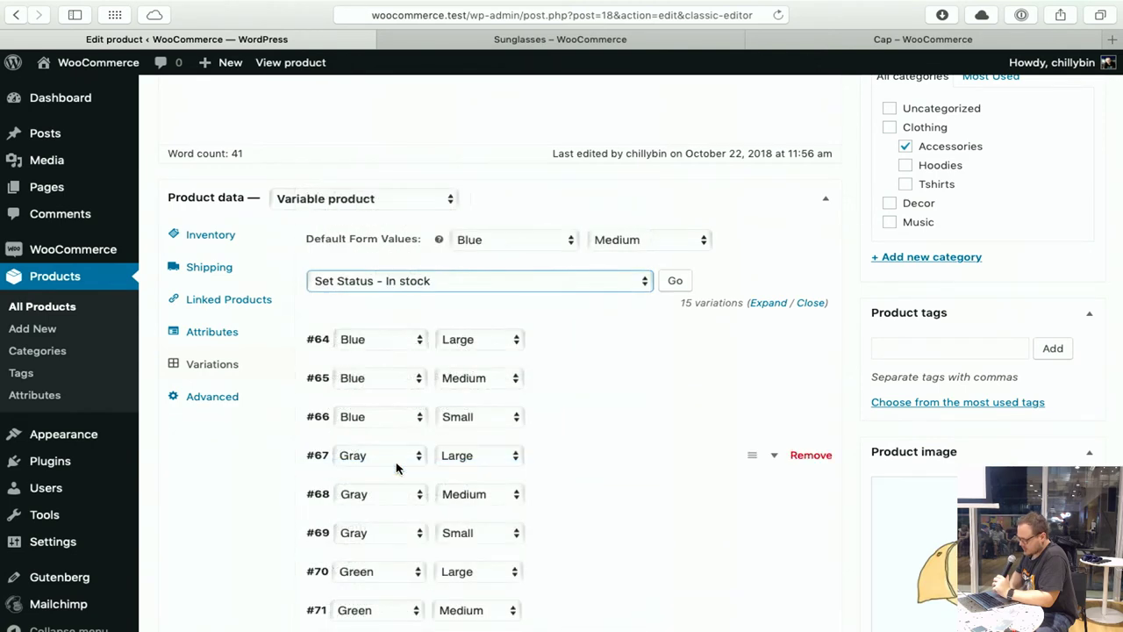
click(674, 281)
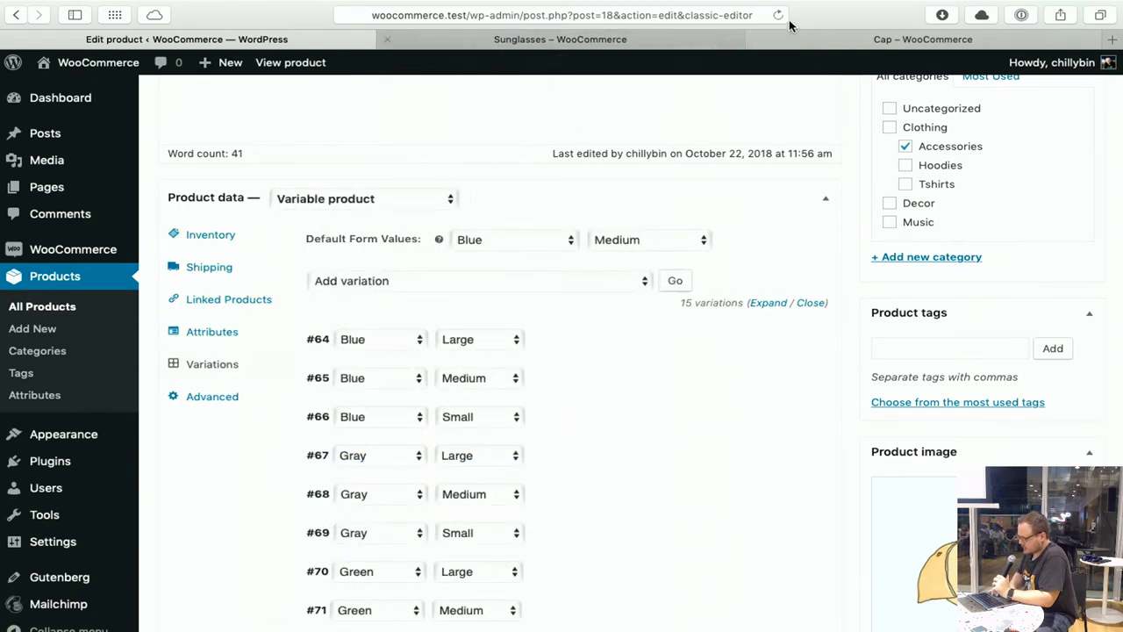
click(869, 44)
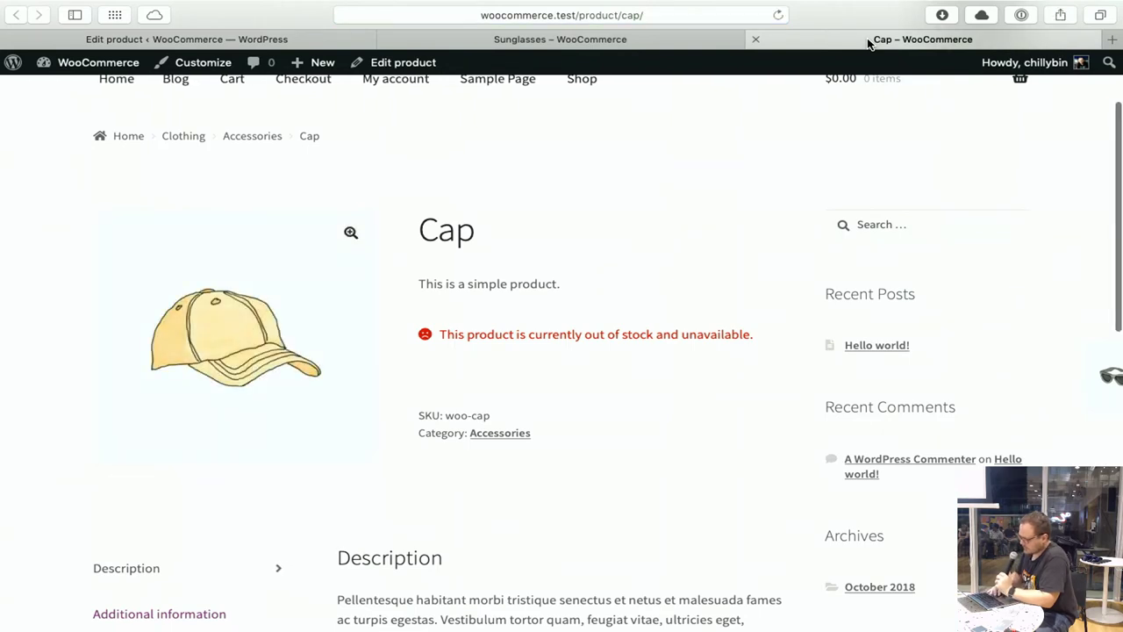
Inspect the cap's Blue, Medium variation and keep its stock status at In stock.
click(255, 39)
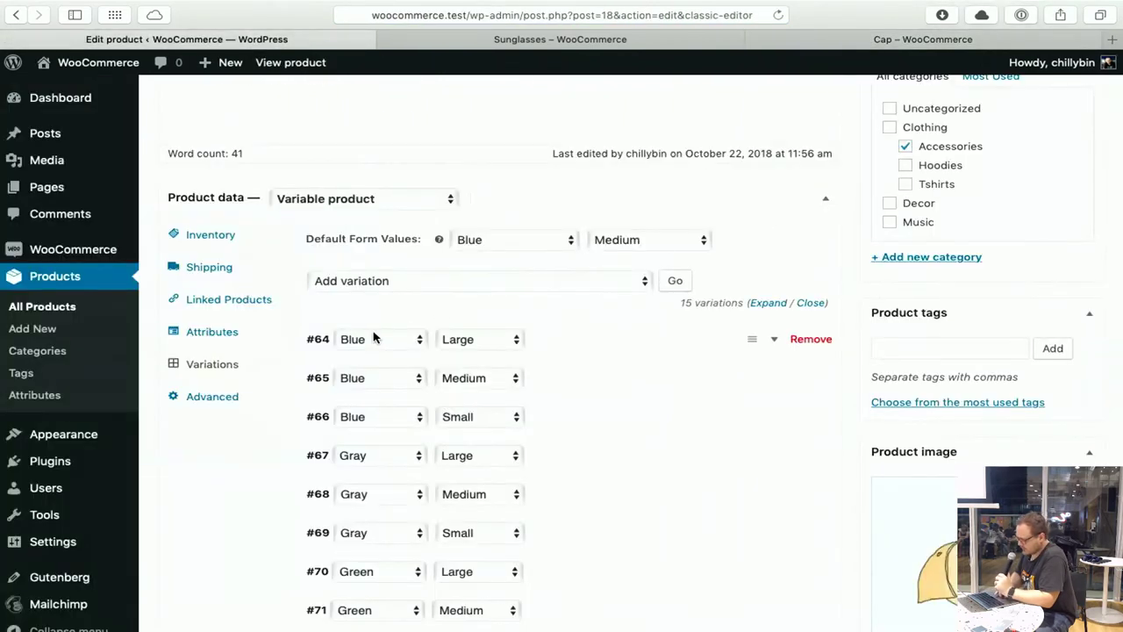
click(594, 369)
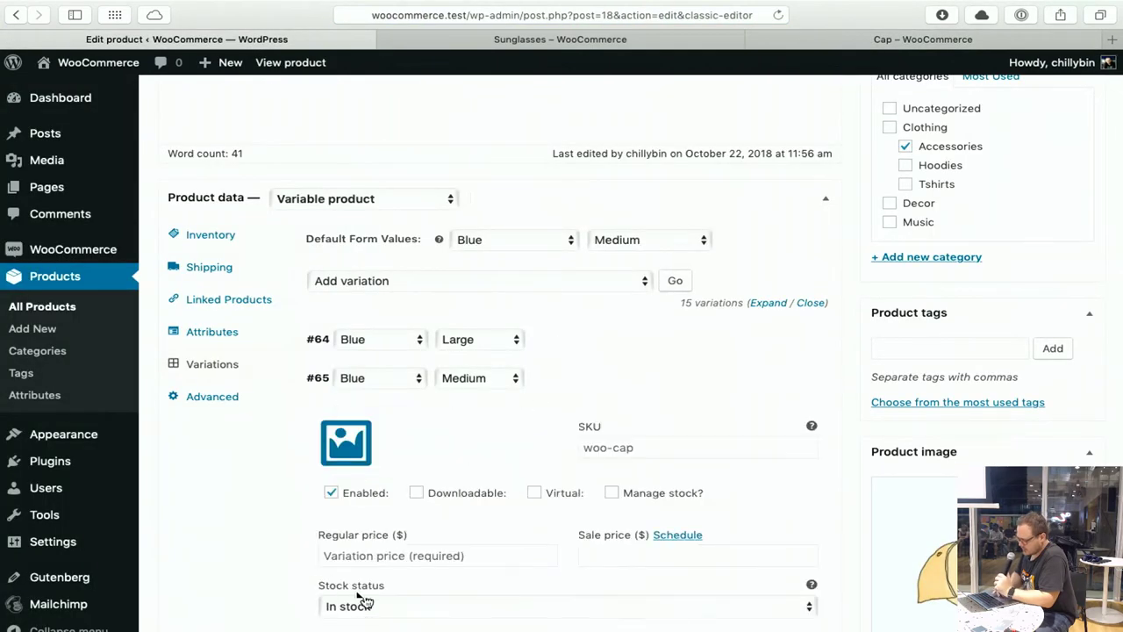
scroll(433, 470, down, 3)
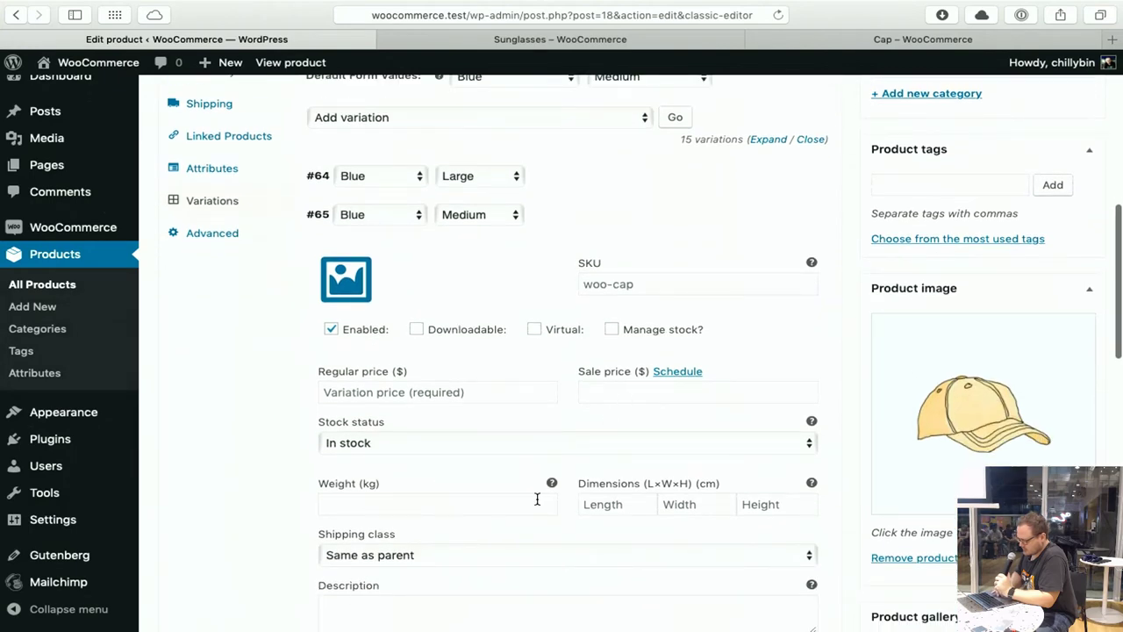
scroll(537, 498, down, 1)
click(358, 384)
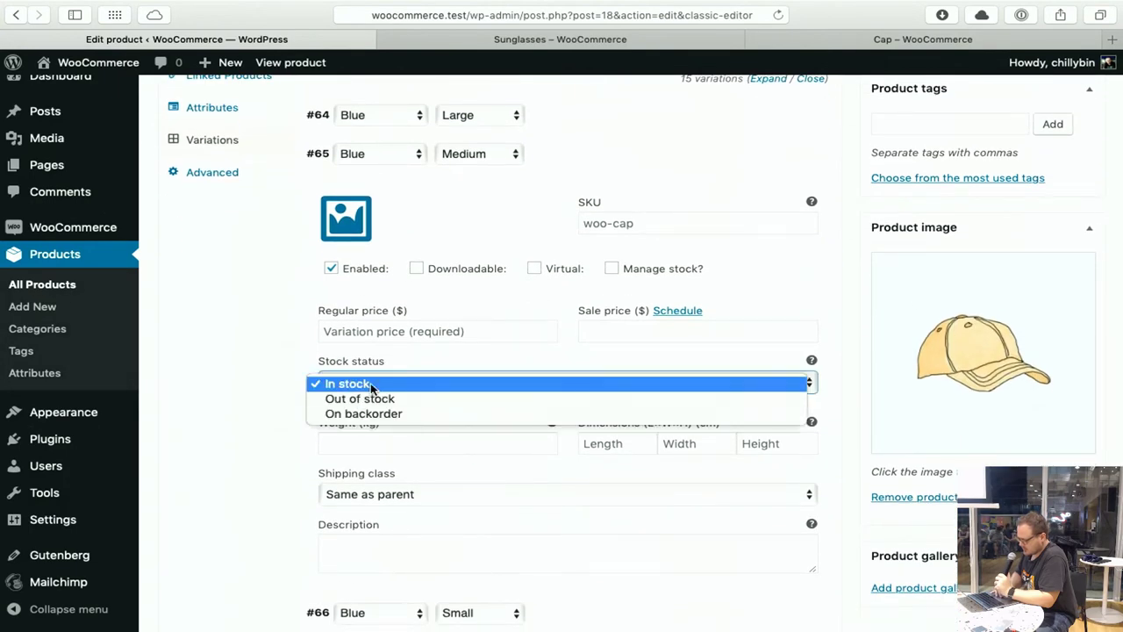
click(370, 386)
Check the Sunglasses store page, and examine the Cap store page for its availability and purchase options.
click(459, 40)
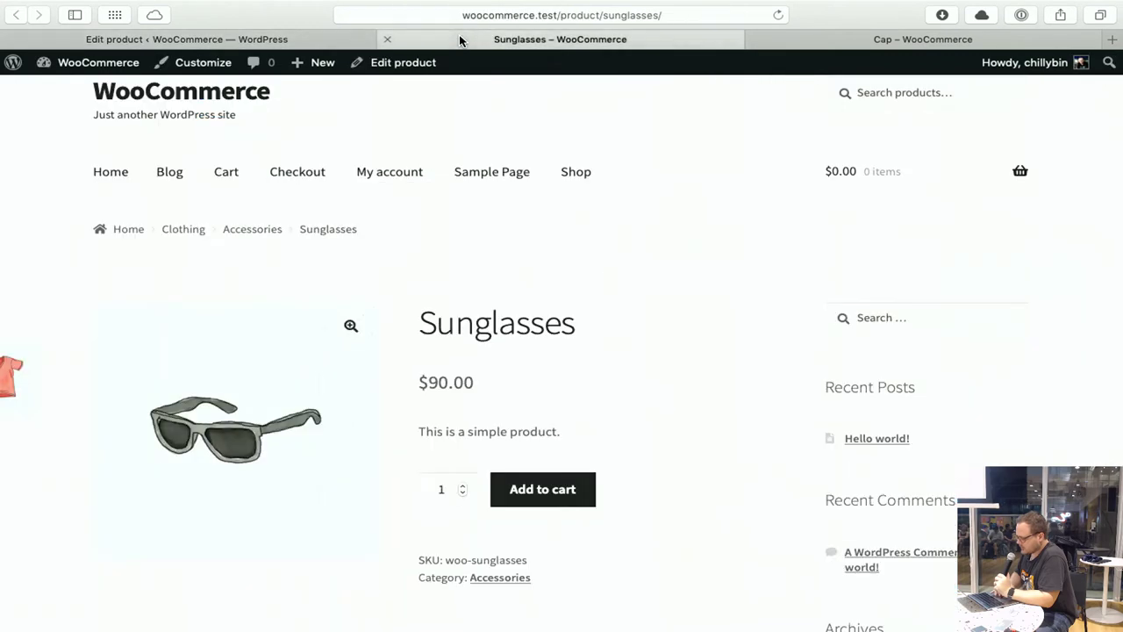
click(921, 49)
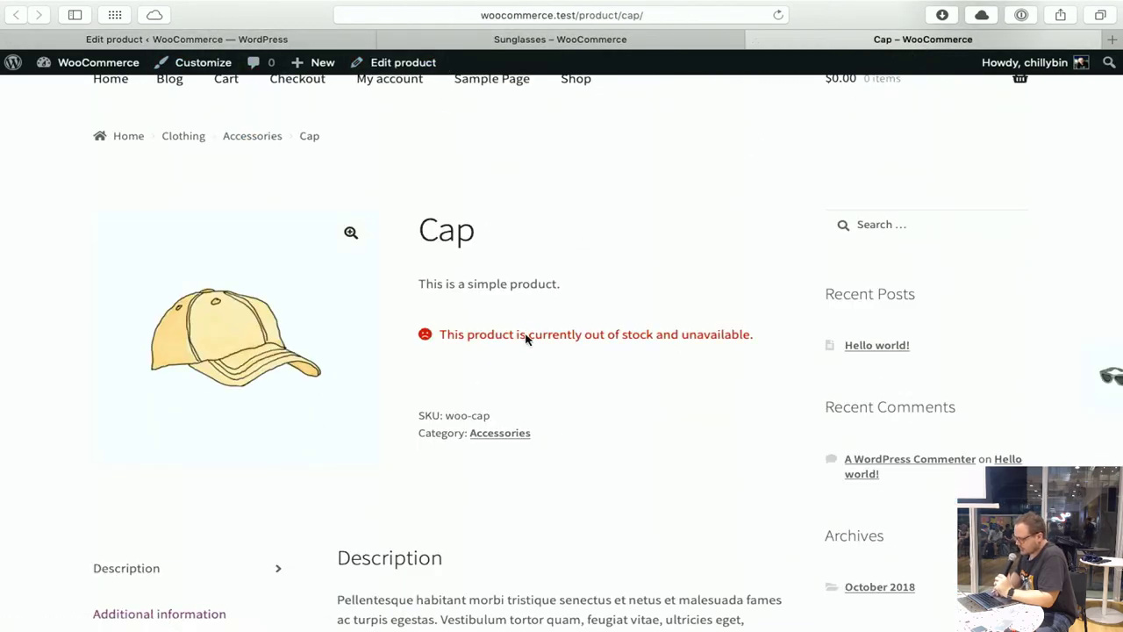
scroll(526, 338, down, 2)
scroll(526, 338, up, 3)
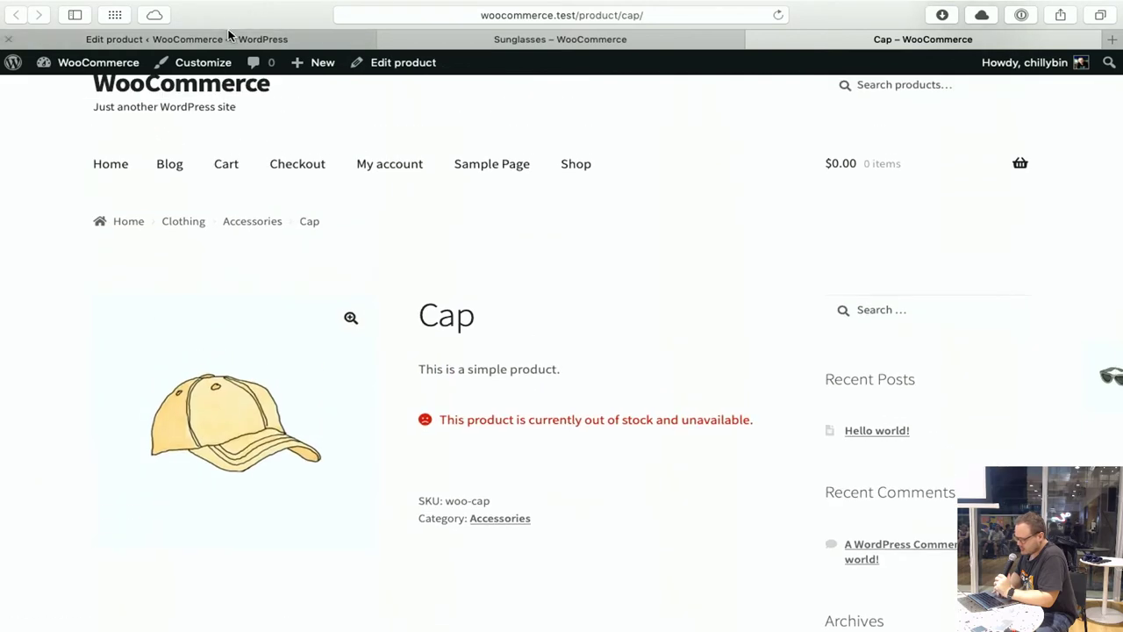
Bulk-set the stock of all the cap's variations to 100 and update the product.
click(246, 39)
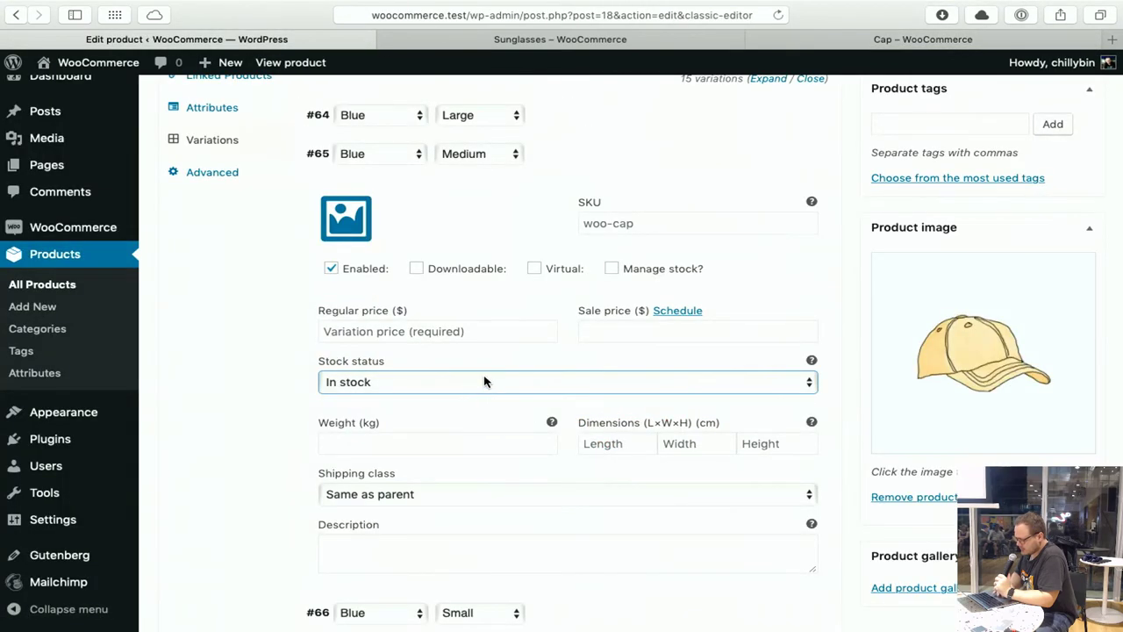
scroll(484, 381, up, 3)
click(589, 193)
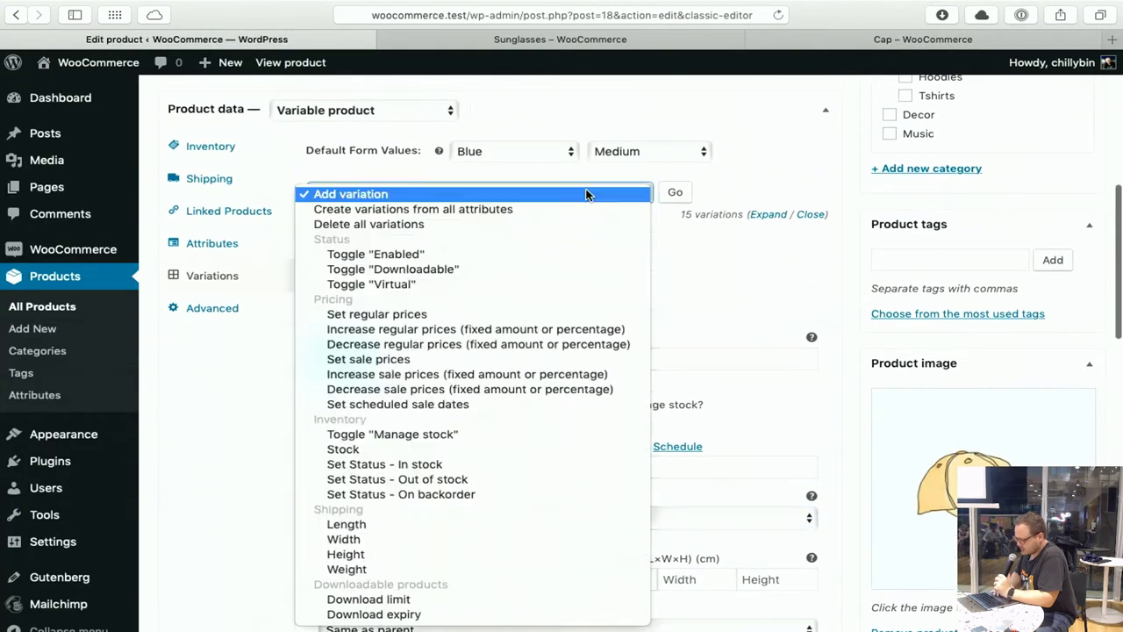
click(481, 450)
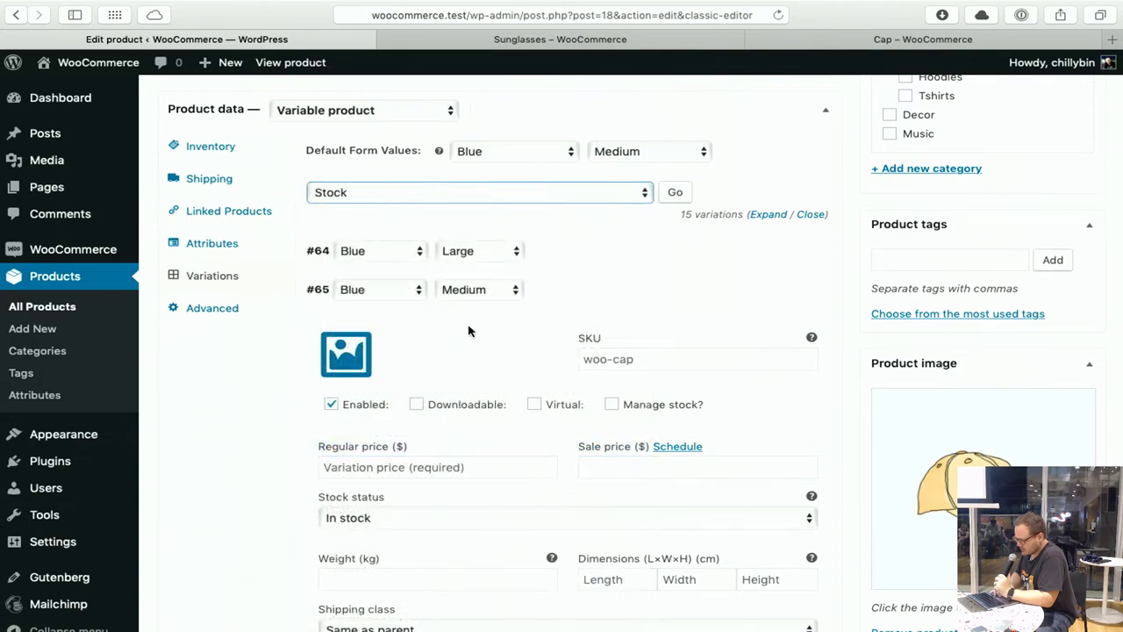
click(675, 193)
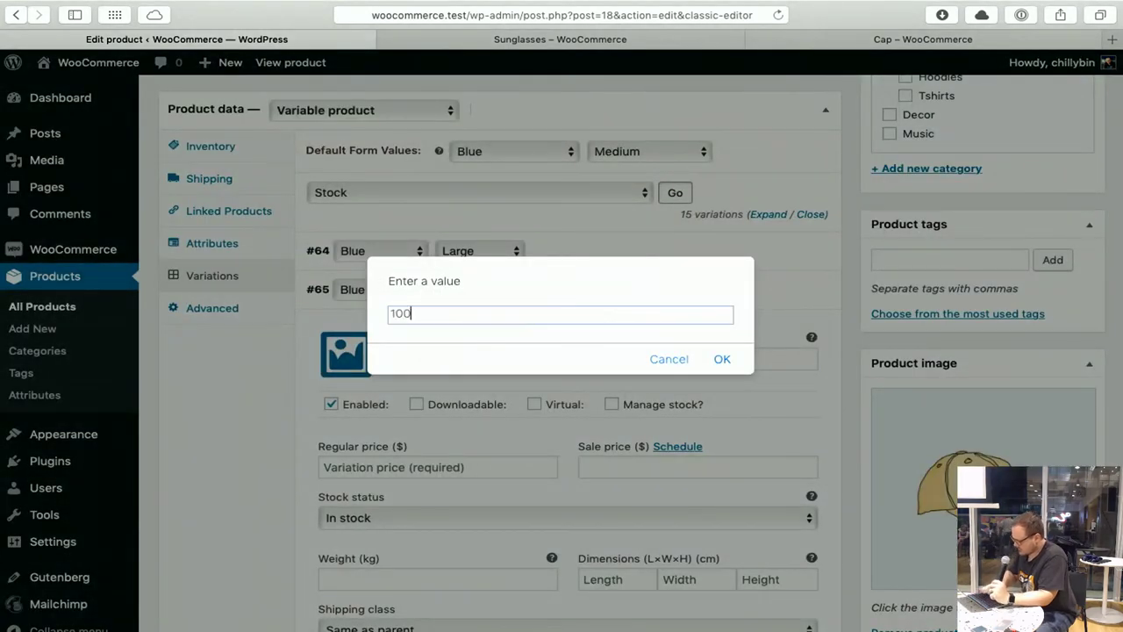
click(722, 361)
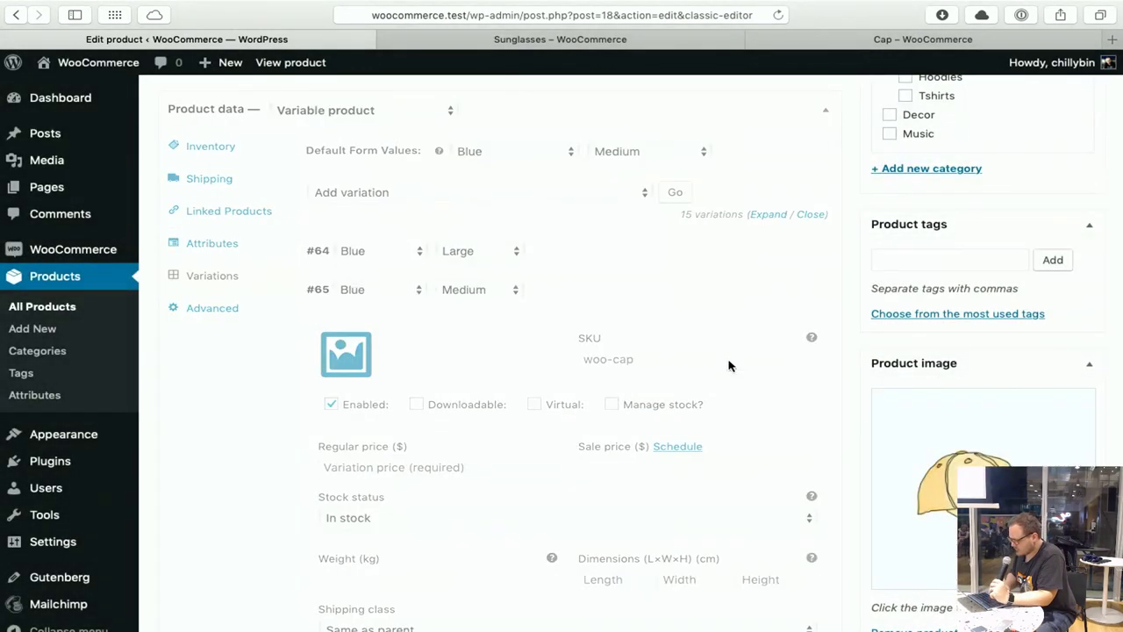
scroll(729, 366, up, 6)
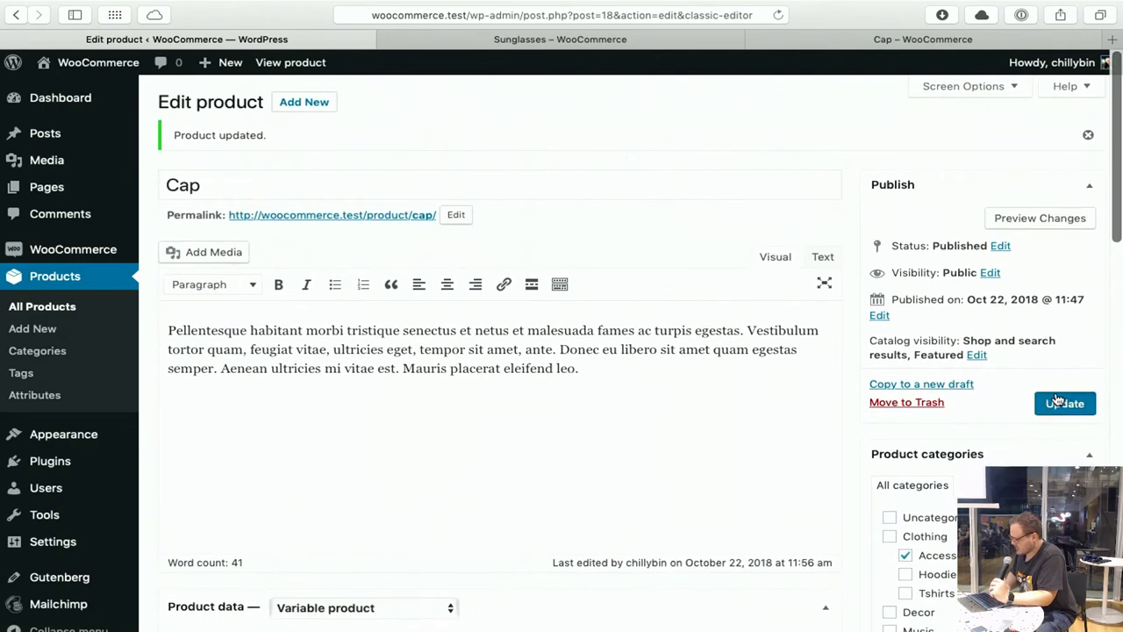
click(1058, 400)
Return to the Cap store page and highlight part of its stock availability message.
click(875, 38)
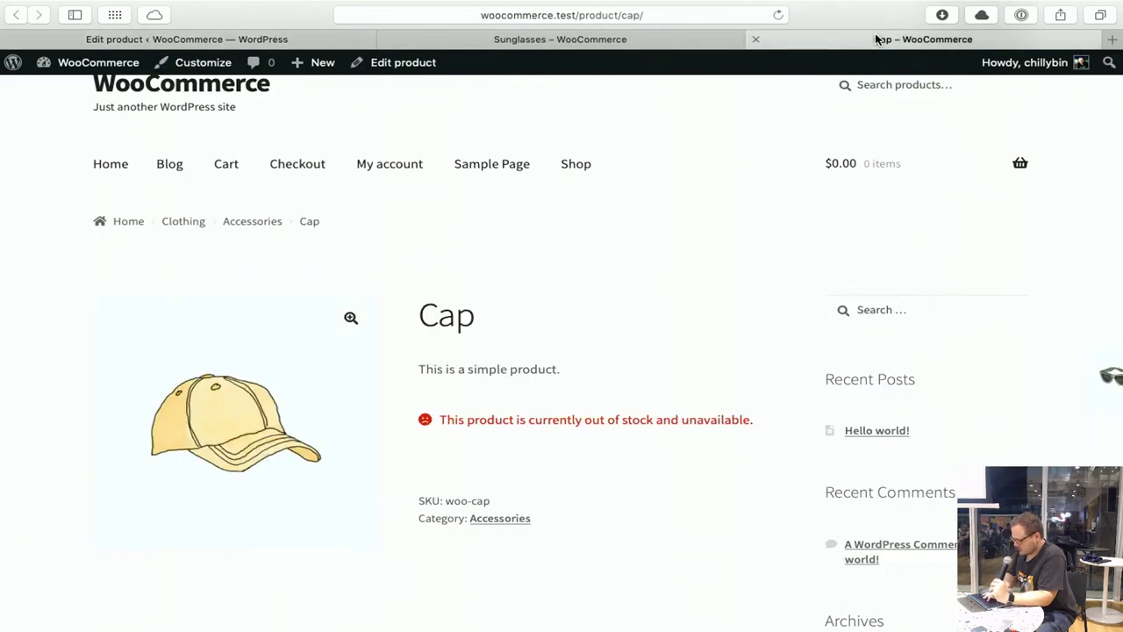
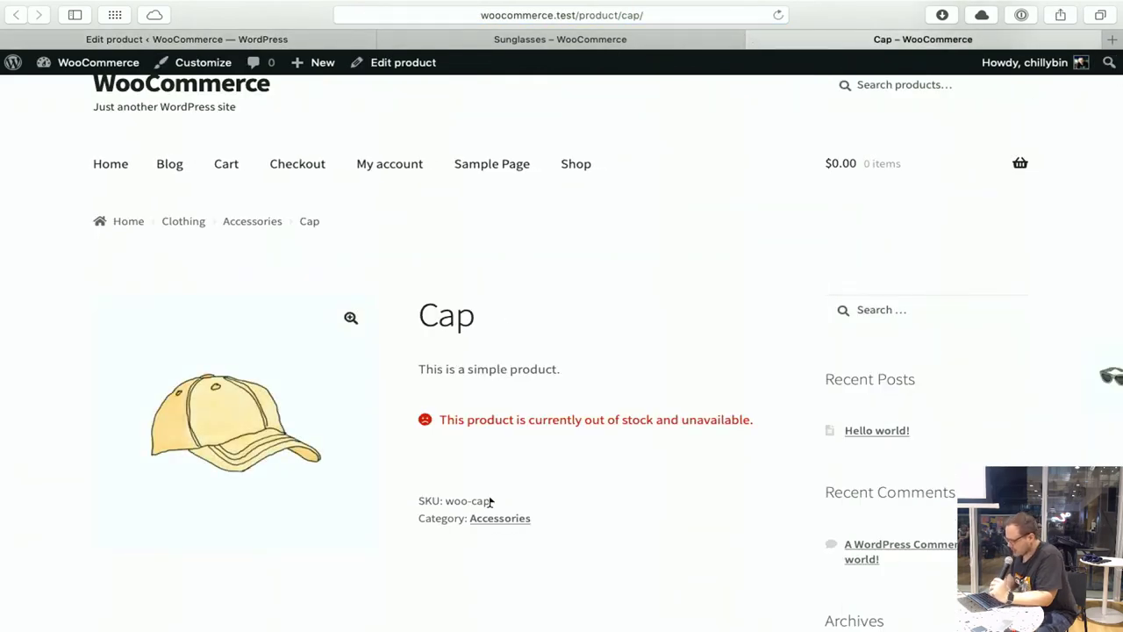
triple_click(463, 421)
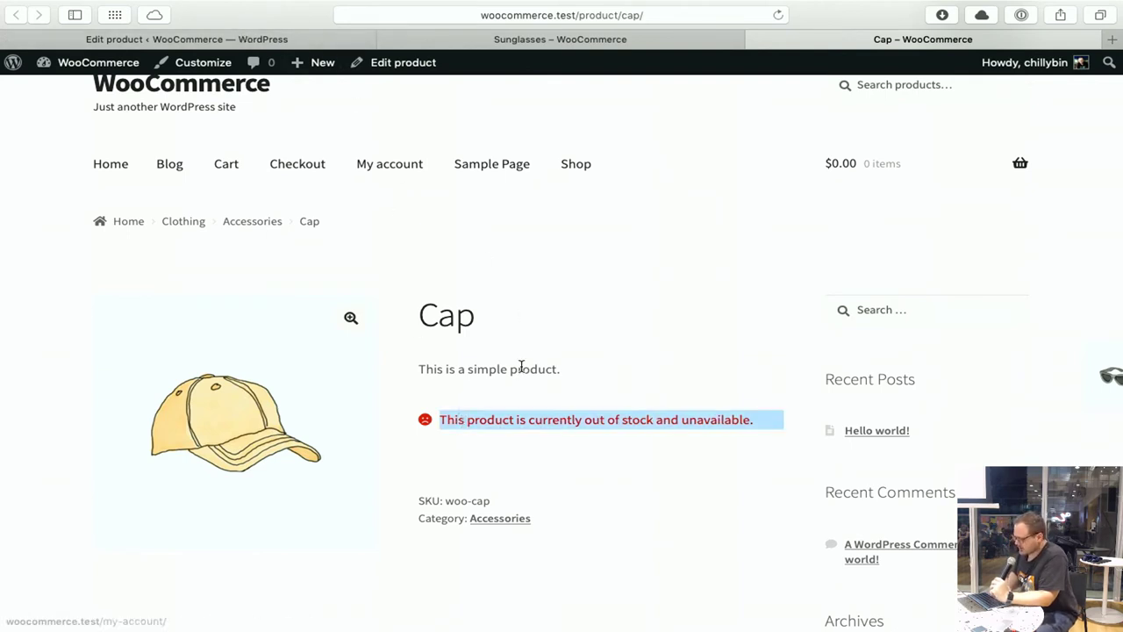
click(454, 413)
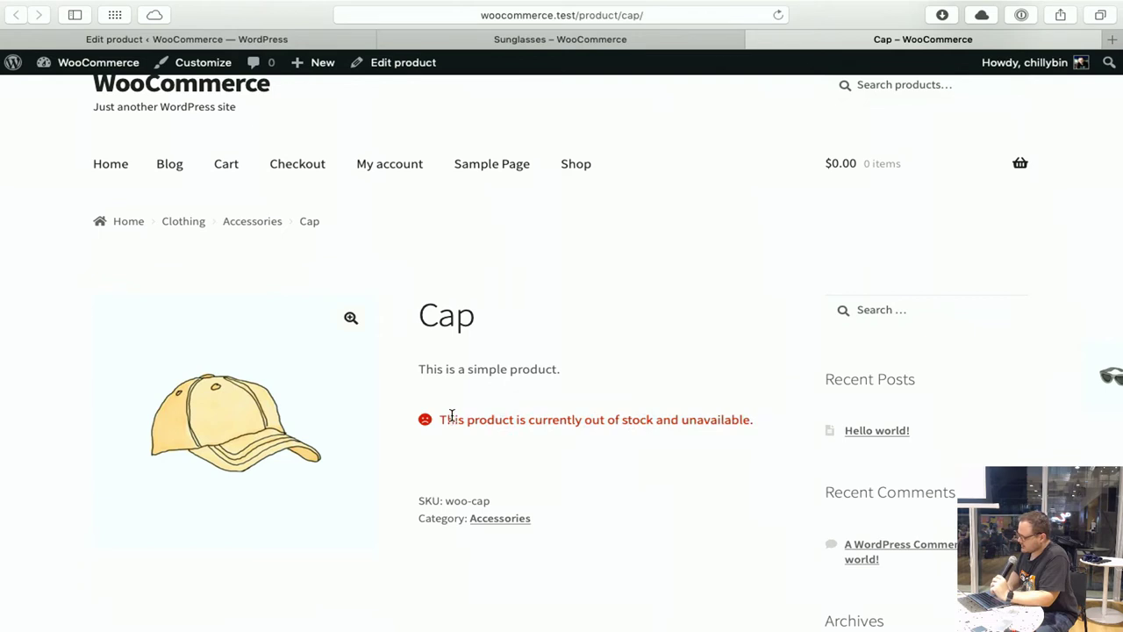
drag(448, 419, 539, 412)
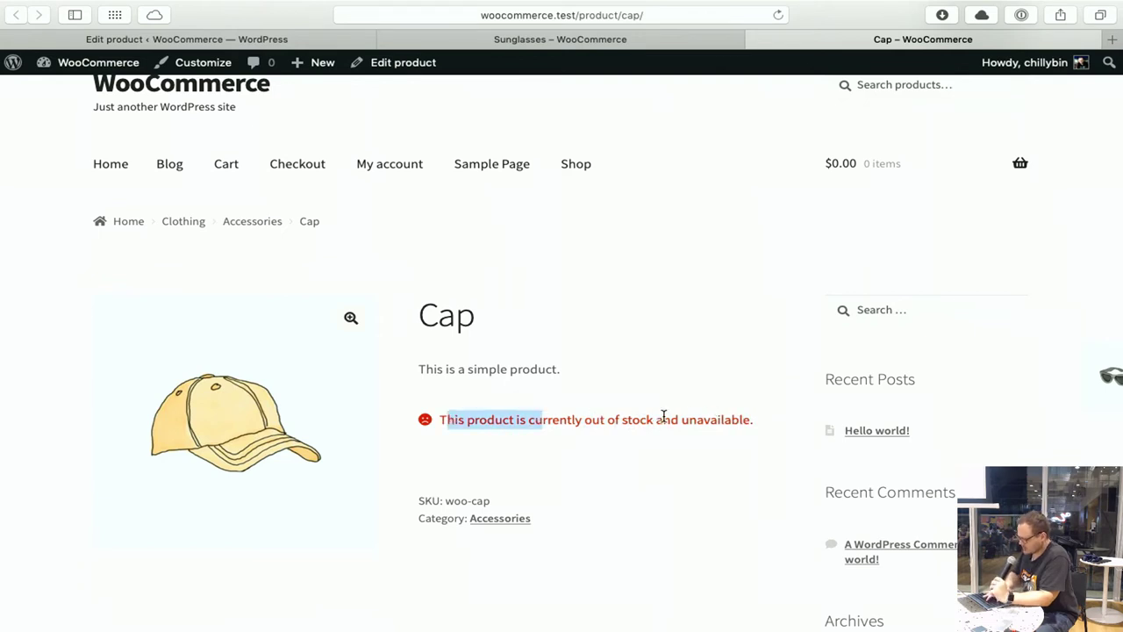
Open allblackshop.com in a new browser tab and dismiss its sign-up popup.
key(super+t)
text(allblackshop.com)
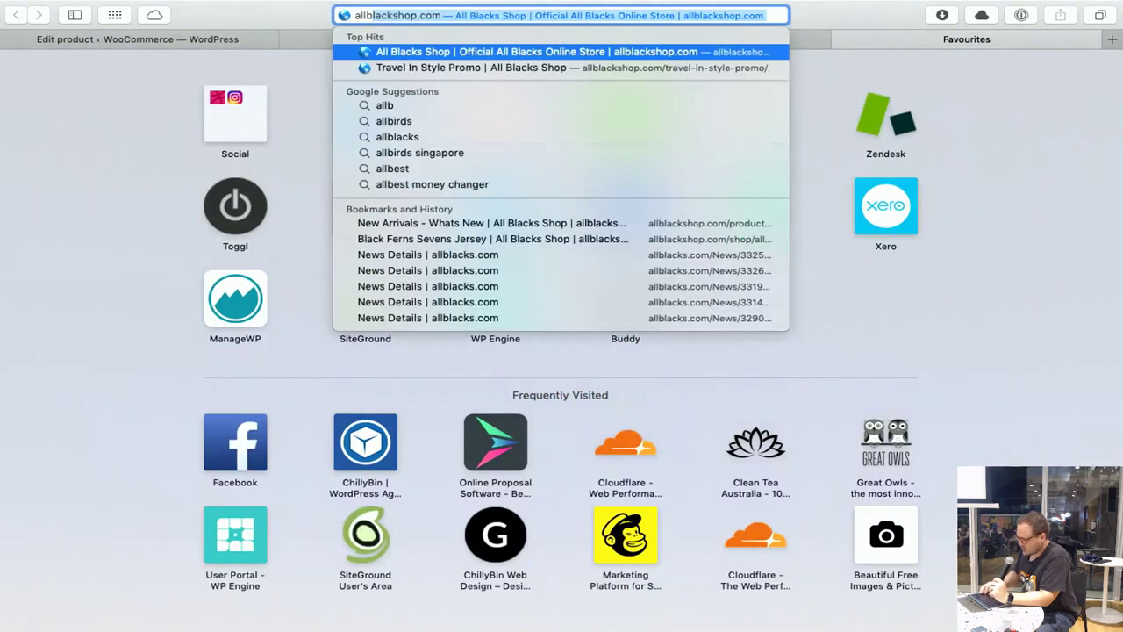
key(Return)
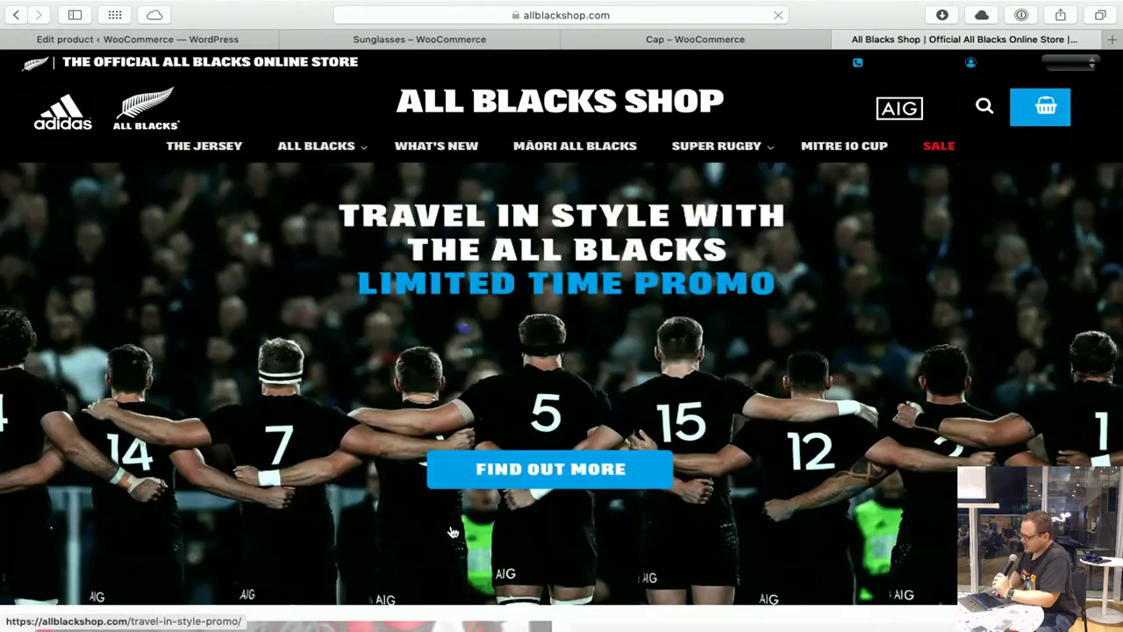
scroll(501, 340, down, 5)
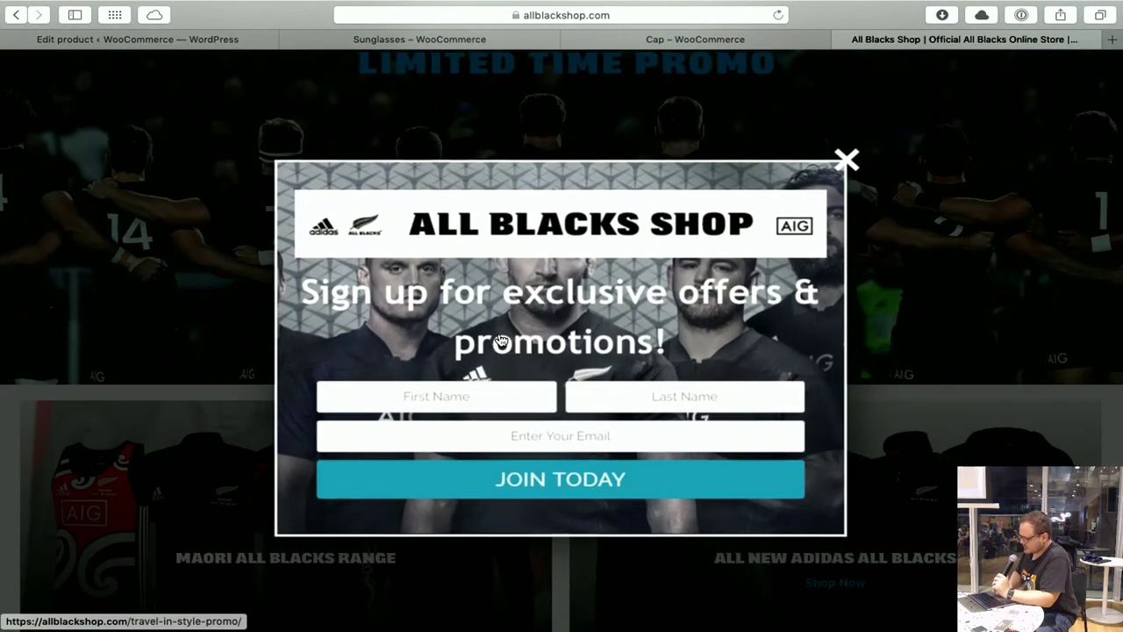
click(471, 521)
Browse to the What's New category and open the Black Ferns Sevens Jersey product page.
scroll(472, 517, down, 4)
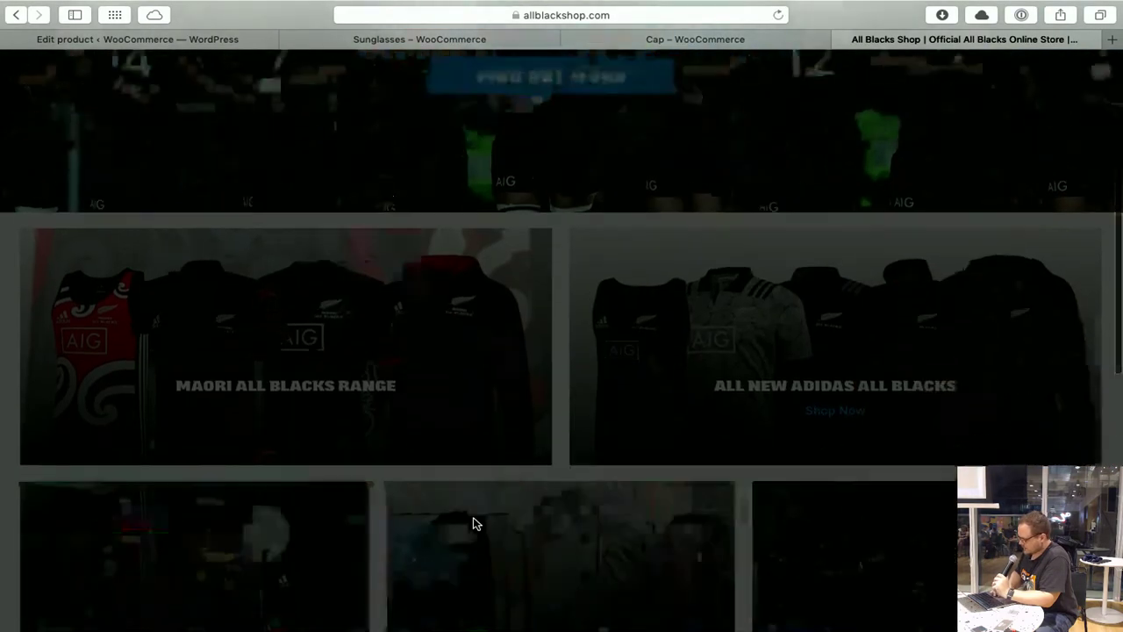
click(792, 348)
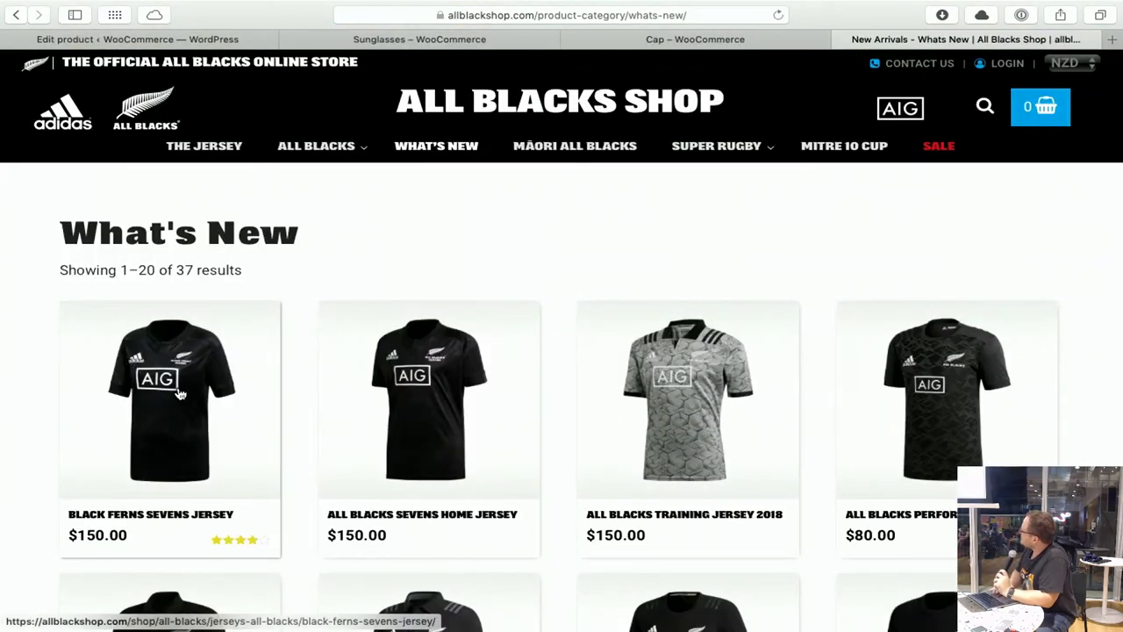
click(180, 394)
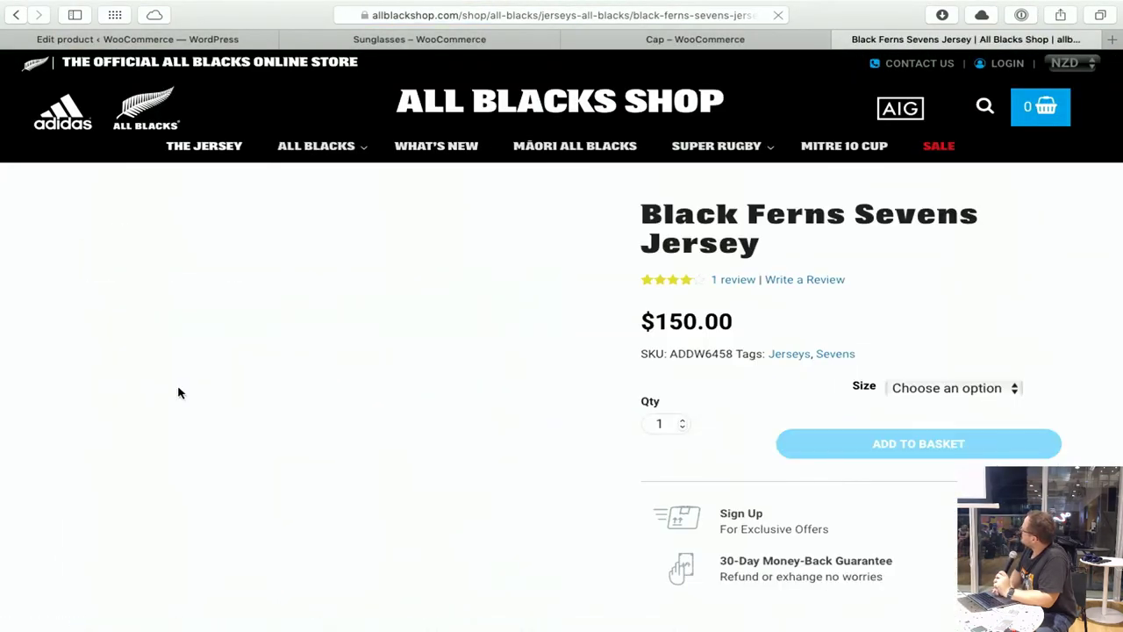
Switch the jersey's size from XL to XXL and back to XL to demonstrate its variations.
click(936, 389)
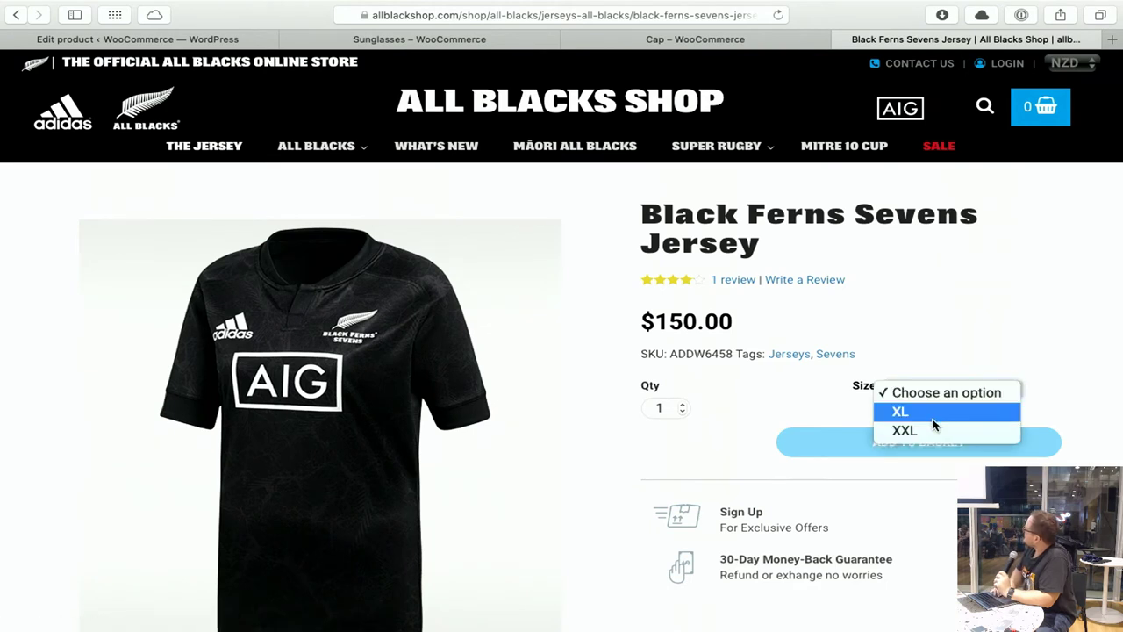
click(933, 419)
click(952, 387)
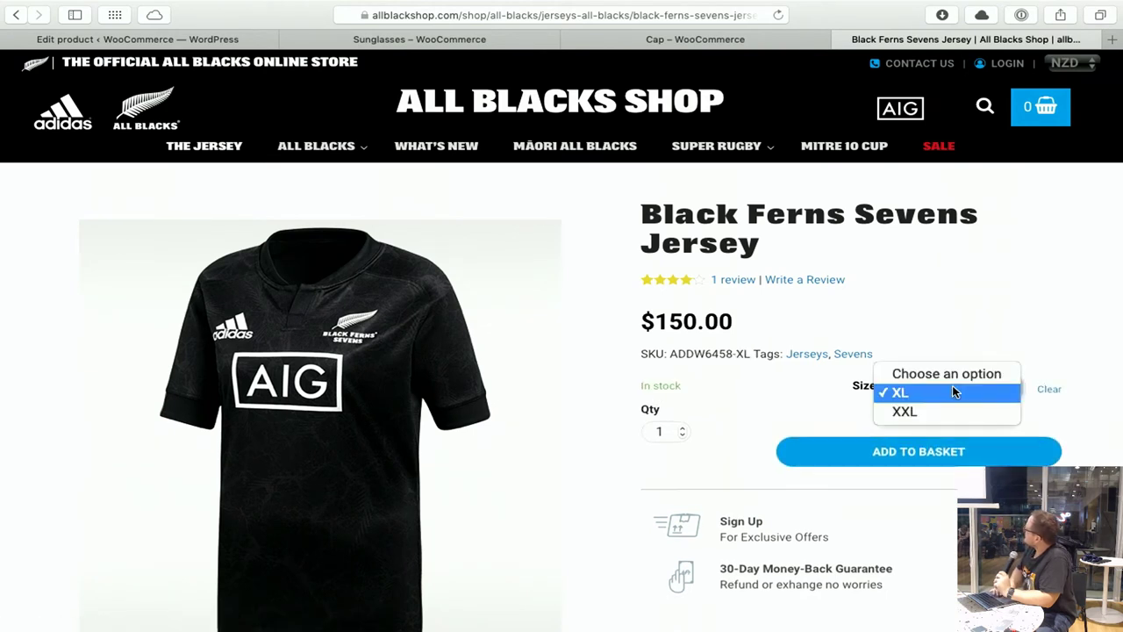
click(933, 410)
click(936, 392)
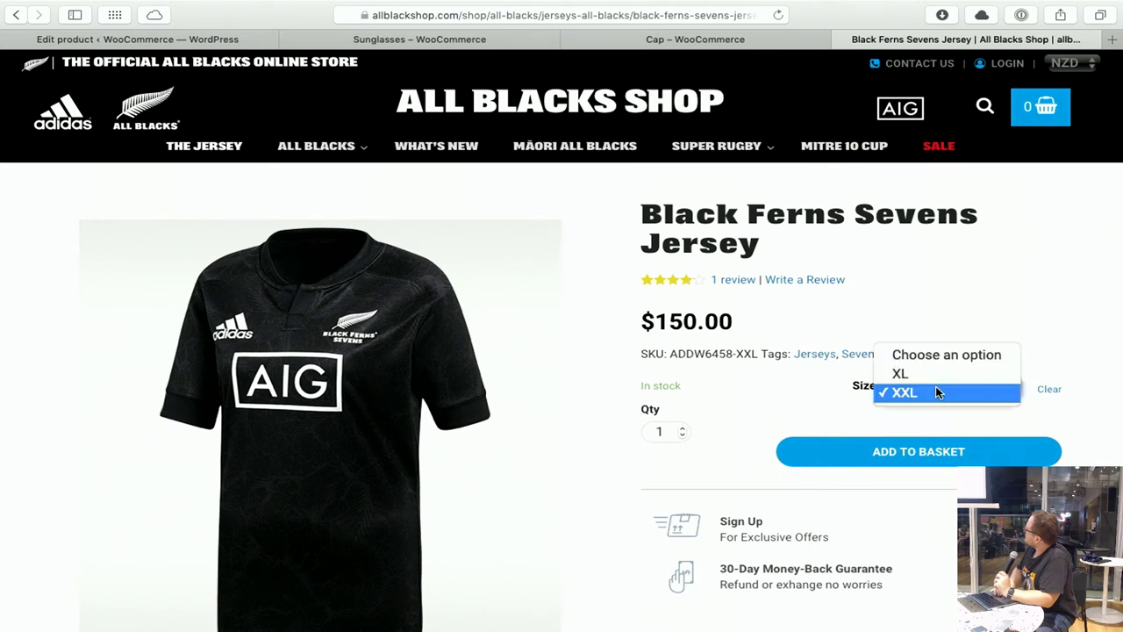
click(917, 375)
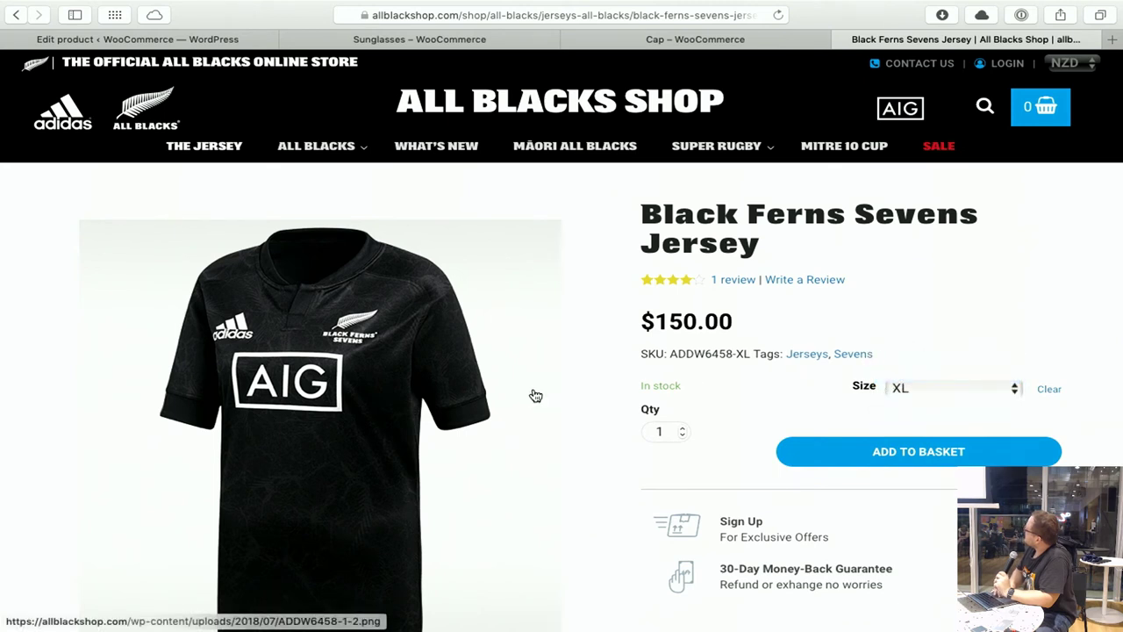
Highlight the Black Ferns Sevens Jersey's stock status and switch its size to XXL.
triple_click(667, 385)
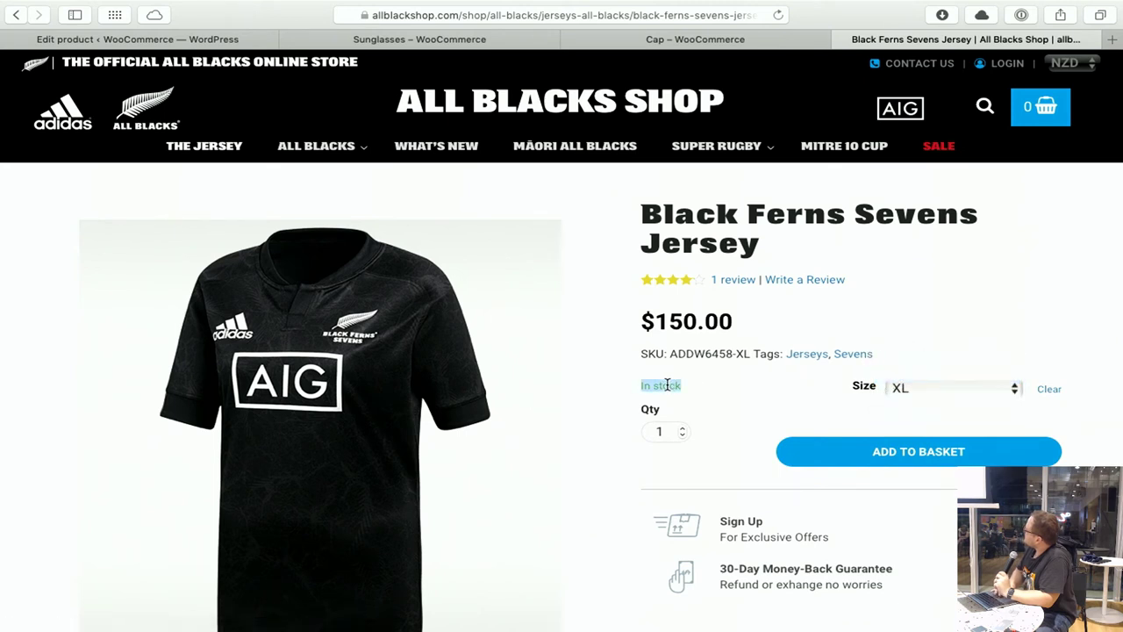
click(912, 391)
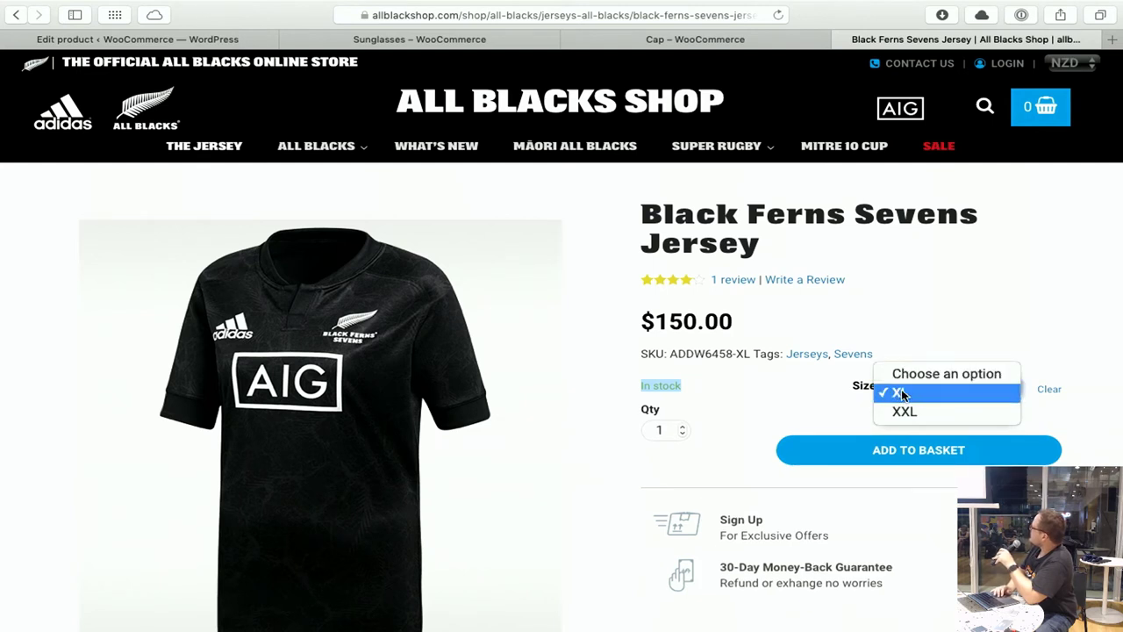
click(914, 412)
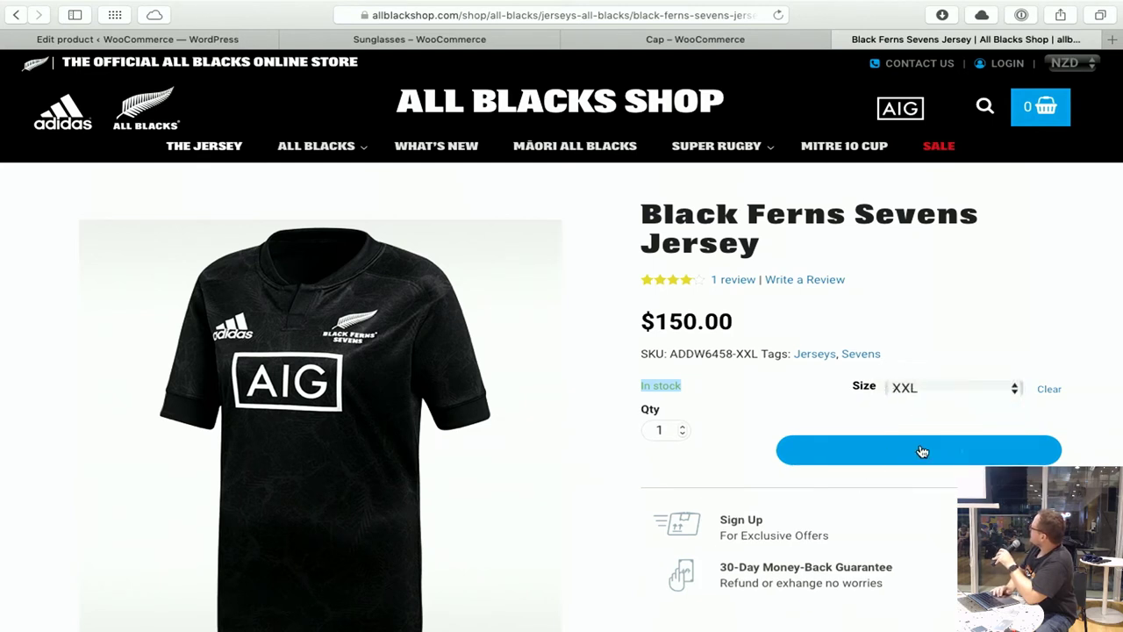
click(923, 451)
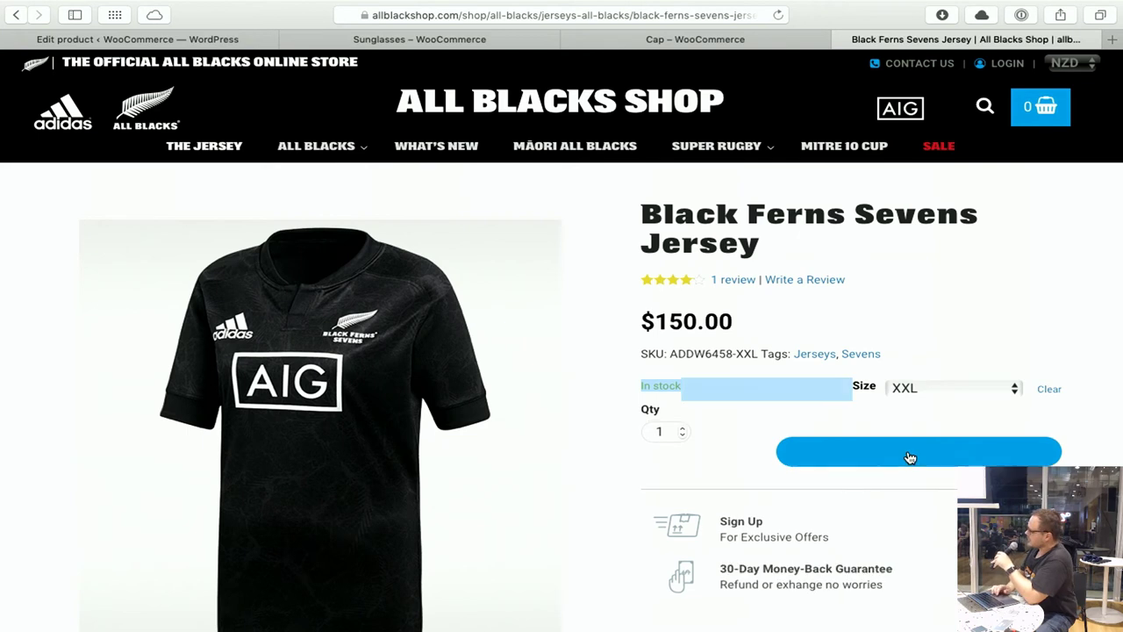
Highlight the full availability message on the Cap store page and return to the Cap product editor.
click(699, 40)
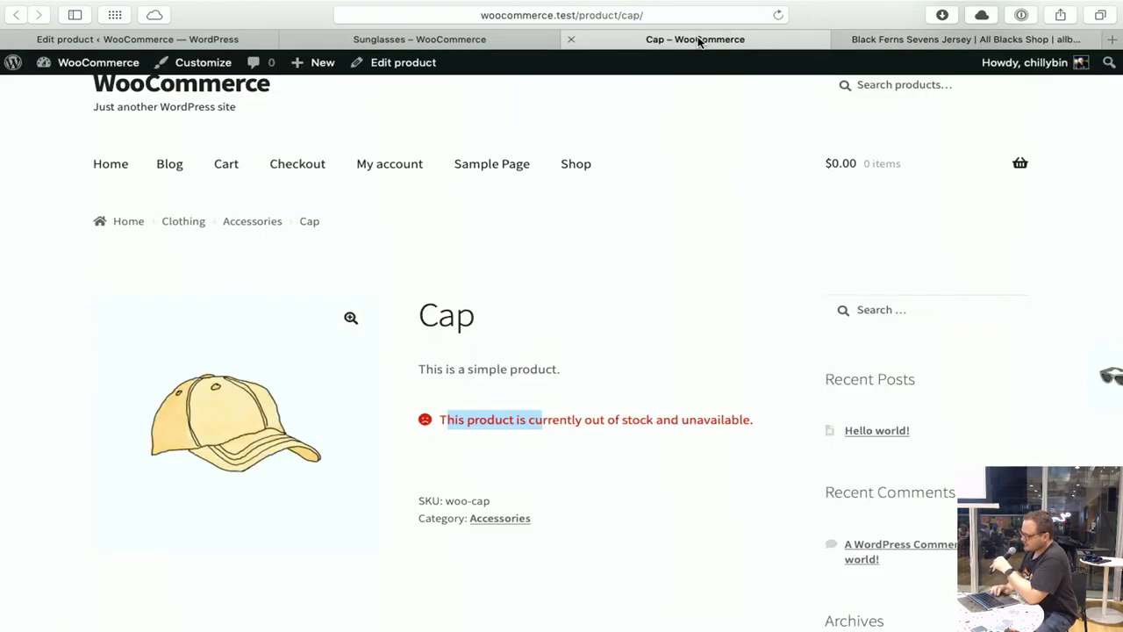
triple_click(491, 421)
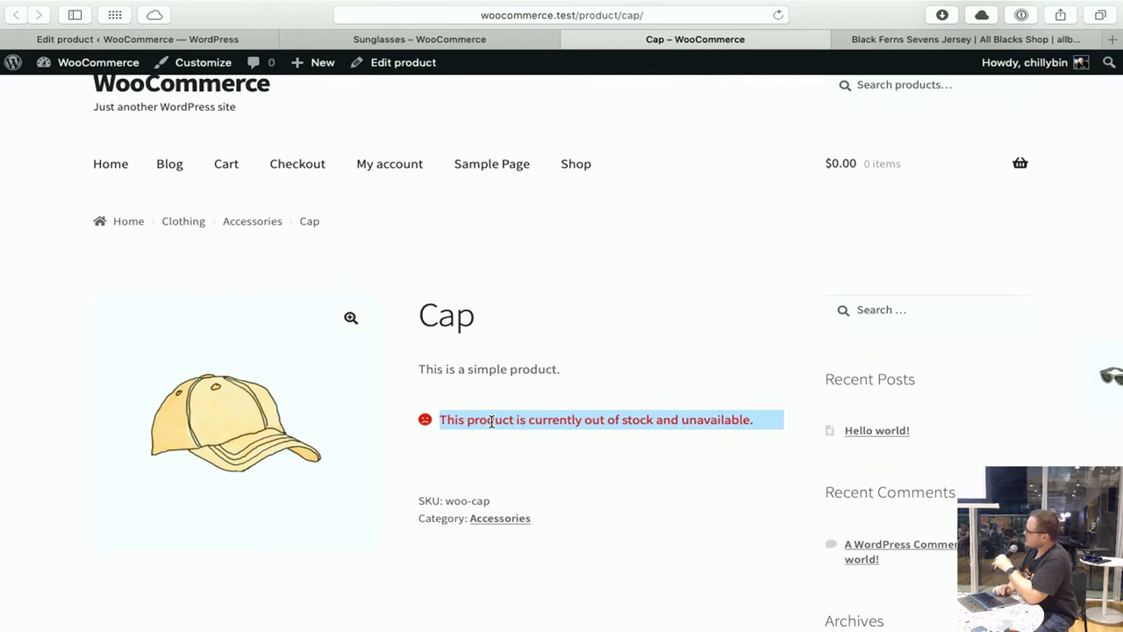
click(386, 39)
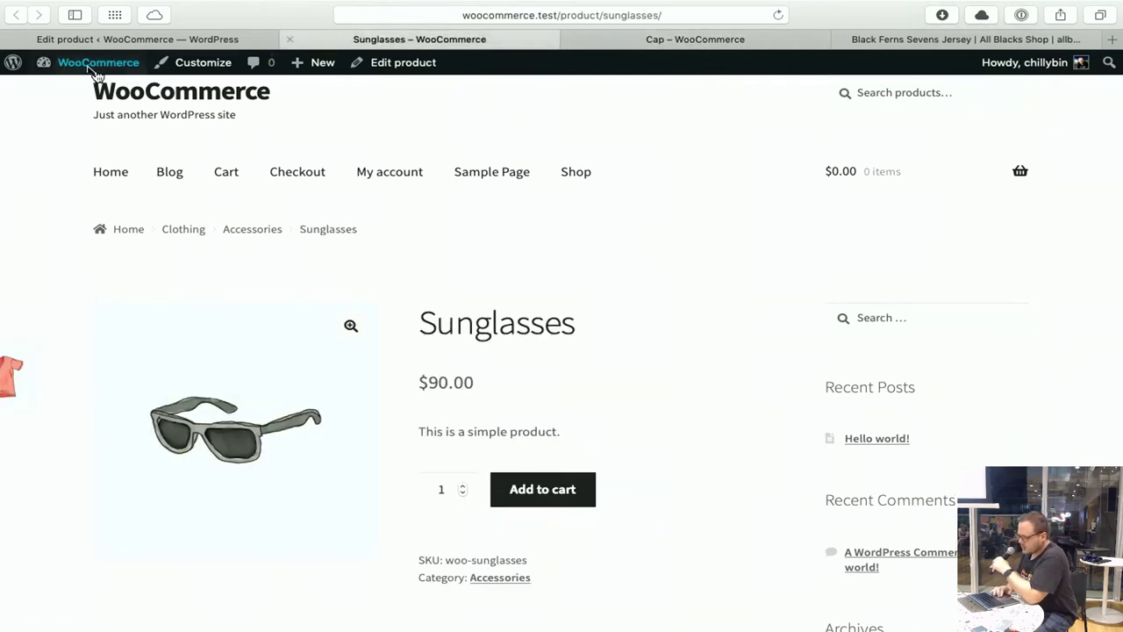
click(136, 39)
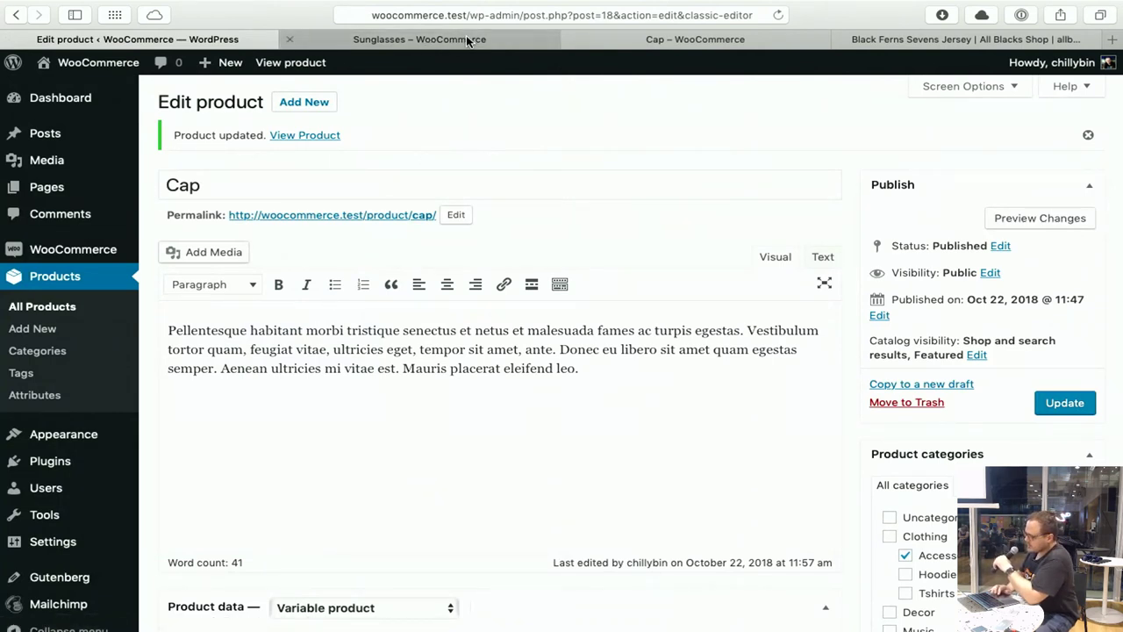
Add the Sunglasses to the cart, open the cart, and proceed to the checkout form's payment section.
click(374, 39)
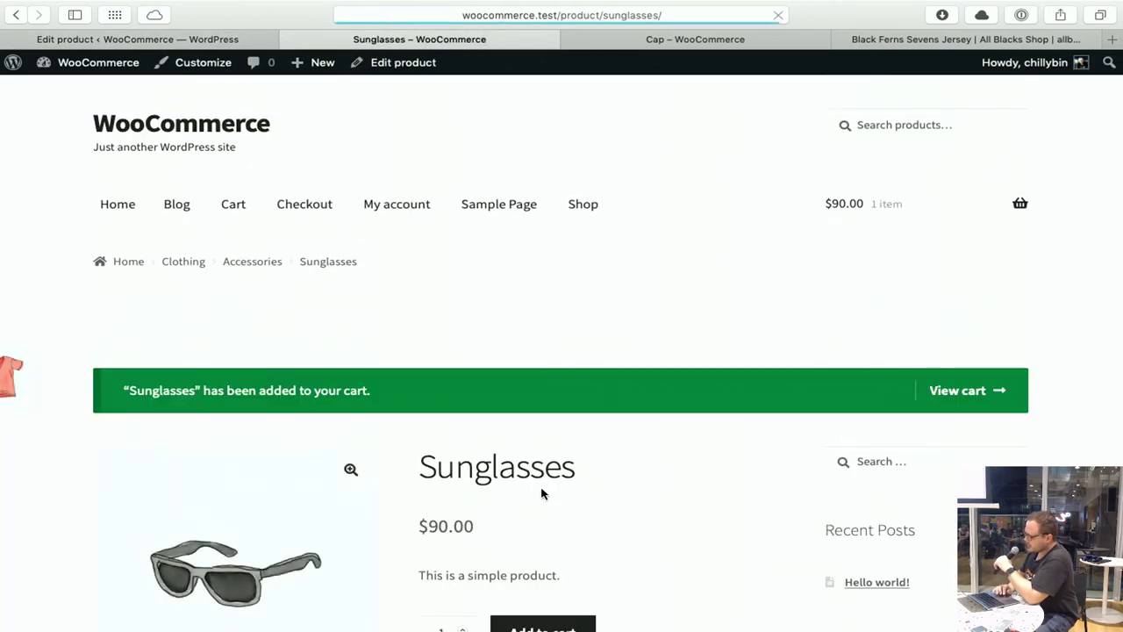
scroll(690, 366, down, 2)
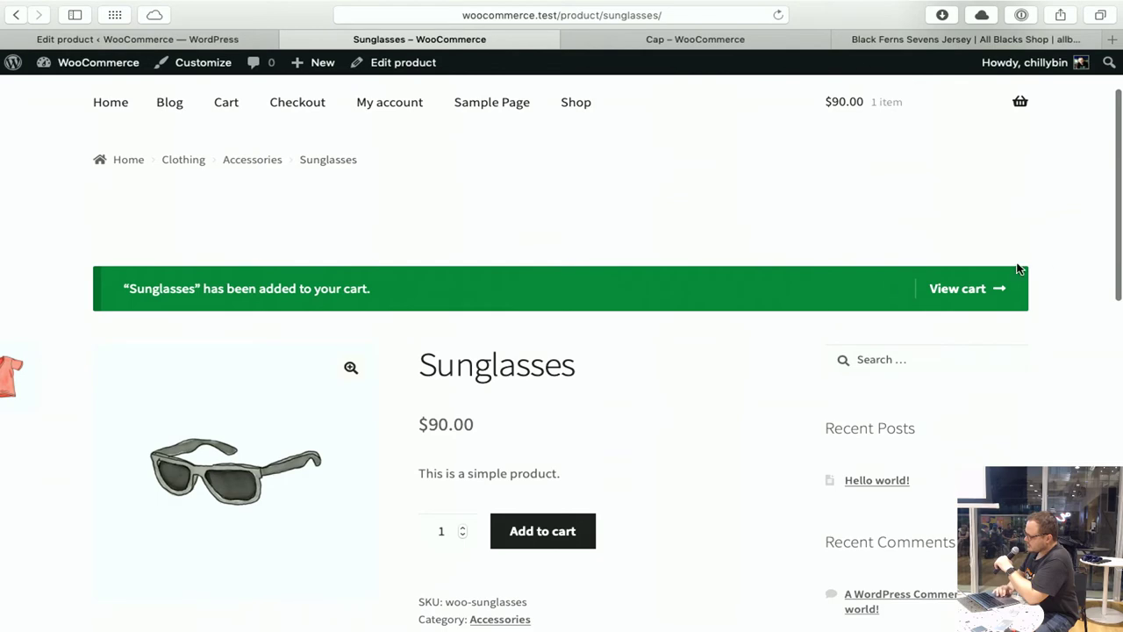
click(967, 287)
scroll(970, 298, down, 5)
scroll(971, 299, down, 4)
click(595, 437)
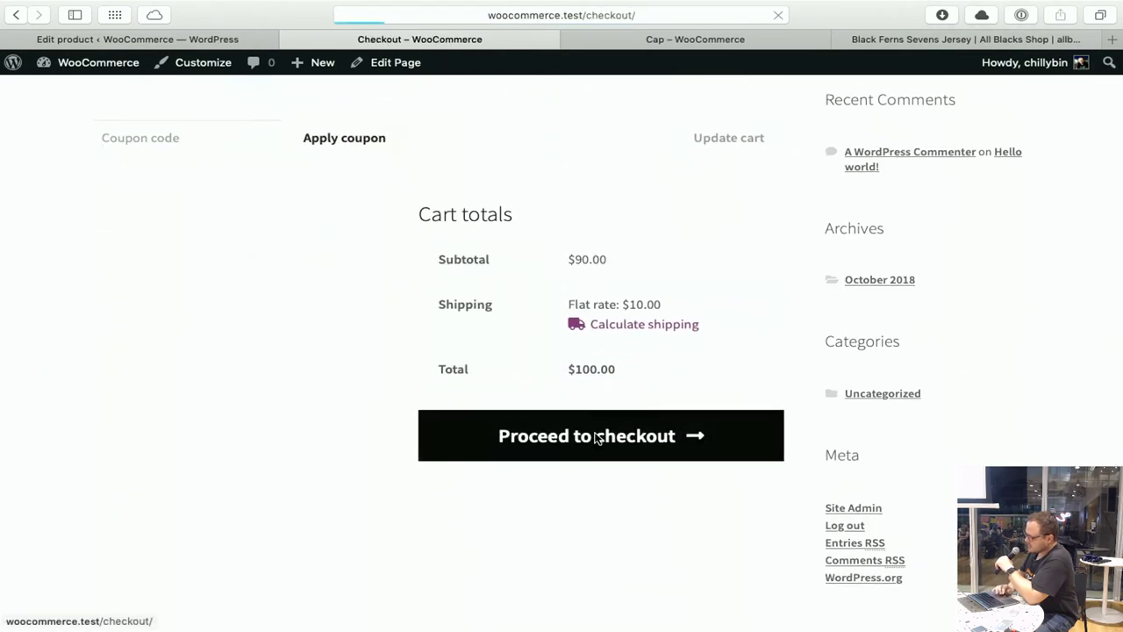
scroll(595, 438, down, 12)
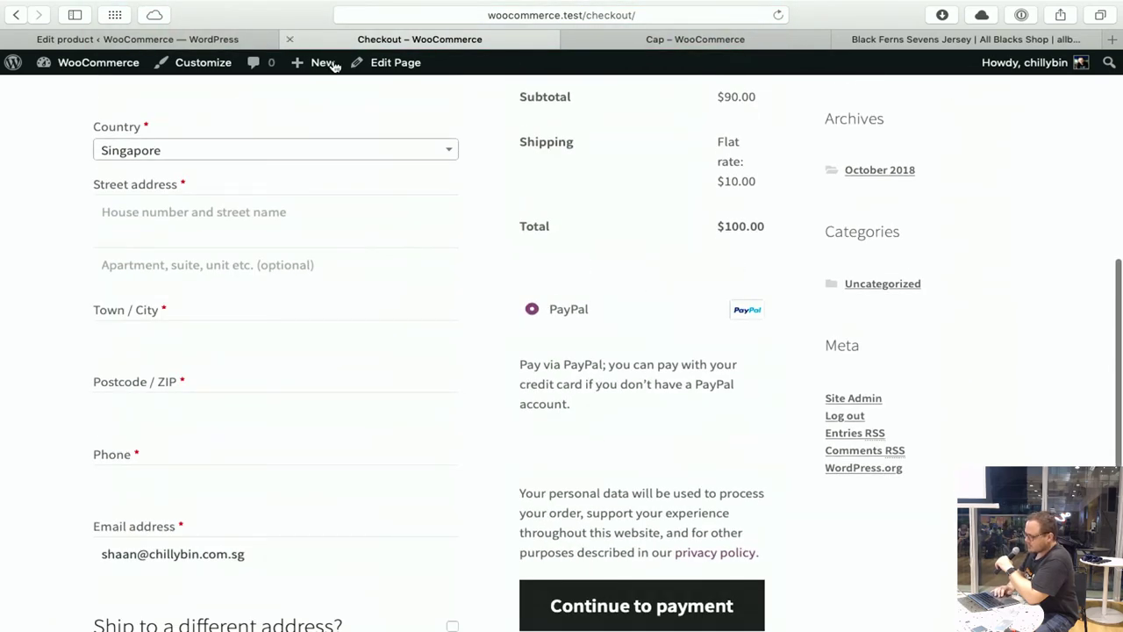
Open the General page of the WooCommerce settings in the store admin.
click(228, 39)
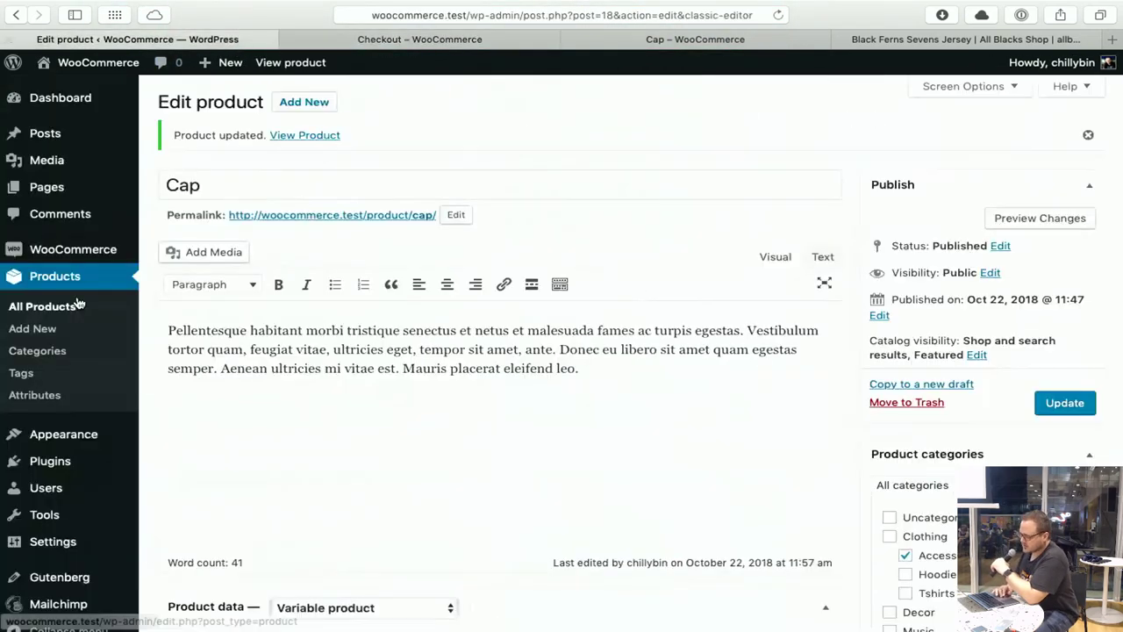
mouse_move(112, 245)
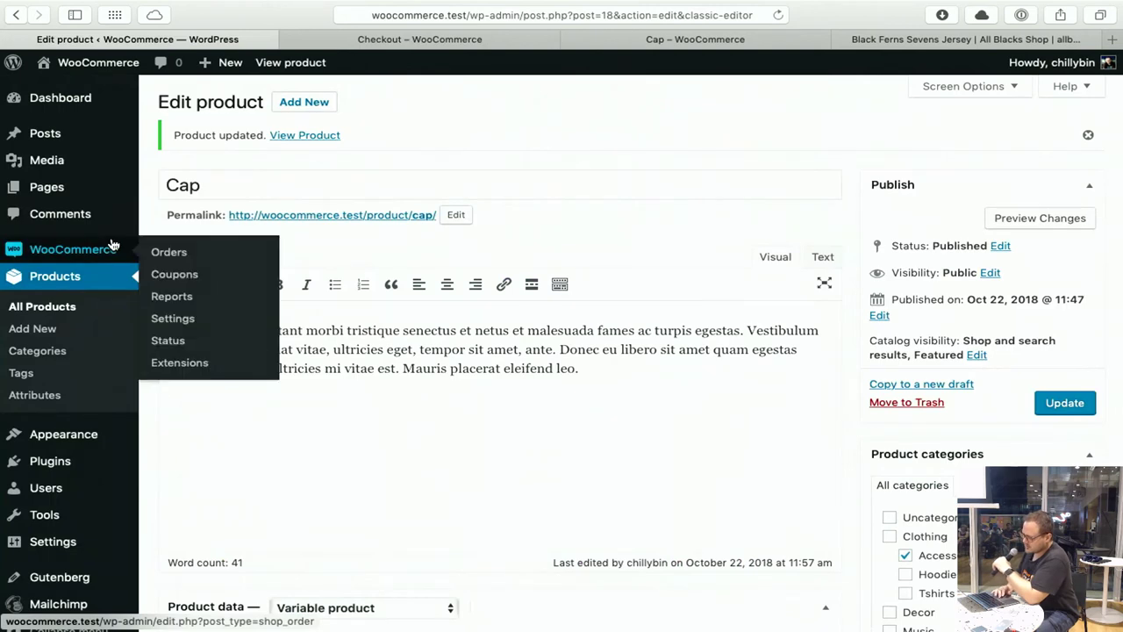
click(193, 321)
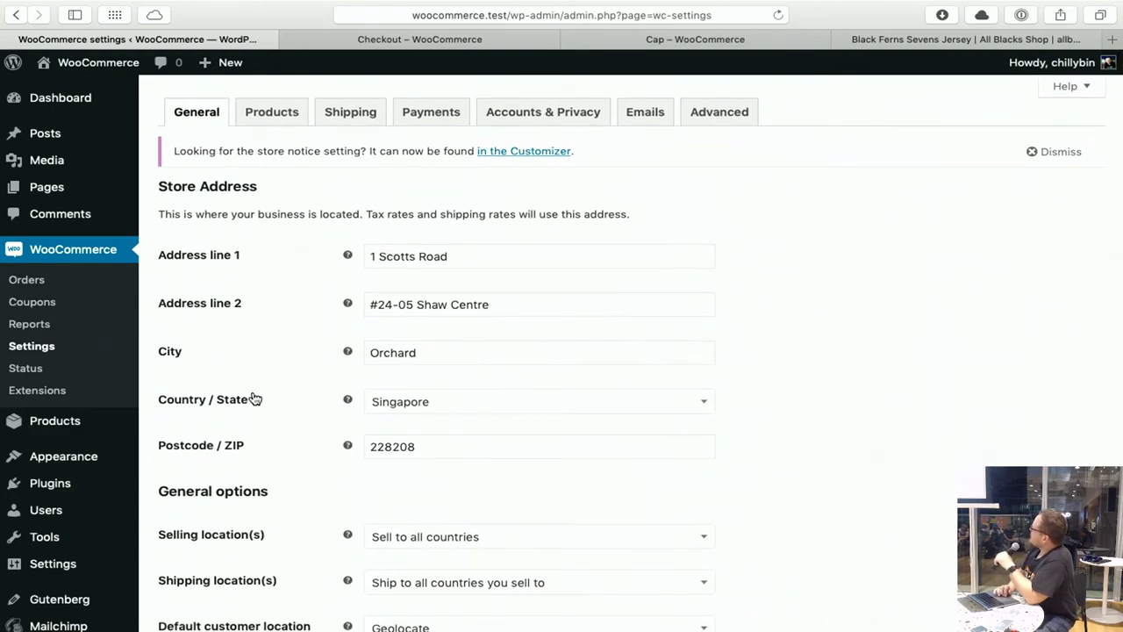
scroll(253, 397, down, 2)
scroll(252, 390, up, 2)
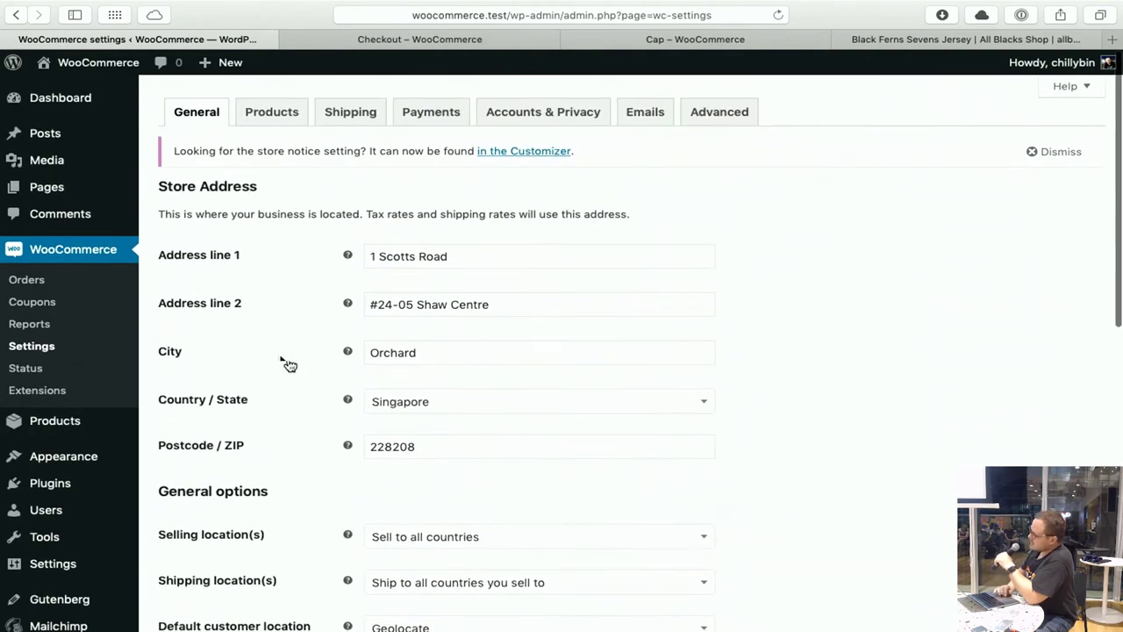
click(43, 347)
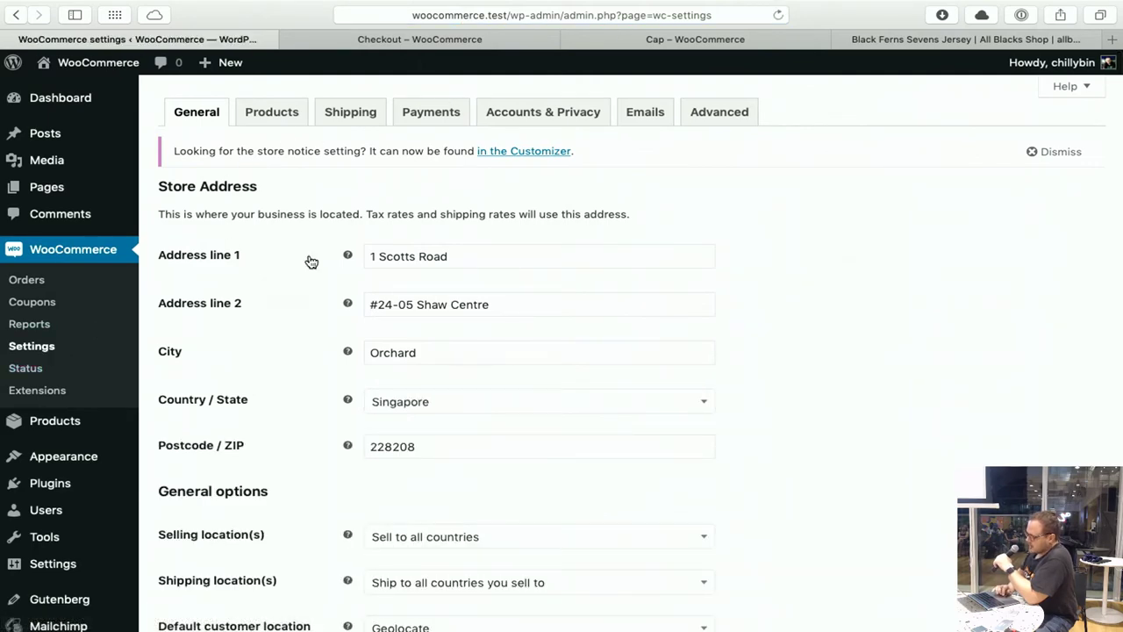
Review the General settings from the store address to the currency options, and open the Products settings without saving.
scroll(310, 261, down, 2)
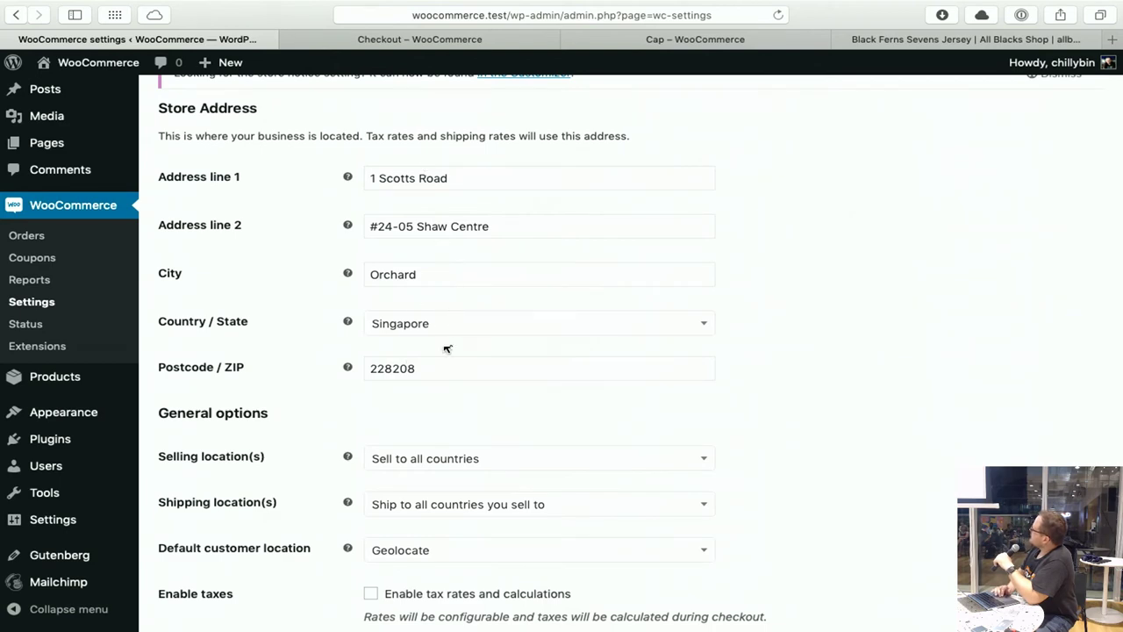
scroll(420, 342, down, 3)
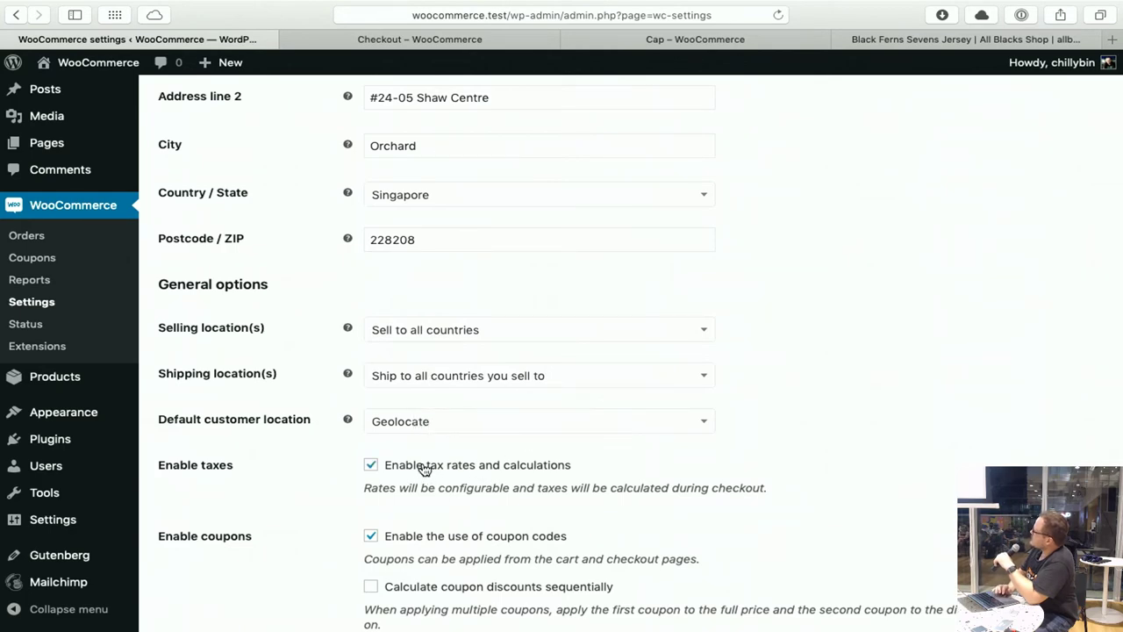
scroll(423, 469, down, 3)
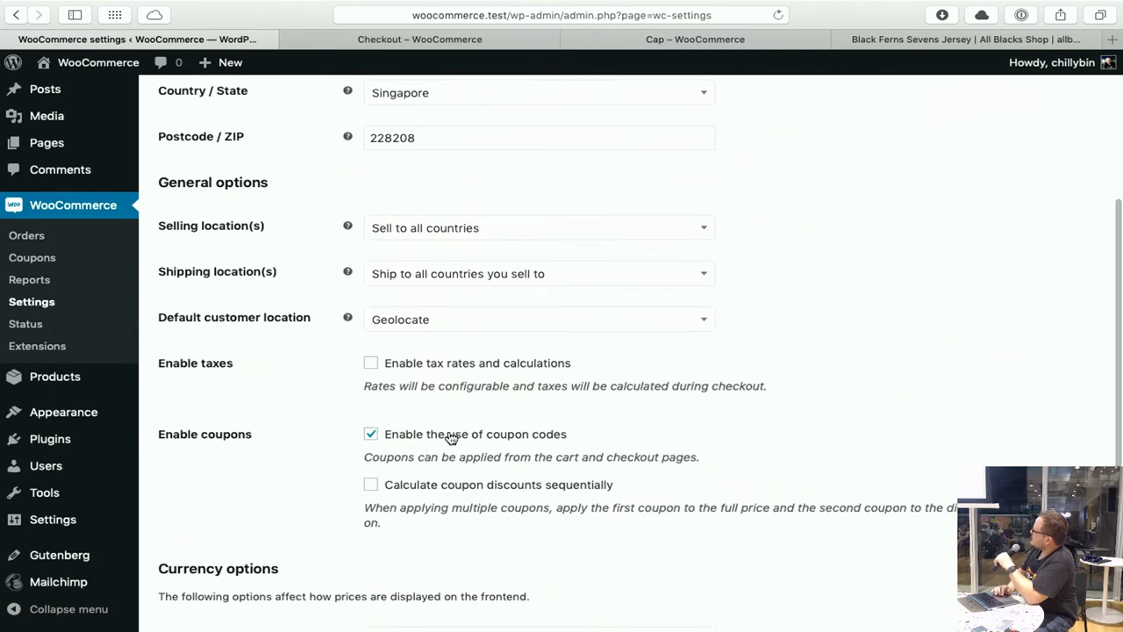
scroll(479, 579, down, 6)
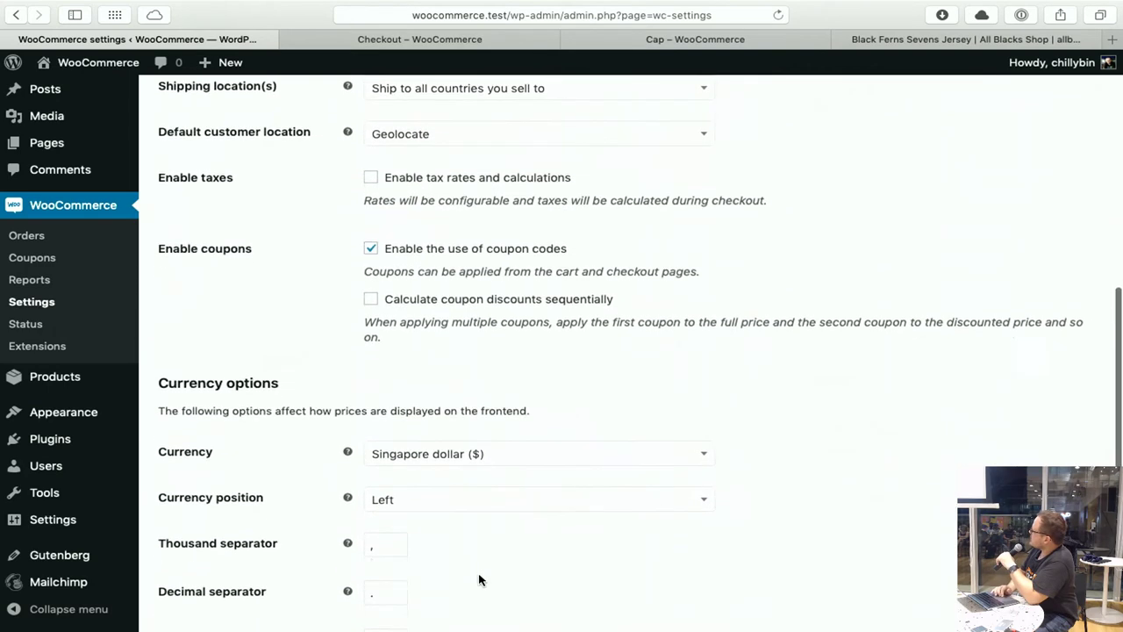
scroll(482, 558, down, 3)
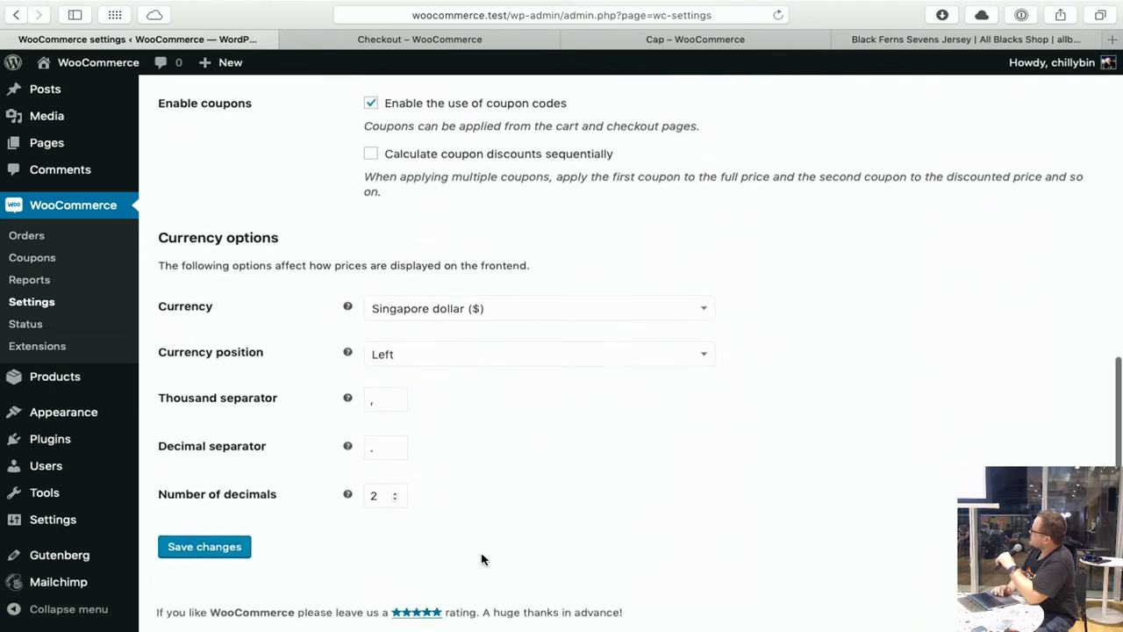
scroll(487, 560, up, 15)
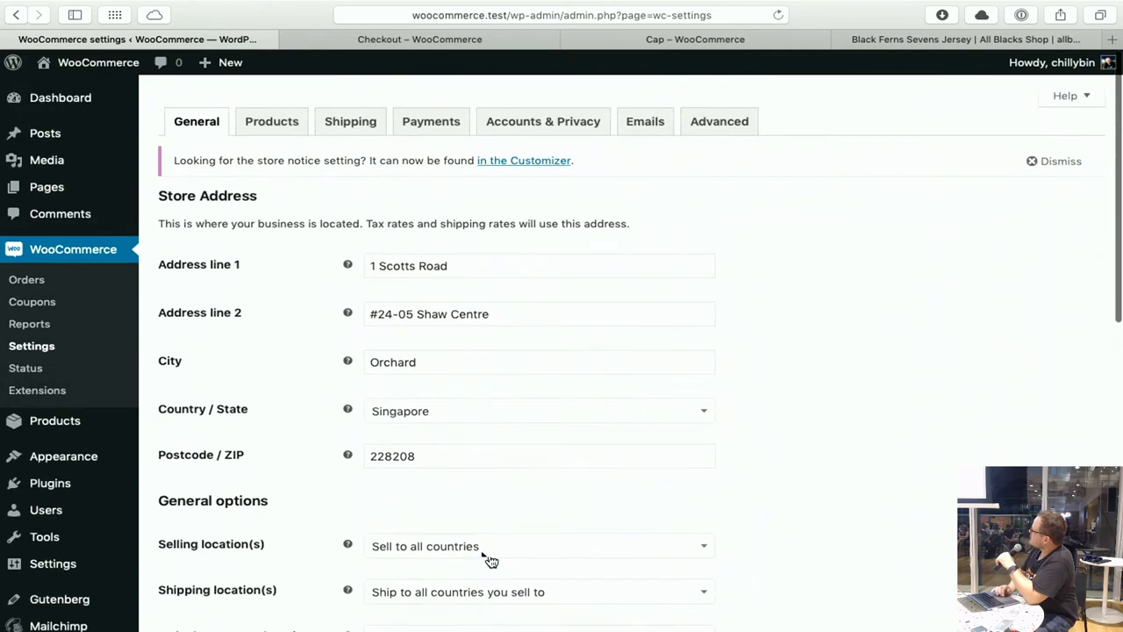
click(290, 120)
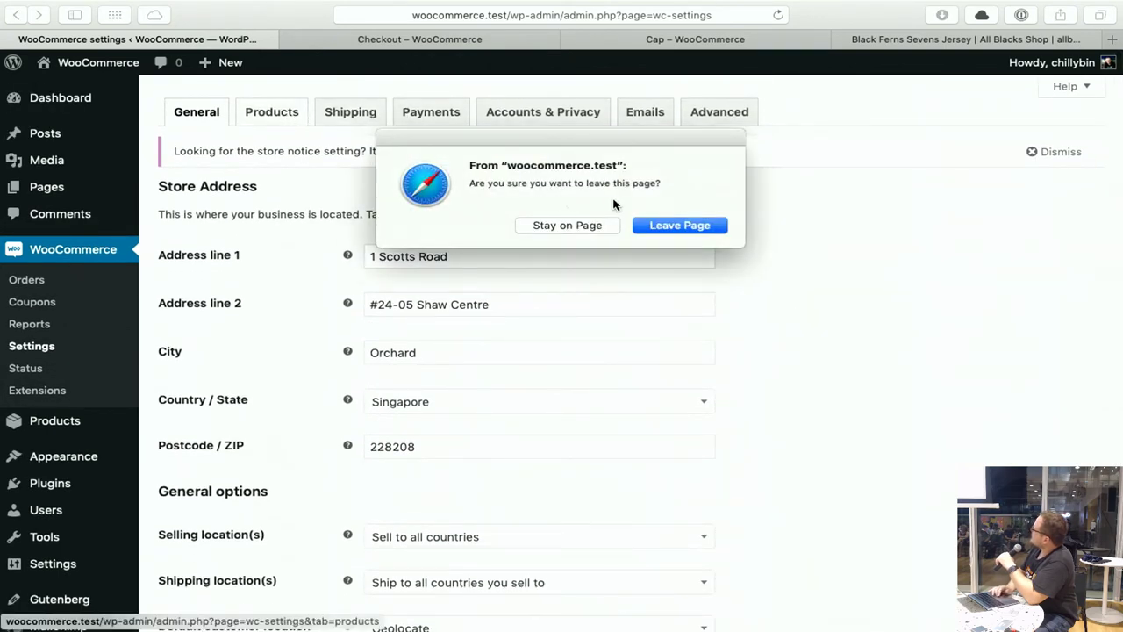
click(669, 230)
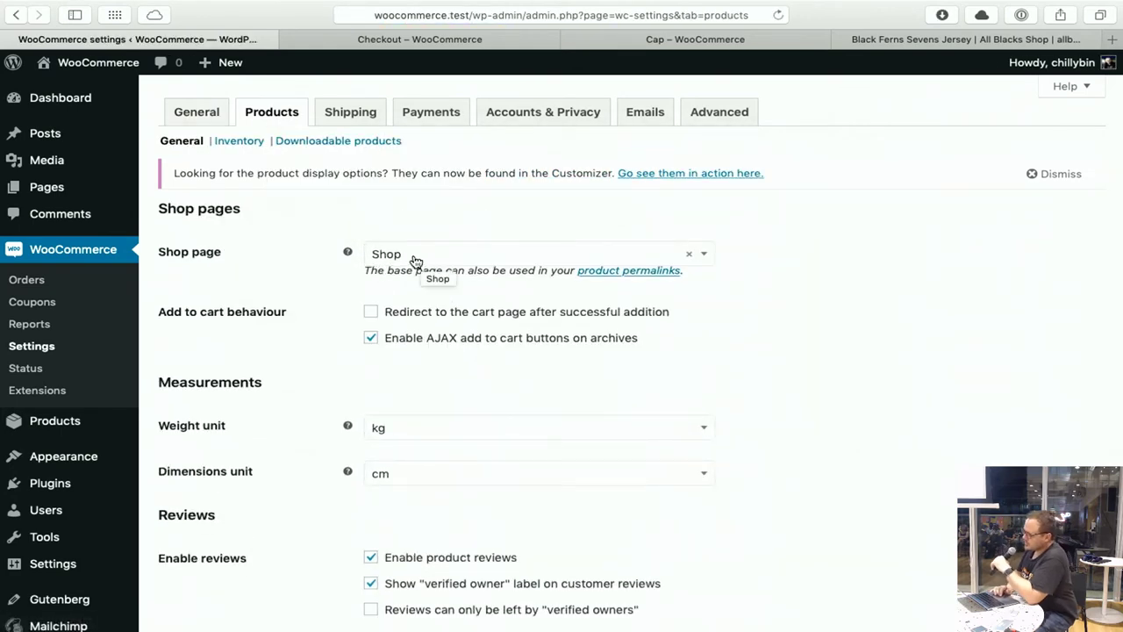
Browse the store's Shop page from the checkout tab and open the Hoodie product page.
click(424, 39)
scroll(670, 171, up, 10)
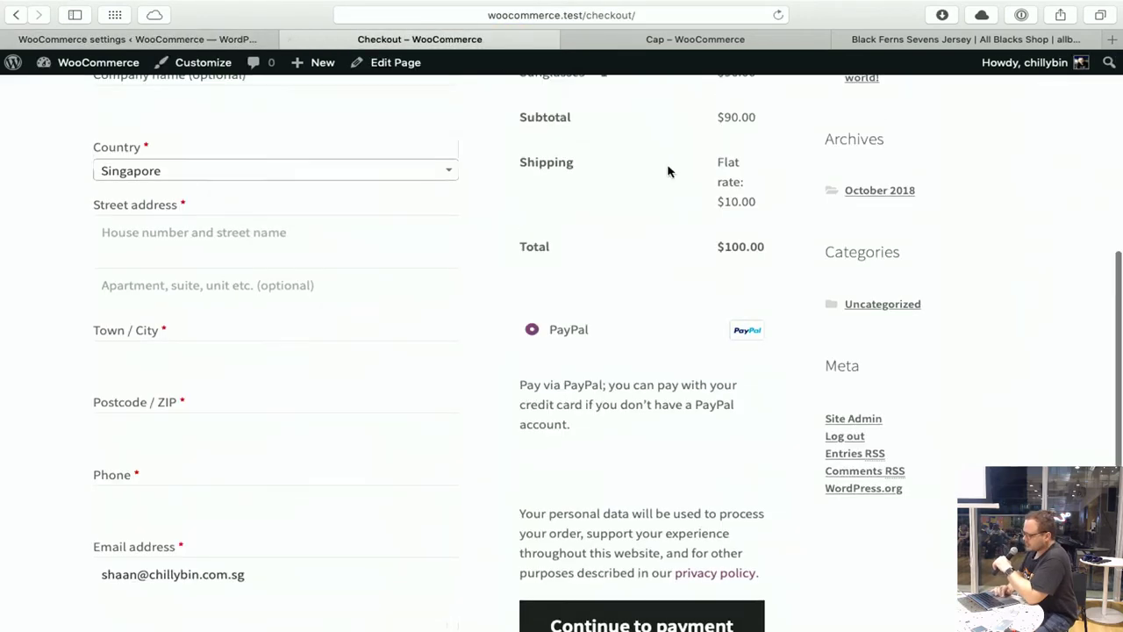
click(574, 211)
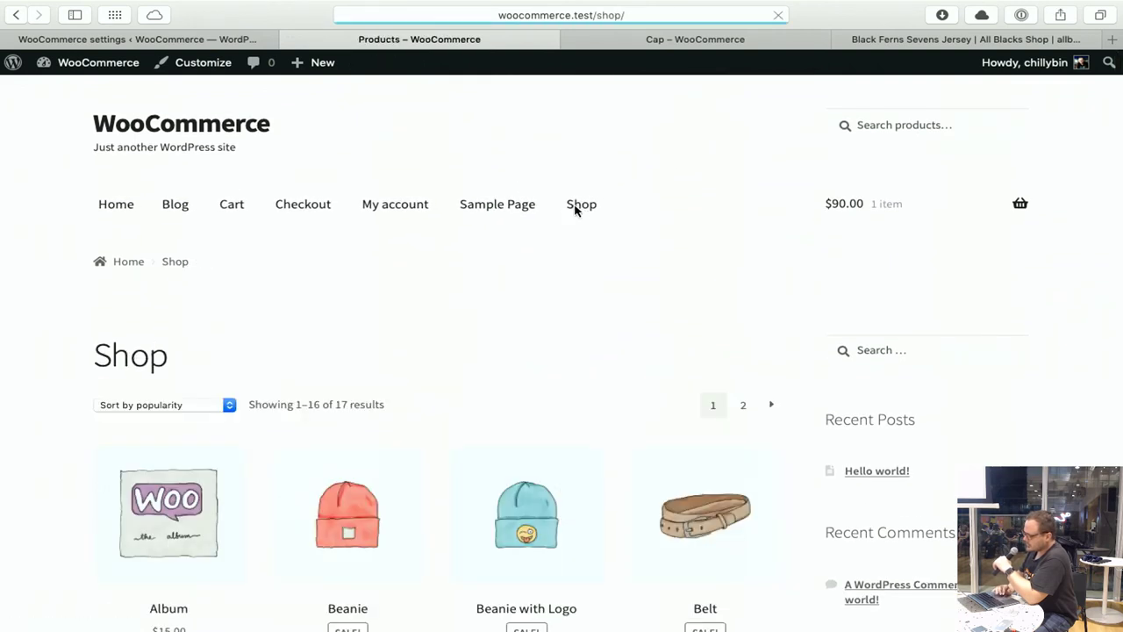
scroll(760, 313, down, 3)
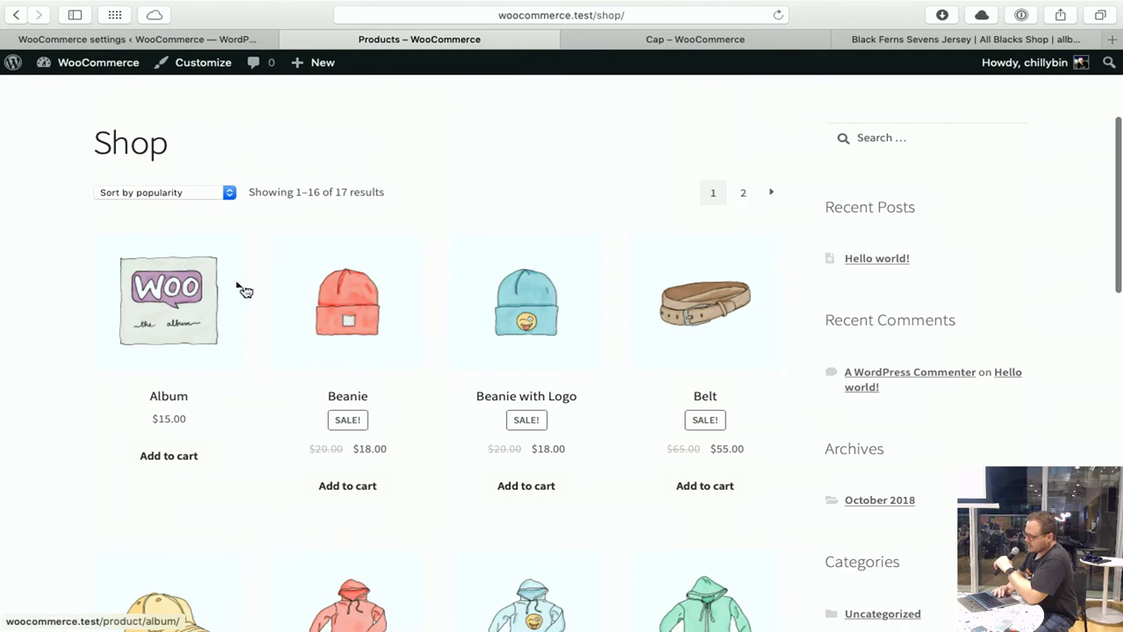
scroll(676, 343, down, 5)
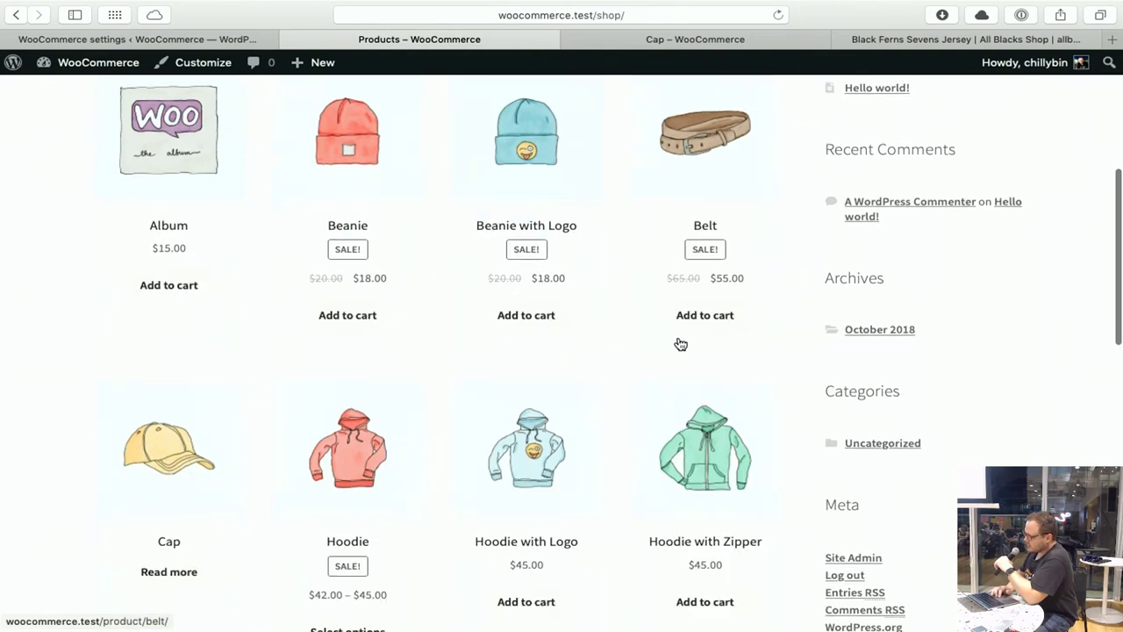
scroll(677, 342, down, 6)
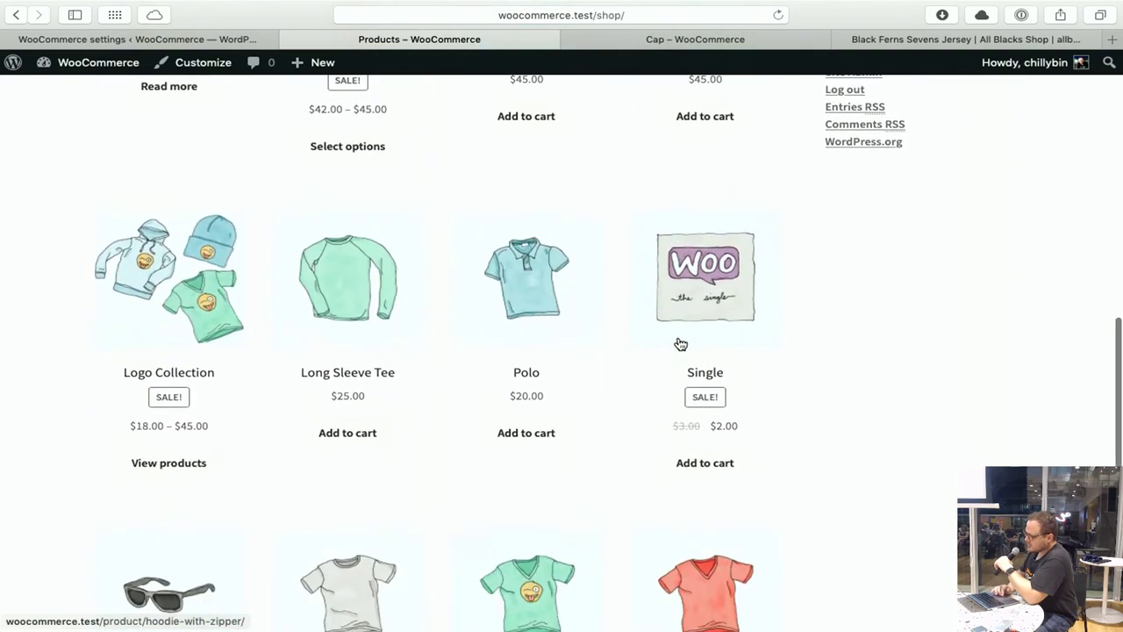
scroll(677, 343, up, 5)
click(323, 244)
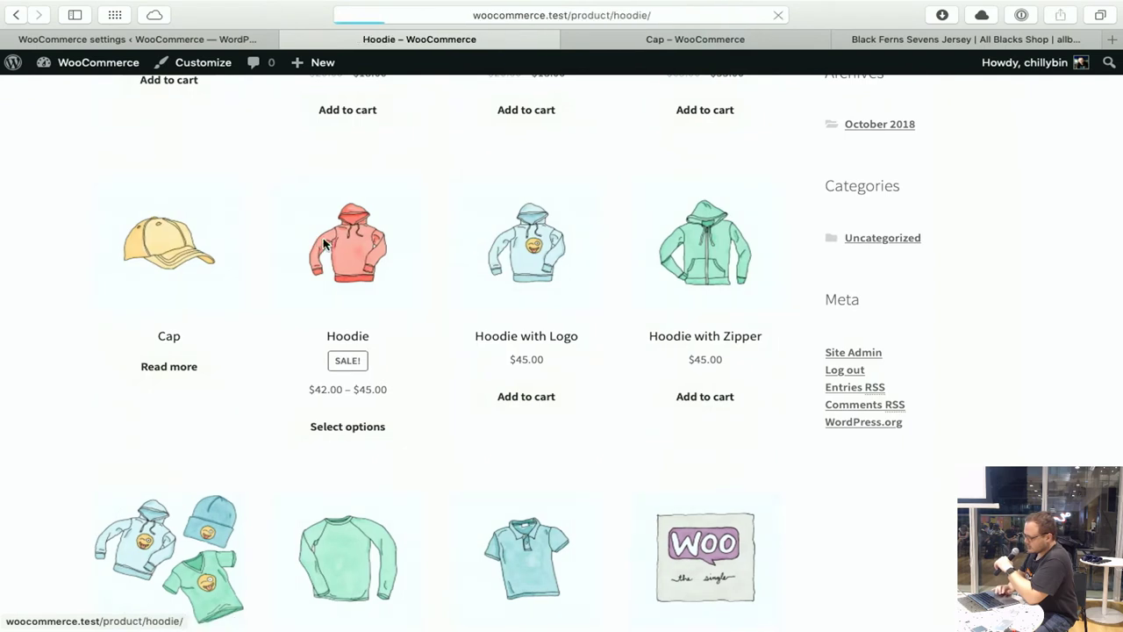
Choose the Hoodie variation with Color set to Blue and Logo set to No, and view its image and description.
scroll(323, 244, down, 3)
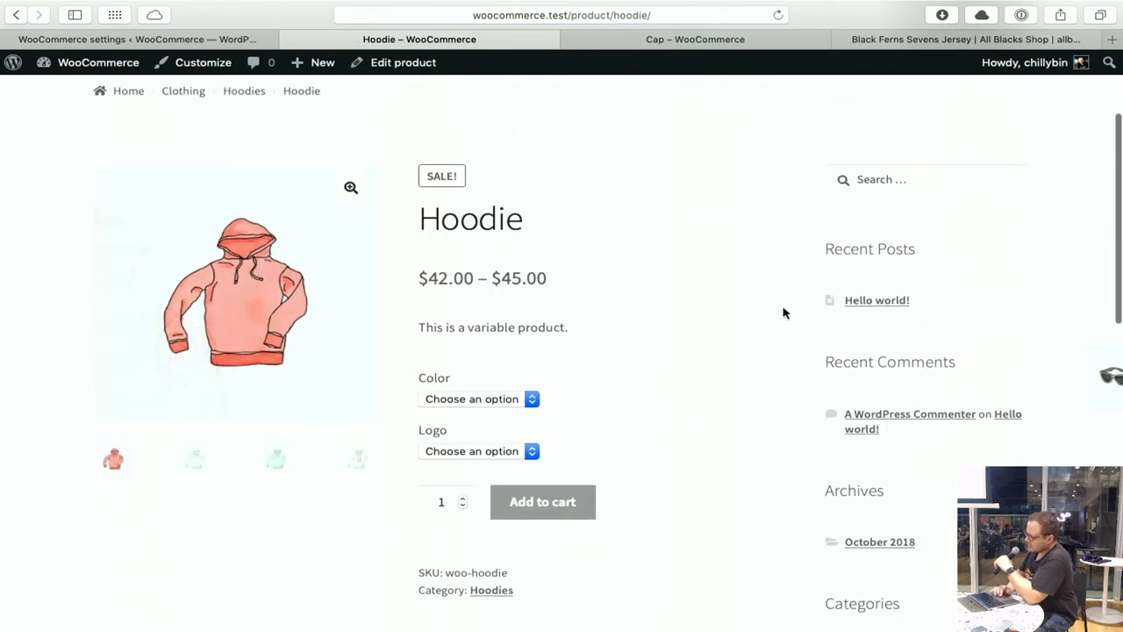
click(484, 399)
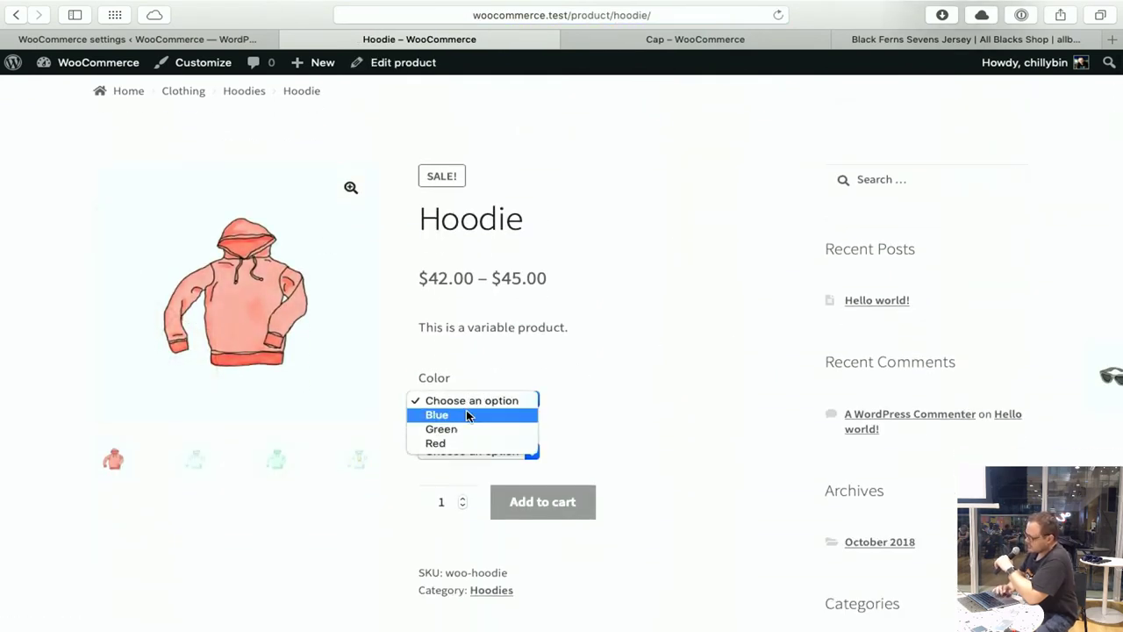
click(466, 411)
click(471, 452)
click(458, 482)
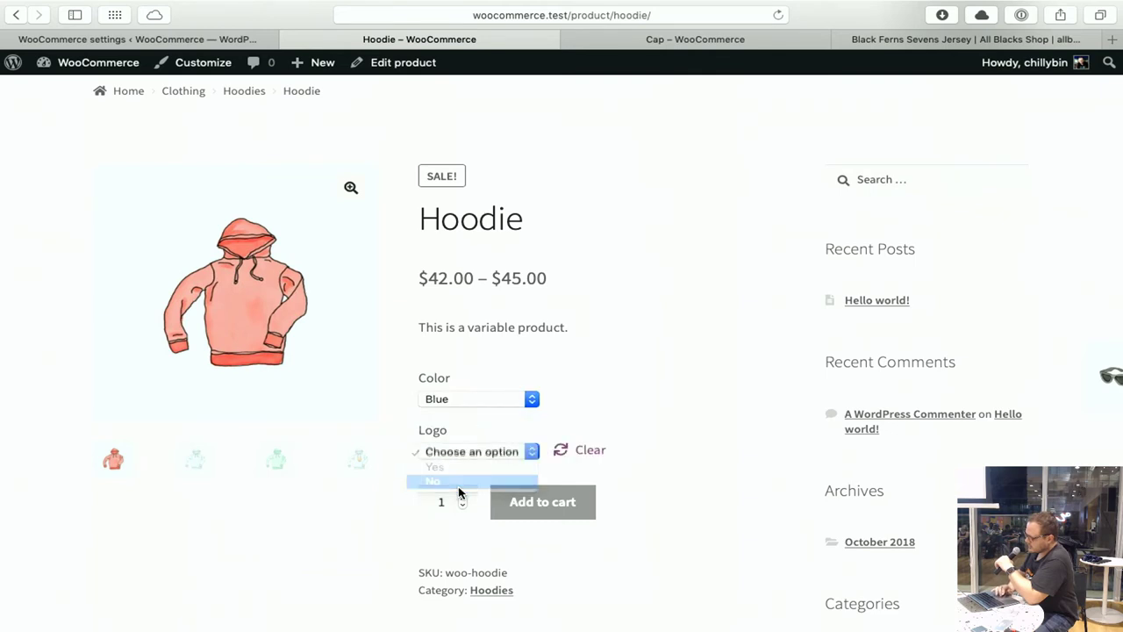
scroll(479, 468, down, 2)
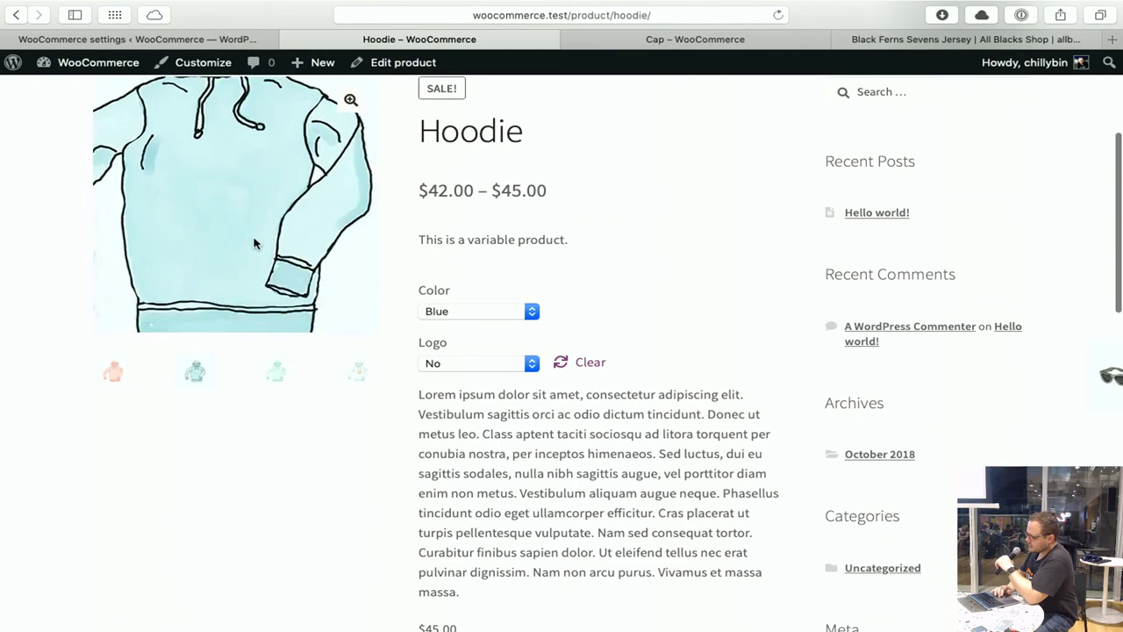
Return to the WooCommerce settings and review the Products General options for shop page, measurements, reviews and ratings.
click(217, 41)
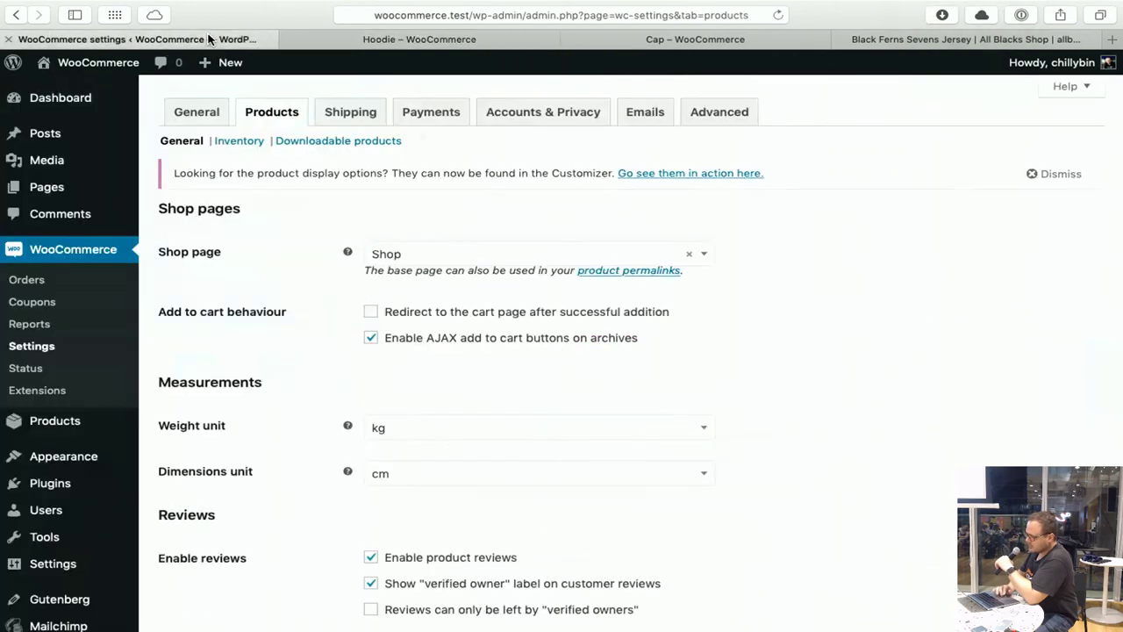
scroll(329, 385, down, 4)
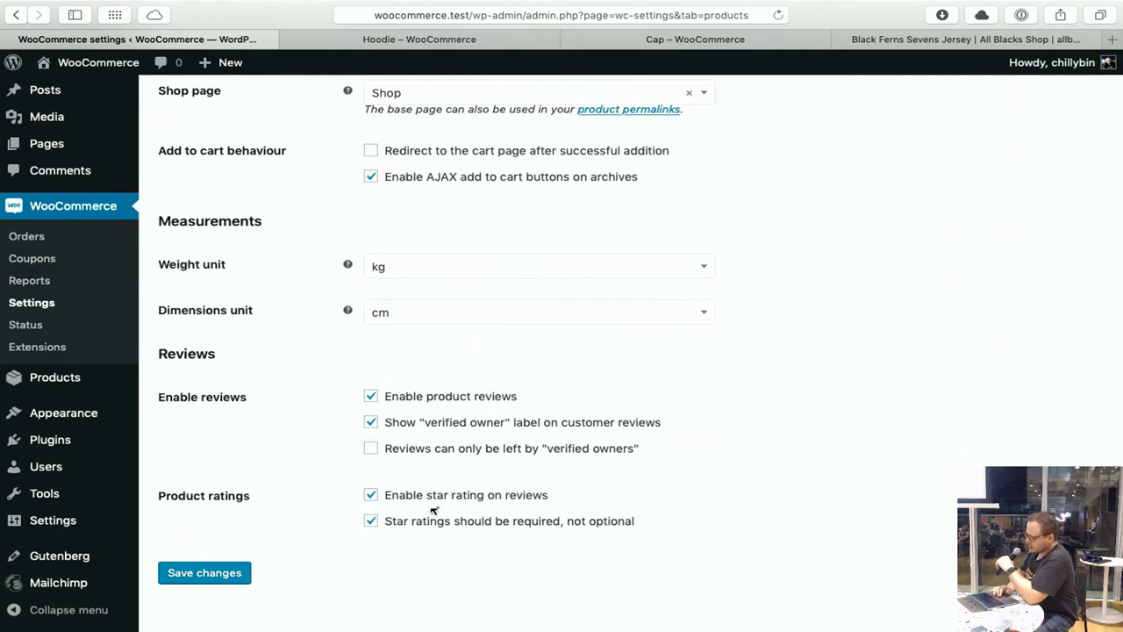
scroll(378, 399, up, 4)
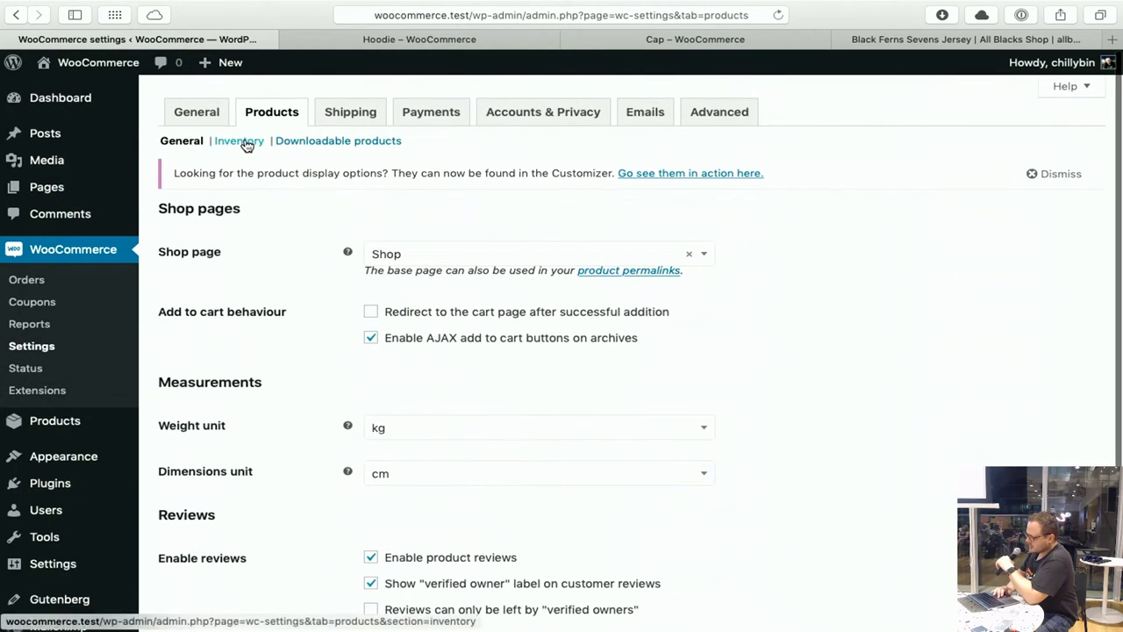
Set the low stock threshold to 20 in the Products Inventory settings.
click(242, 142)
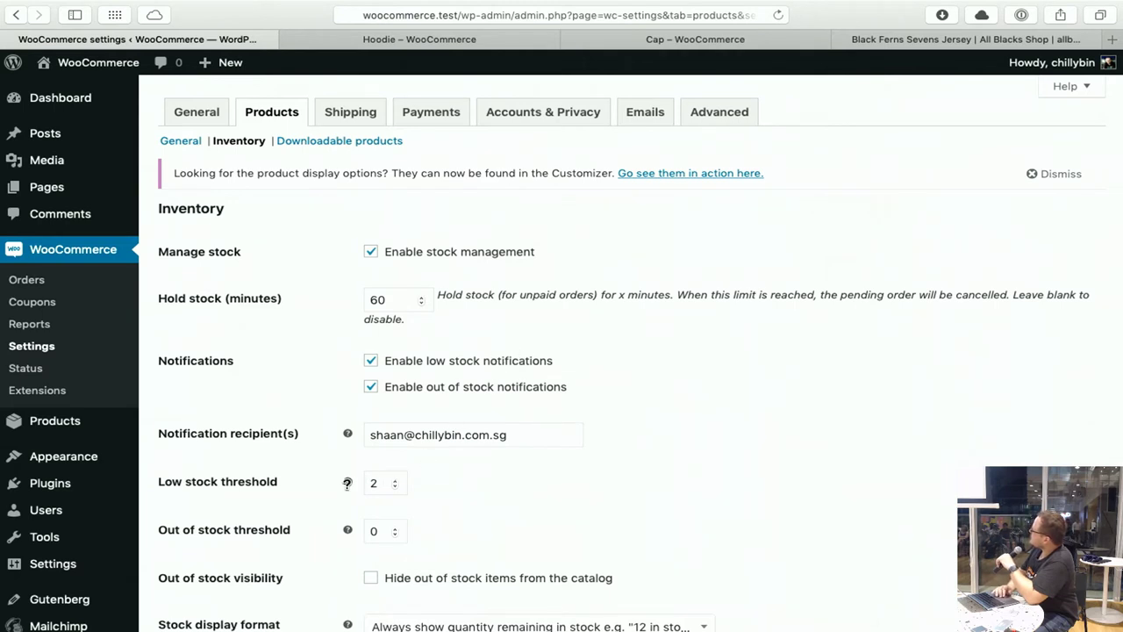
click(373, 481)
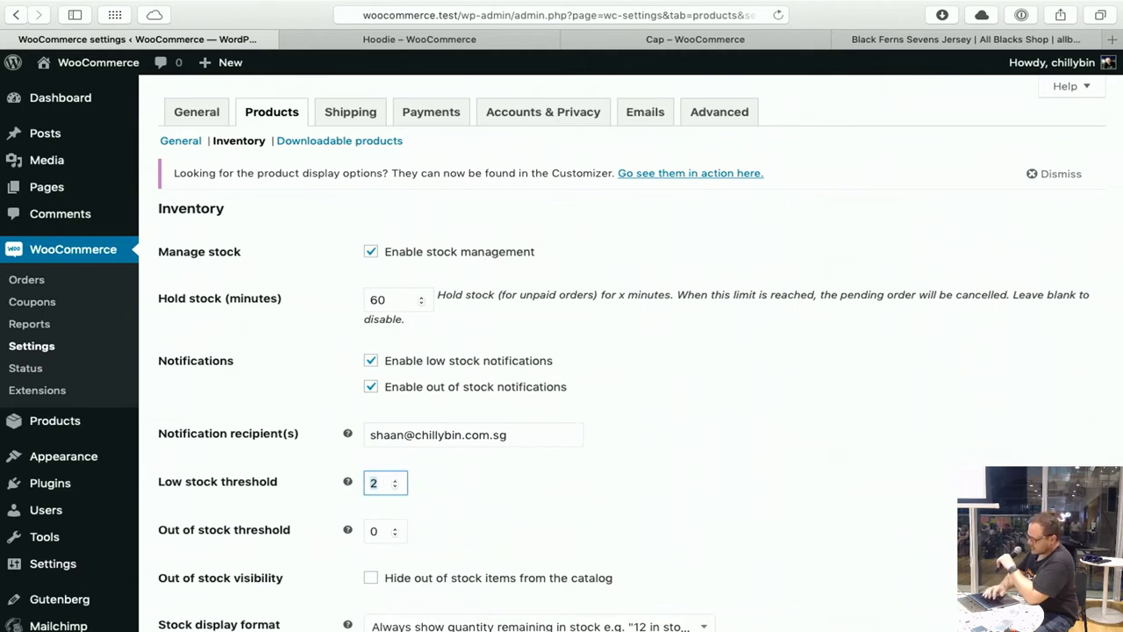
click(484, 489)
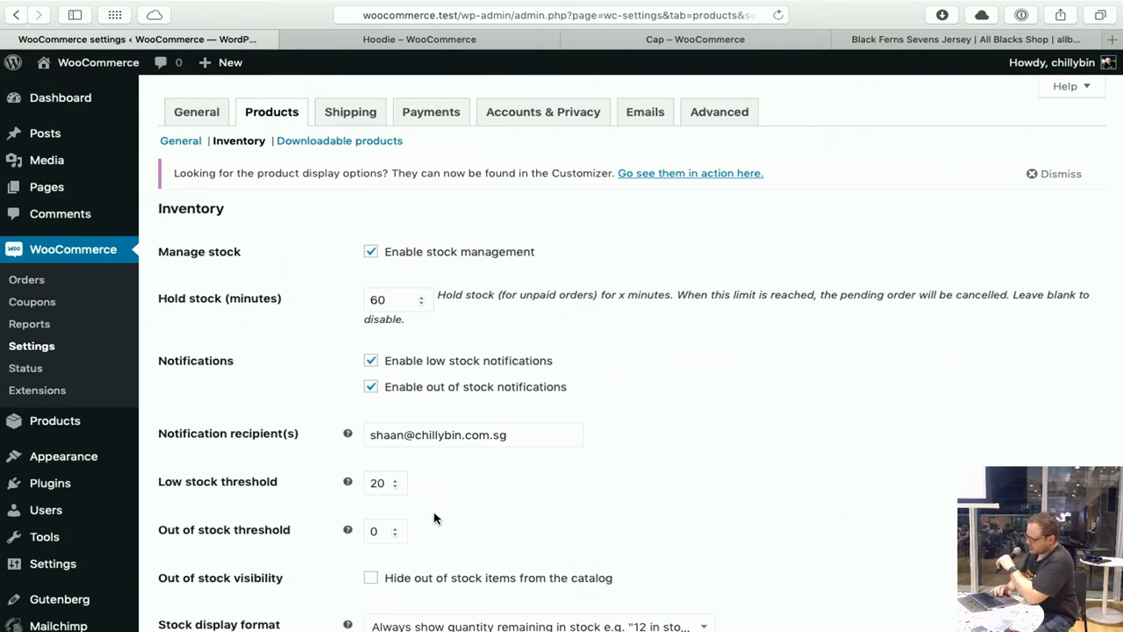
Hide out of stock items from the catalog, set the stock display format to "Never show quantity remaining in stock", and save.
scroll(433, 518, down, 3)
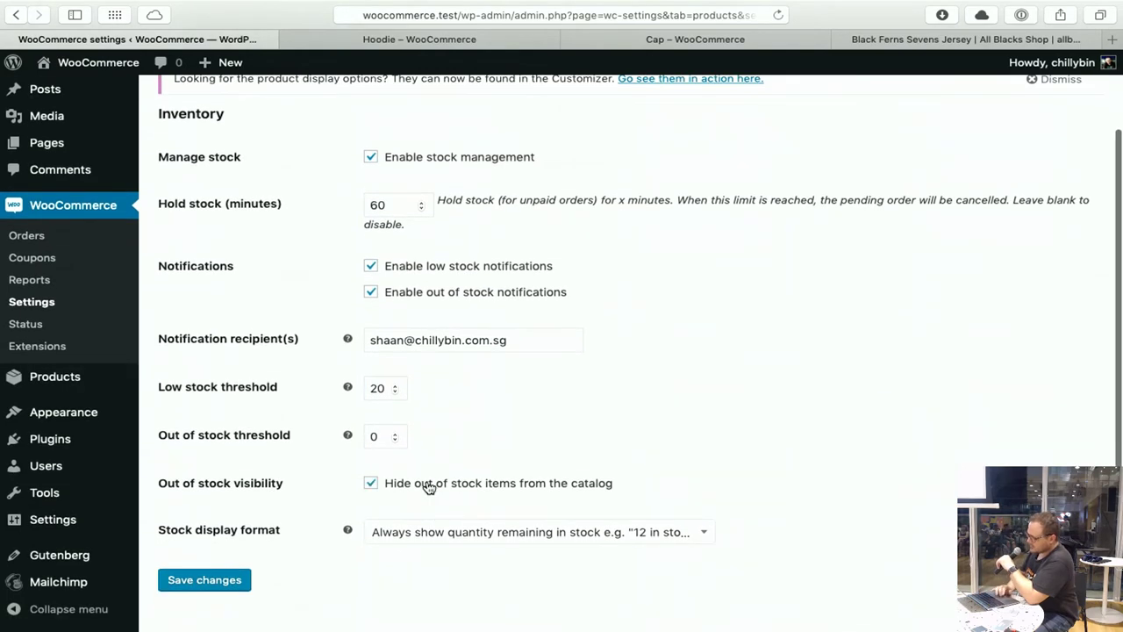
click(507, 533)
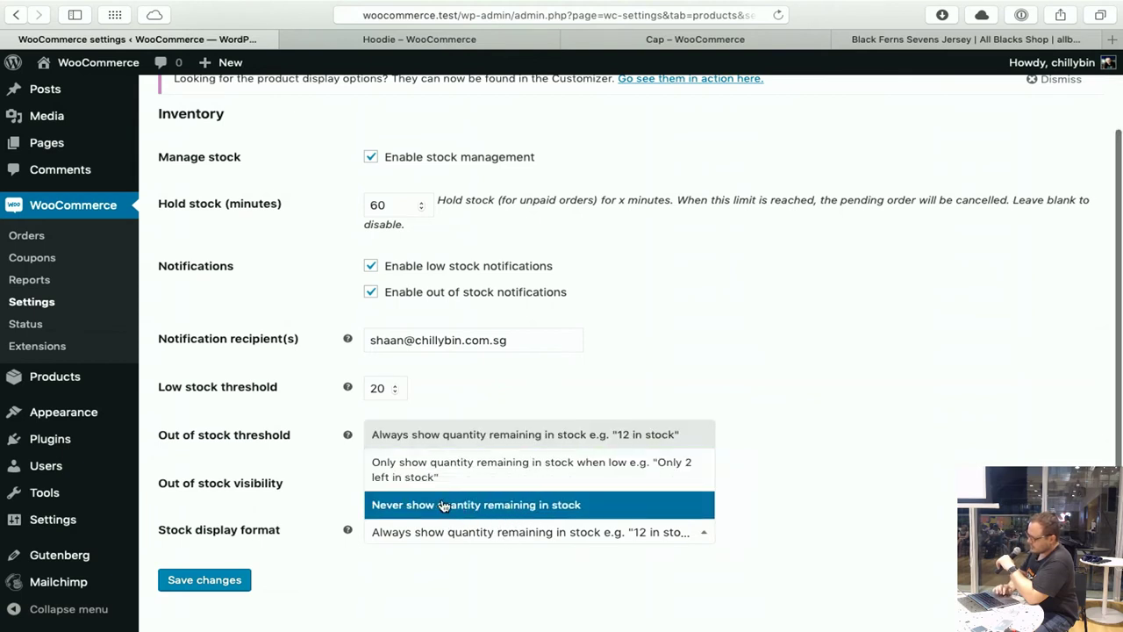
click(503, 508)
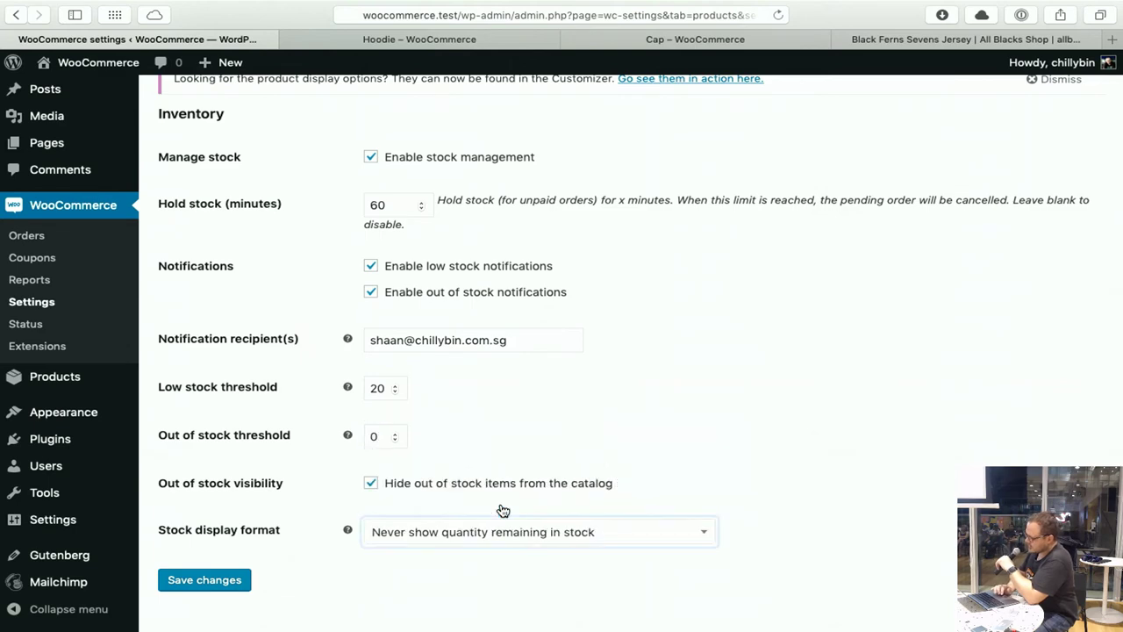
click(189, 578)
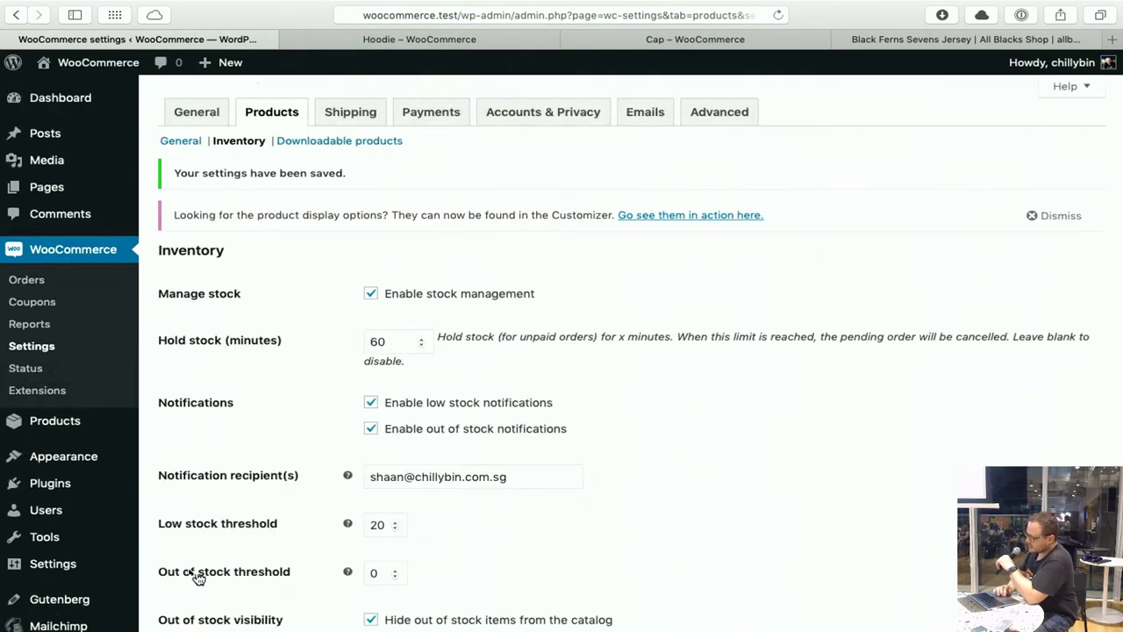
Review the shipping zones and the shipping options in the Shipping settings.
click(348, 115)
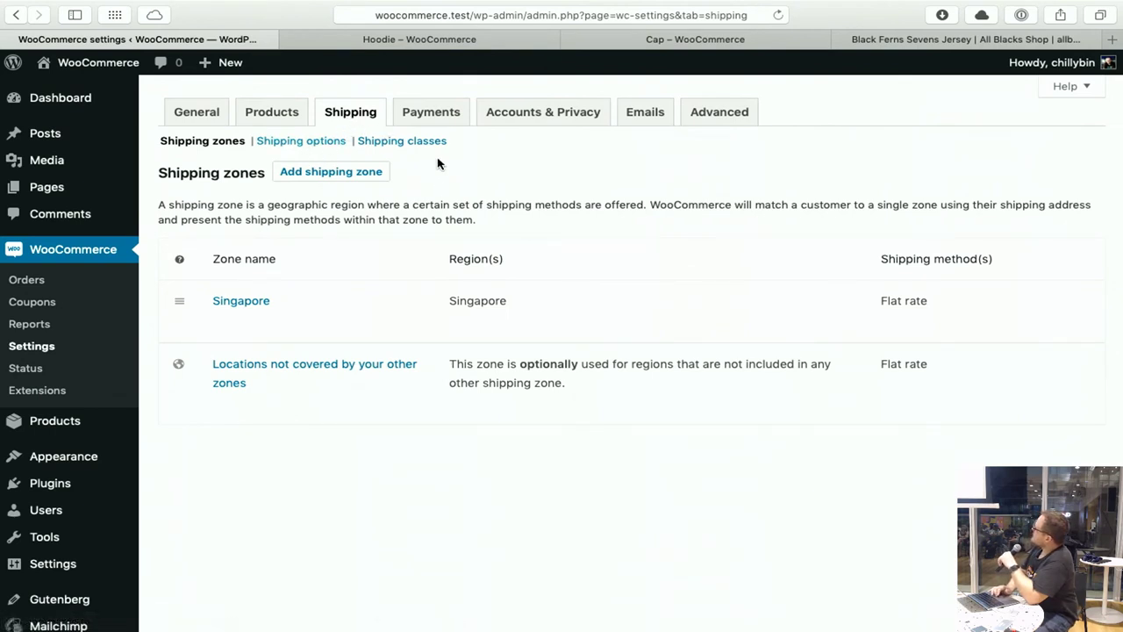
mouse_move(331, 293)
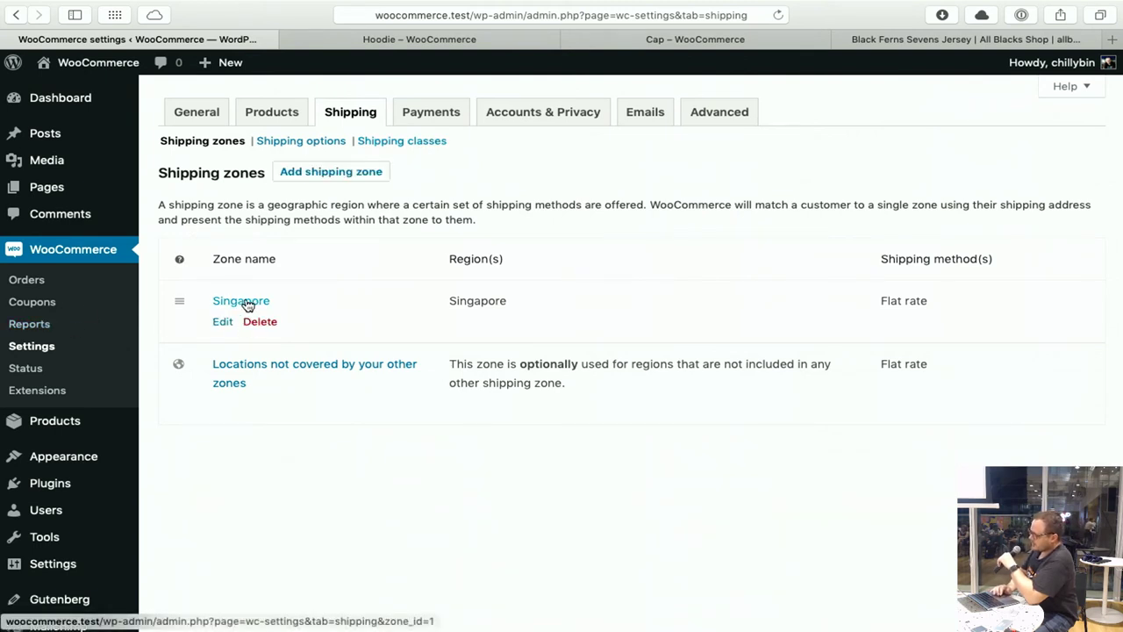
click(302, 140)
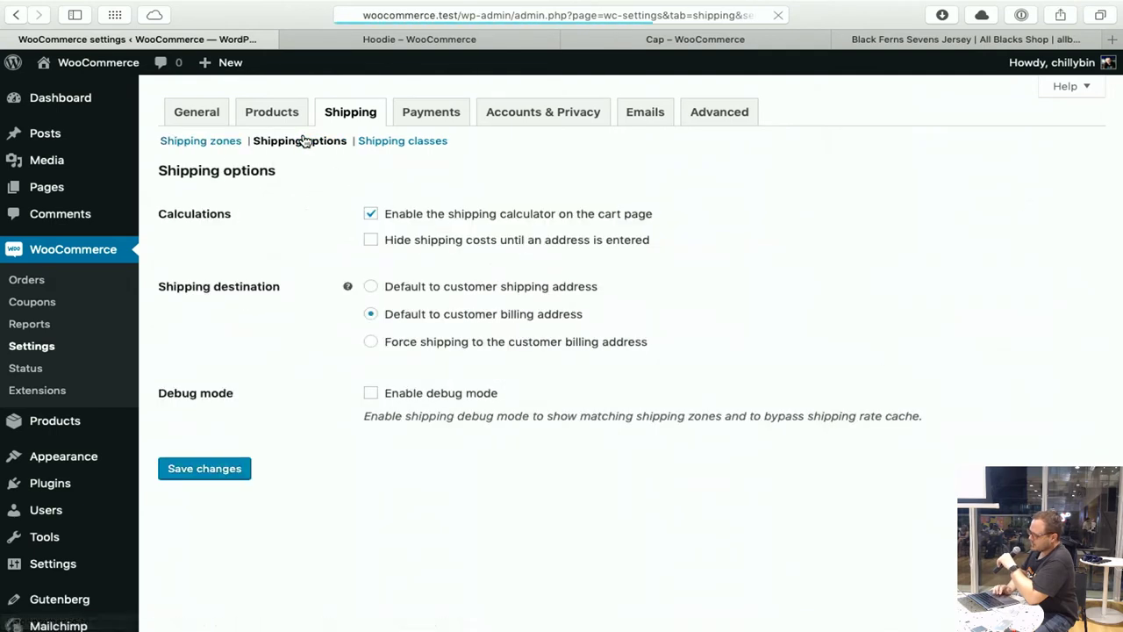
Add a blank entry to the list of shipping classes for naming.
click(415, 143)
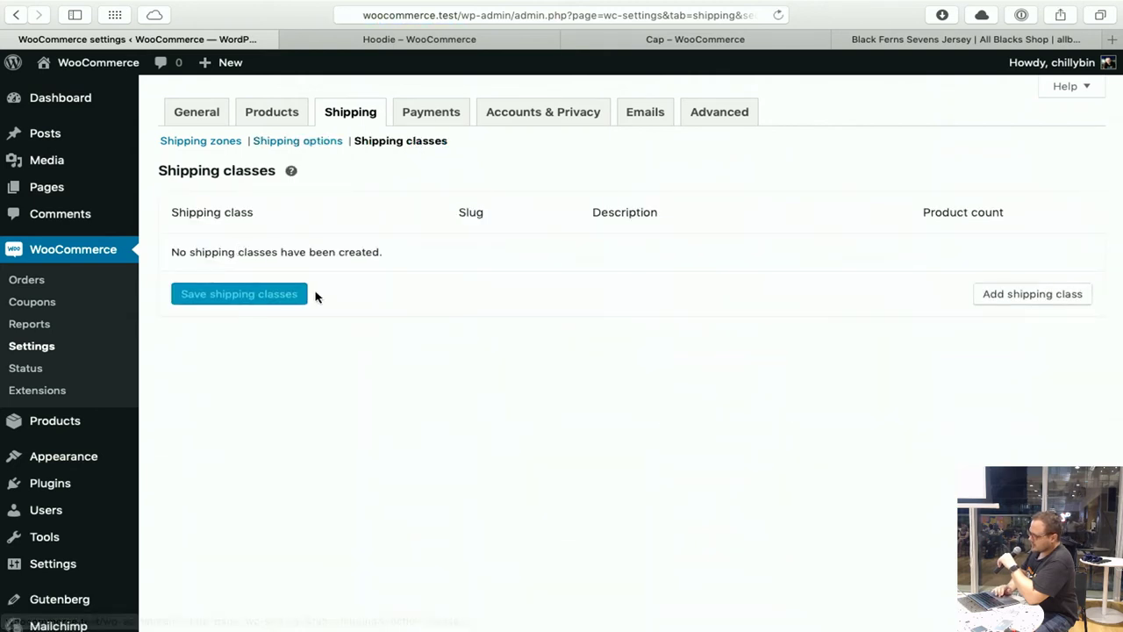
click(1008, 296)
click(209, 257)
text(sing)
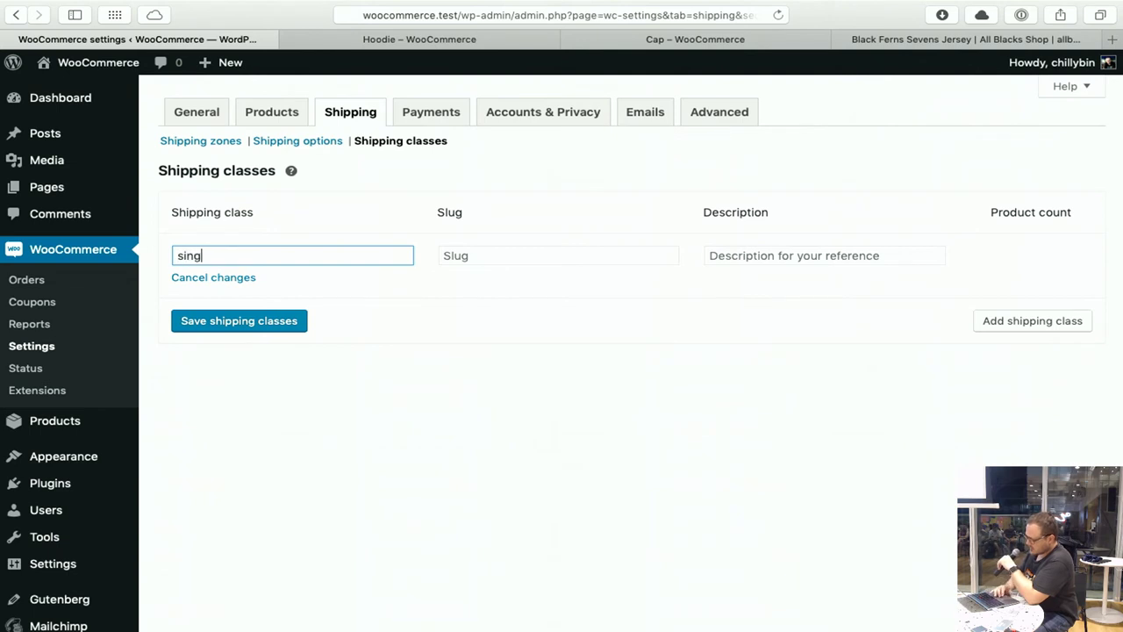
text(a)
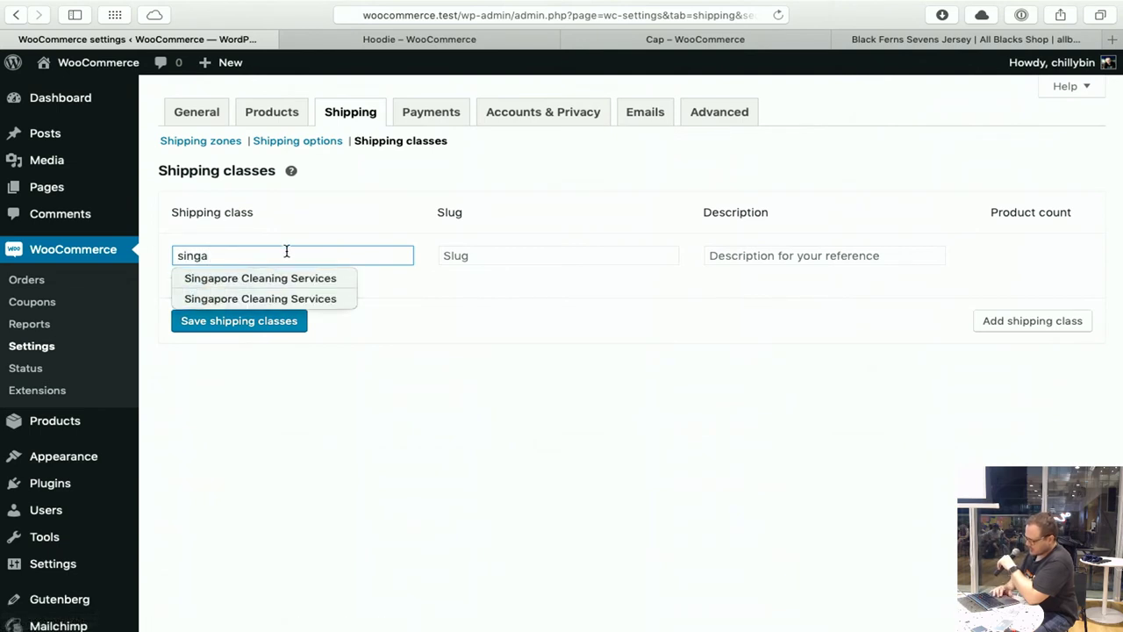
text(pore)
key(Tab)
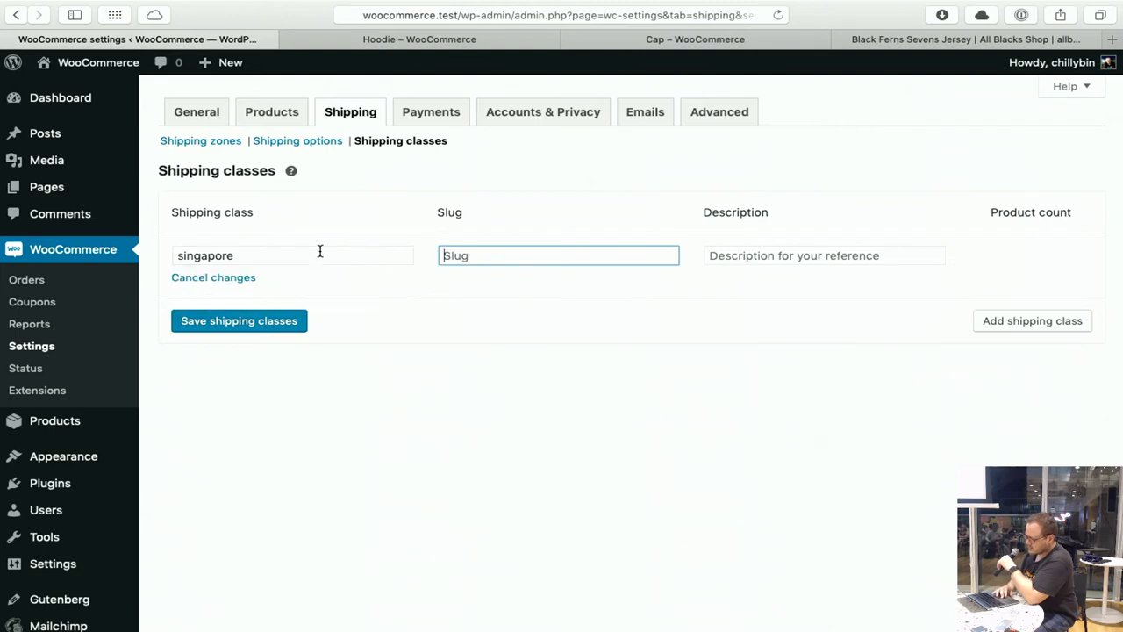
key(shift+Tab)
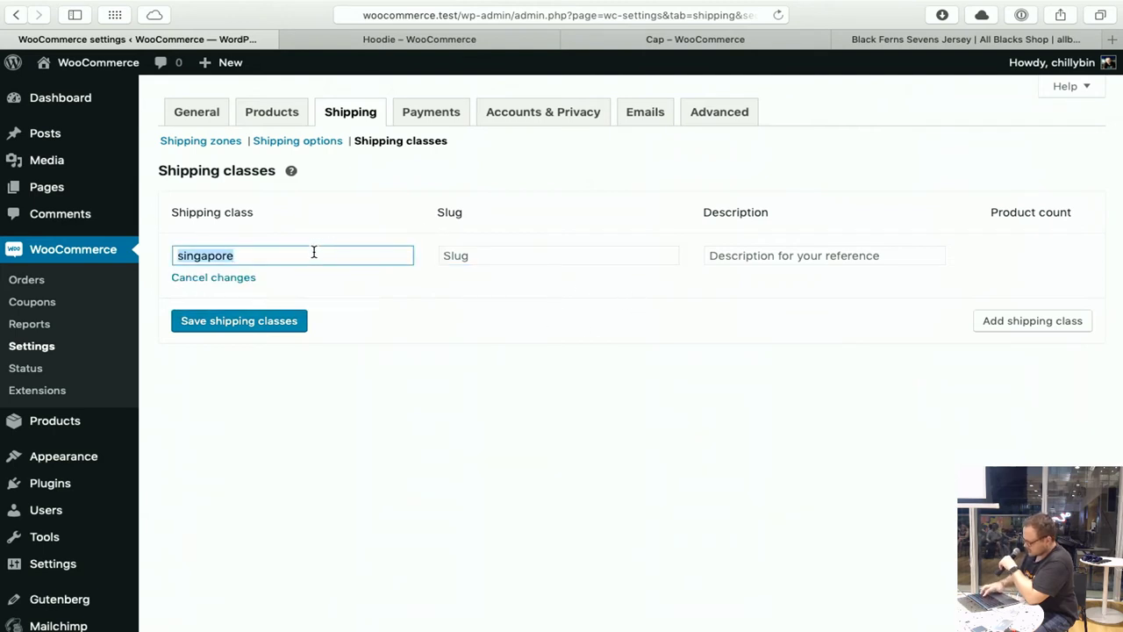
Name the new shipping class "Local" with the slug "local", leave its description empty, and save the shipping classes.
text(Local)
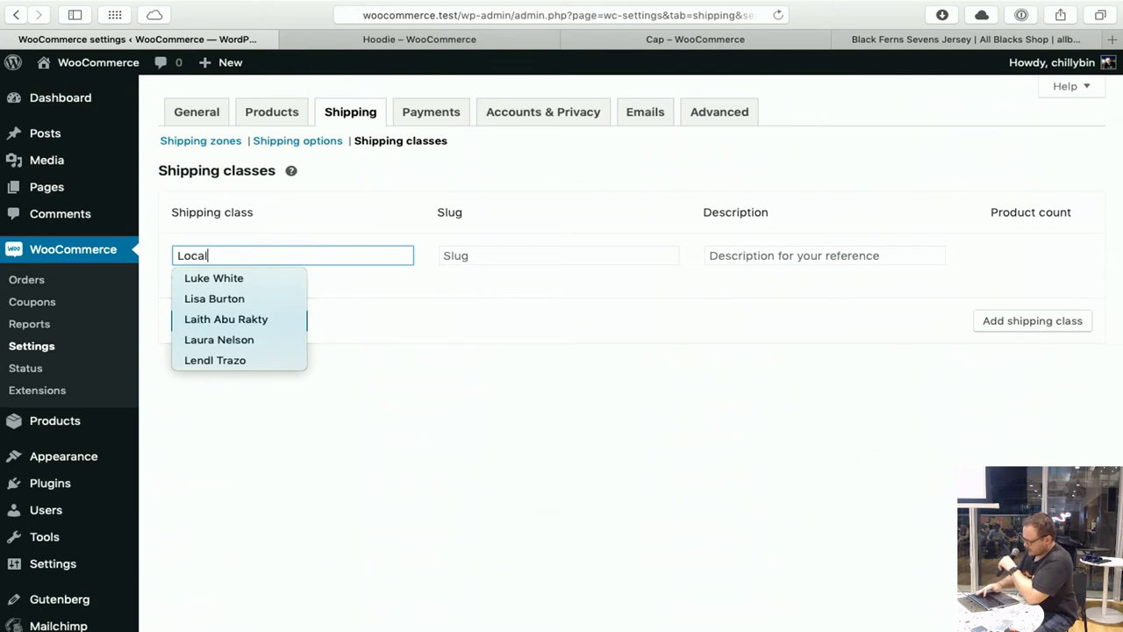
key(Escape)
click(518, 403)
click(482, 256)
text(lo)
click(776, 261)
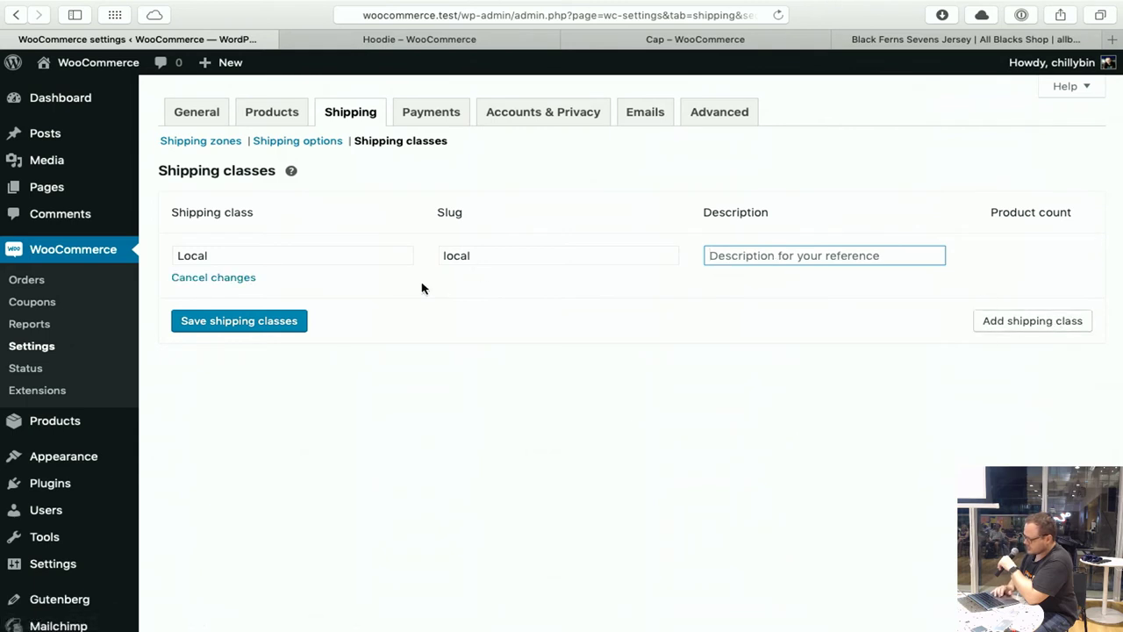
click(201, 320)
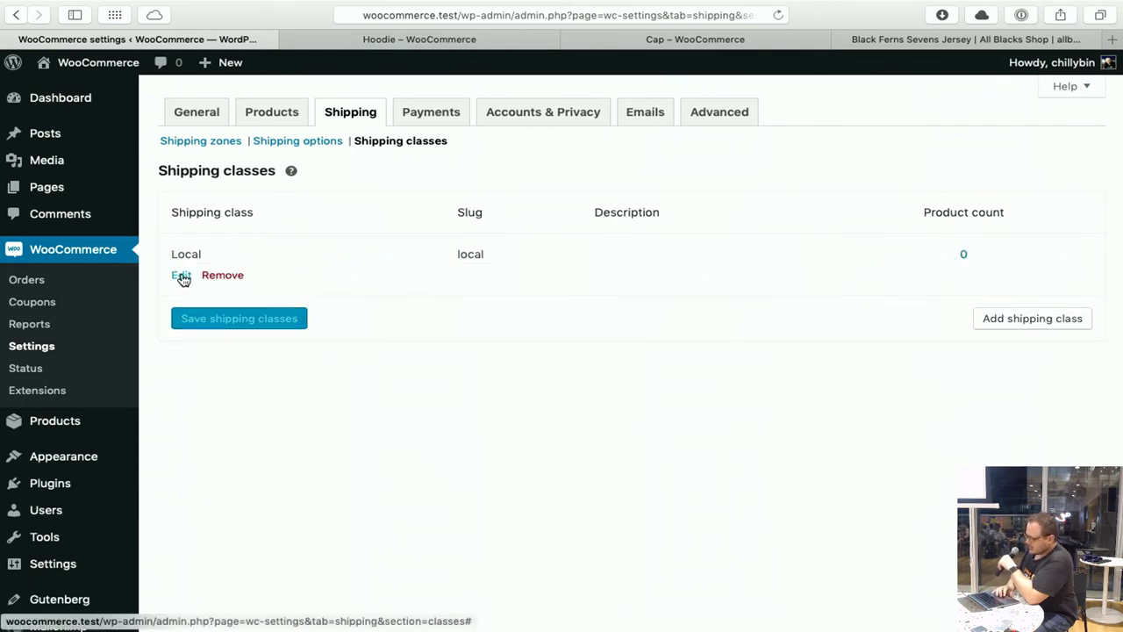
click(181, 275)
click(231, 321)
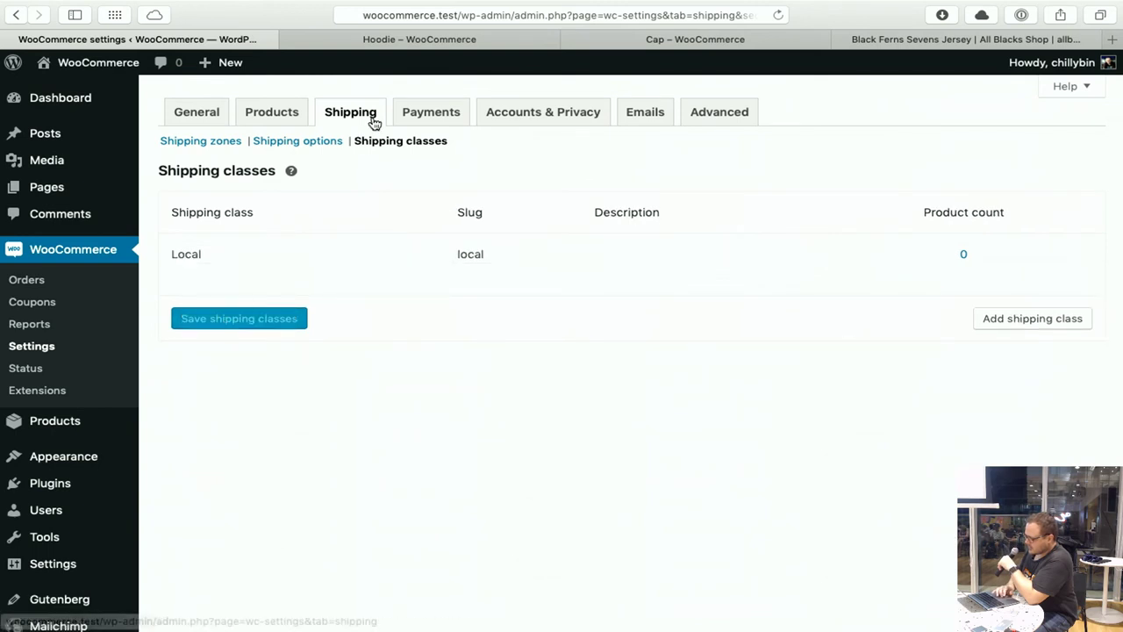
Open the Singapore zone from the shipping zones list for editing.
click(285, 151)
click(188, 142)
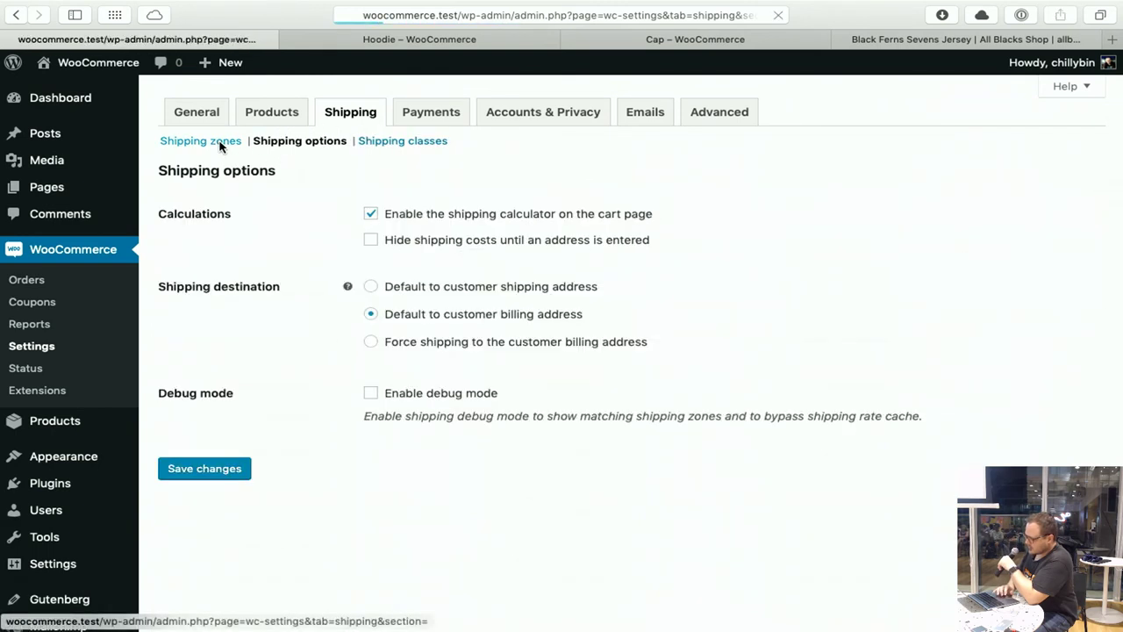
click(246, 302)
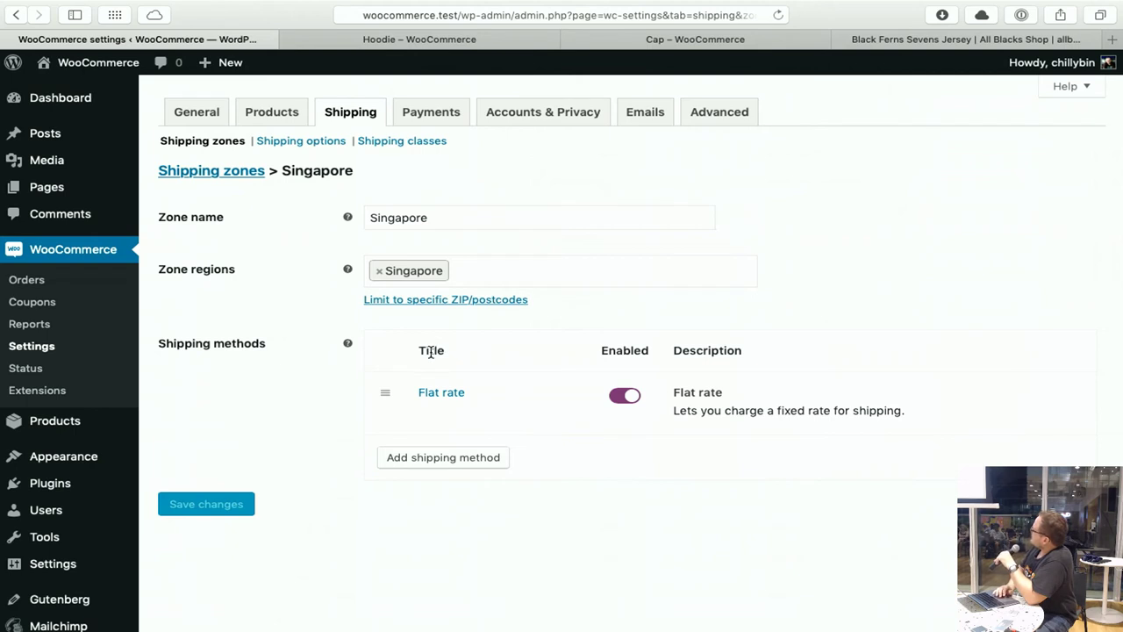
Add another Flat rate shipping method to the Singapore zone after checking the available method types.
click(441, 460)
click(417, 346)
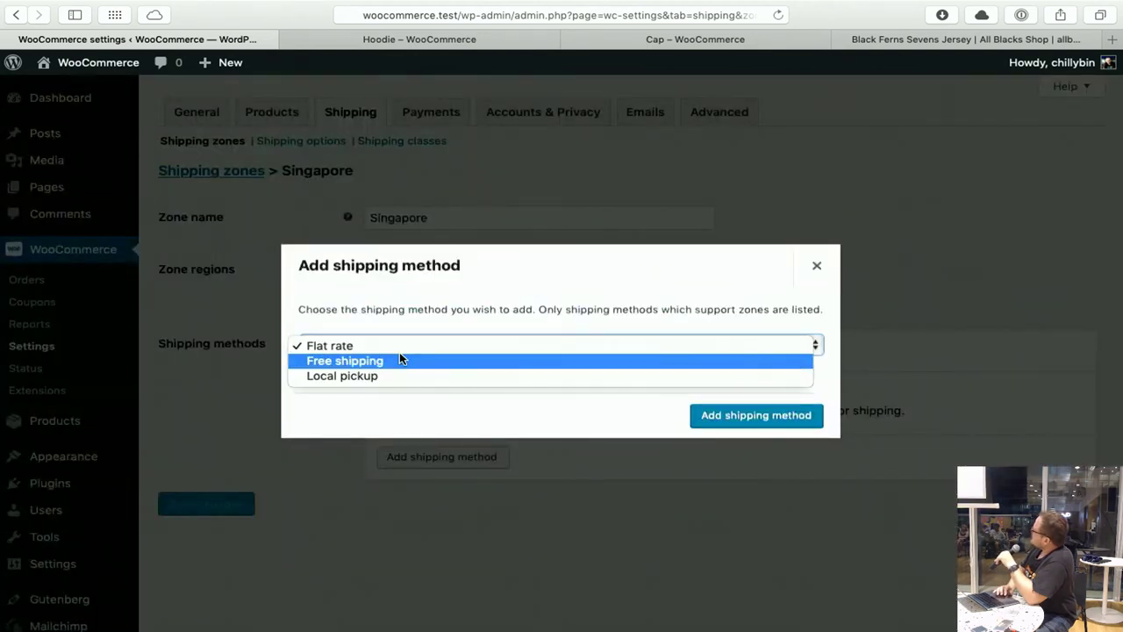
click(387, 361)
click(396, 349)
click(330, 331)
click(746, 418)
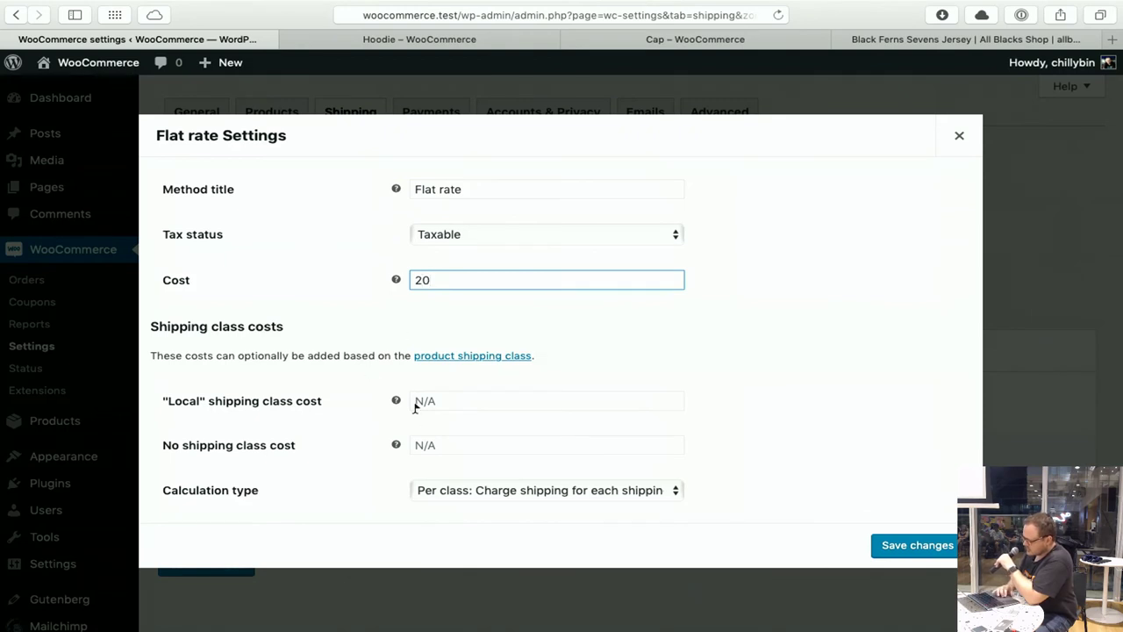
Review the tax status, shipping class cost and calculation type options in the Flat rate settings, and close them without saving.
click(459, 231)
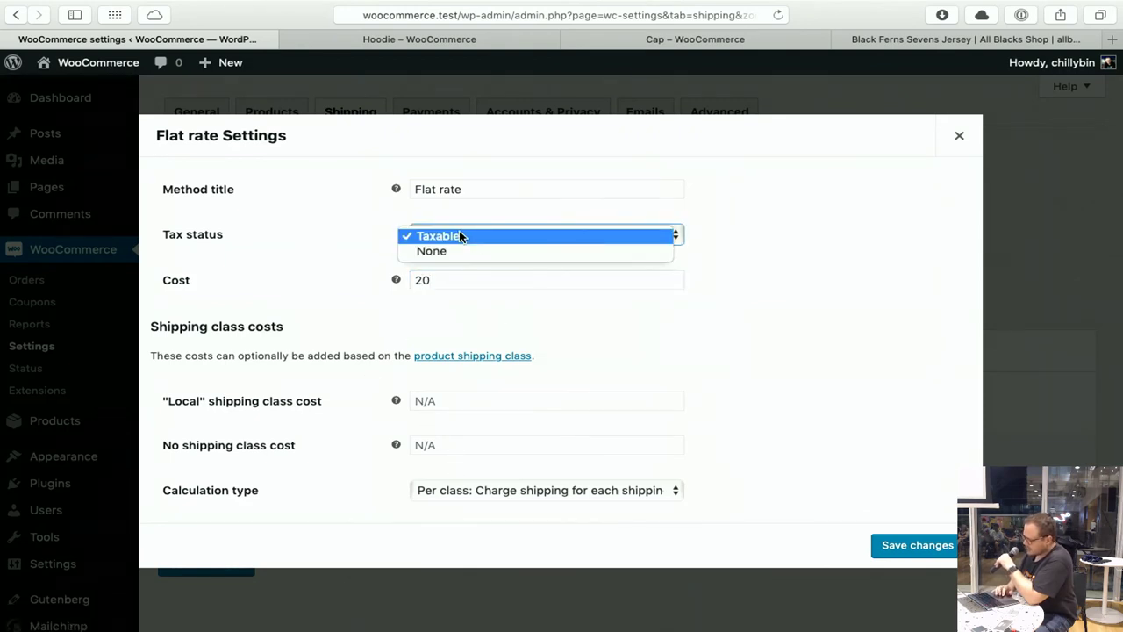
click(459, 231)
click(506, 498)
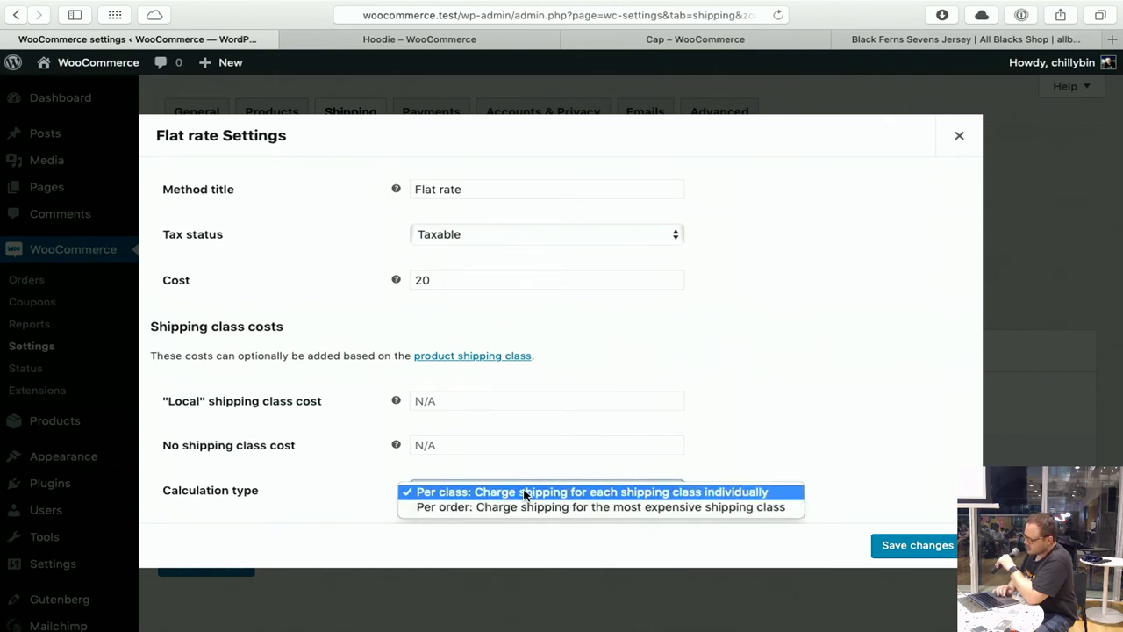
click(525, 493)
click(430, 401)
click(960, 134)
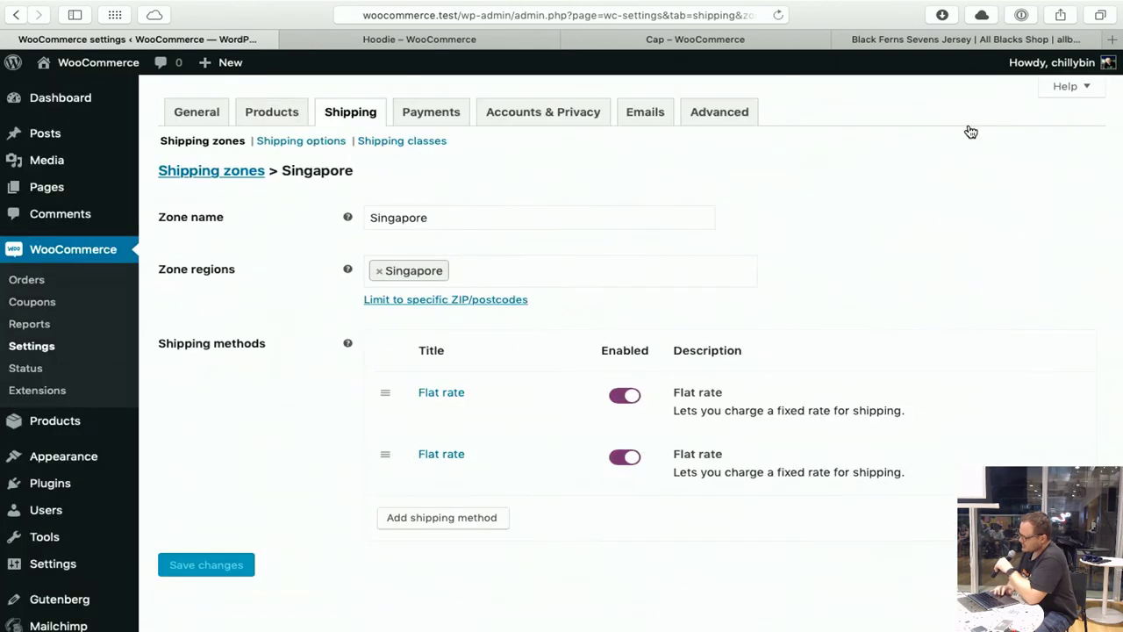
Review the installed payment methods in the Payments settings.
click(431, 111)
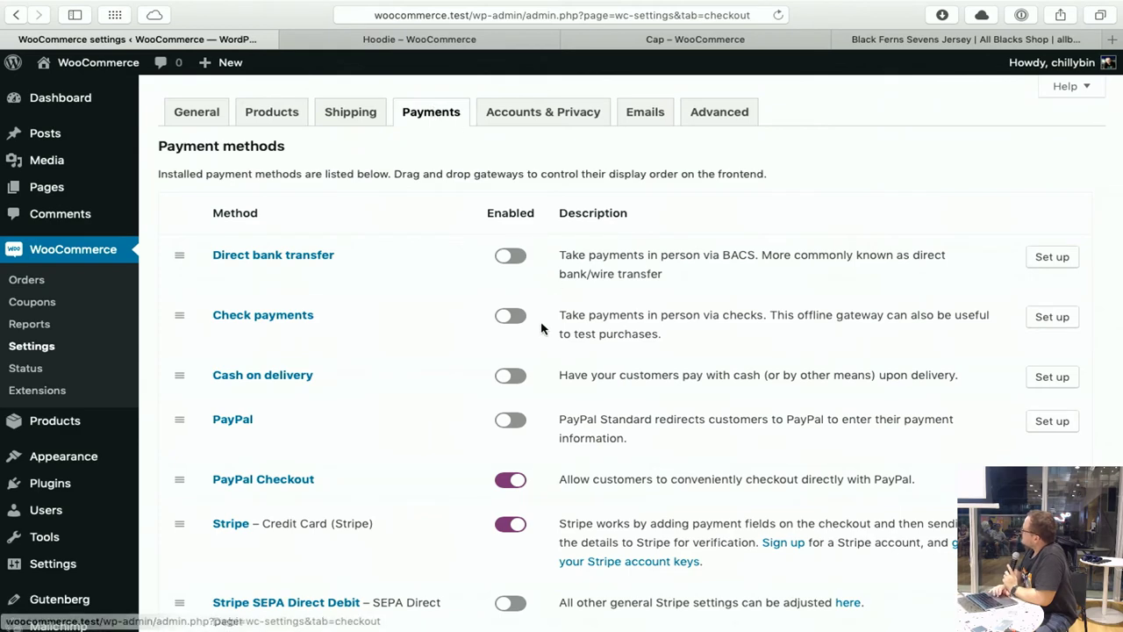
scroll(577, 549, down, 2)
scroll(578, 548, down, 1)
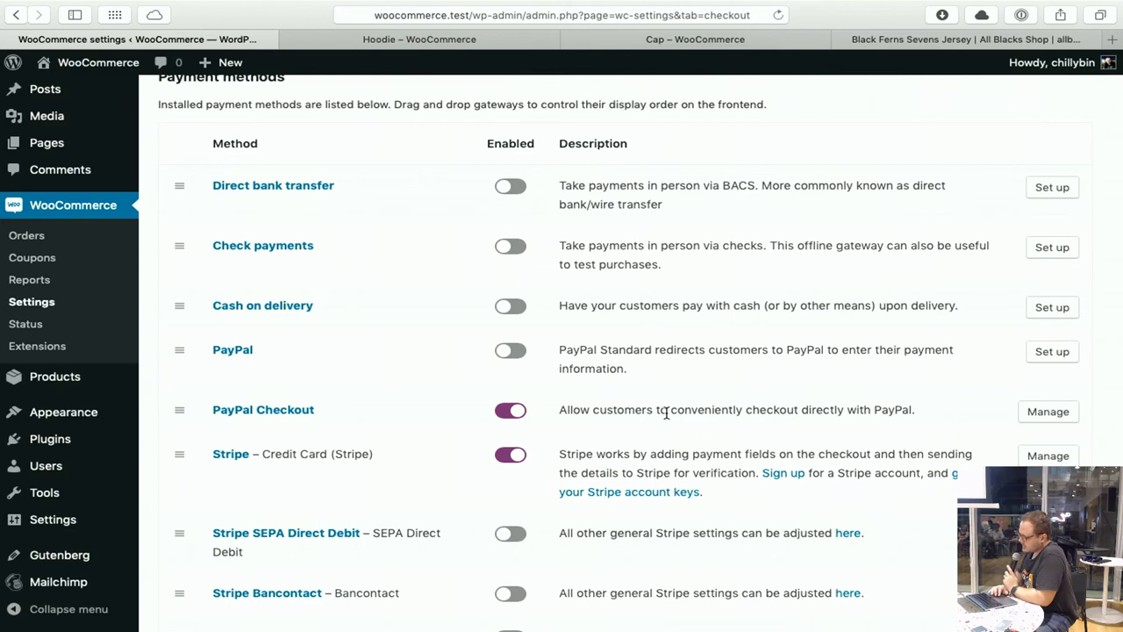
Open the Stripe payment settings, highlight the webhook endpoint address, and go to the empty Test Publishable Key field.
click(1044, 454)
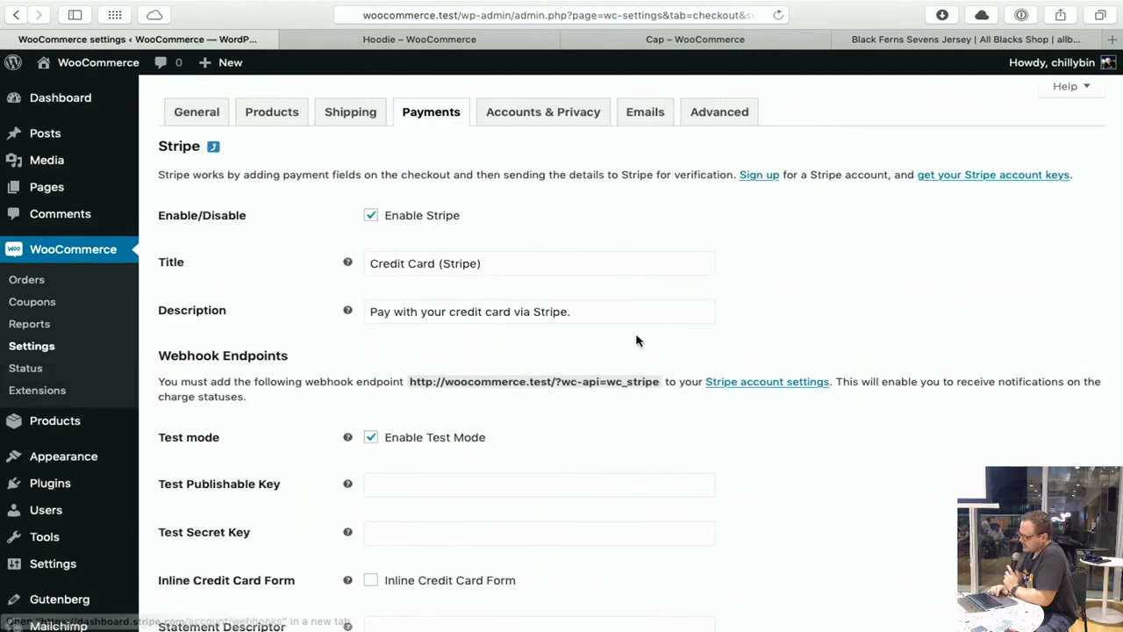
scroll(421, 436, down, 3)
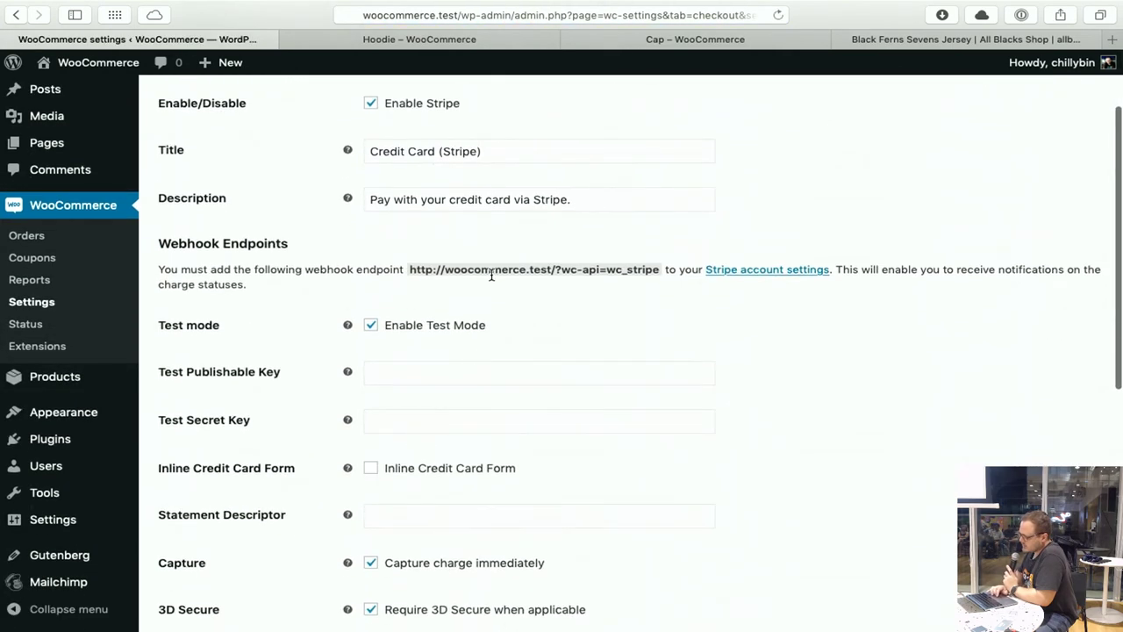
drag(405, 271, 663, 270)
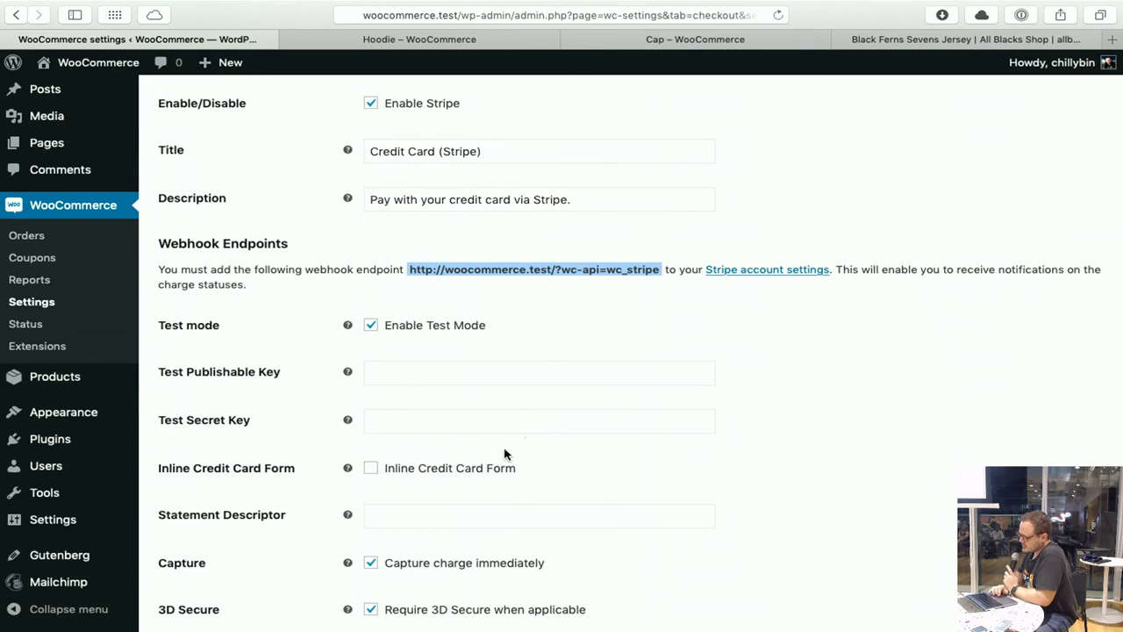
click(398, 377)
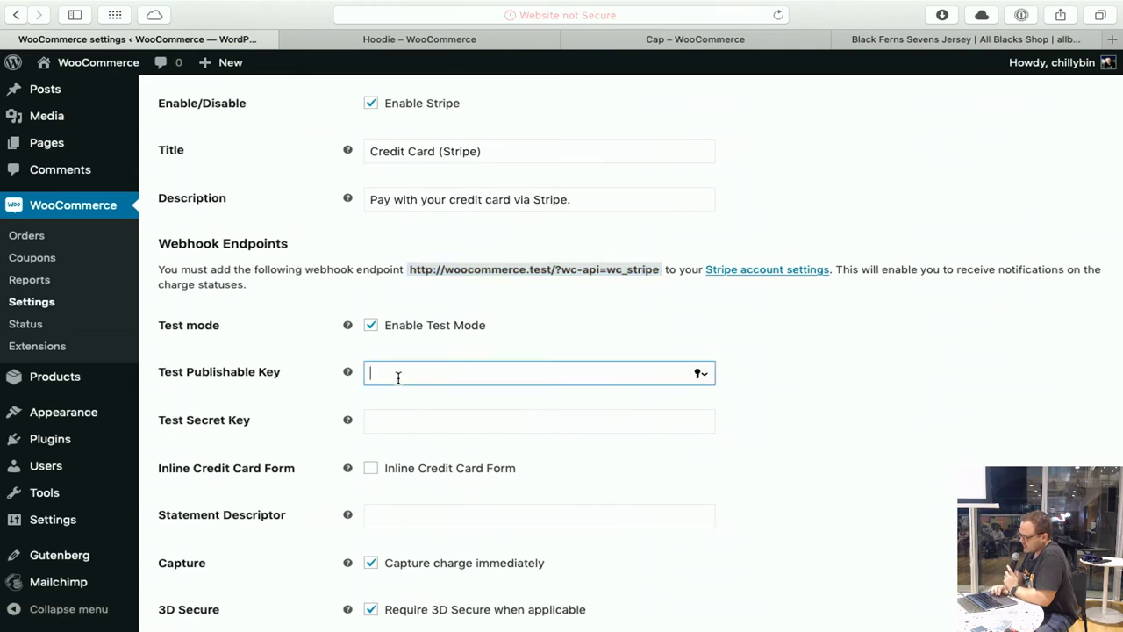
Review the remaining Stripe options, from the test secret key to logging, trying the Stripe Checkout option and leaving it disabled.
click(419, 423)
scroll(419, 426, down, 8)
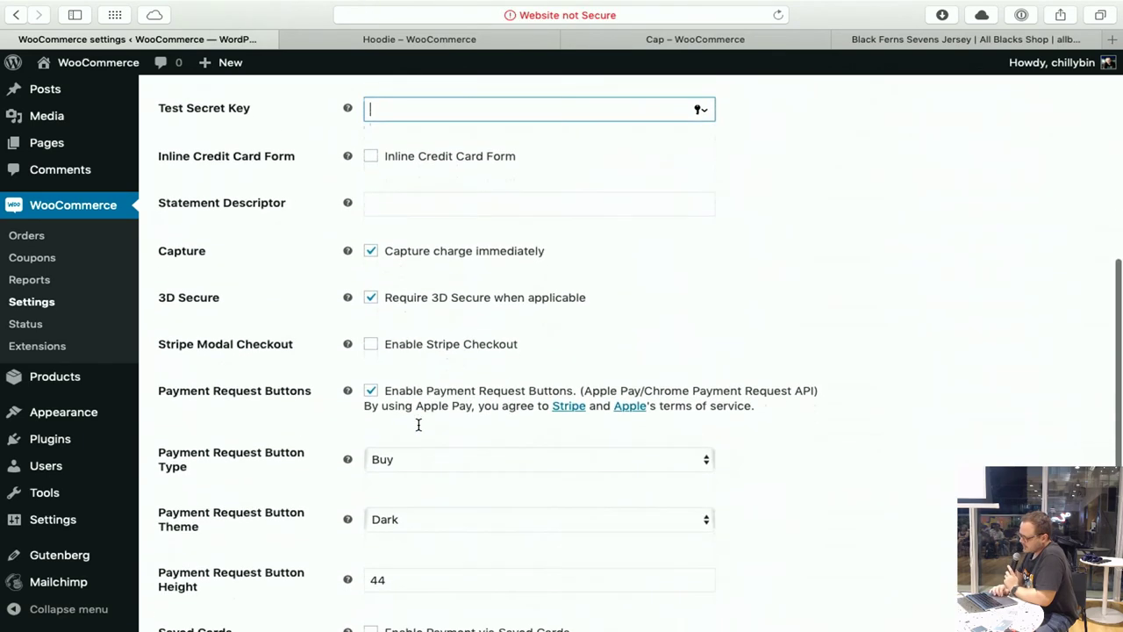
scroll(418, 428, down, 2)
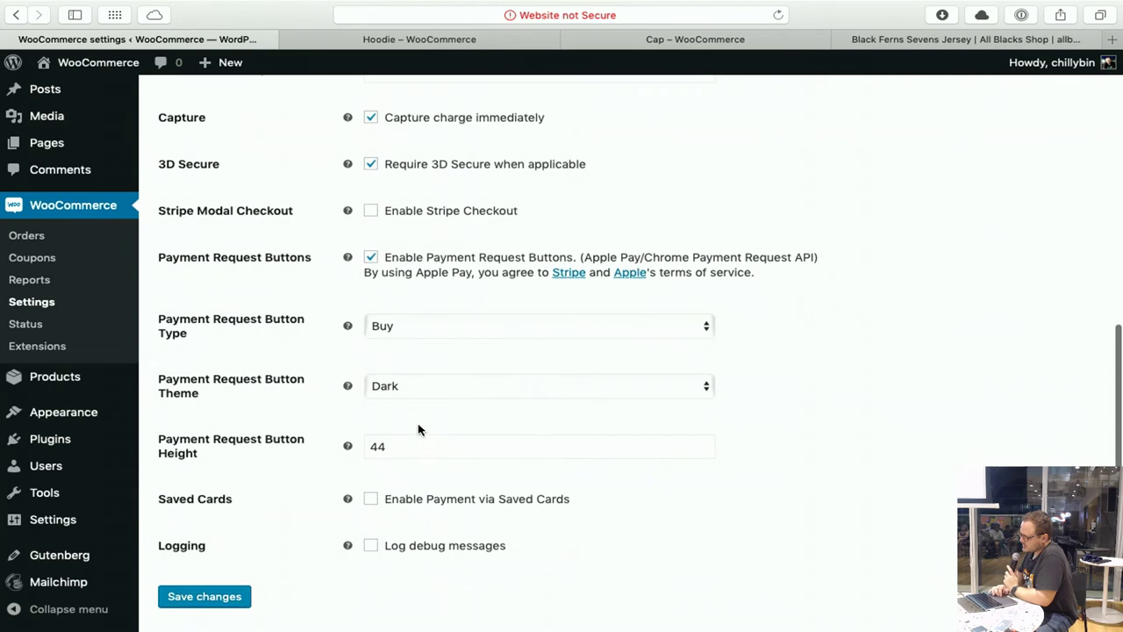
click(371, 211)
click(373, 211)
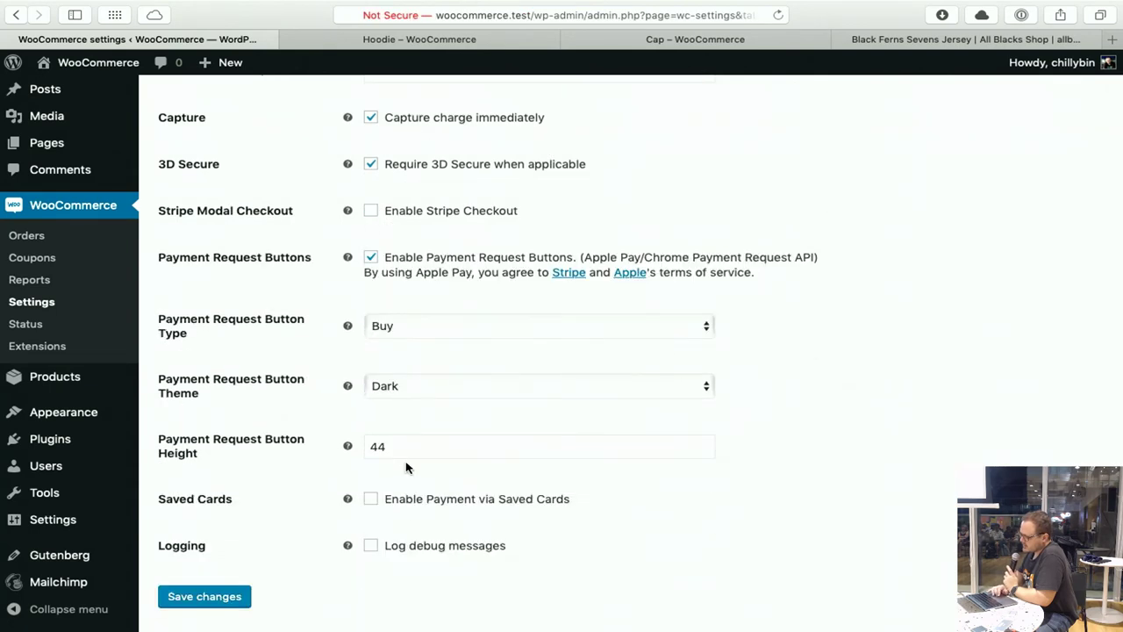
scroll(416, 524, down, 1)
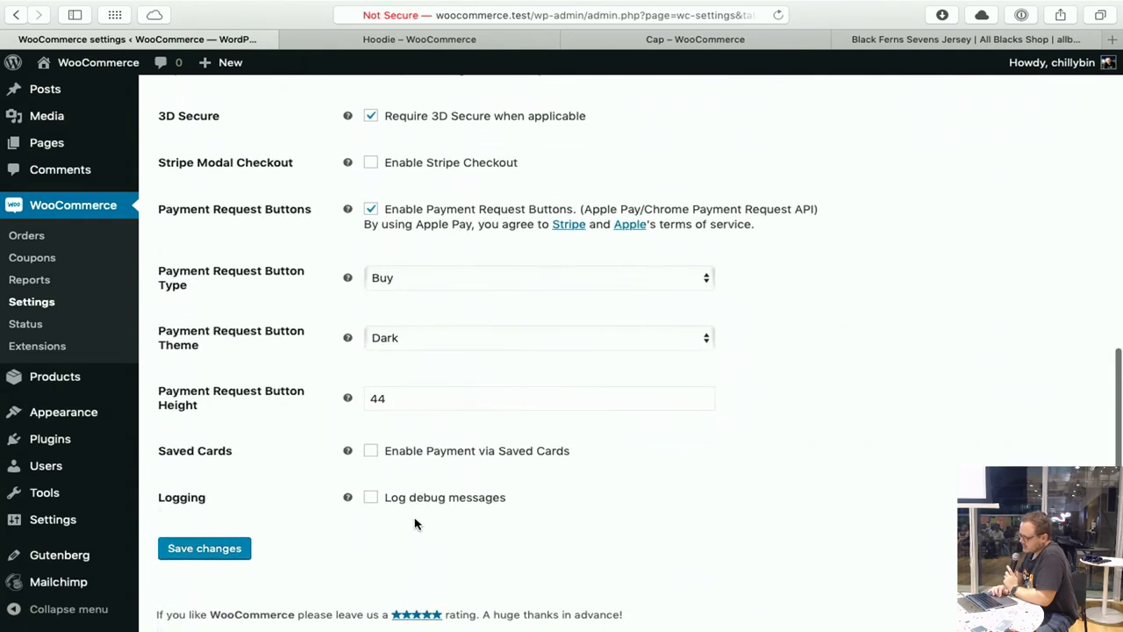
click(435, 452)
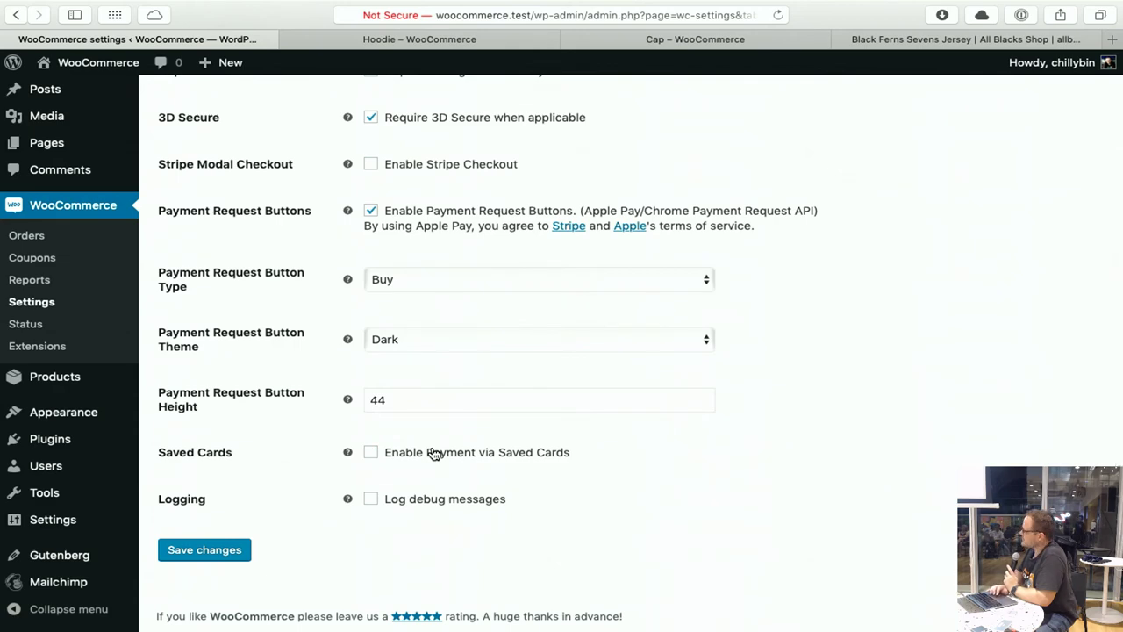
scroll(434, 453, up, 15)
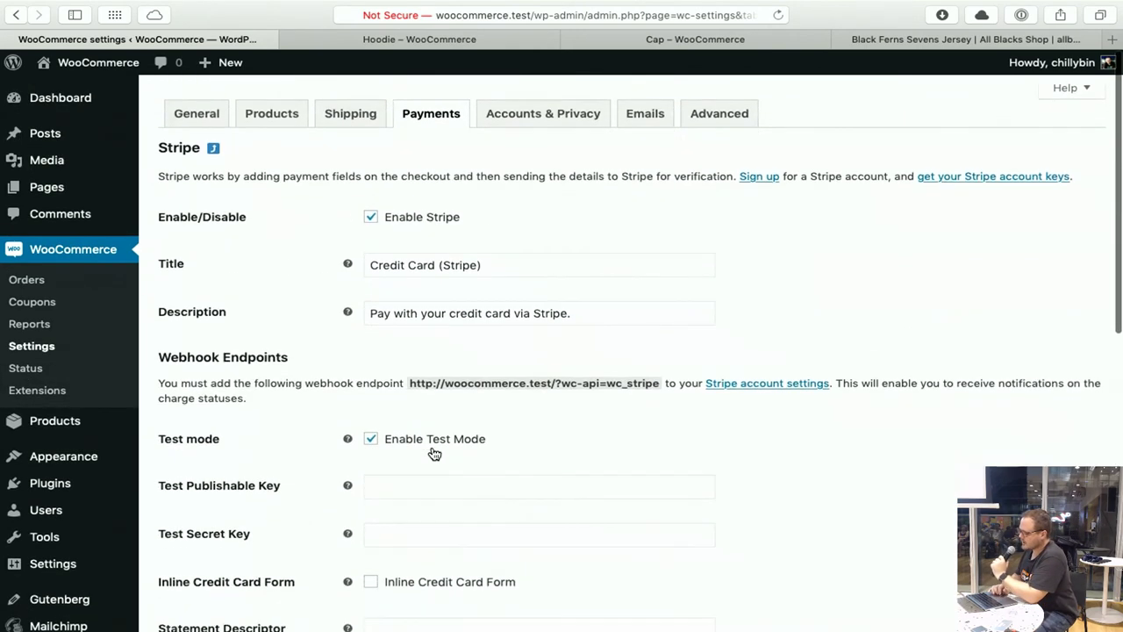
Open the Accounts & Privacy settings and try out both account erasure request options, leaving them disabled.
click(542, 123)
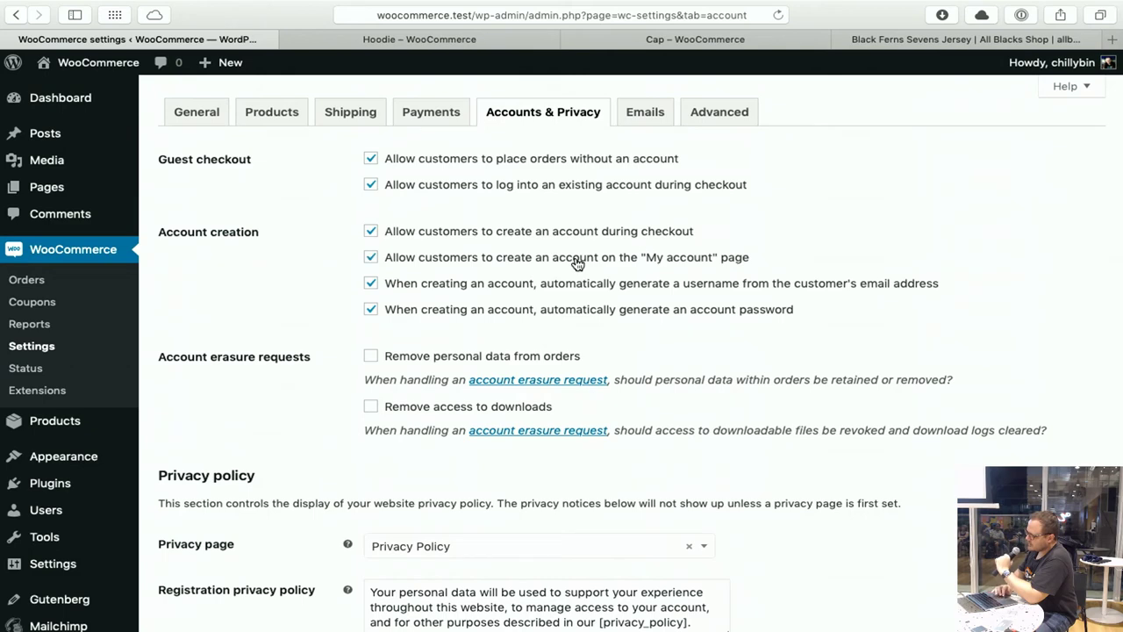
scroll(578, 263, down, 3)
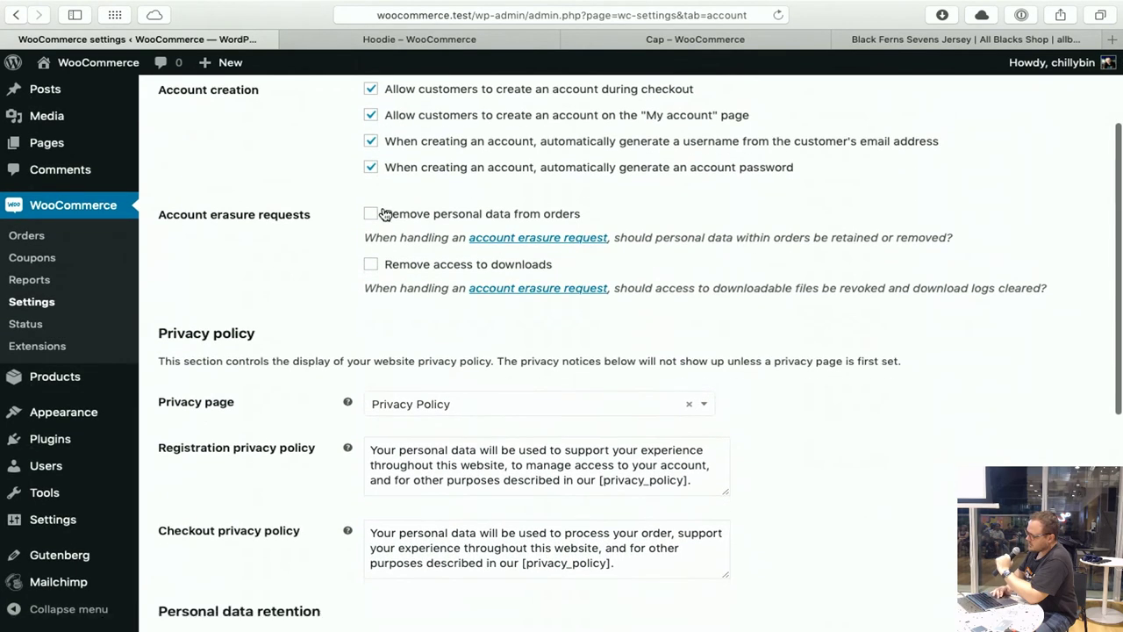
click(371, 264)
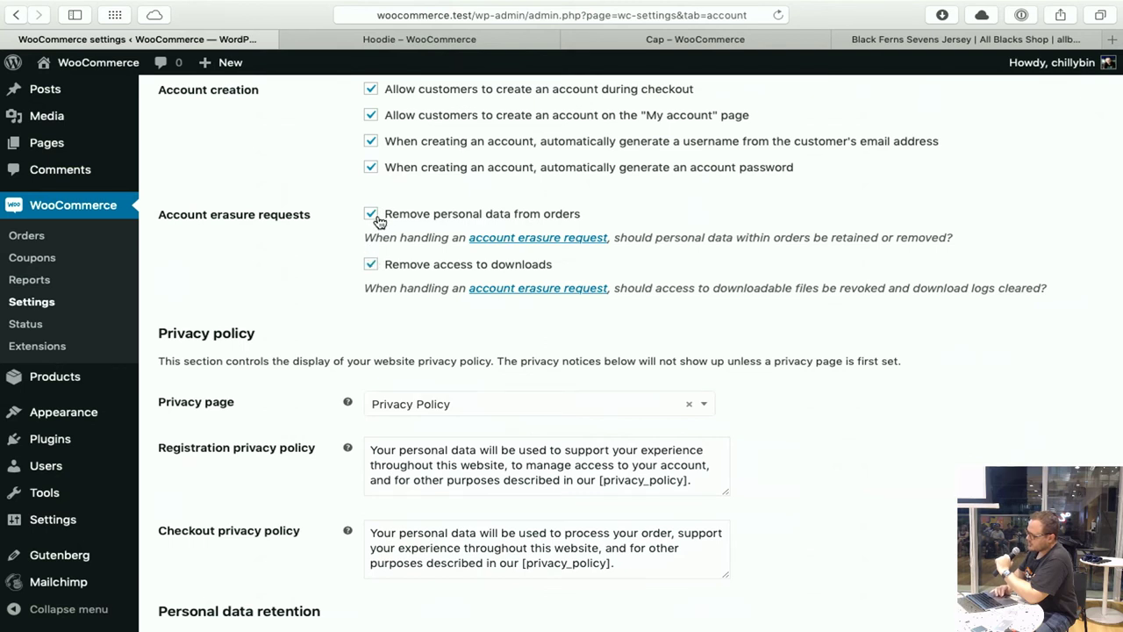
click(379, 215)
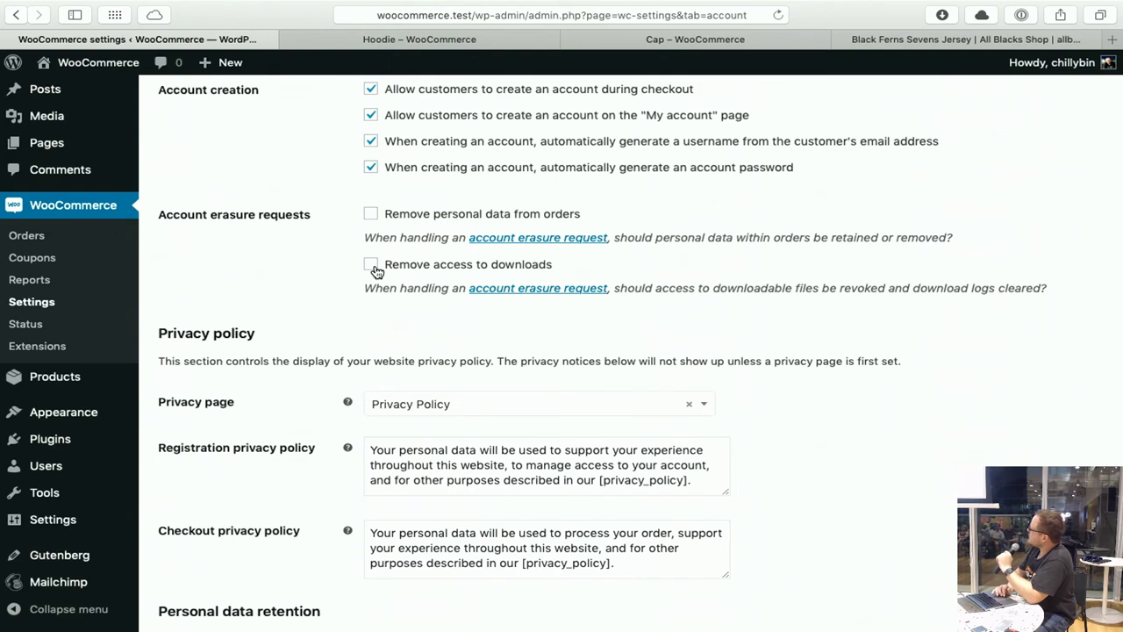
Review the privacy policy texts and the blank personal data retention fields, and save the Accounts & Privacy settings.
scroll(375, 271, down, 4)
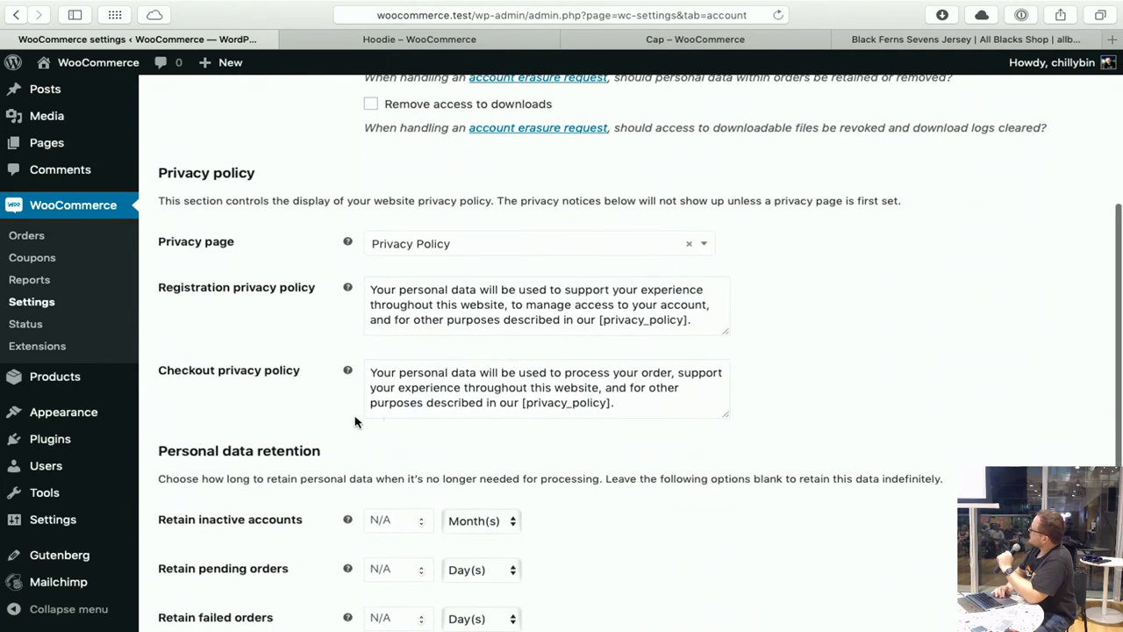
scroll(415, 546, down, 4)
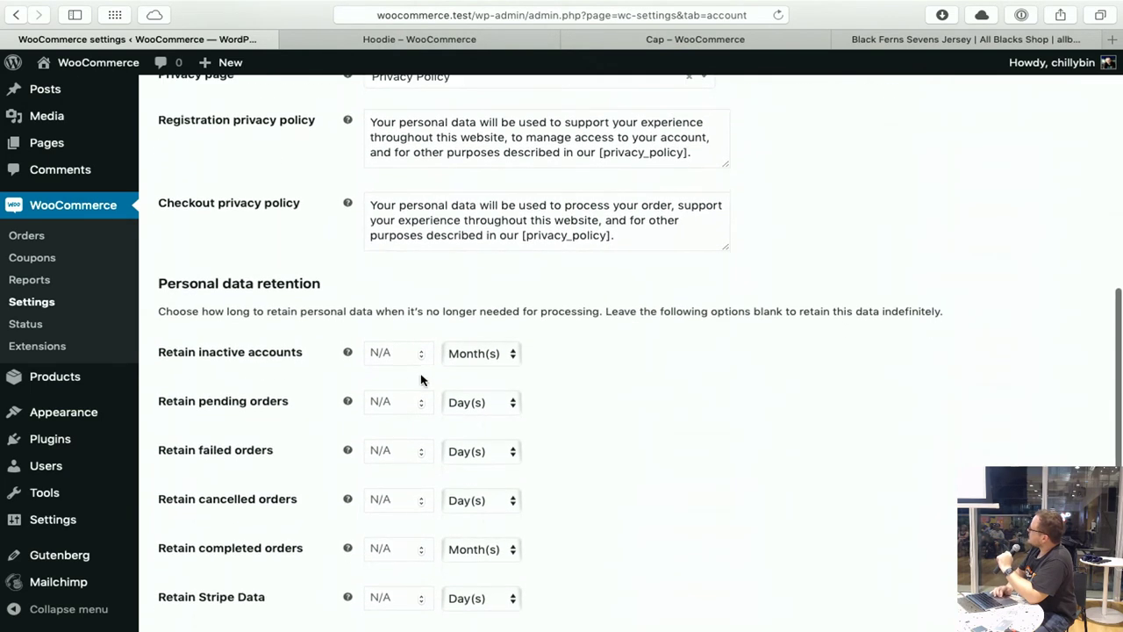
click(378, 351)
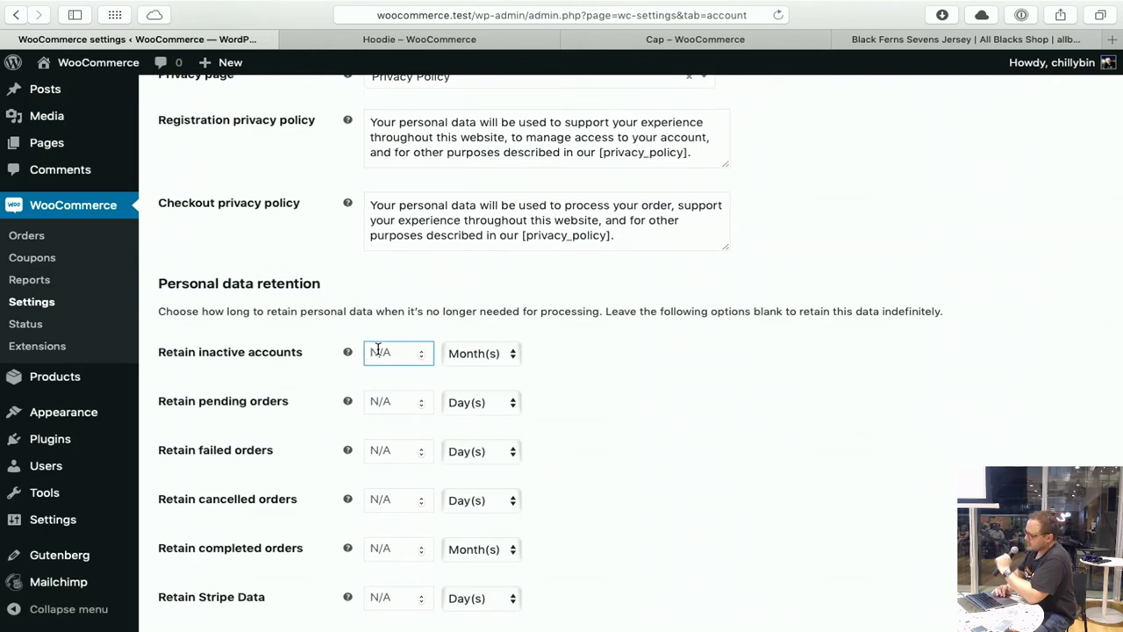
scroll(378, 351, down, 2)
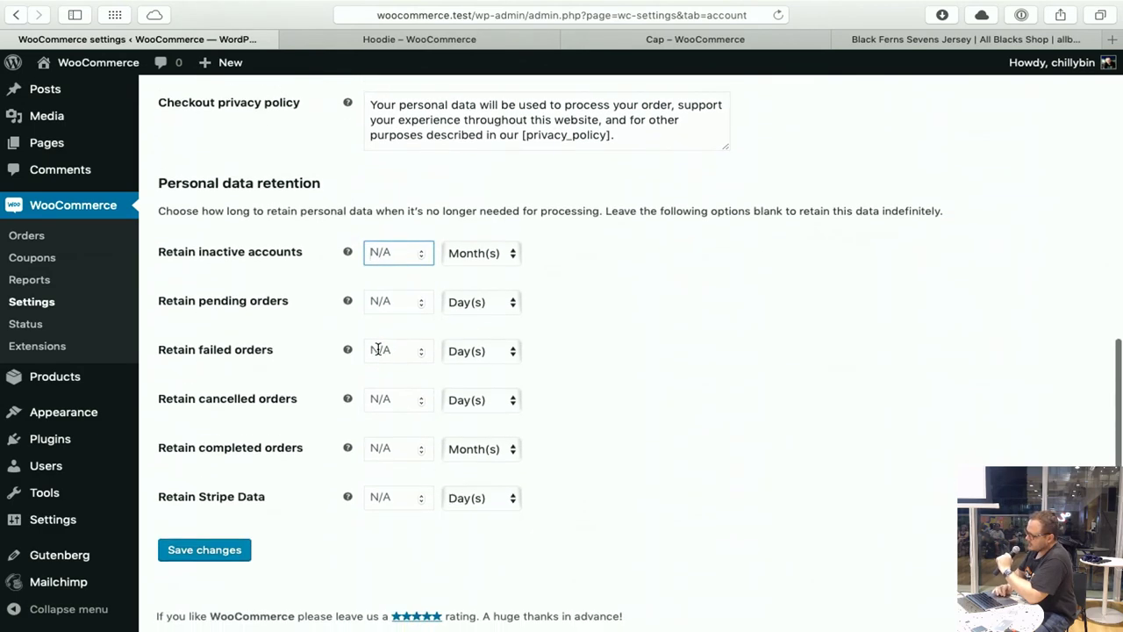
click(228, 549)
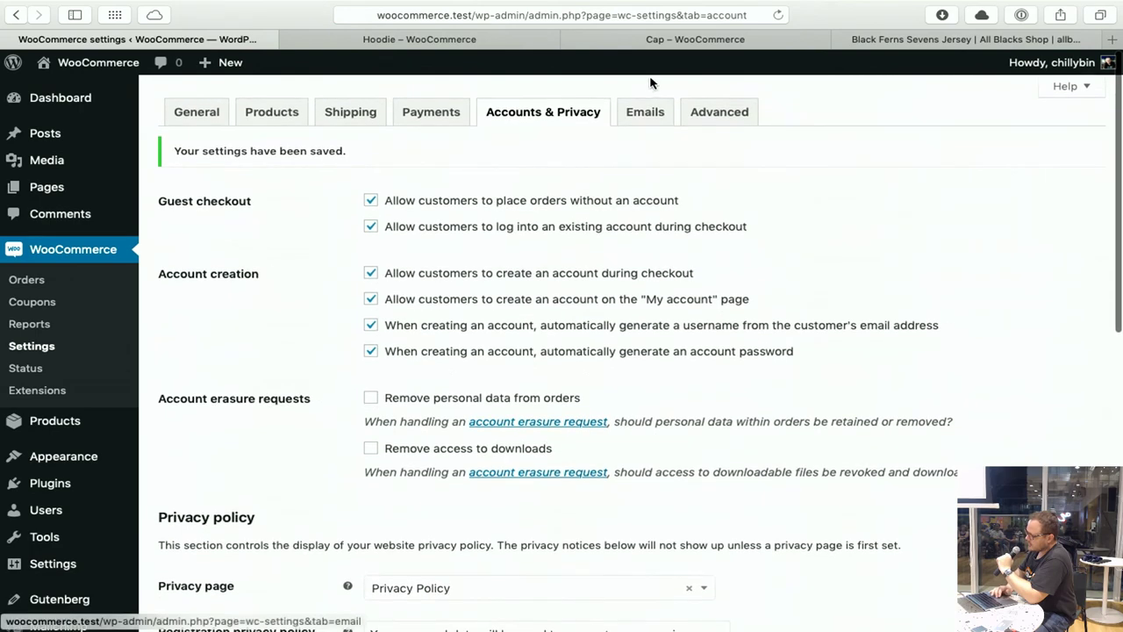
Open the New order email notification settings and read through the code of its HTML template.
click(642, 111)
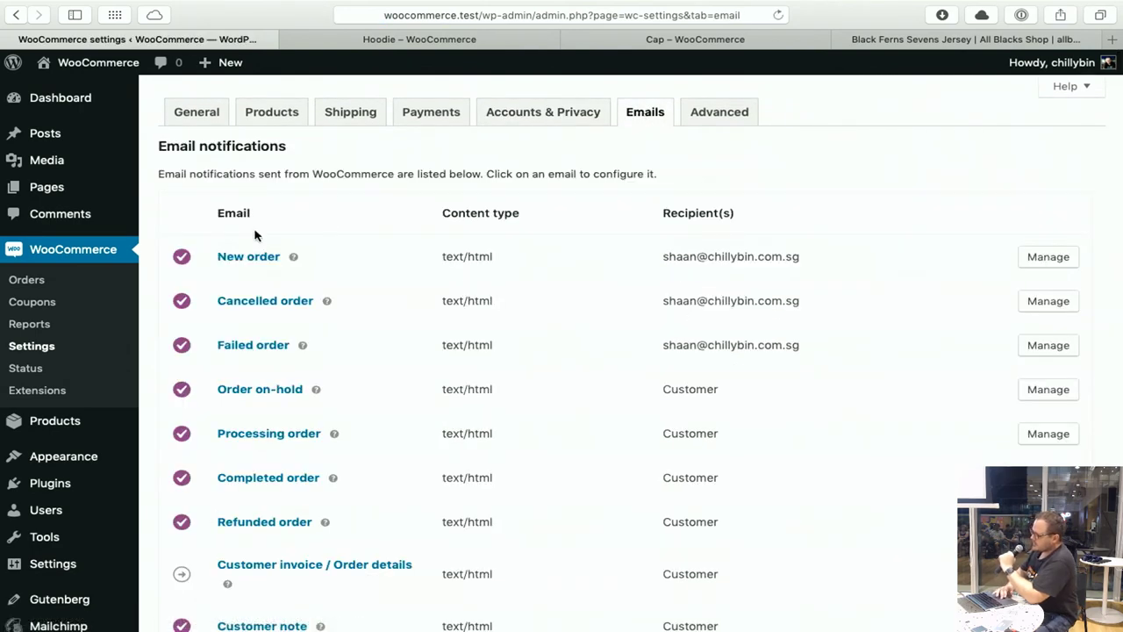
click(235, 256)
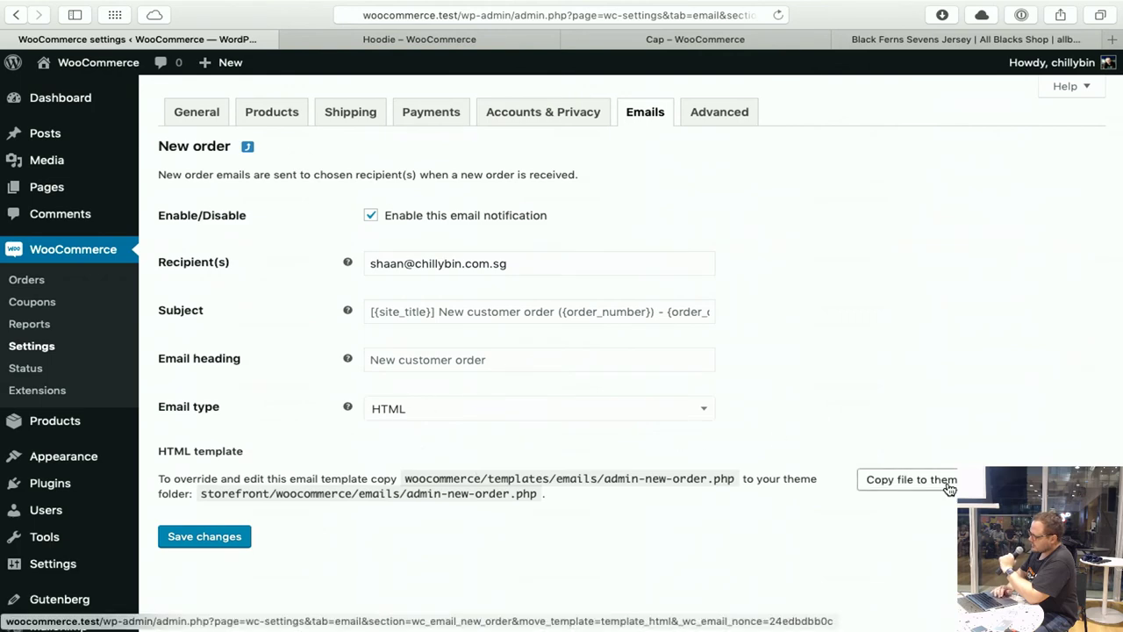
click(1001, 479)
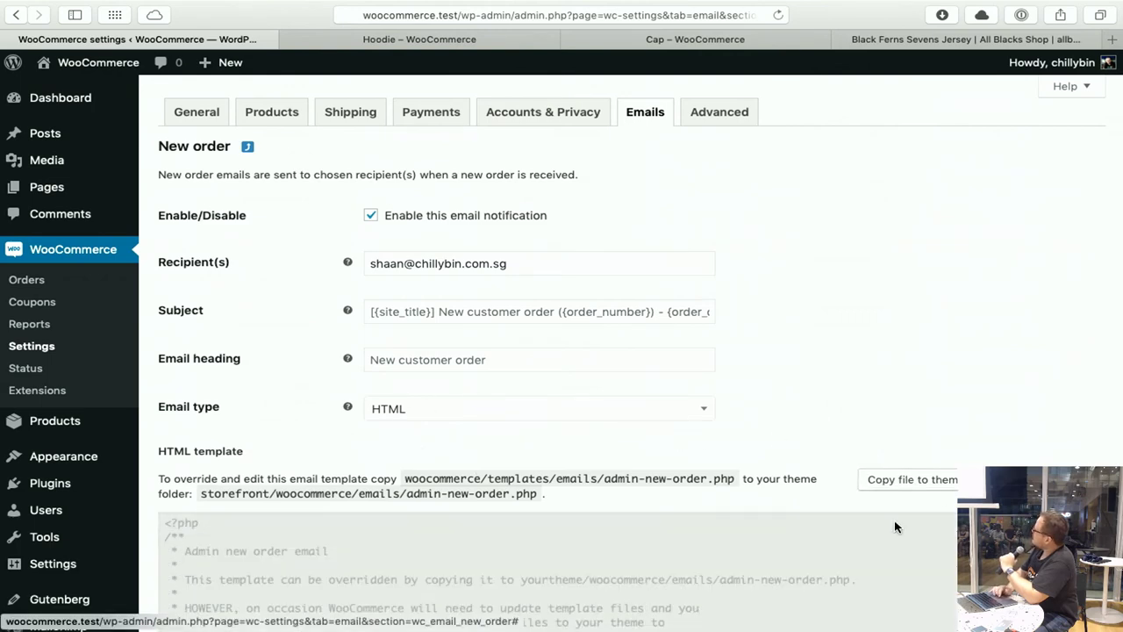
scroll(895, 527, down, 10)
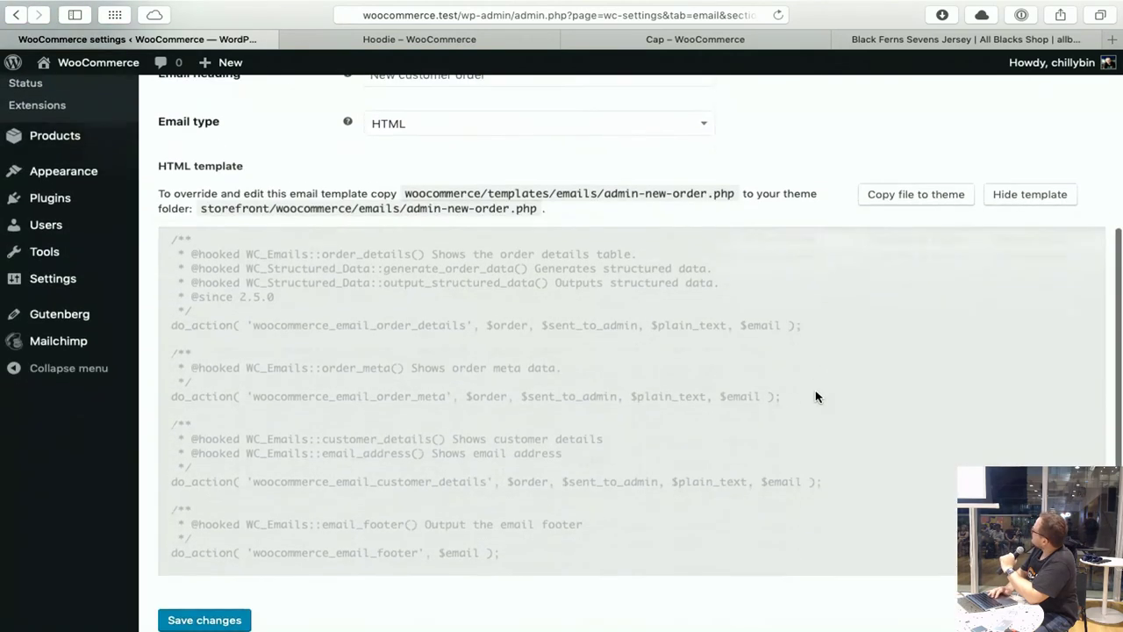
scroll(815, 395, up, 10)
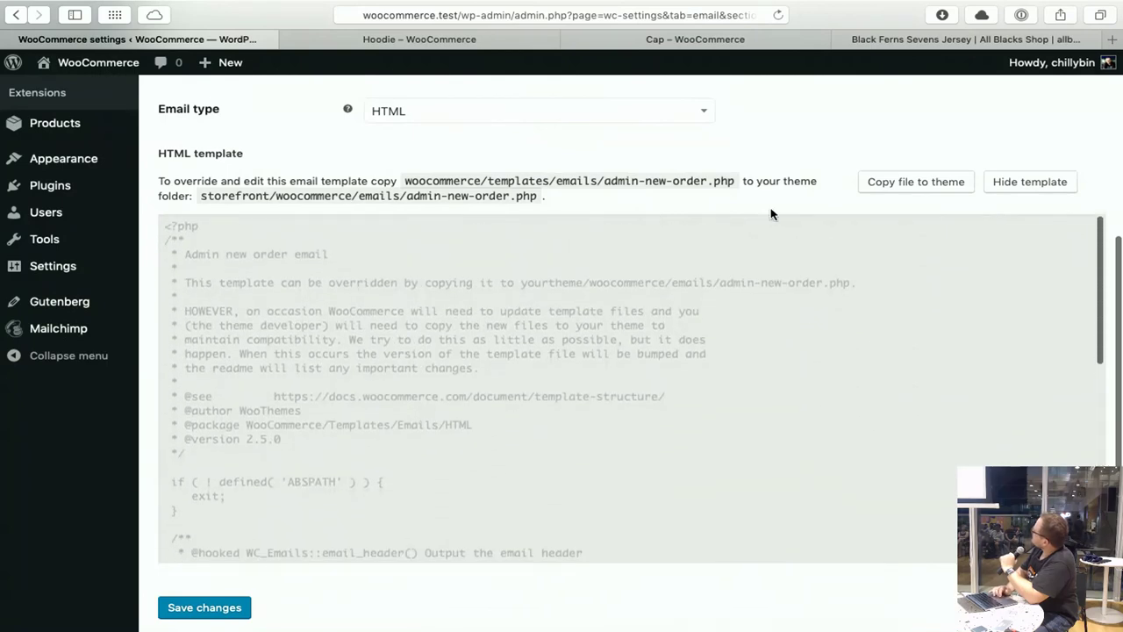
scroll(722, 167, up, 5)
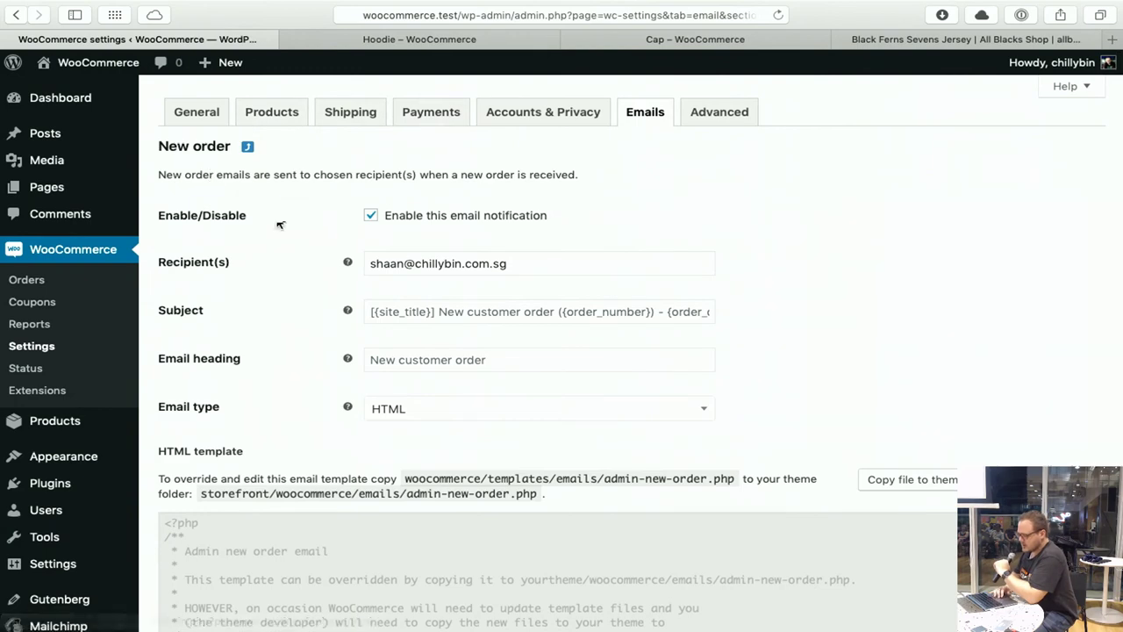
scroll(355, 561, down, 5)
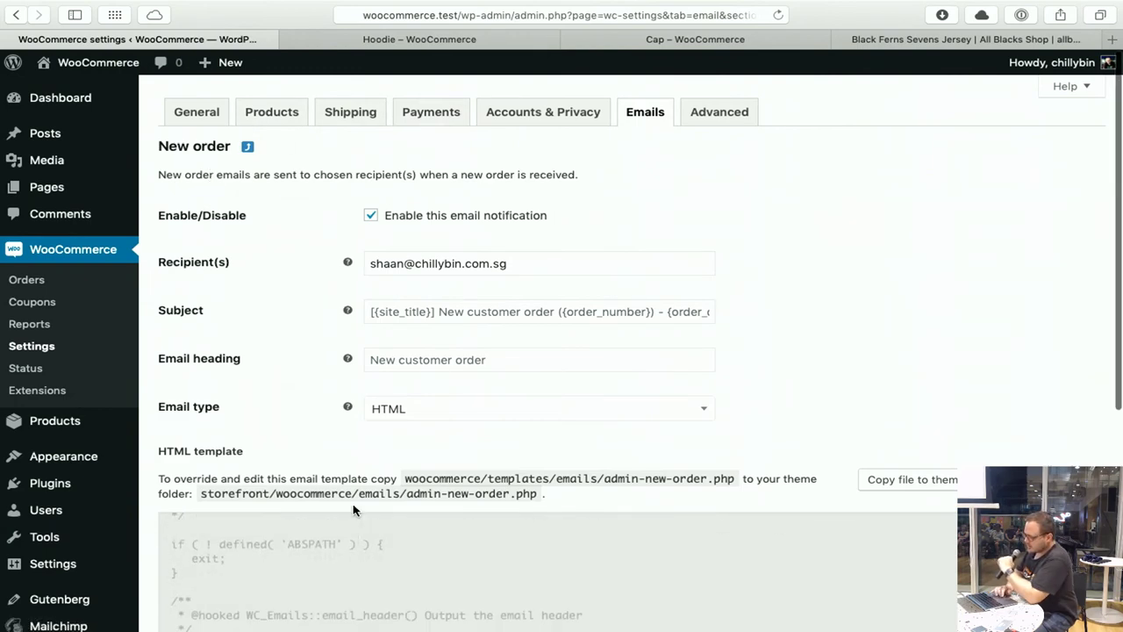
scroll(317, 465, down, 10)
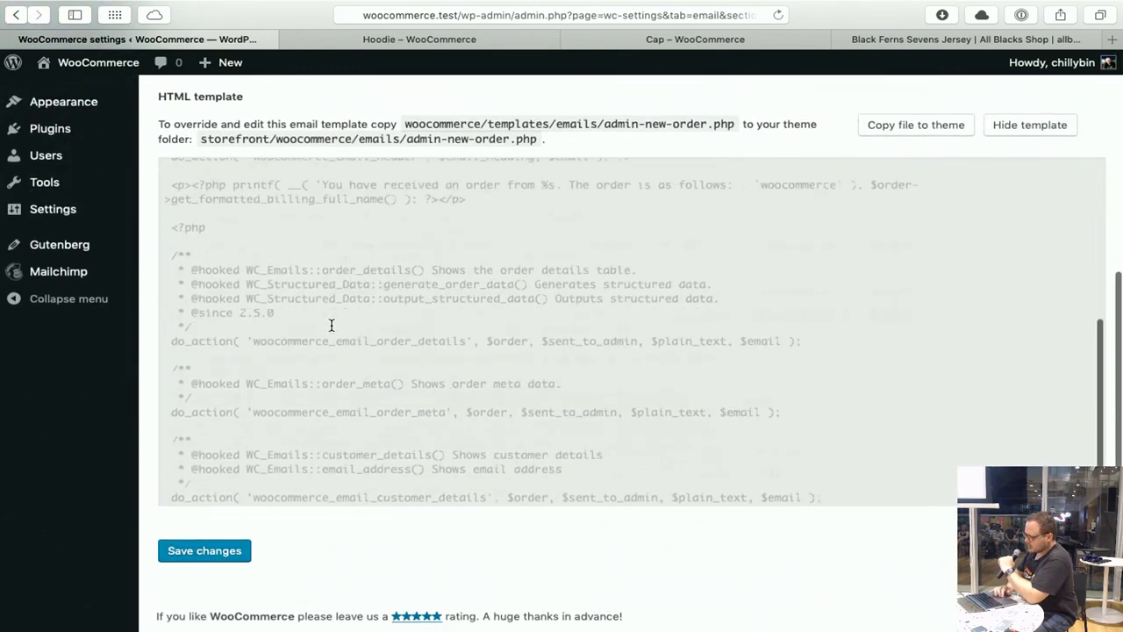
scroll(331, 323, up, 15)
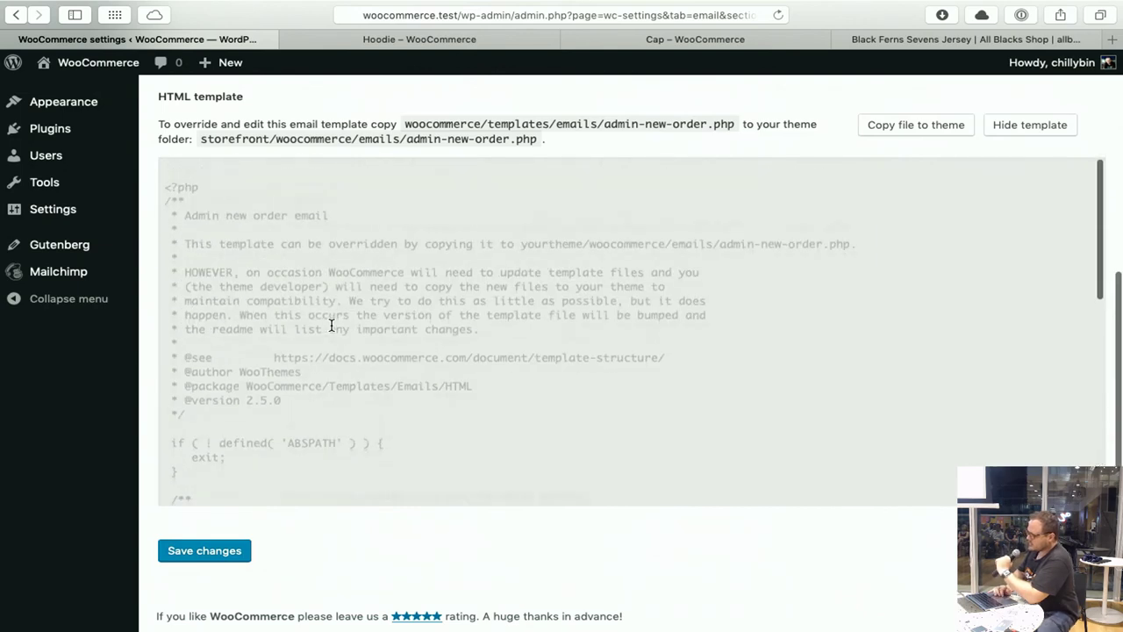
Set the Terms and conditions page to Privacy Policy in the Advanced page setup and save the changes.
scroll(457, 125, up, 5)
click(721, 113)
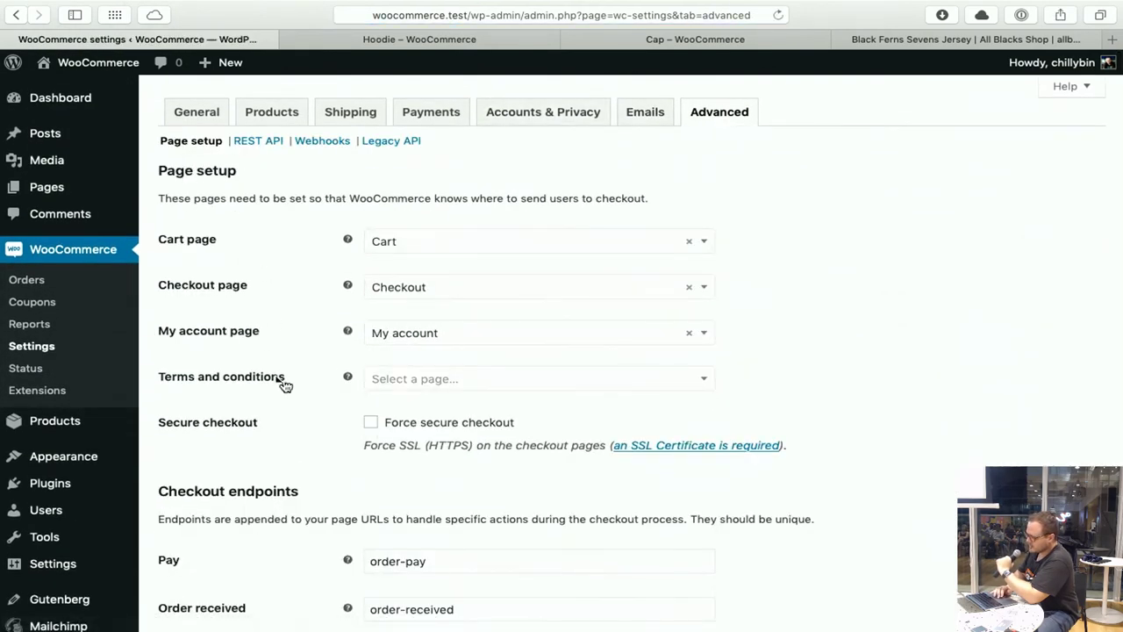
scroll(333, 254, down, 1)
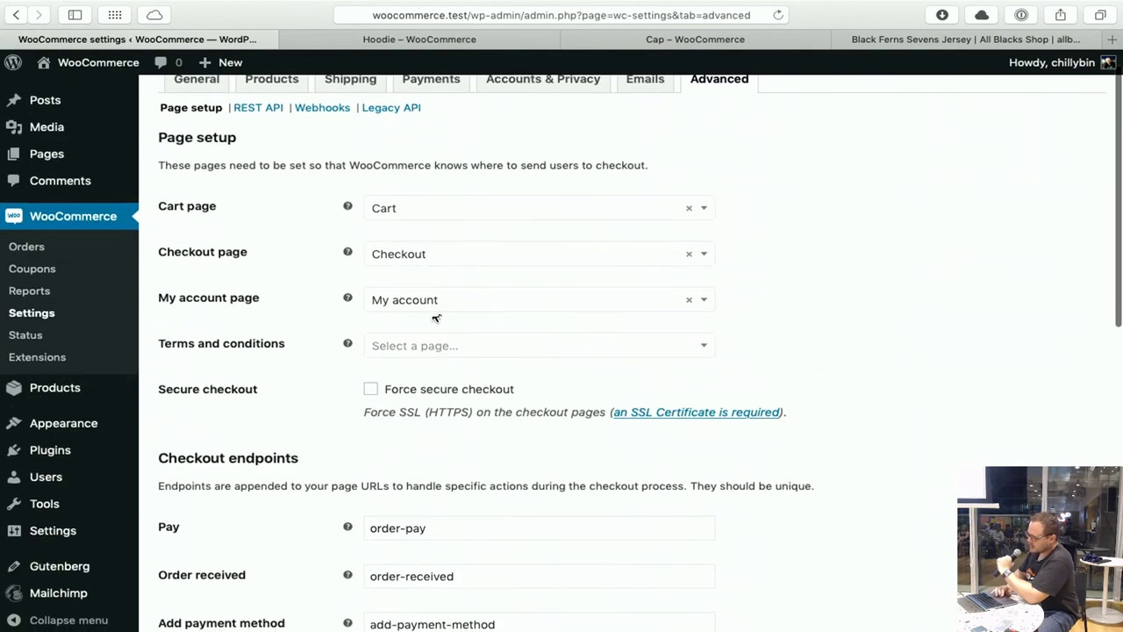
click(425, 349)
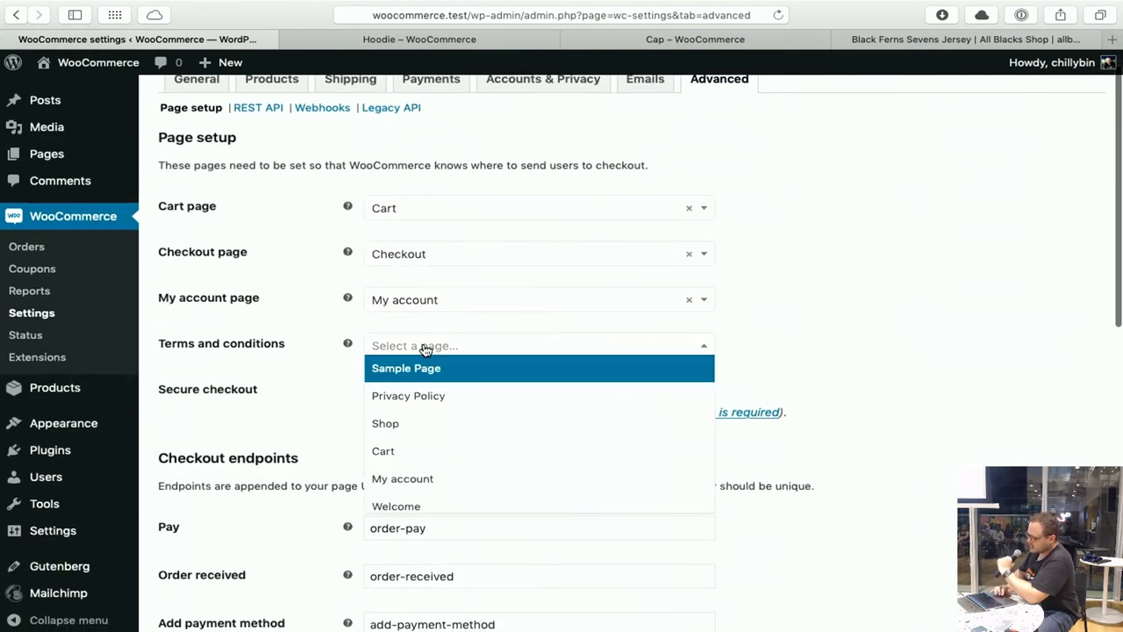
click(414, 396)
scroll(303, 449, down, 10)
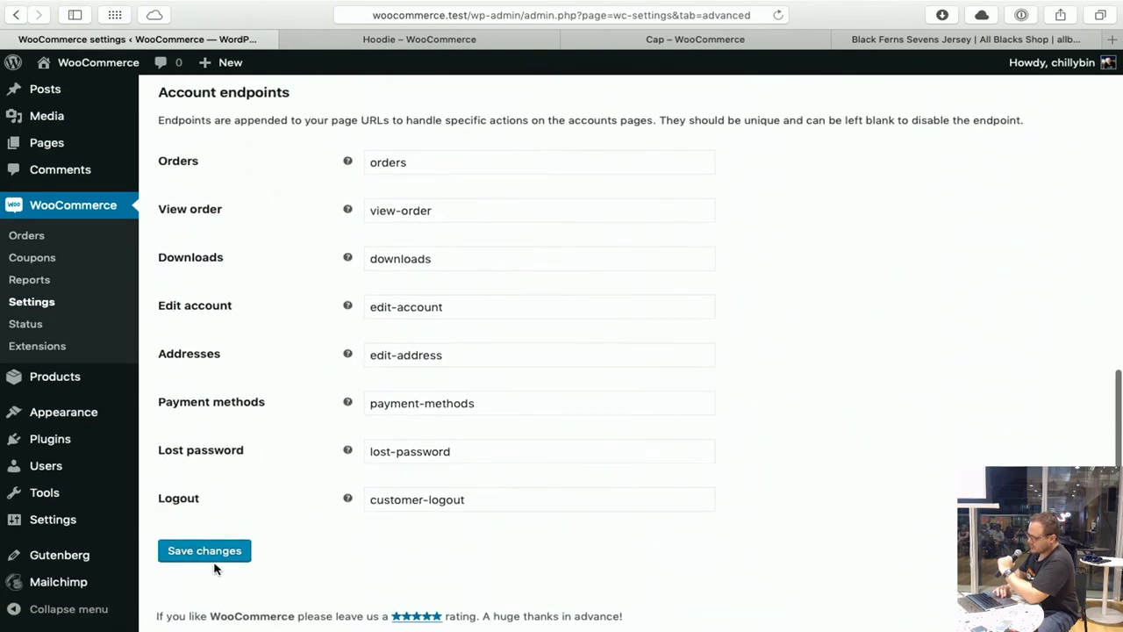
Switch to the storefront's Hoodie product page and add one blue hoodie without logo to the cart.
click(470, 41)
scroll(790, 444, down, 10)
scroll(790, 444, up, 5)
click(539, 452)
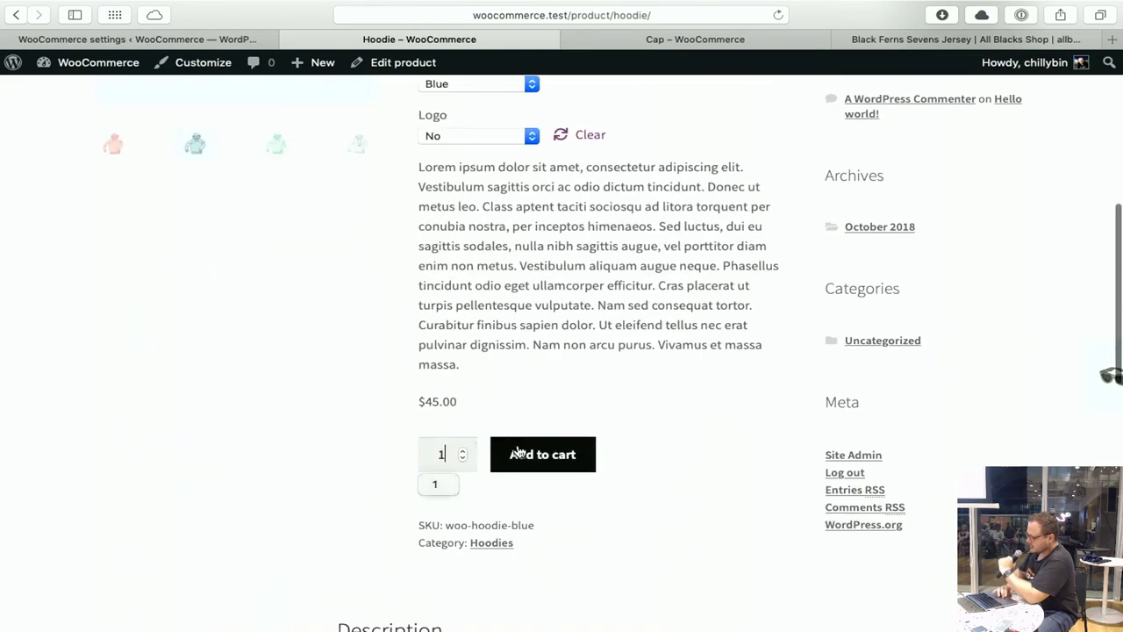
scroll(591, 418, down, 15)
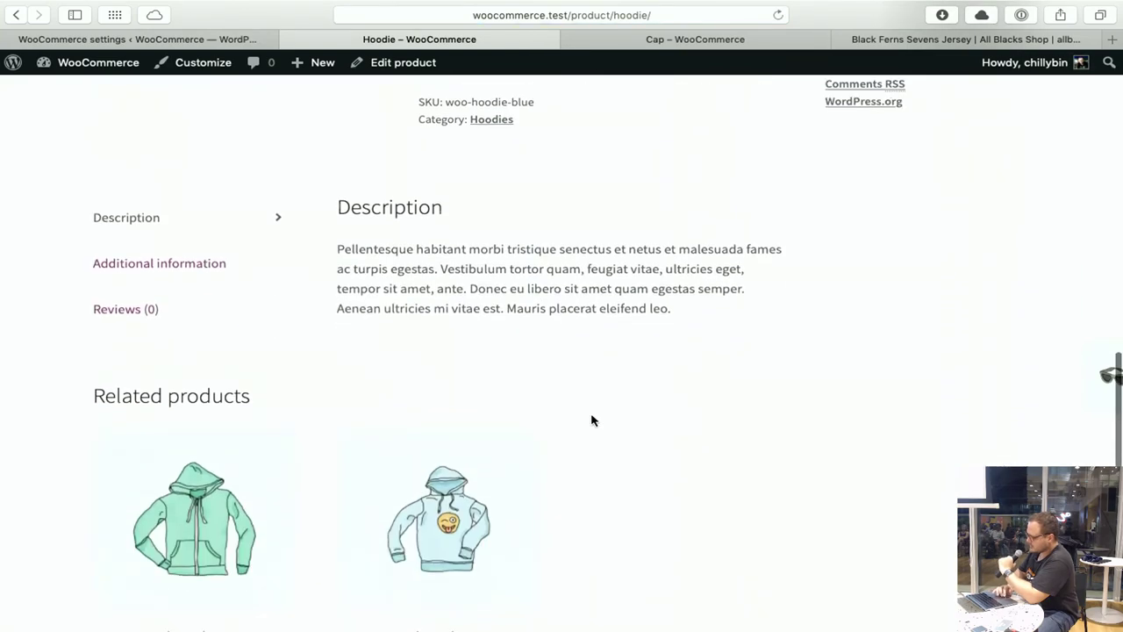
Proceed from the cart to the checkout page and agree to the website terms and conditions.
scroll(591, 420, up, 12)
scroll(593, 420, up, 7)
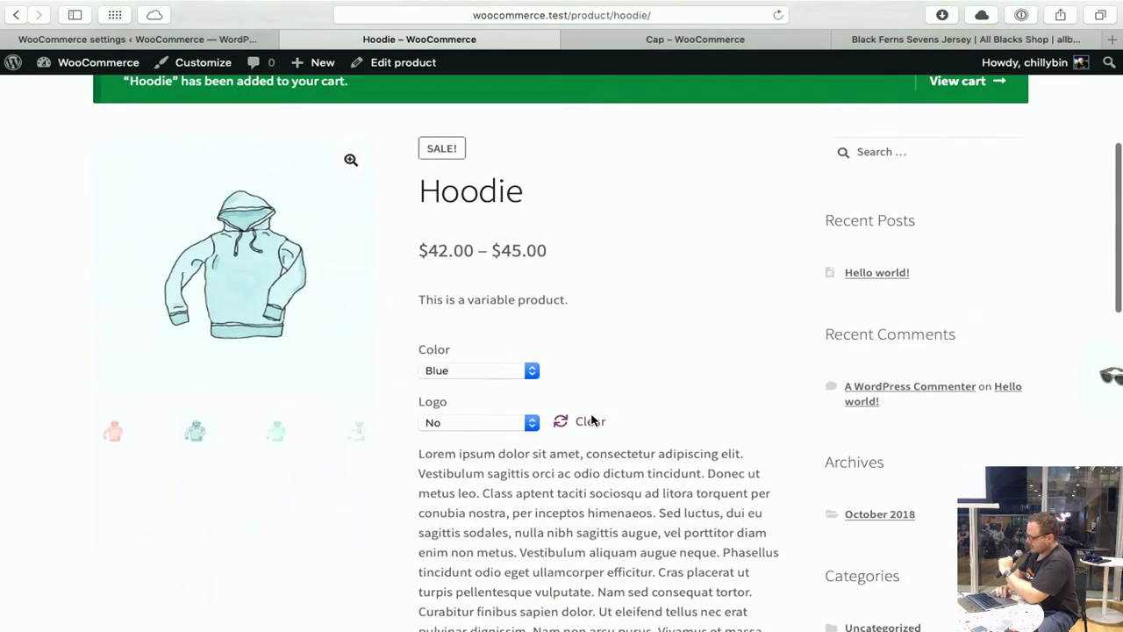
click(974, 395)
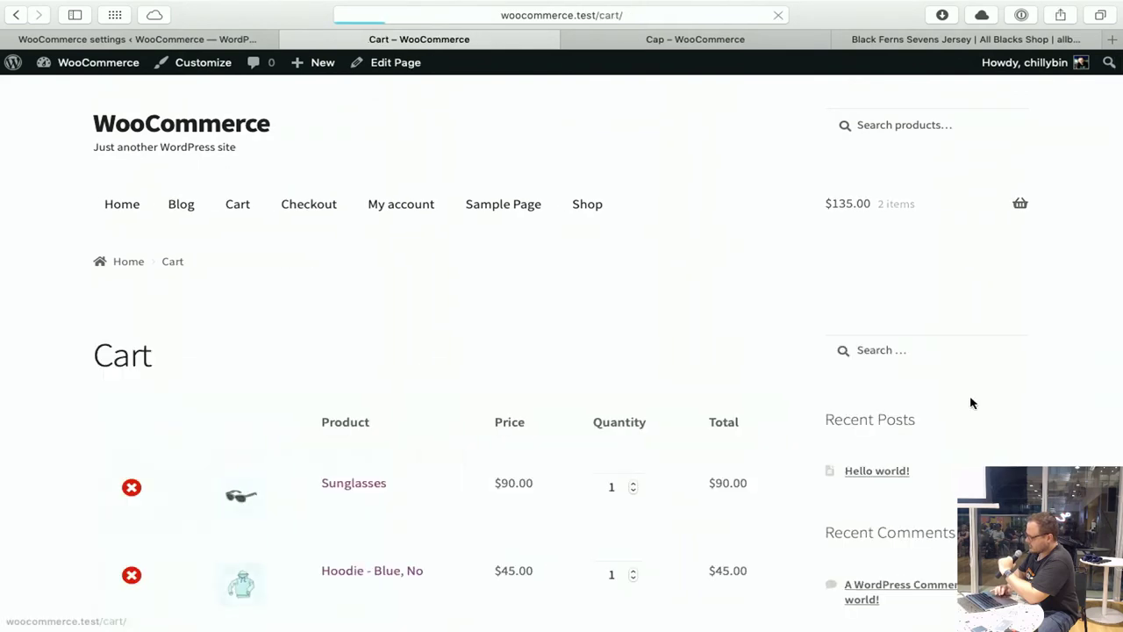
scroll(973, 401, down, 6)
scroll(965, 402, down, 2)
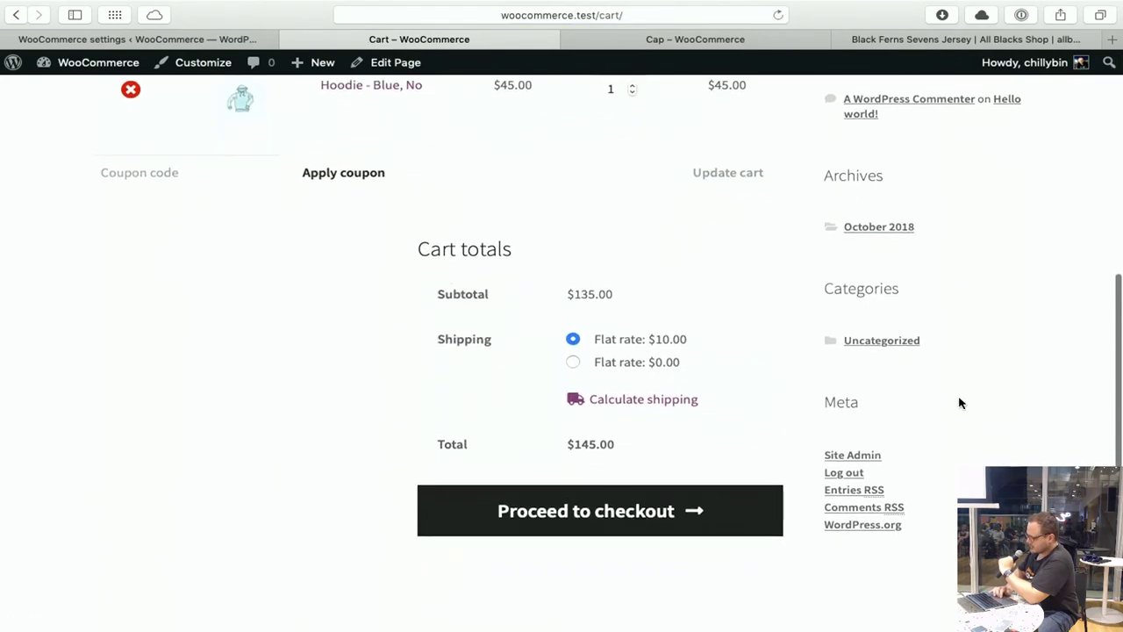
click(580, 502)
scroll(578, 505, down, 12)
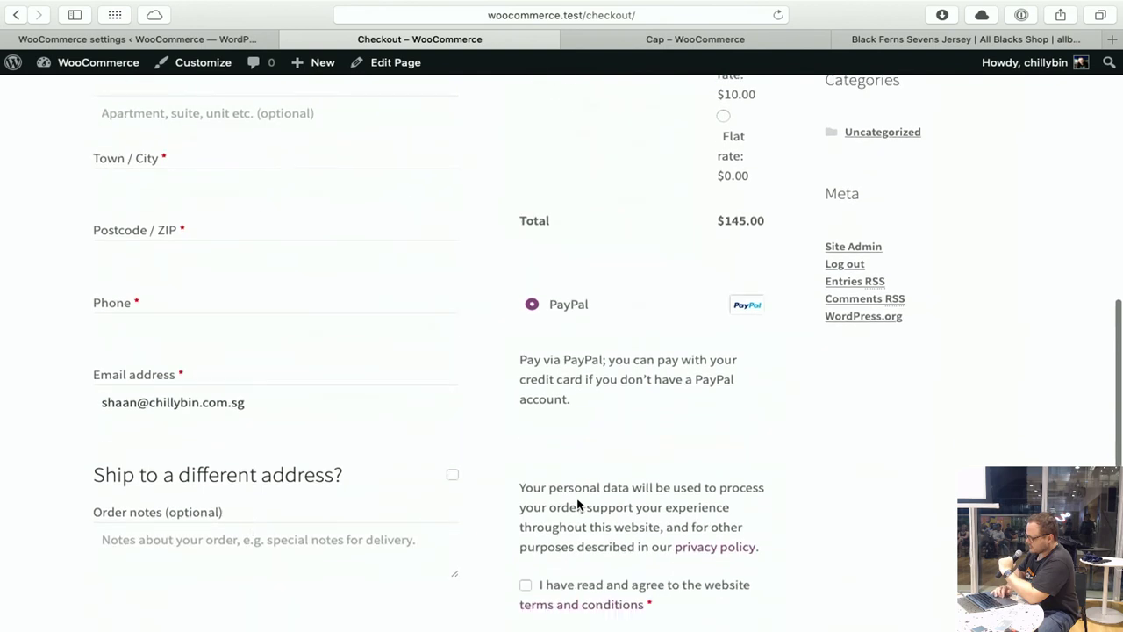
click(525, 448)
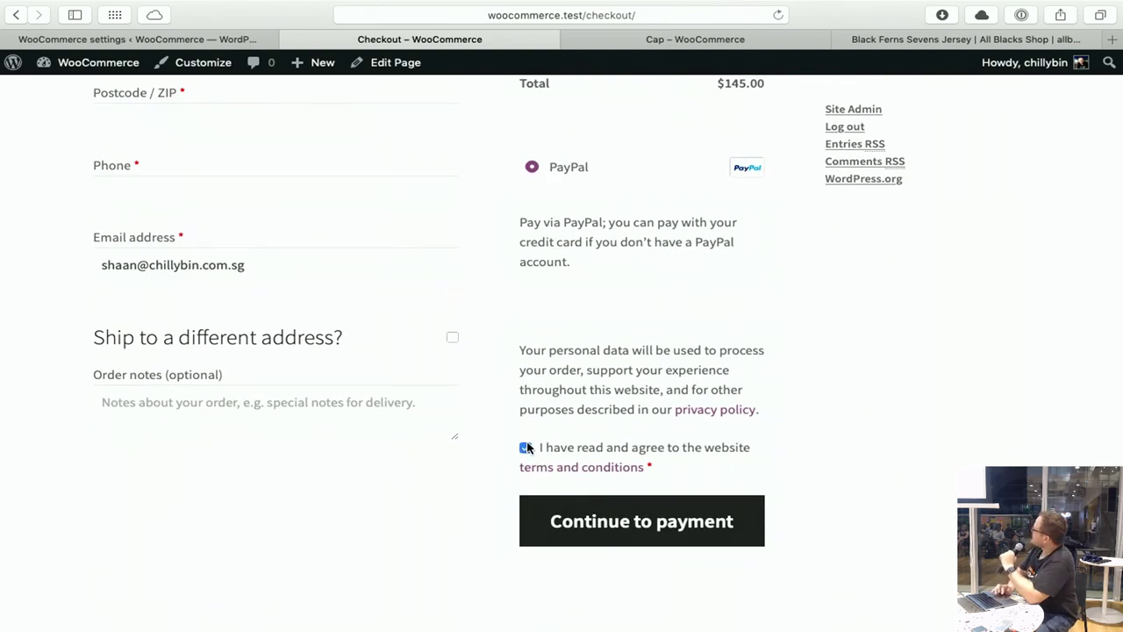
Return to the Advanced page setup and review the Terms and conditions page choices and the checkout and account endpoints.
click(205, 39)
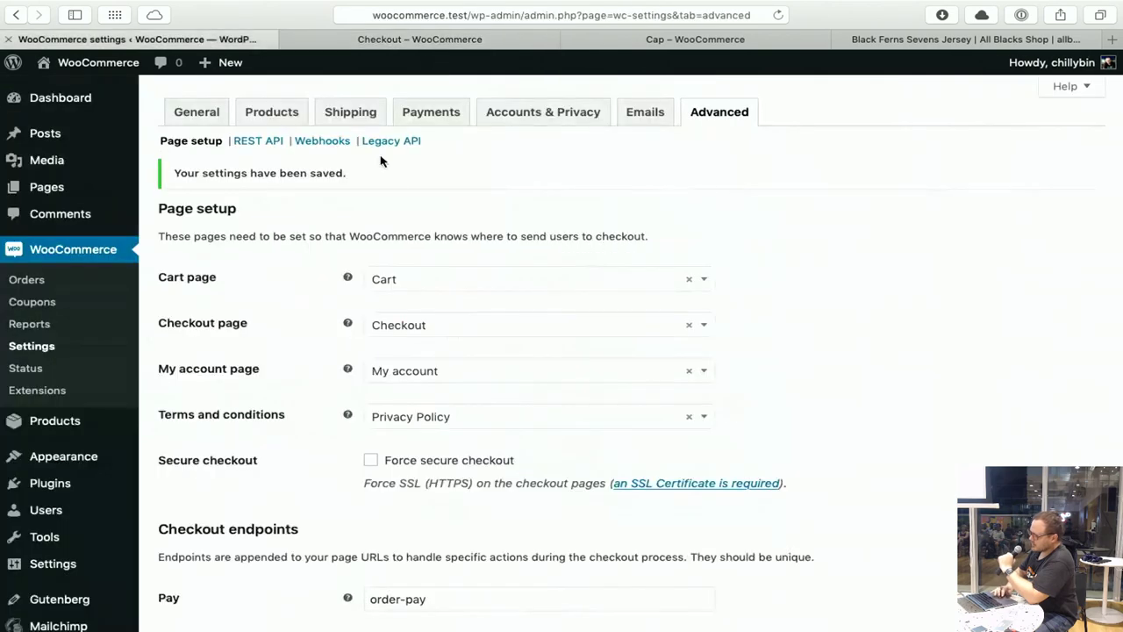
click(446, 418)
scroll(456, 575, down, 2)
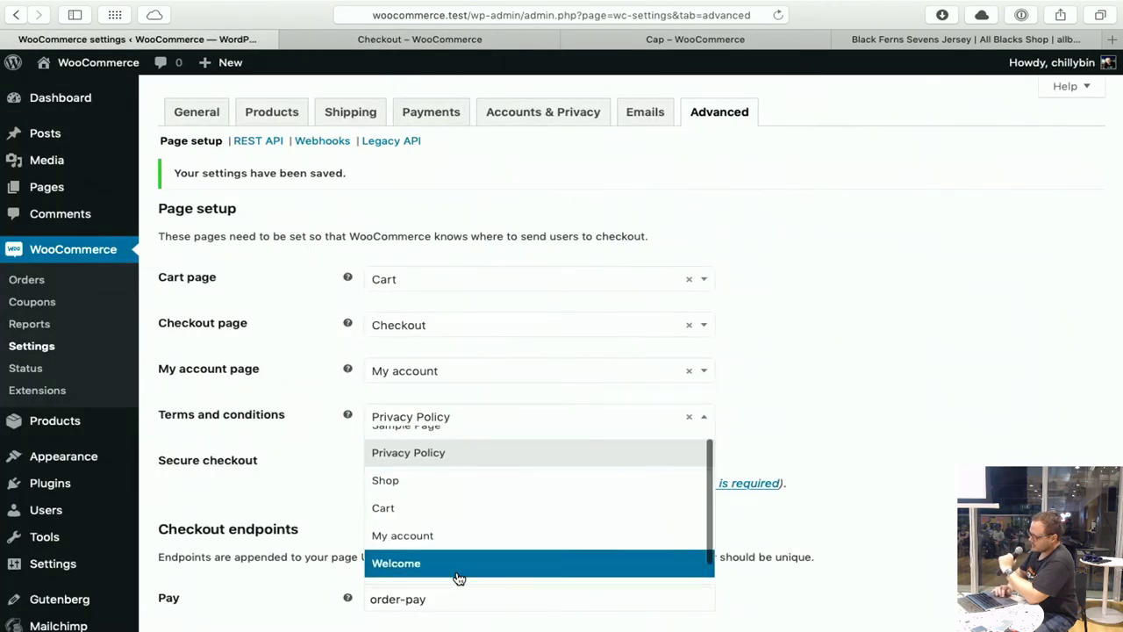
click(302, 473)
scroll(302, 474, down, 5)
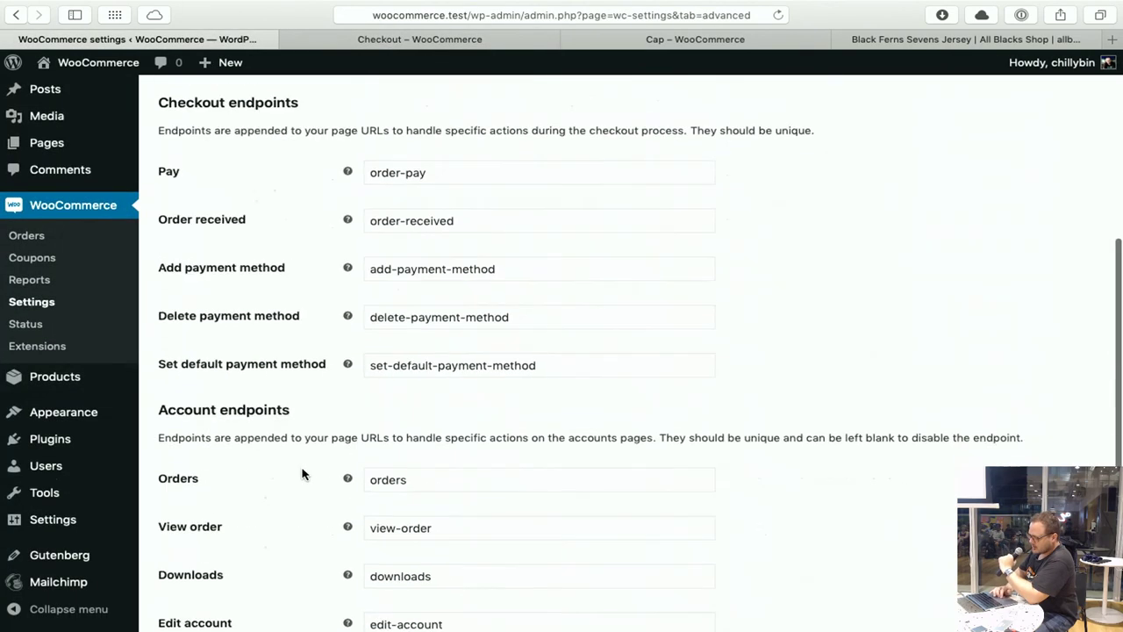
View the Mailchimp settings with its API key field, and revisit the terms agreement on the storefront's checkout page.
click(61, 583)
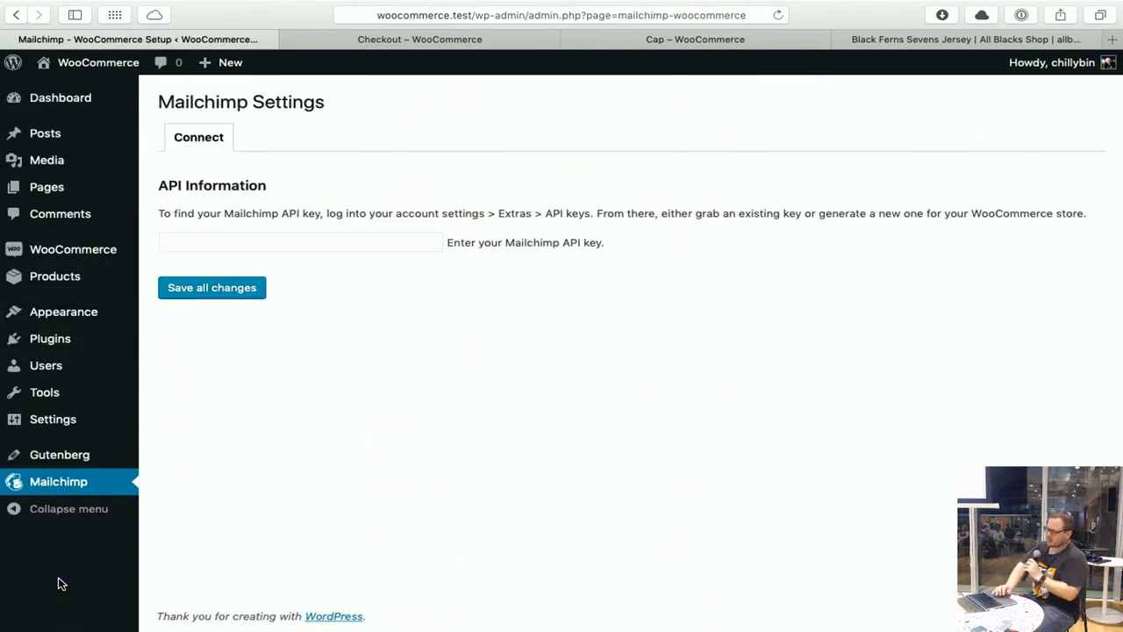
click(257, 240)
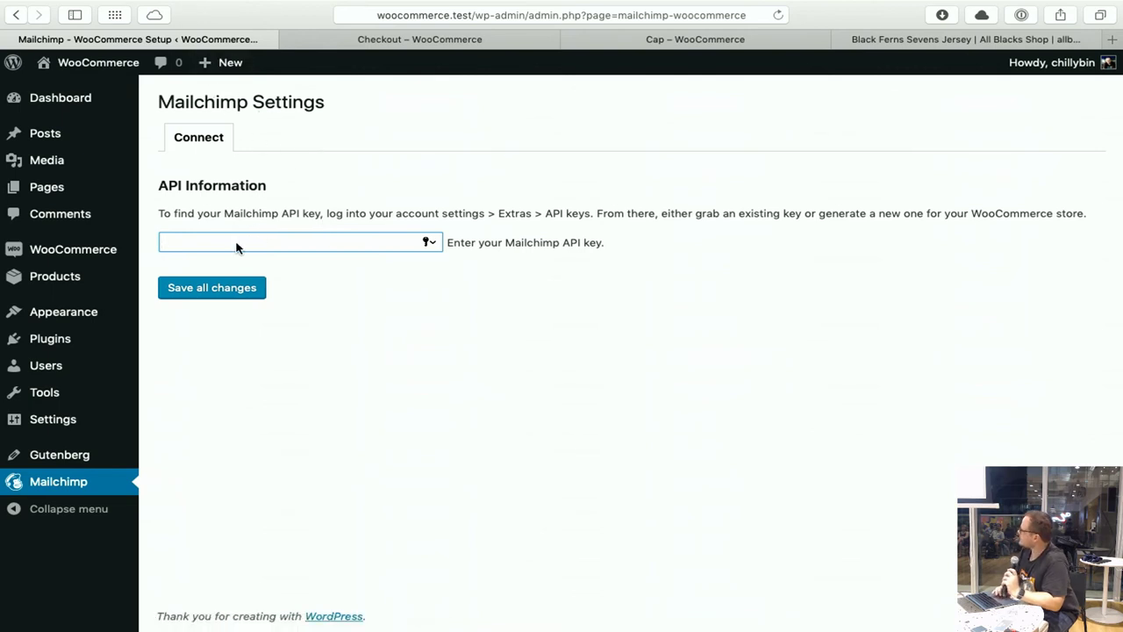
click(431, 33)
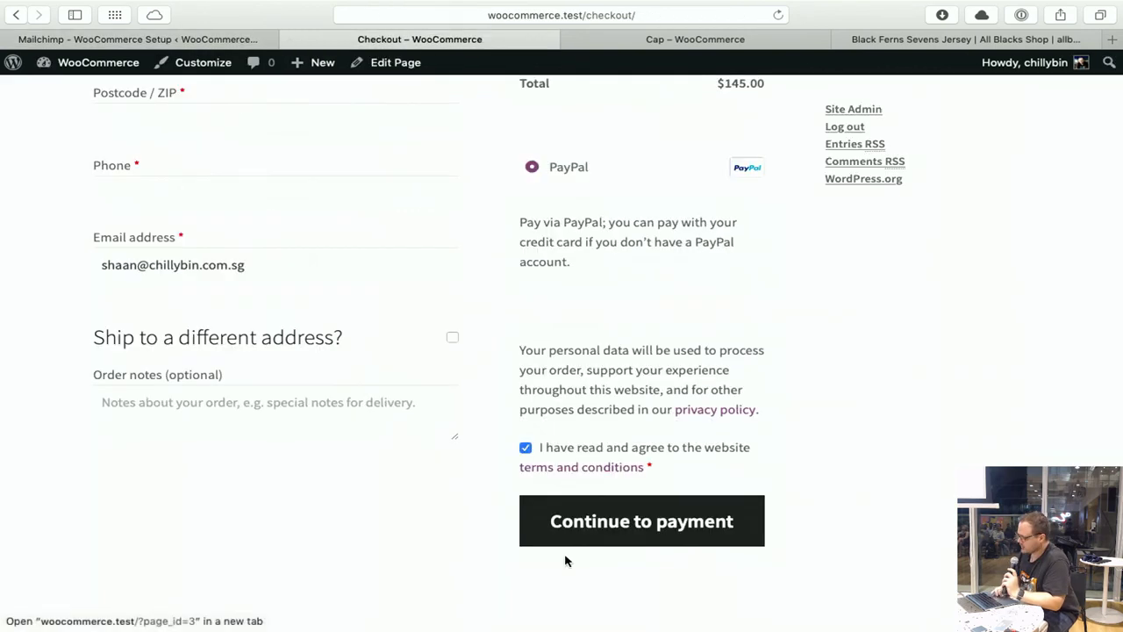
scroll(568, 507, down, 1)
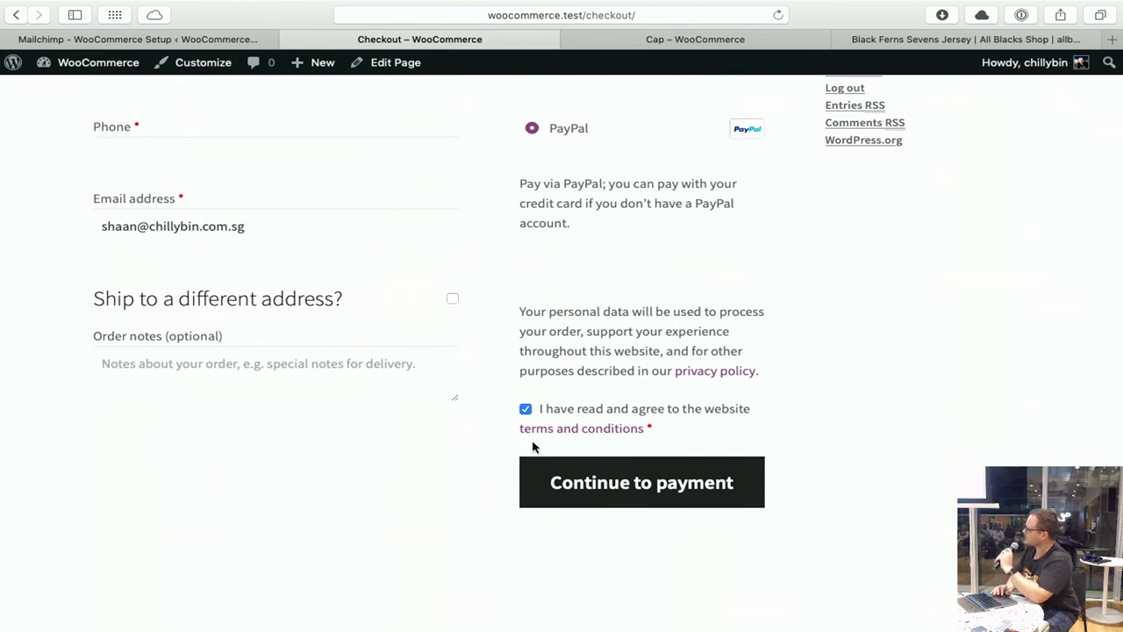
Open the WooCommerce Extensions page in the admin area and look through the featured extensions.
click(211, 39)
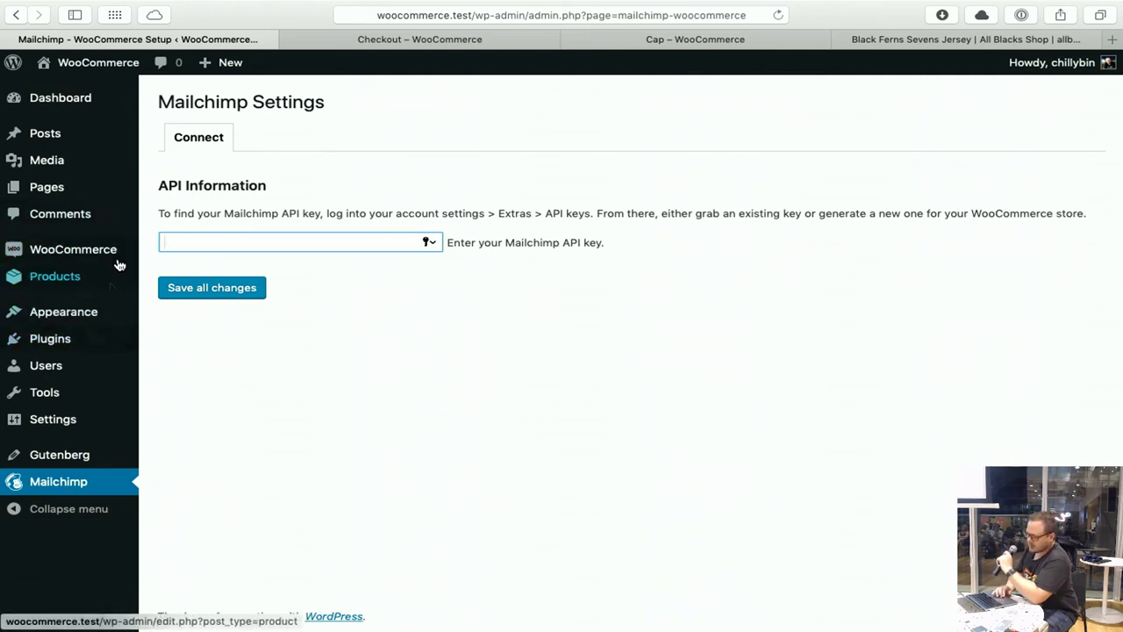
mouse_move(76, 190)
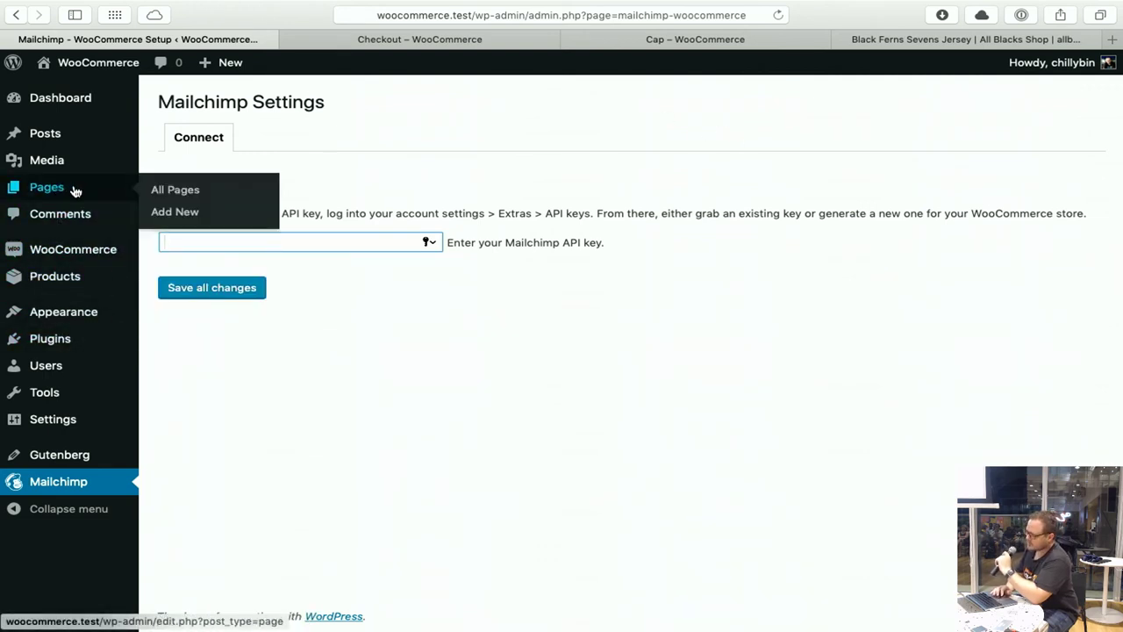
mouse_move(89, 265)
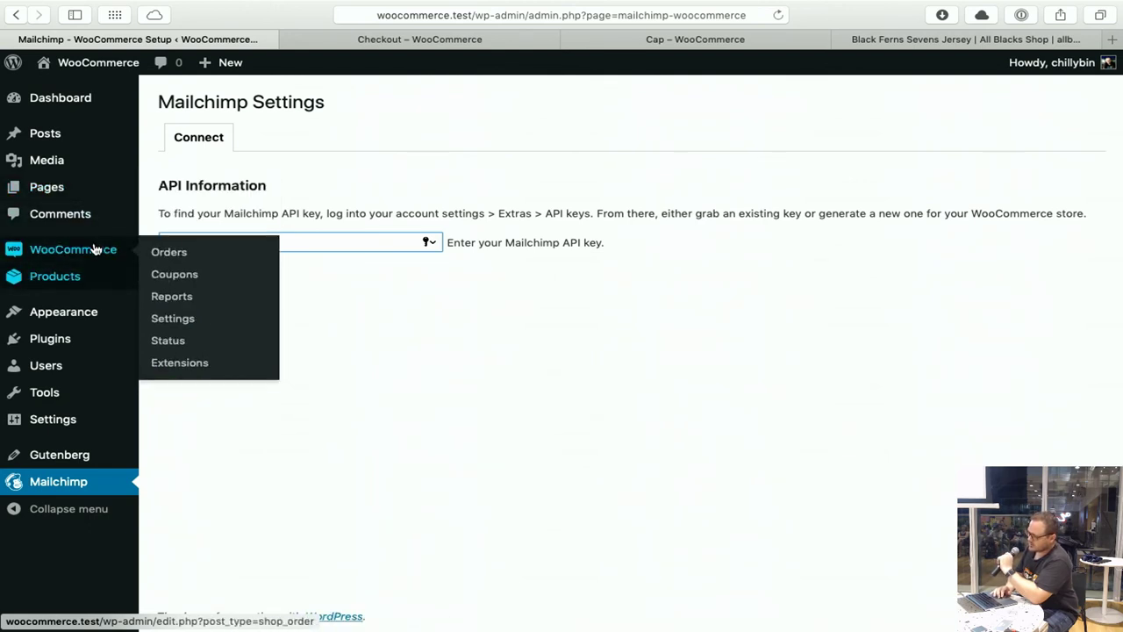
click(212, 373)
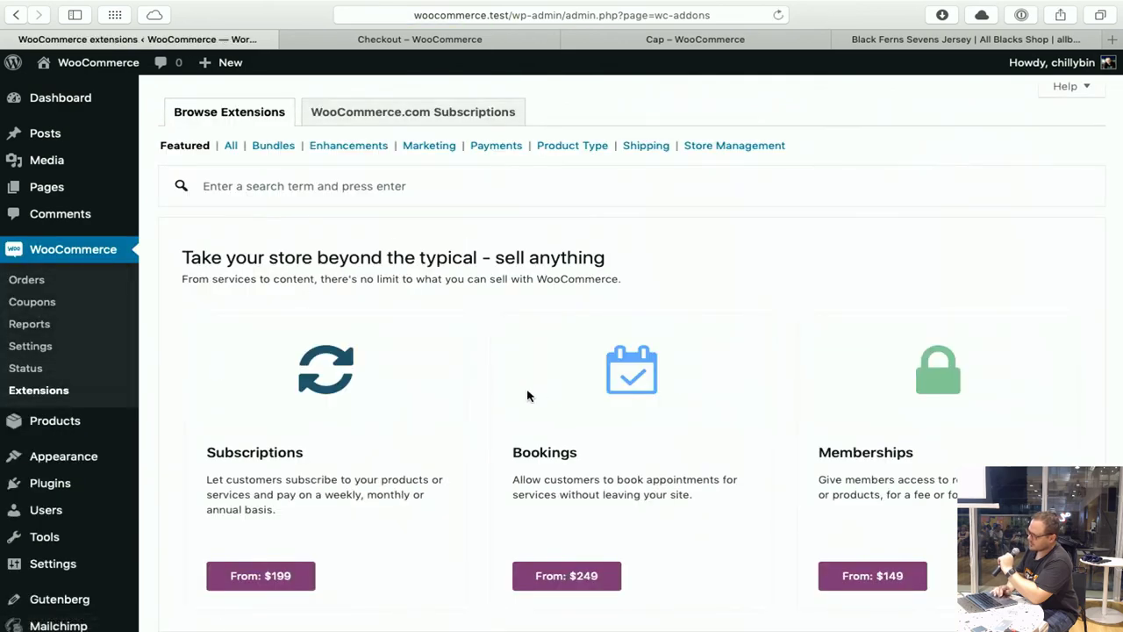
scroll(940, 443, down, 10)
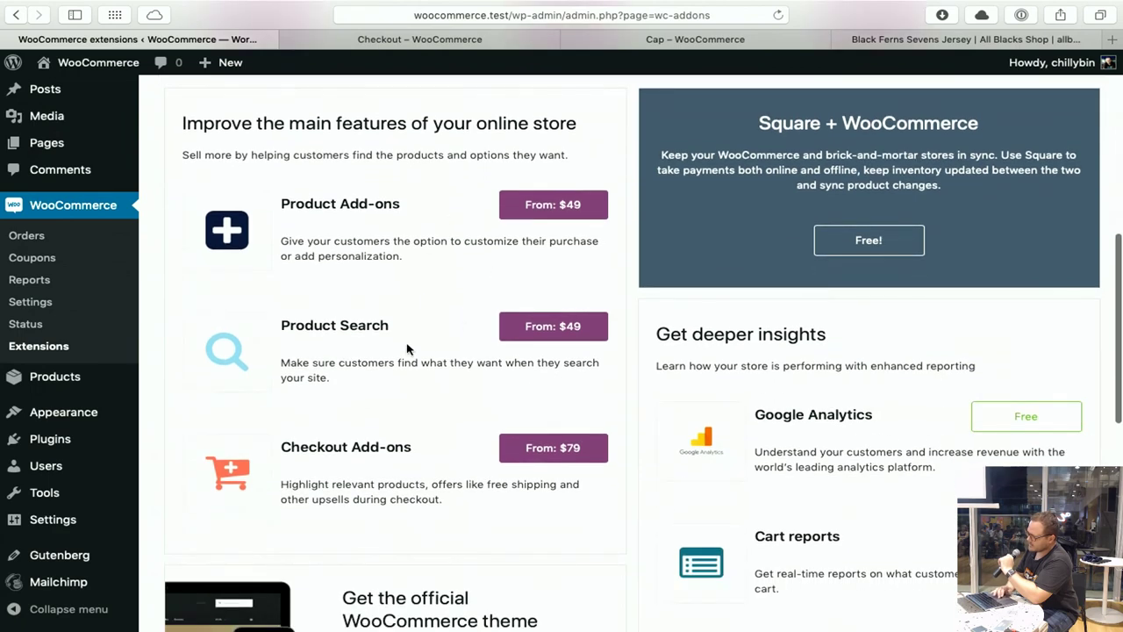
scroll(367, 500, down, 5)
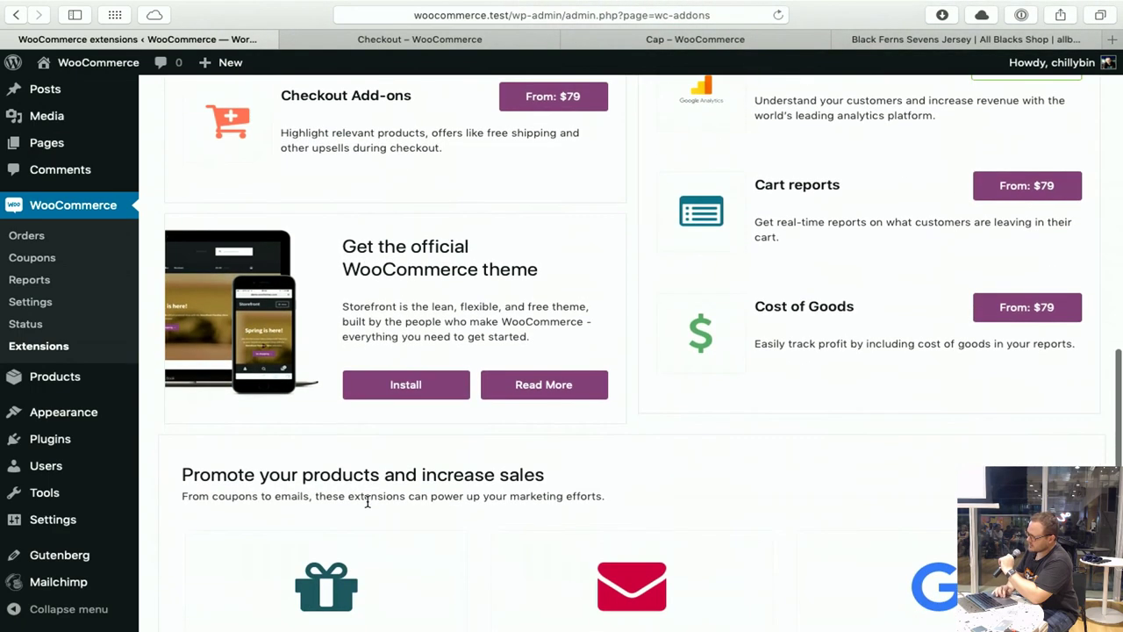
scroll(366, 500, up, 3)
scroll(366, 500, up, 1)
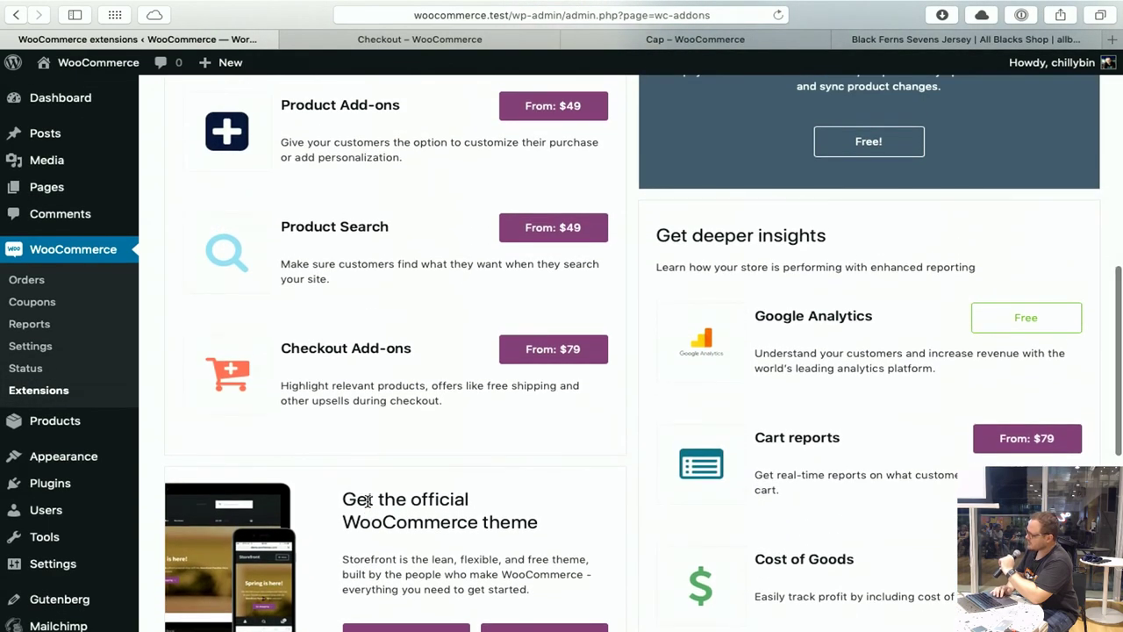
scroll(367, 500, up, 7)
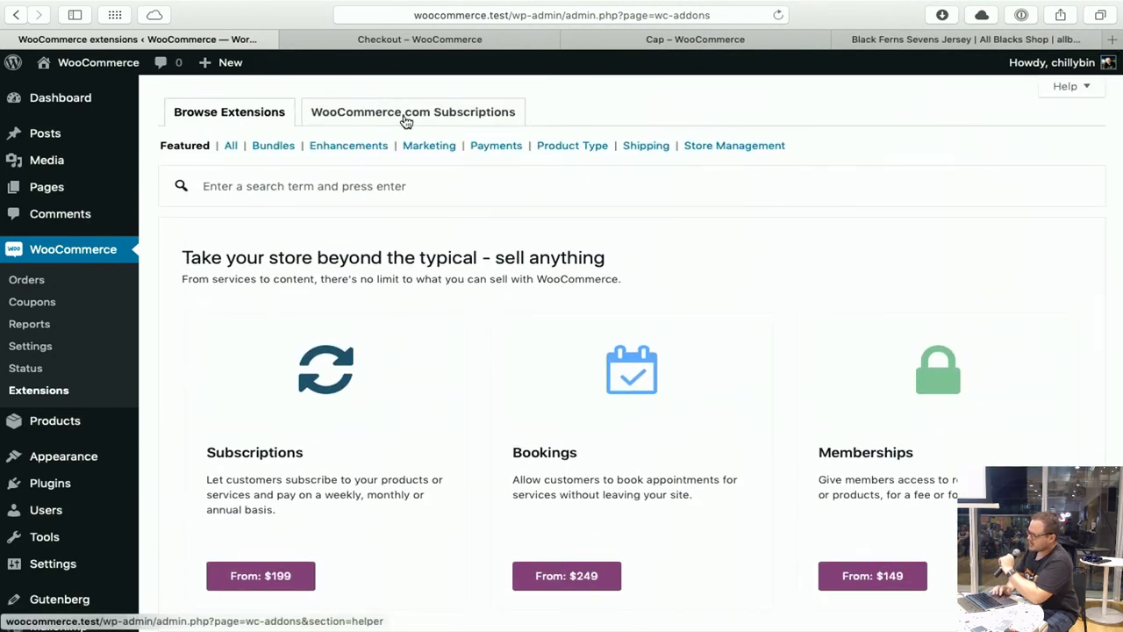
Check the WooCommerce.com Subscriptions page, return to Browse Extensions and read through the featured offers again.
right_click(405, 119)
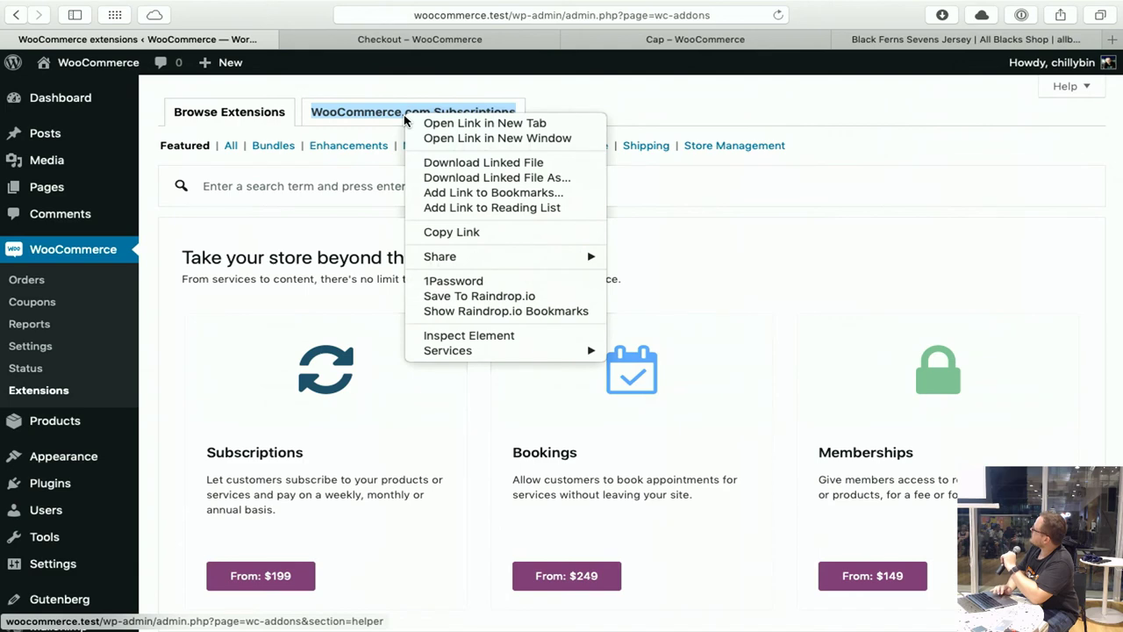
click(386, 116)
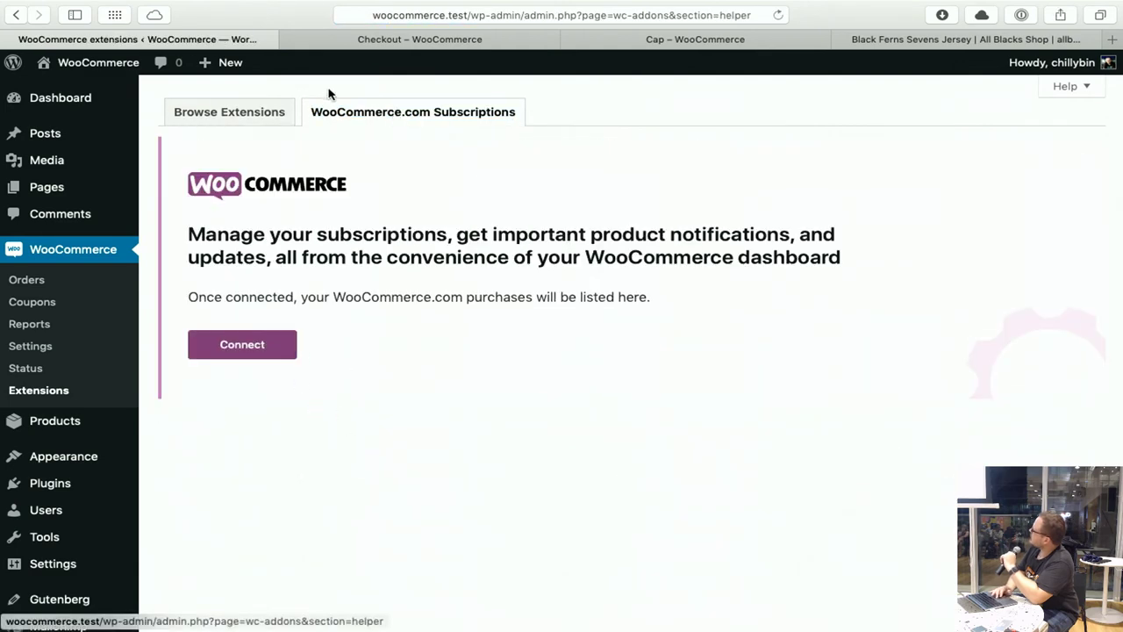
click(255, 114)
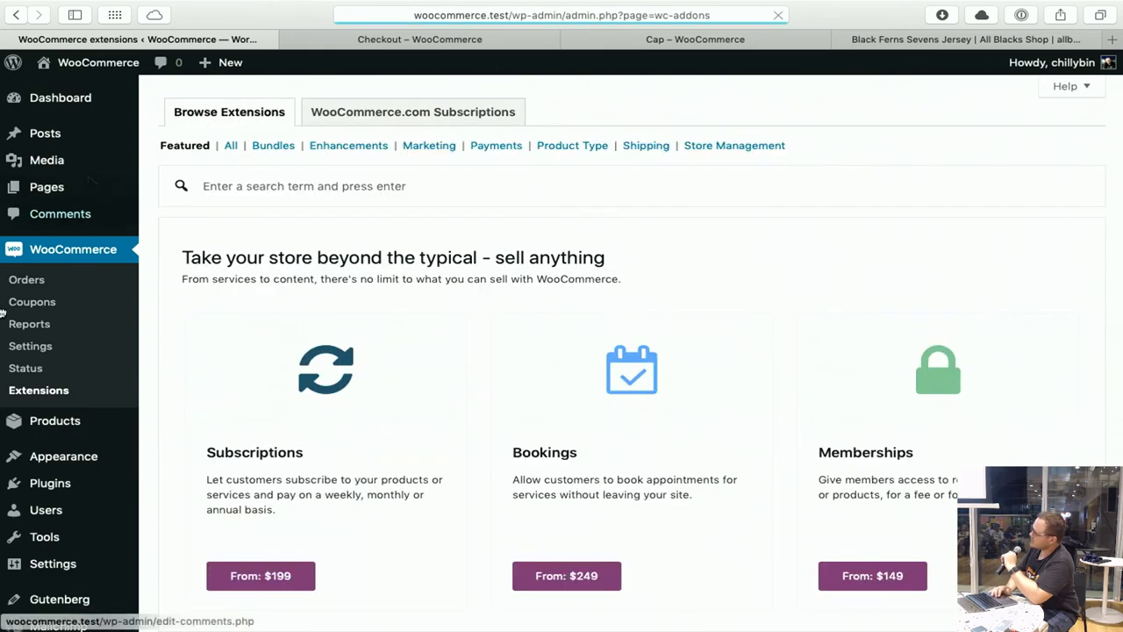
scroll(314, 450, down, 2)
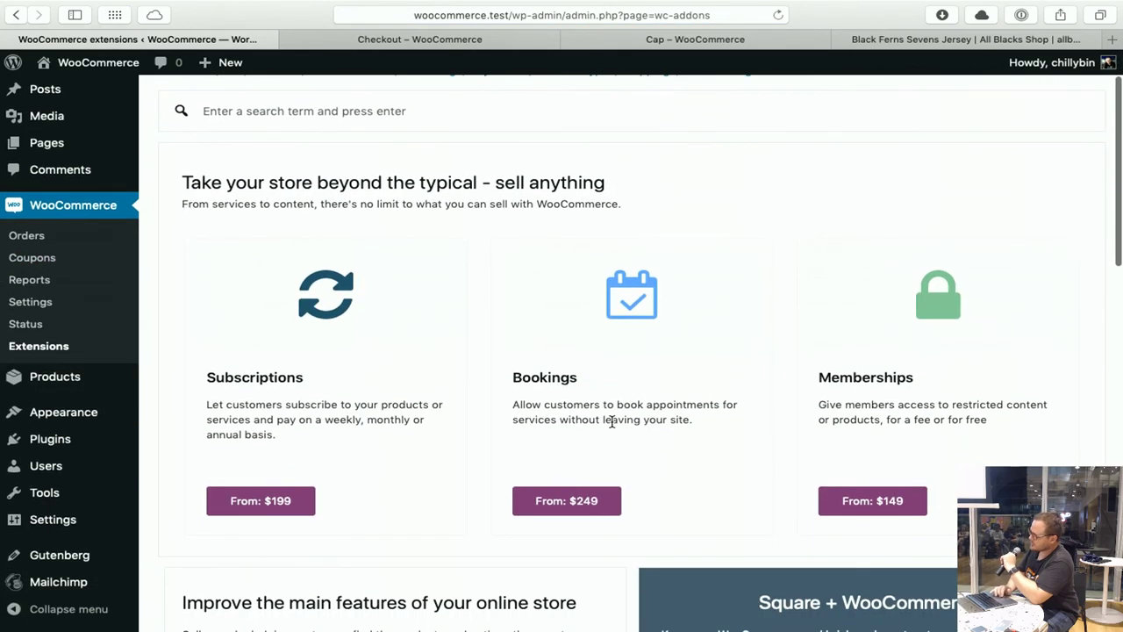
scroll(645, 420, down, 5)
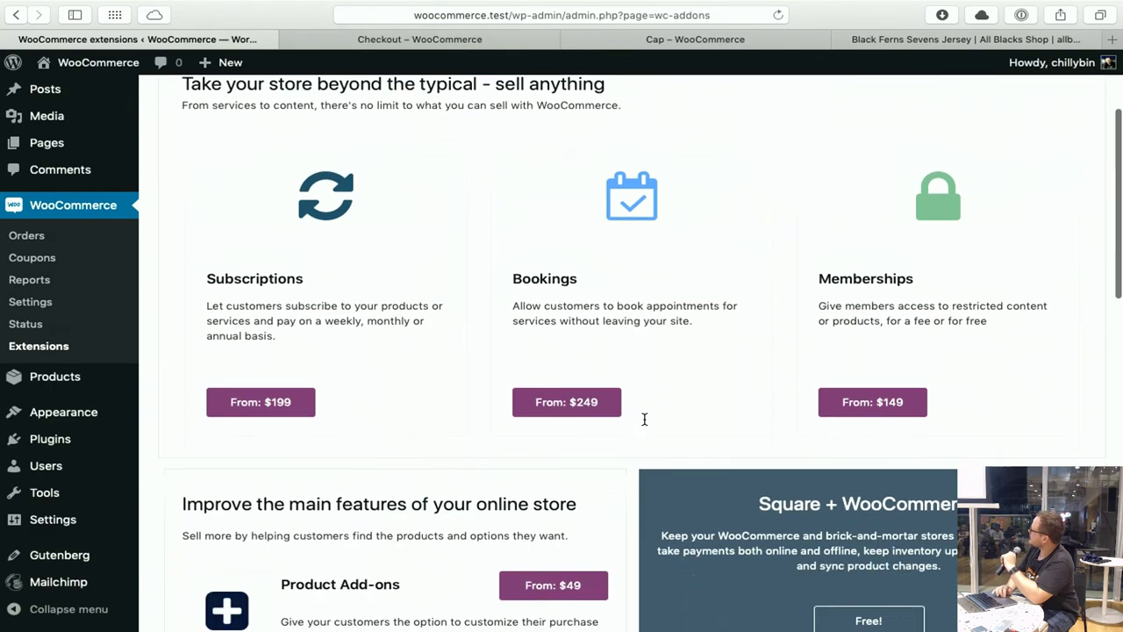
scroll(645, 419, down, 1)
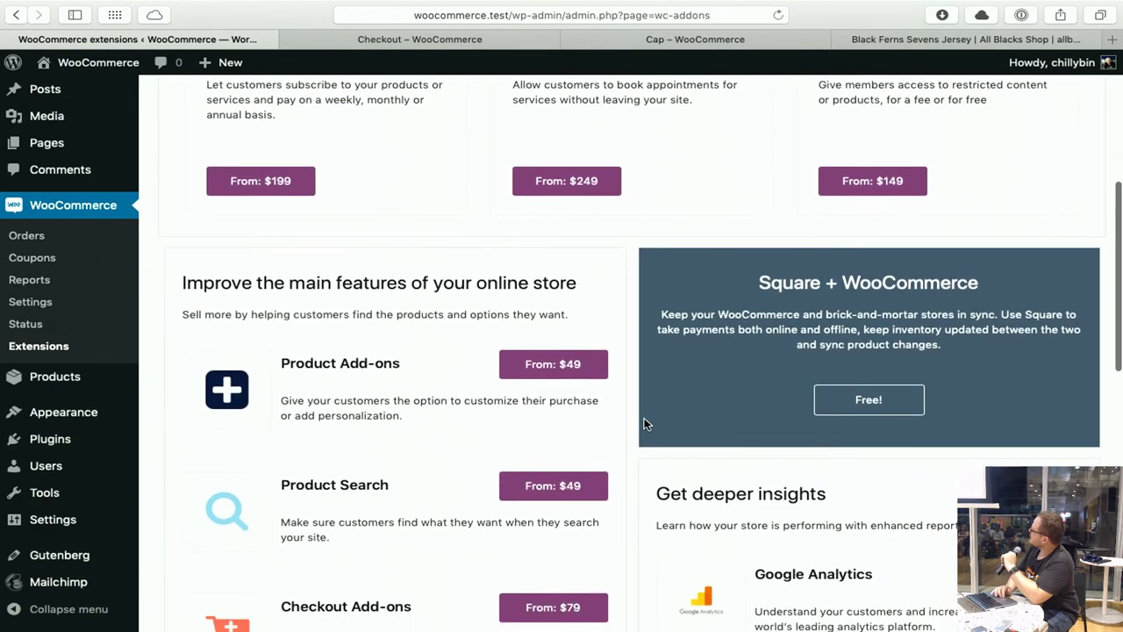
scroll(453, 401, down, 9)
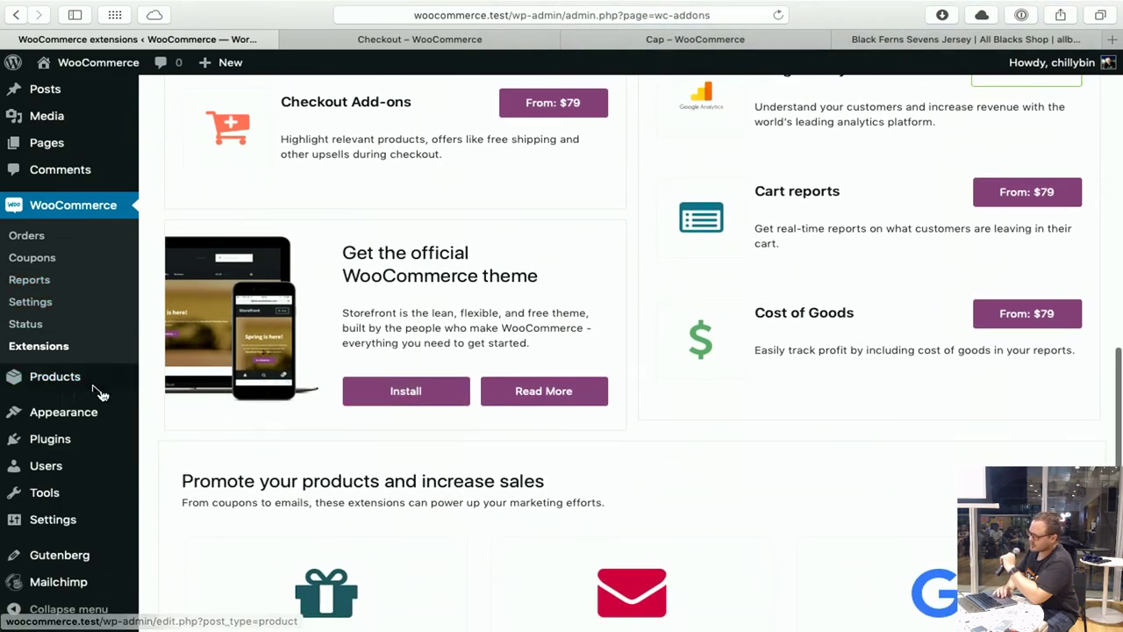
Search for woocommerce among the plugins available to add and browse the listed plugins.
mouse_move(85, 388)
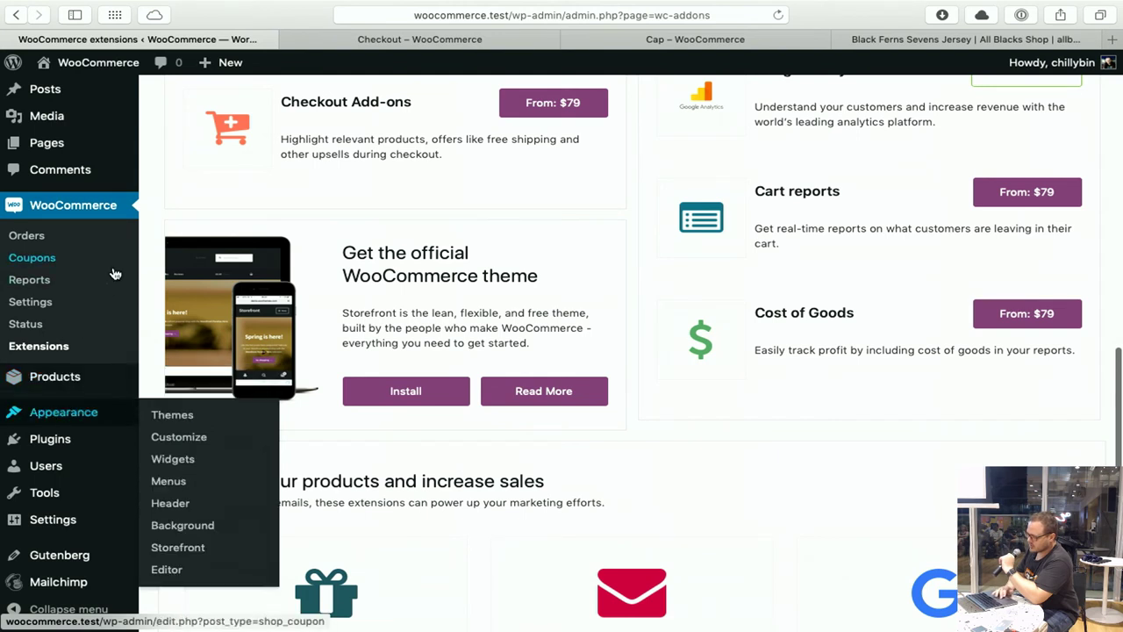
mouse_move(89, 452)
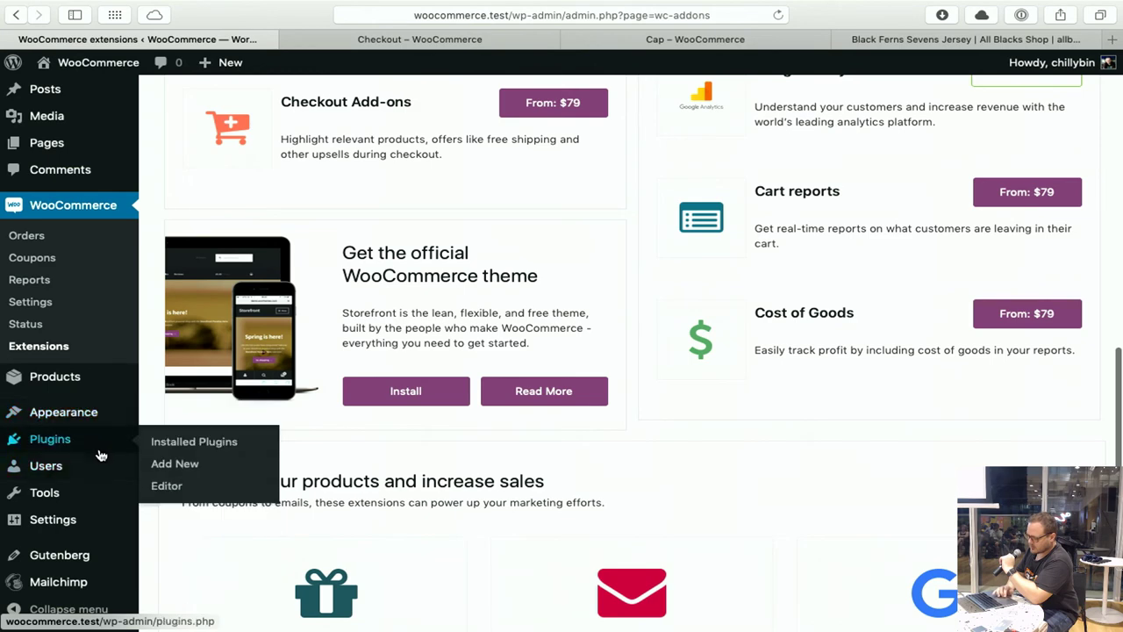
click(208, 470)
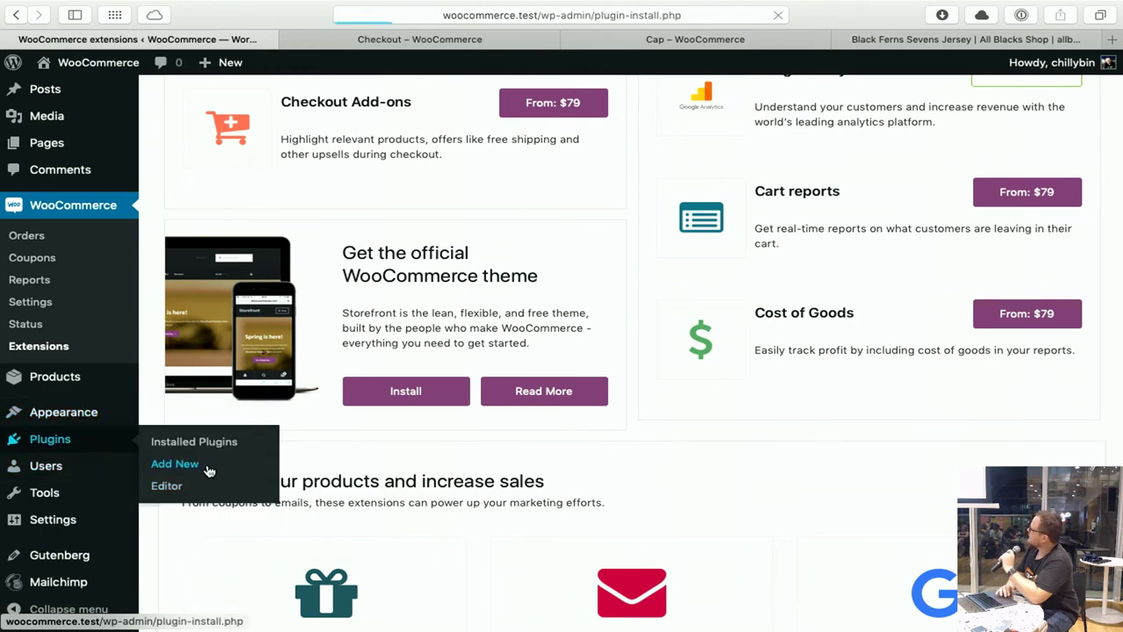
click(874, 151)
text(woo)
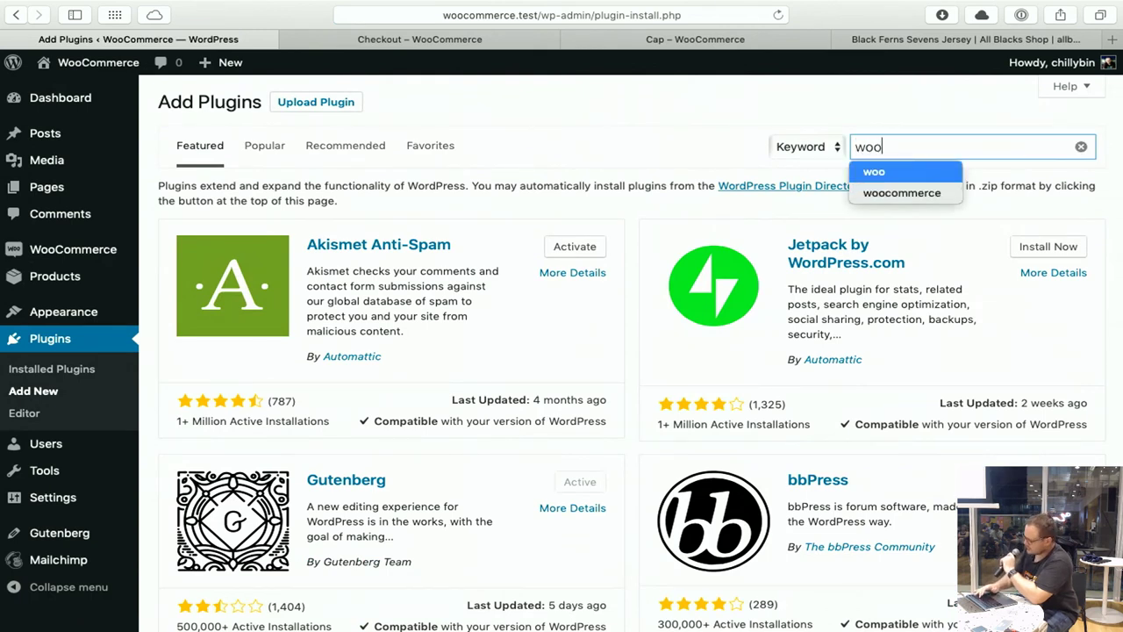
text(commedrc)
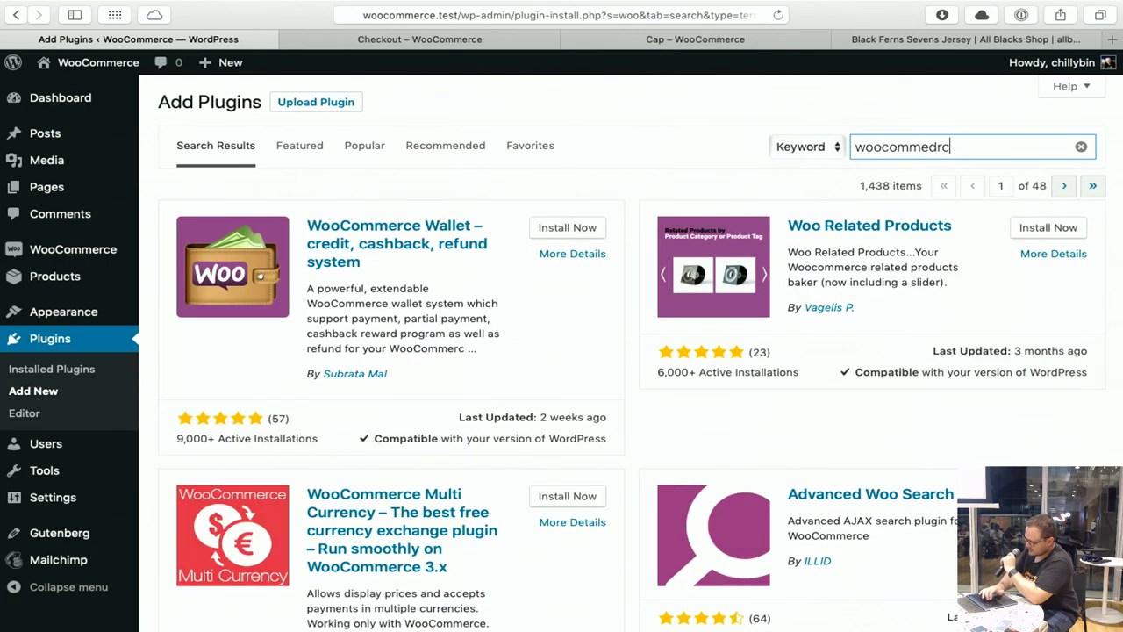
click(937, 147)
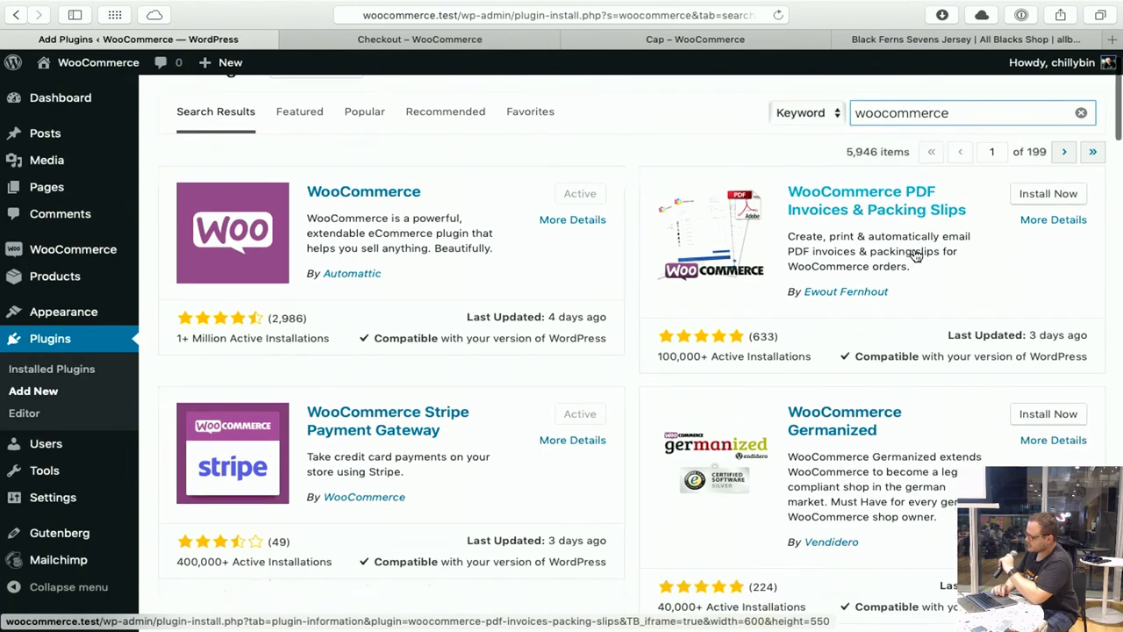
scroll(916, 255, down, 10)
scroll(915, 255, down, 10)
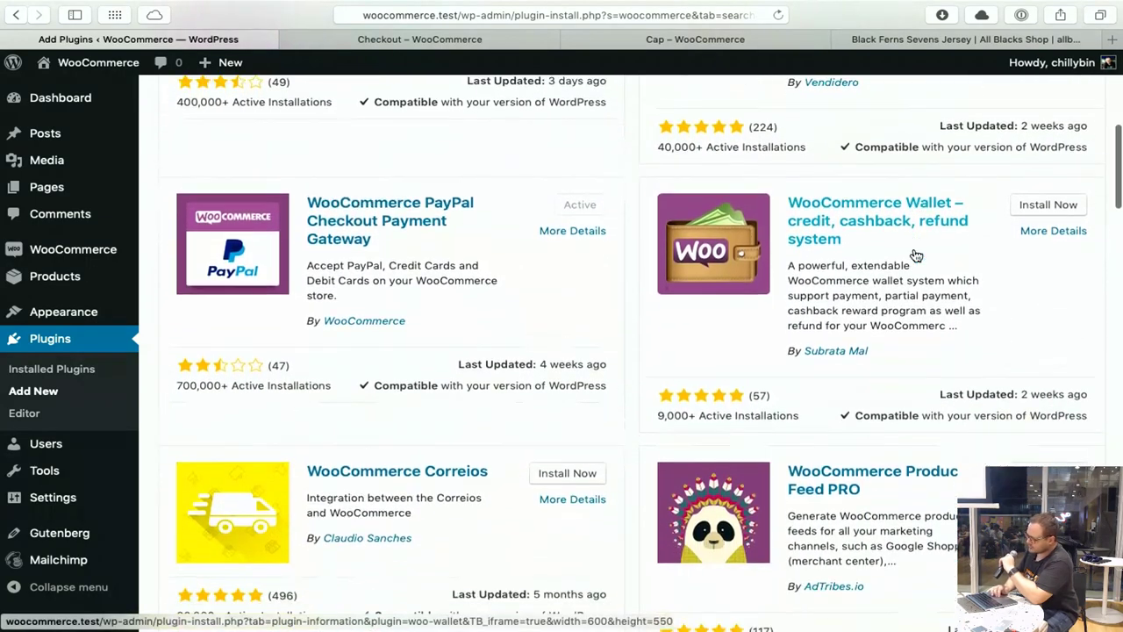
scroll(915, 254, down, 7)
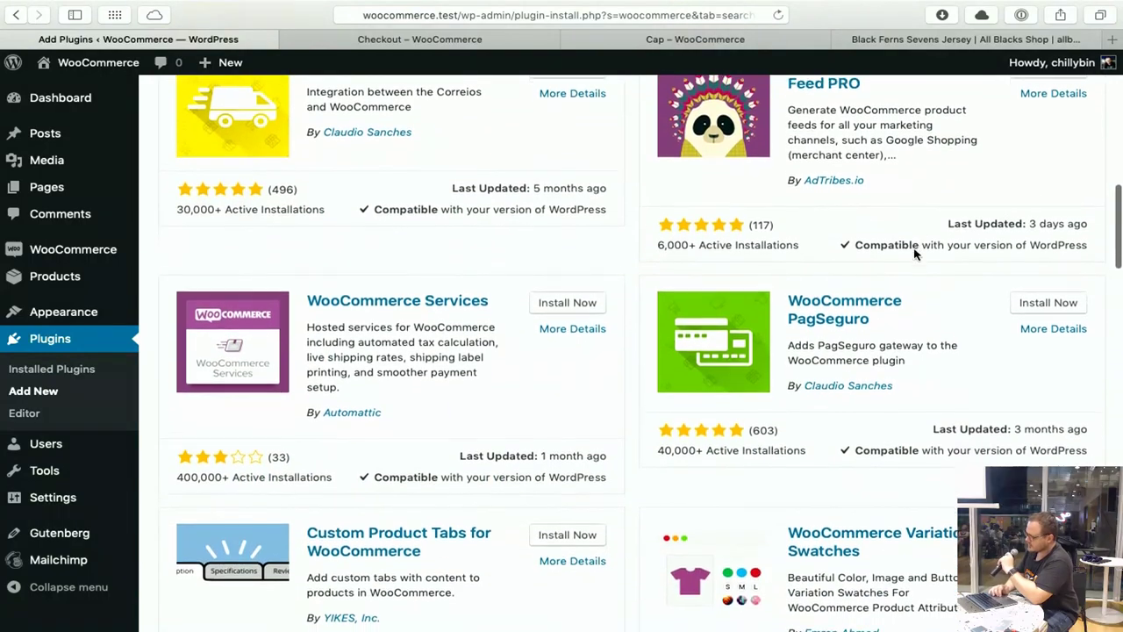
scroll(915, 255, down, 4)
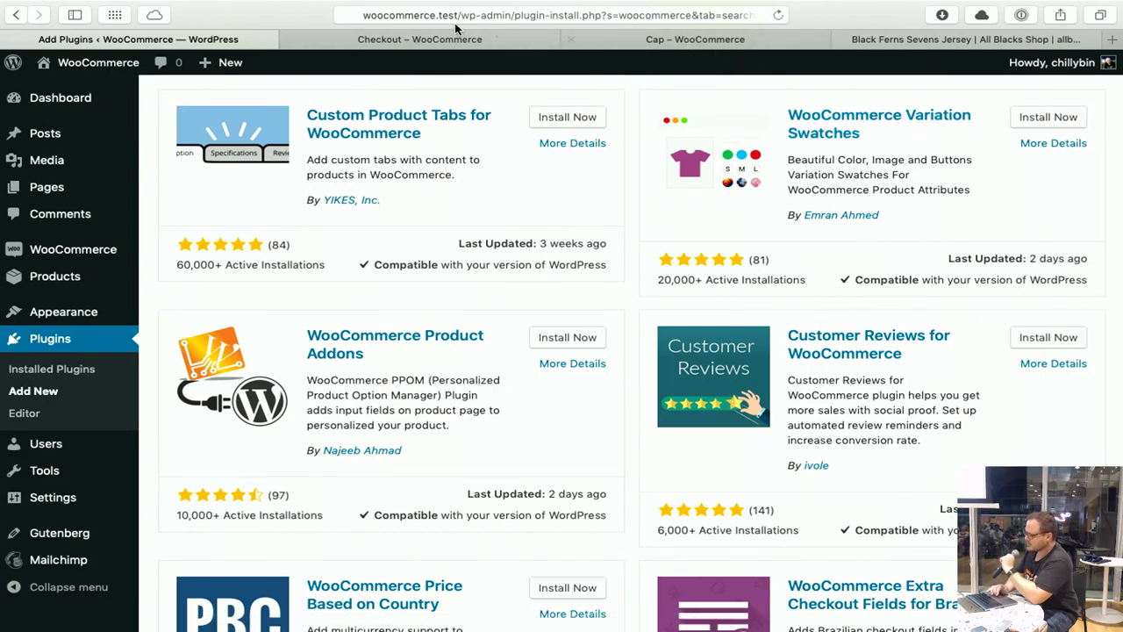
Switch to the storefront's Cap product page, go to the shop, view the Album product and return to the shop listing.
click(665, 39)
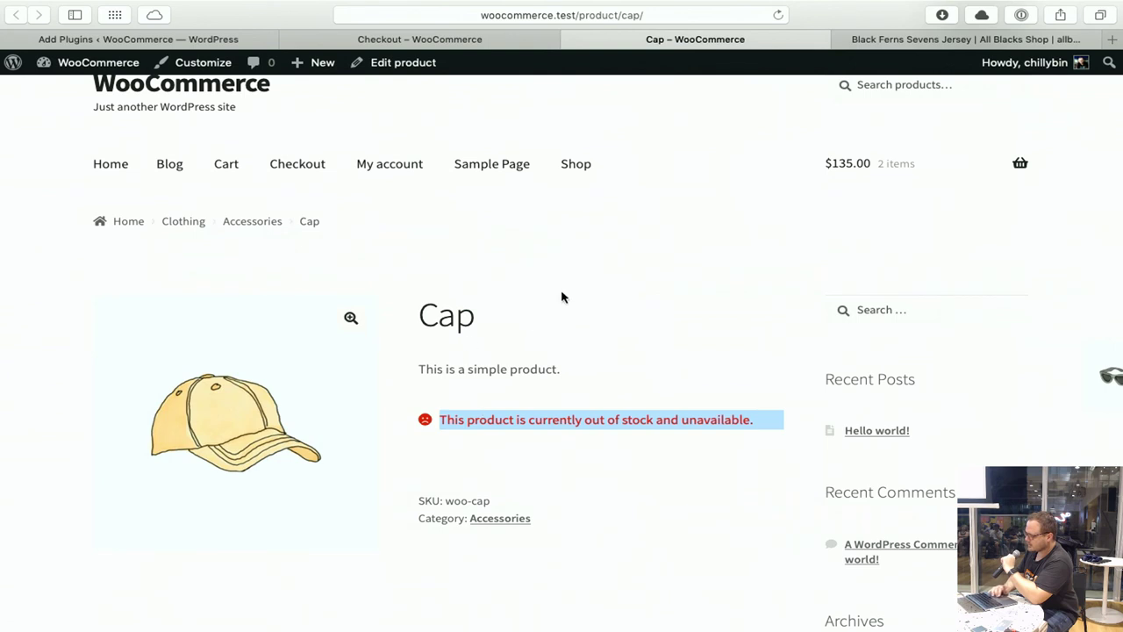
click(572, 158)
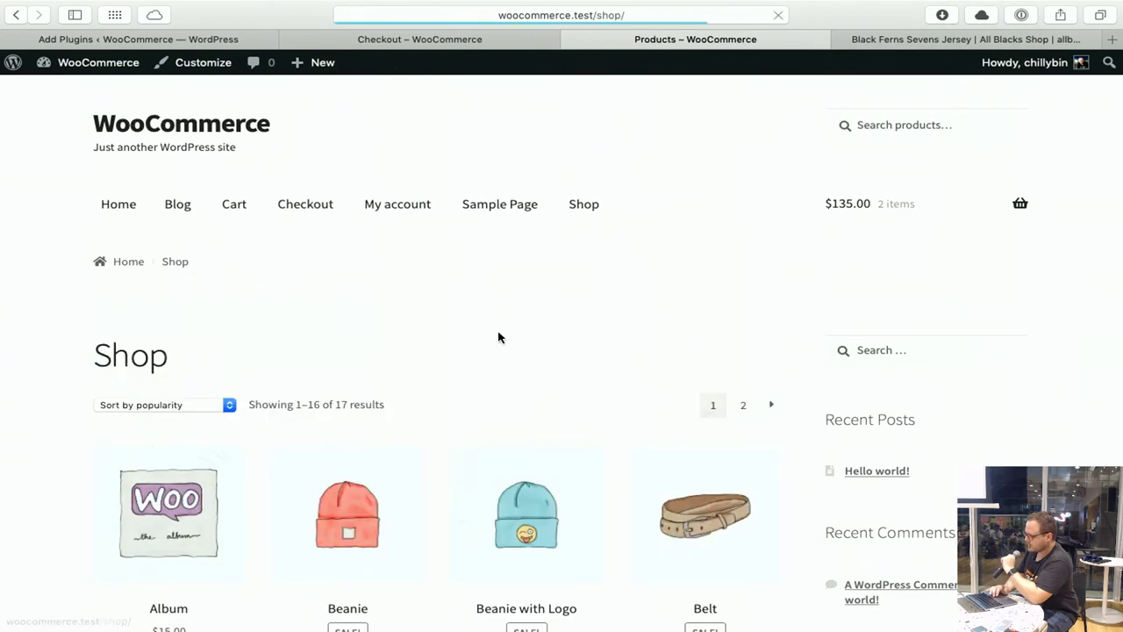
scroll(213, 451, down, 2)
click(145, 412)
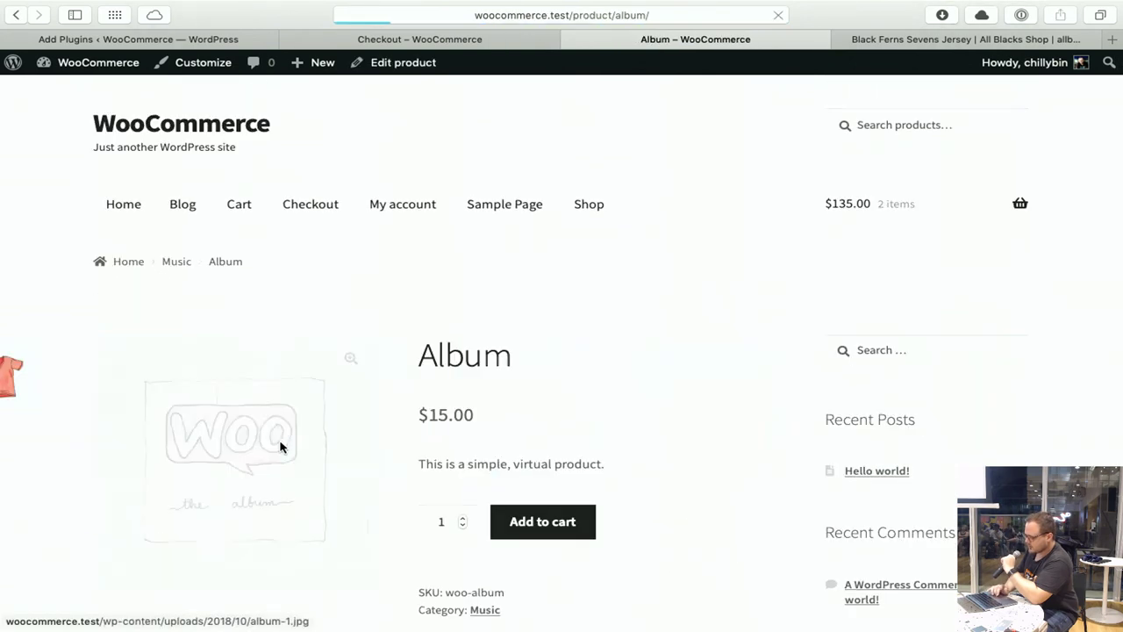
click(16, 15)
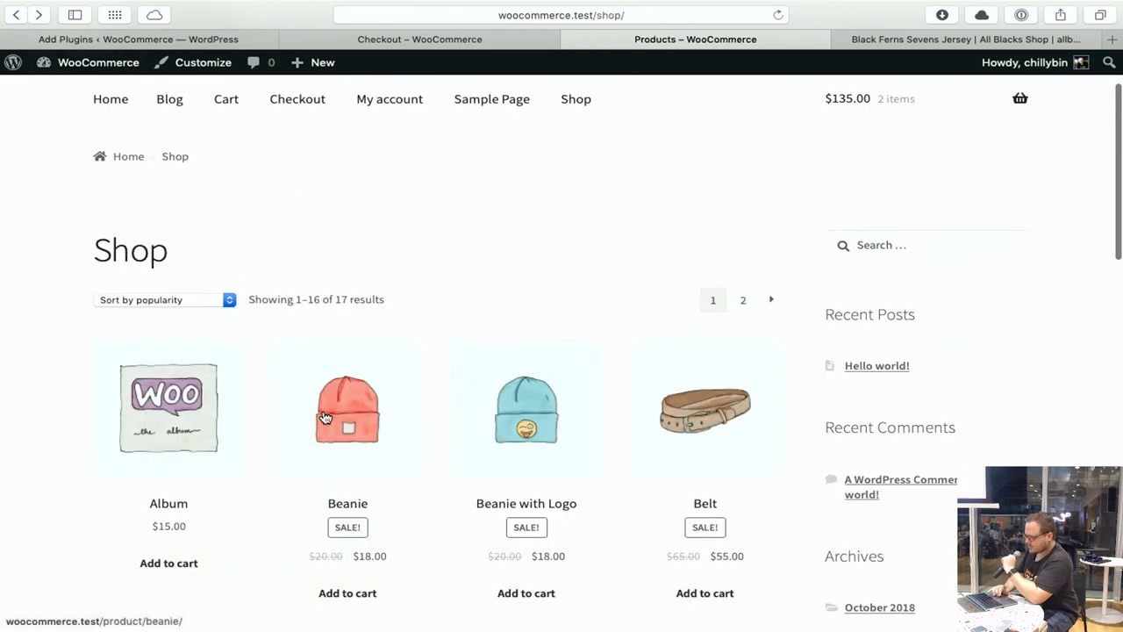
Open the Hoodie product from the shop listing and check its available Color options.
scroll(333, 416, down, 5)
click(360, 311)
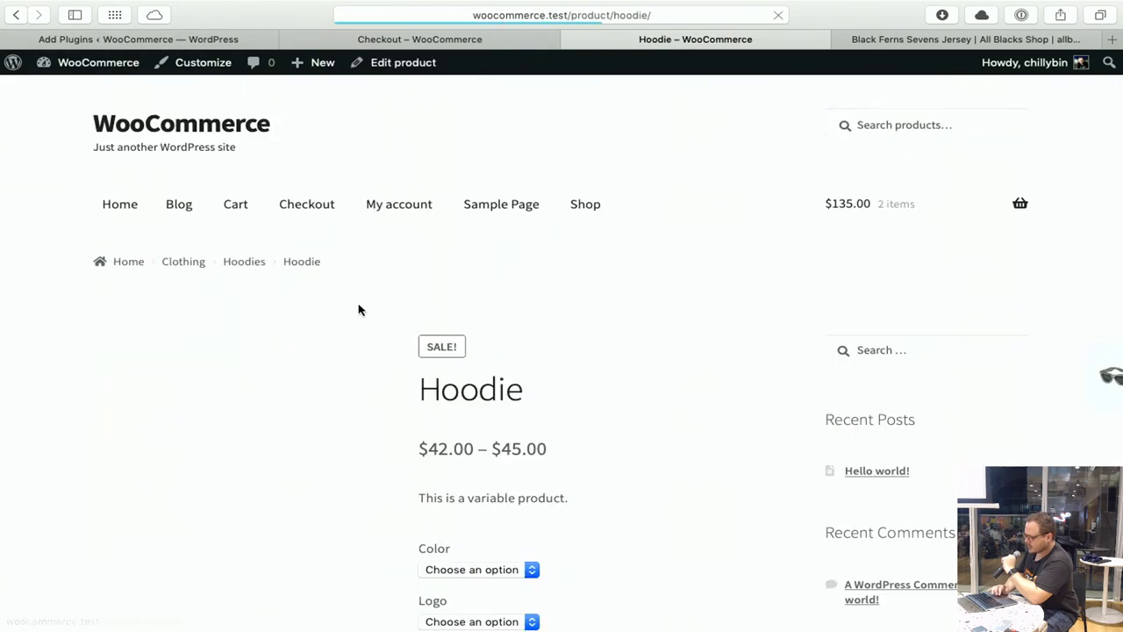
scroll(359, 308, down, 2)
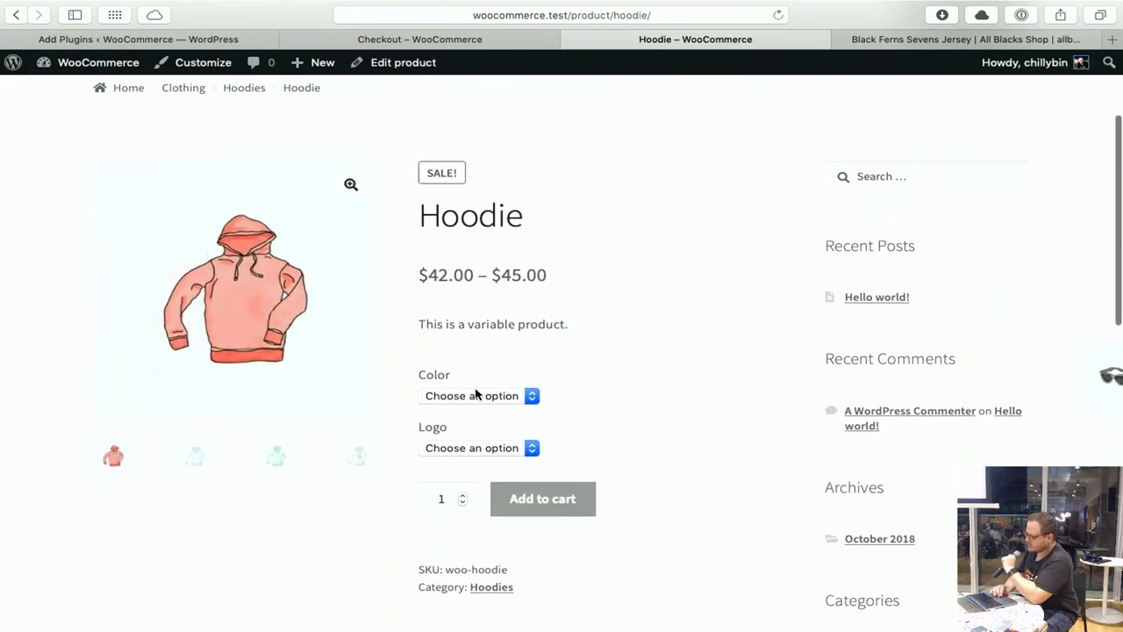
click(455, 396)
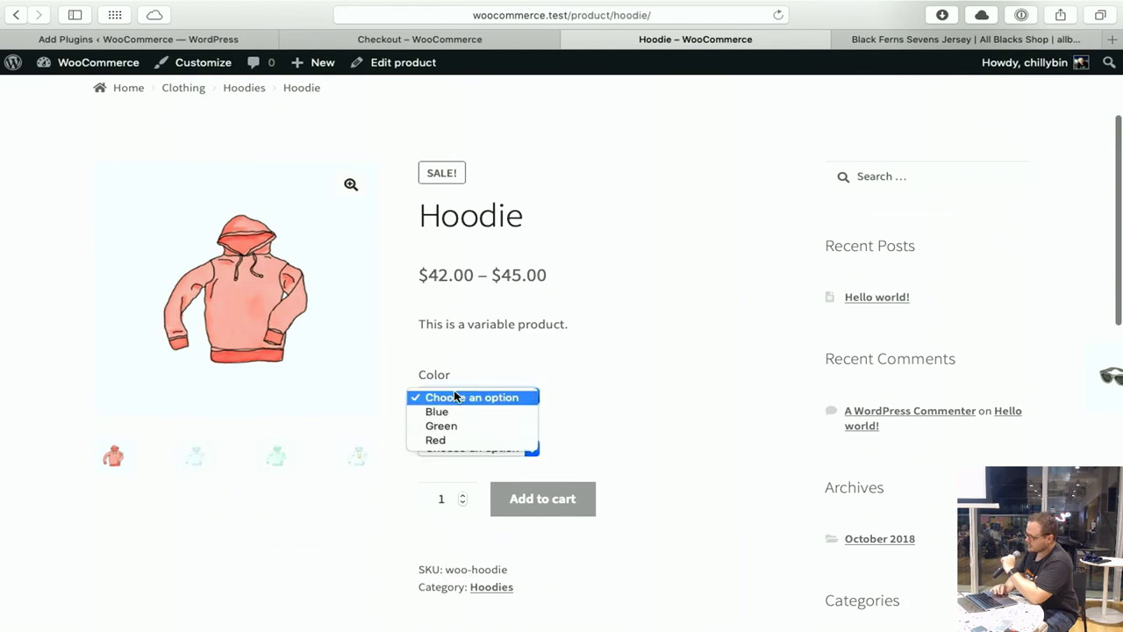
click(414, 39)
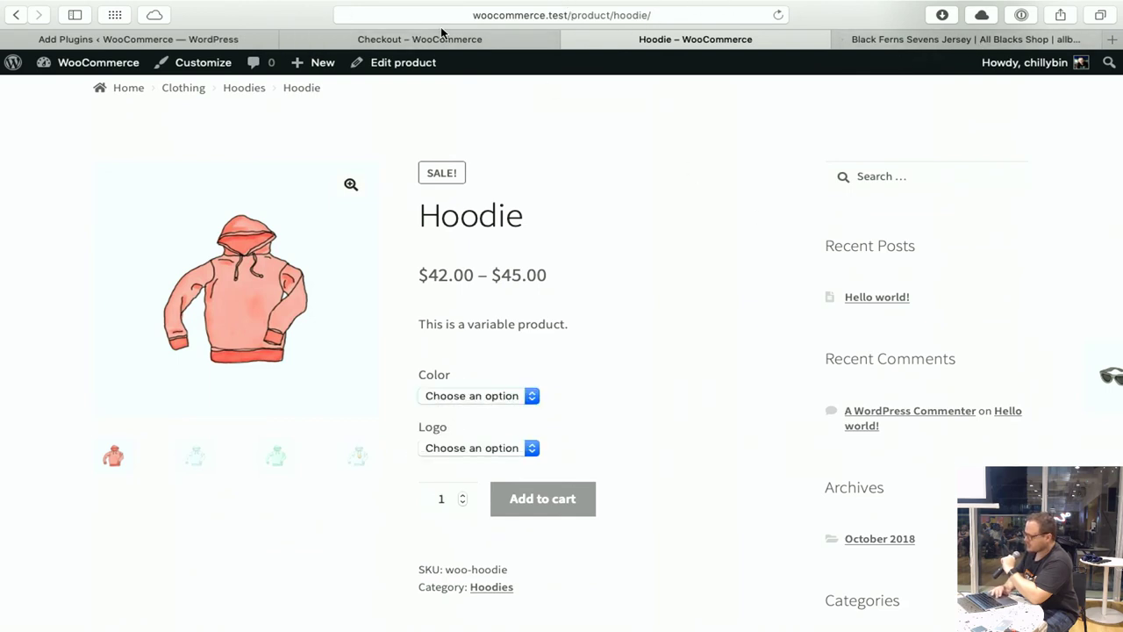
Return to the plugin search results, open the details of WooCommerce Variation Swatches and read its description.
click(132, 40)
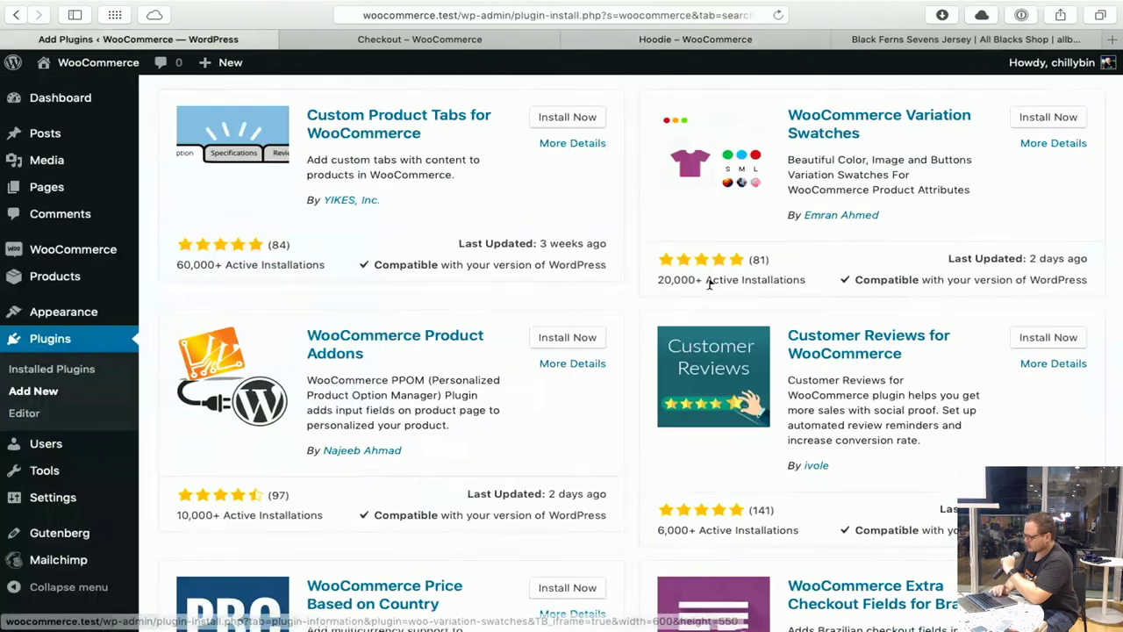
click(728, 192)
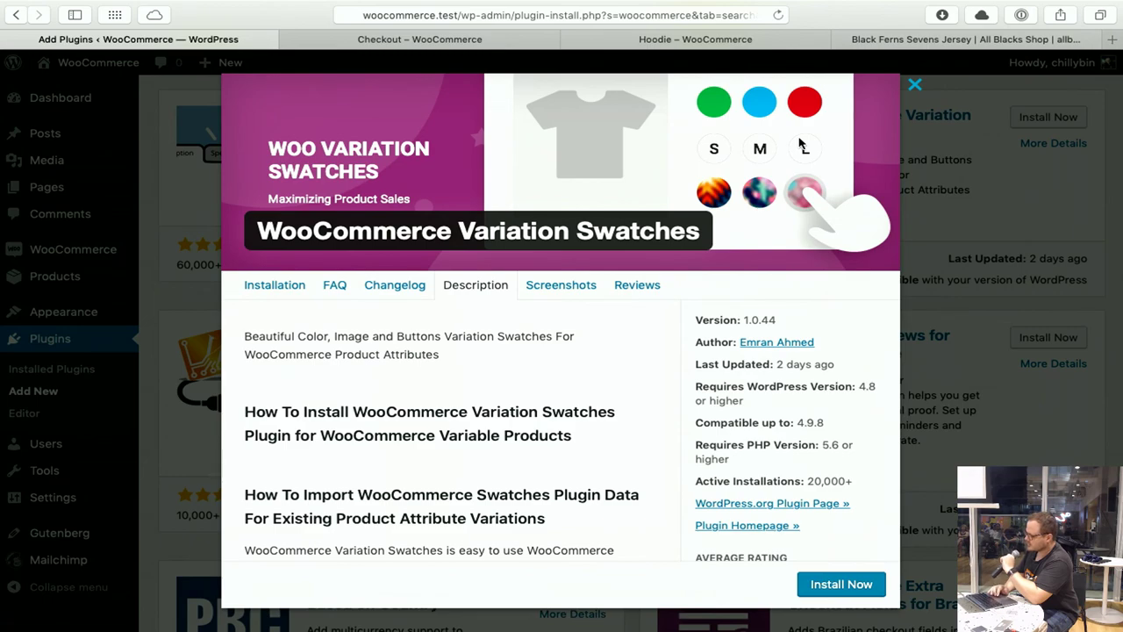
scroll(625, 379, down, 5)
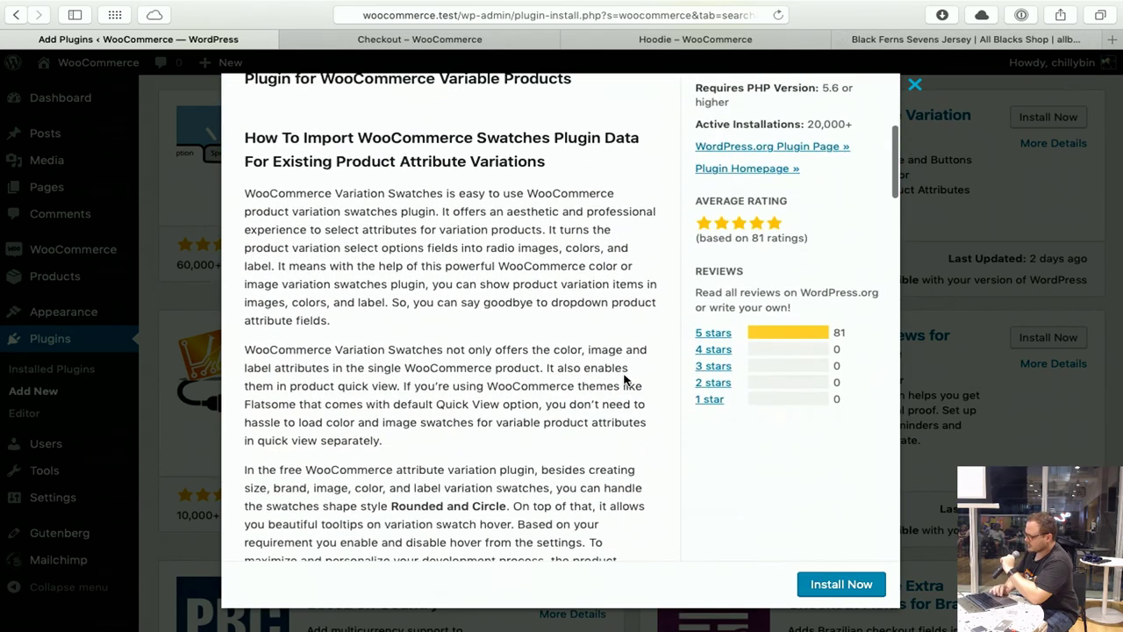
scroll(625, 379, up, 5)
scroll(625, 379, up, 1)
Look through the screenshots of the WooCommerce Variation Swatches plugin and close its details.
click(536, 285)
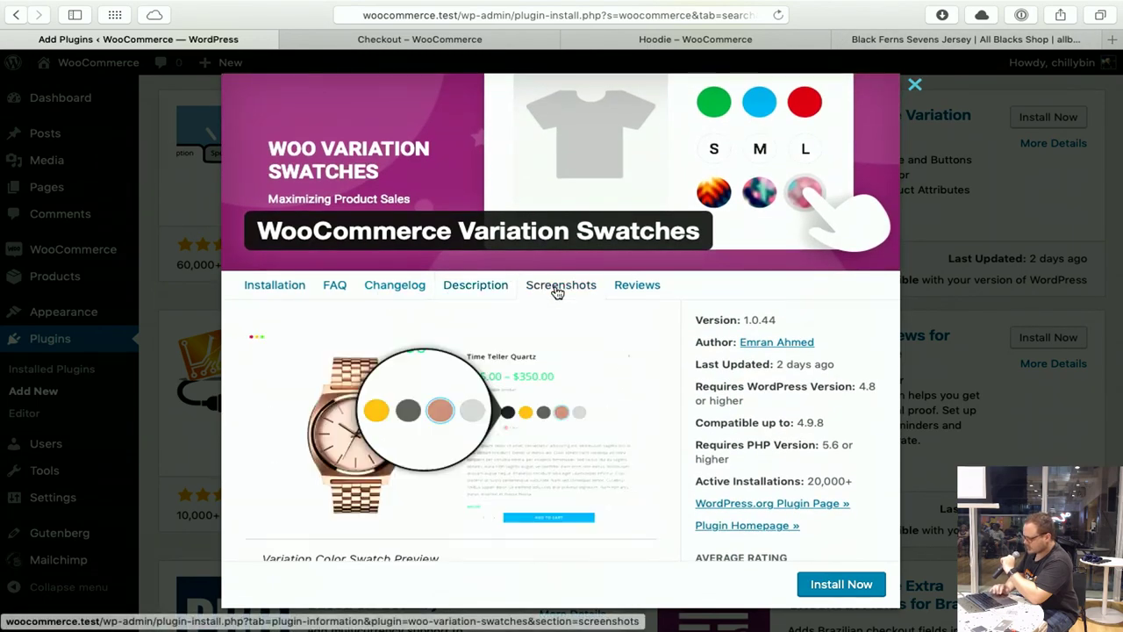
scroll(552, 435, down, 1)
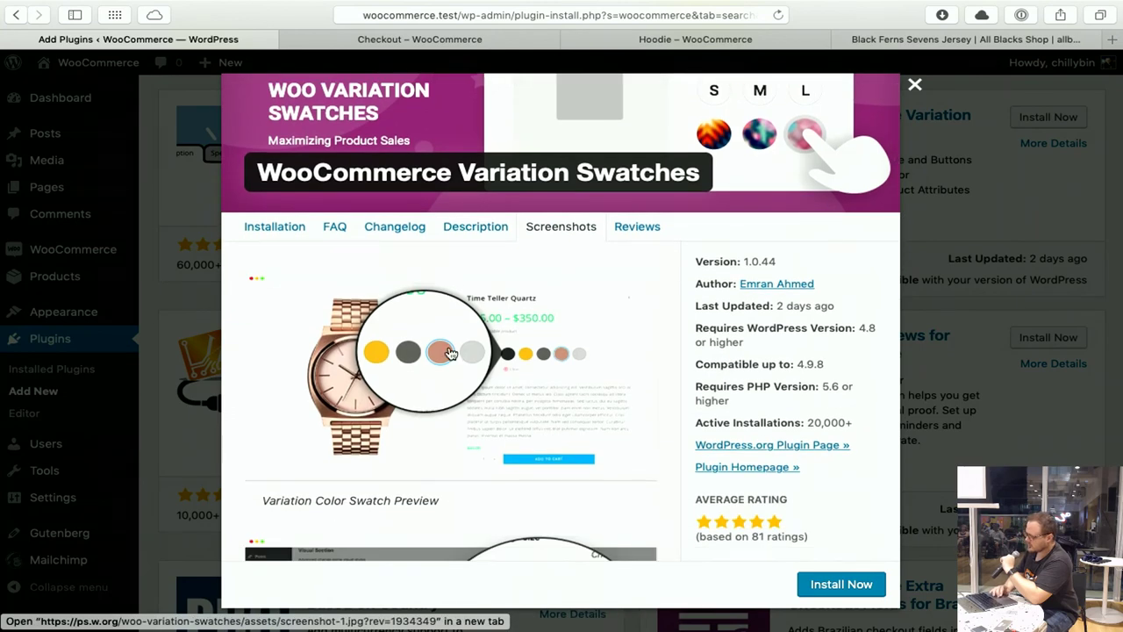
scroll(447, 344, down, 4)
scroll(448, 344, up, 2)
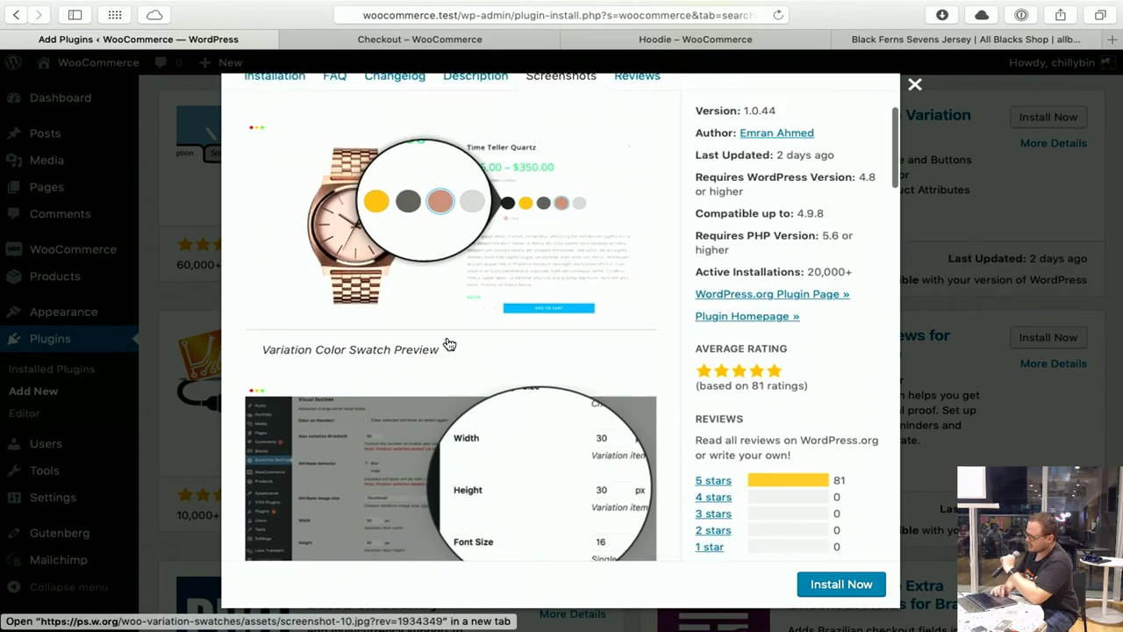
scroll(448, 344, down, 6)
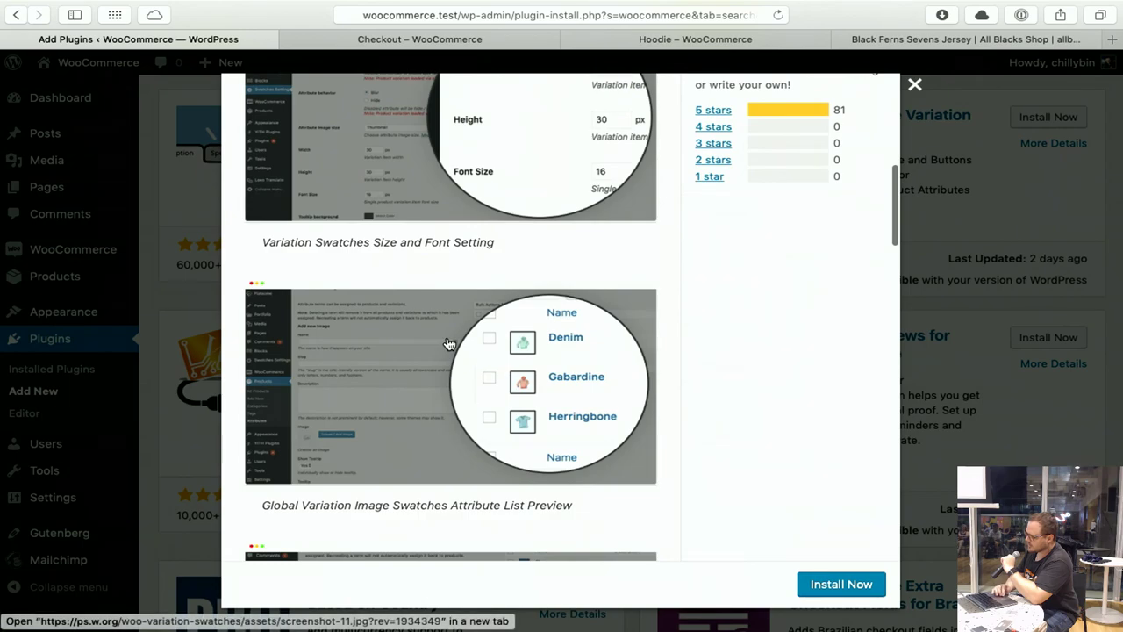
scroll(450, 344, down, 3)
scroll(450, 344, down, 6)
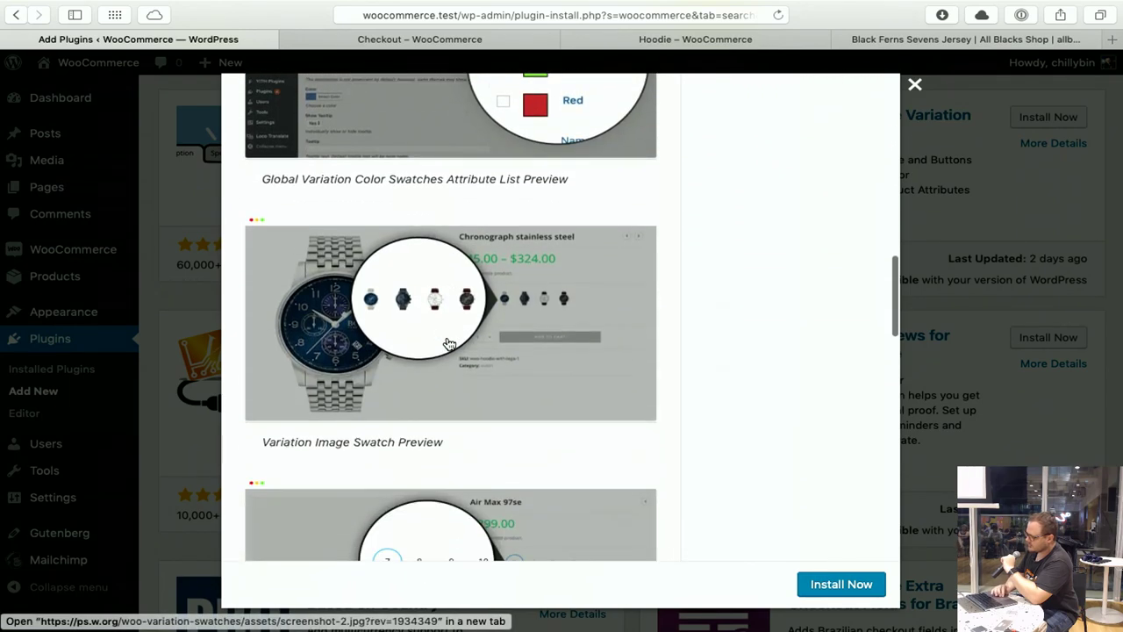
click(939, 229)
Browse the remaining plugins in the woocommerce search results and reload the page.
scroll(558, 369, down, 5)
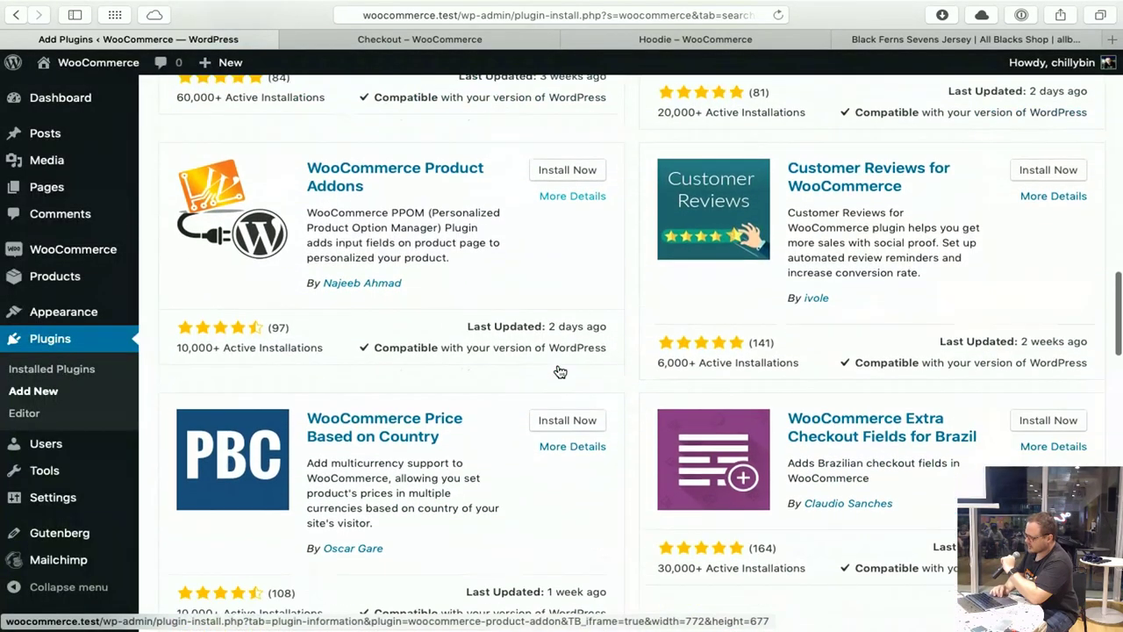
scroll(560, 373, down, 12)
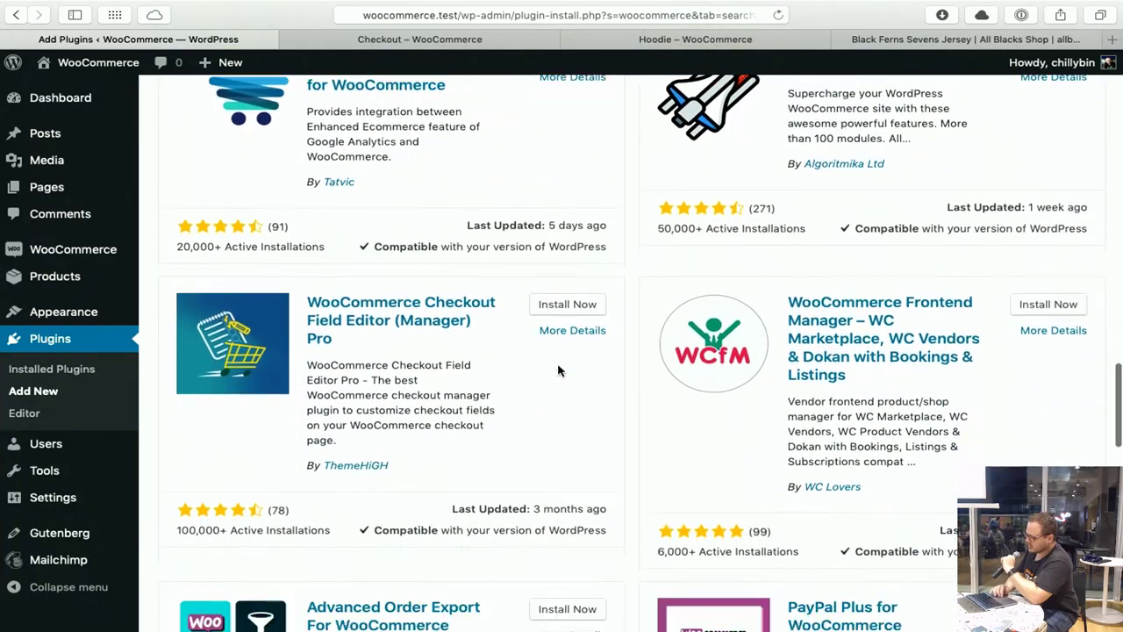
scroll(558, 371, down, 2)
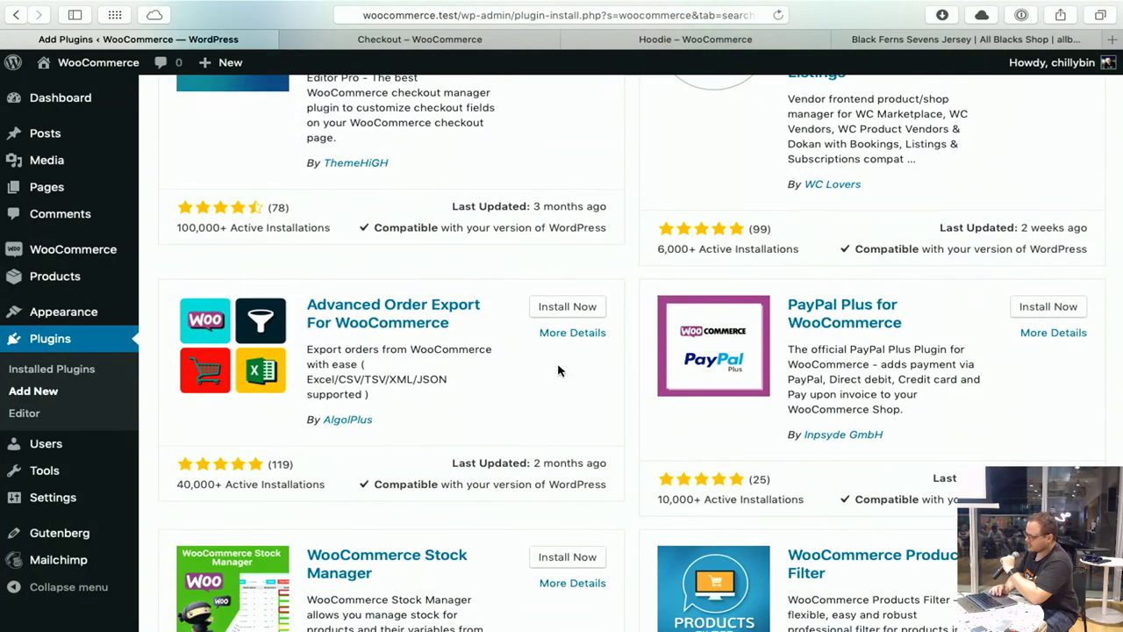
scroll(559, 371, down, 4)
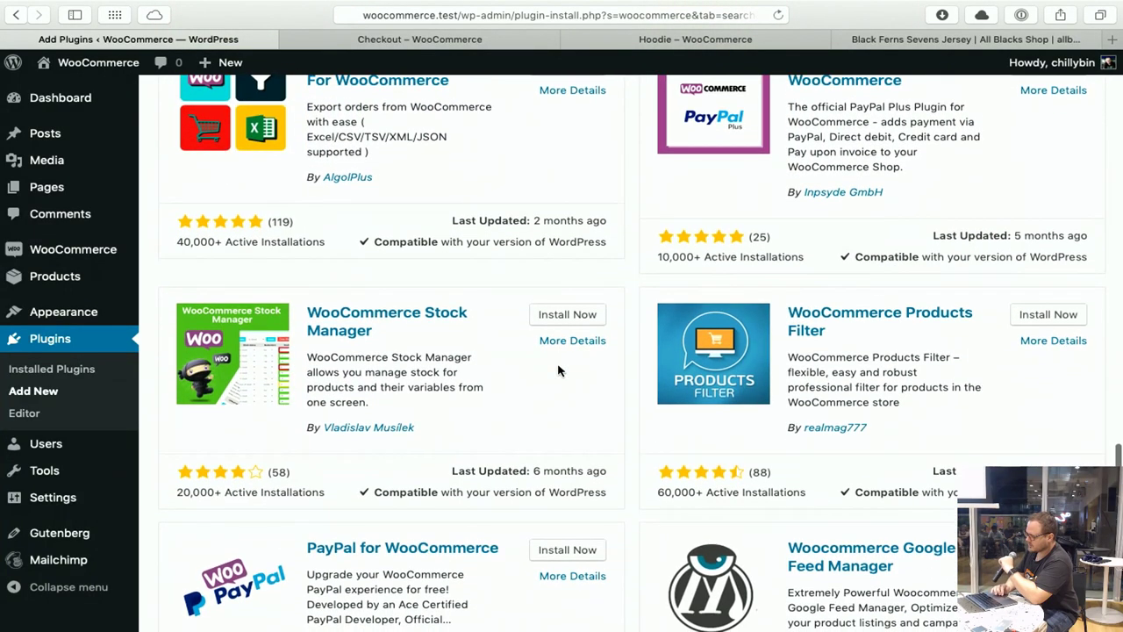
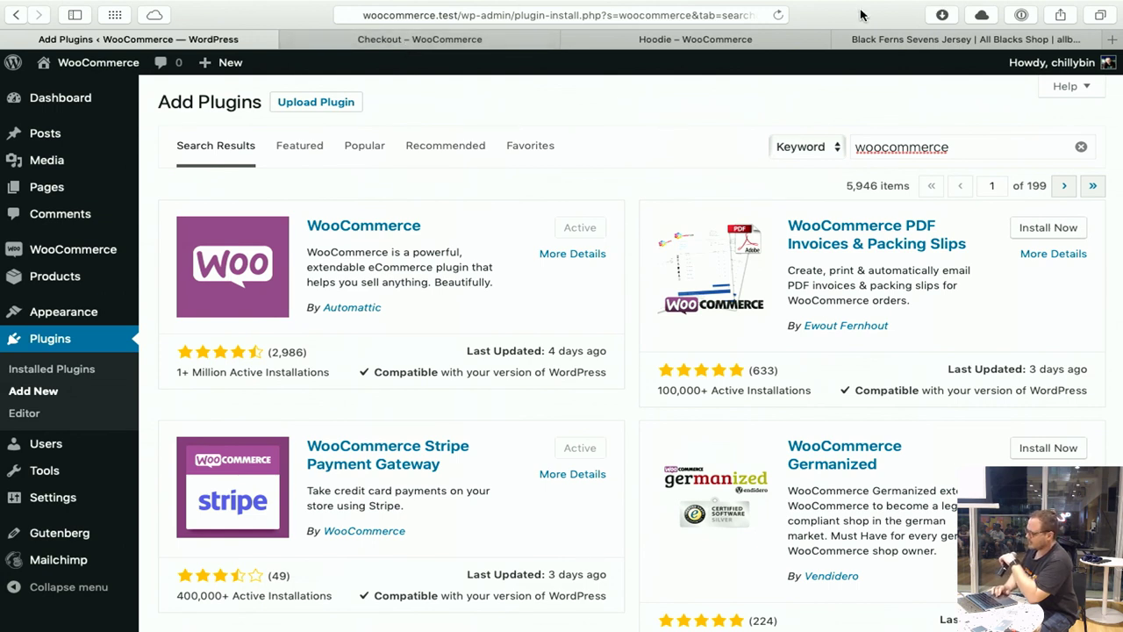
key(super+r)
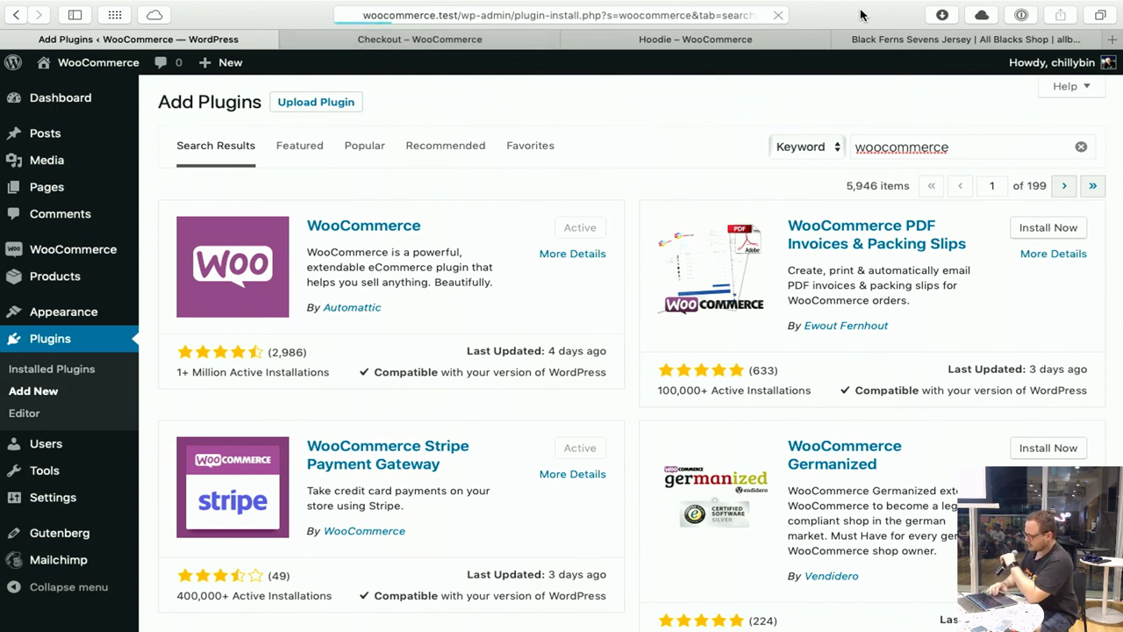
Open perkcoffee.co in a new browser tab and look over its home page.
key(super+t)
text(perk)
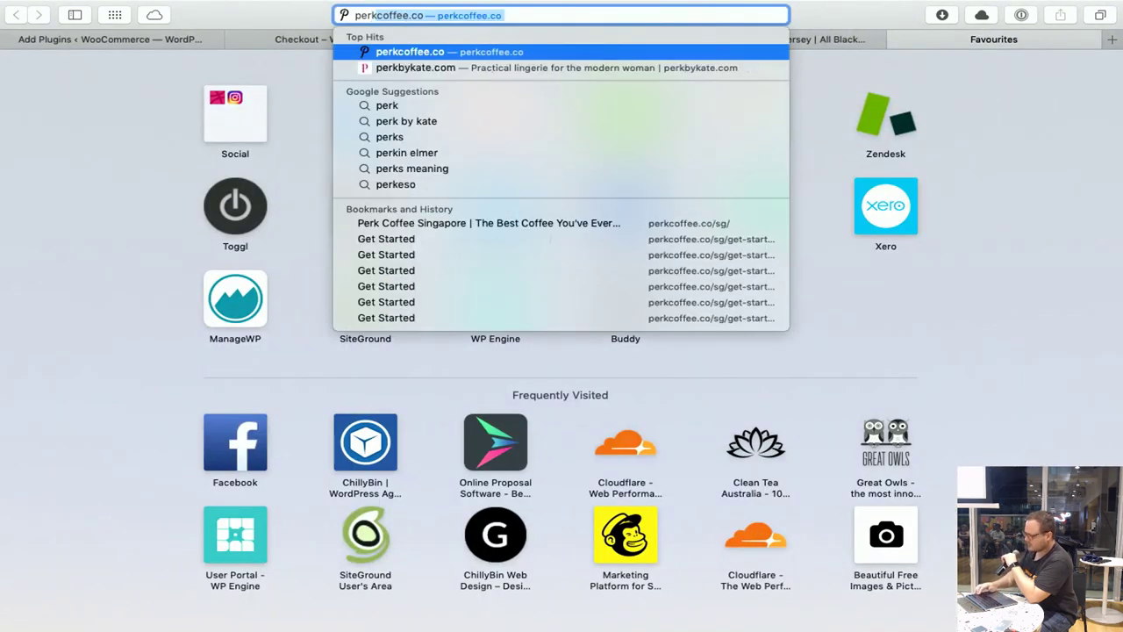
key(Return)
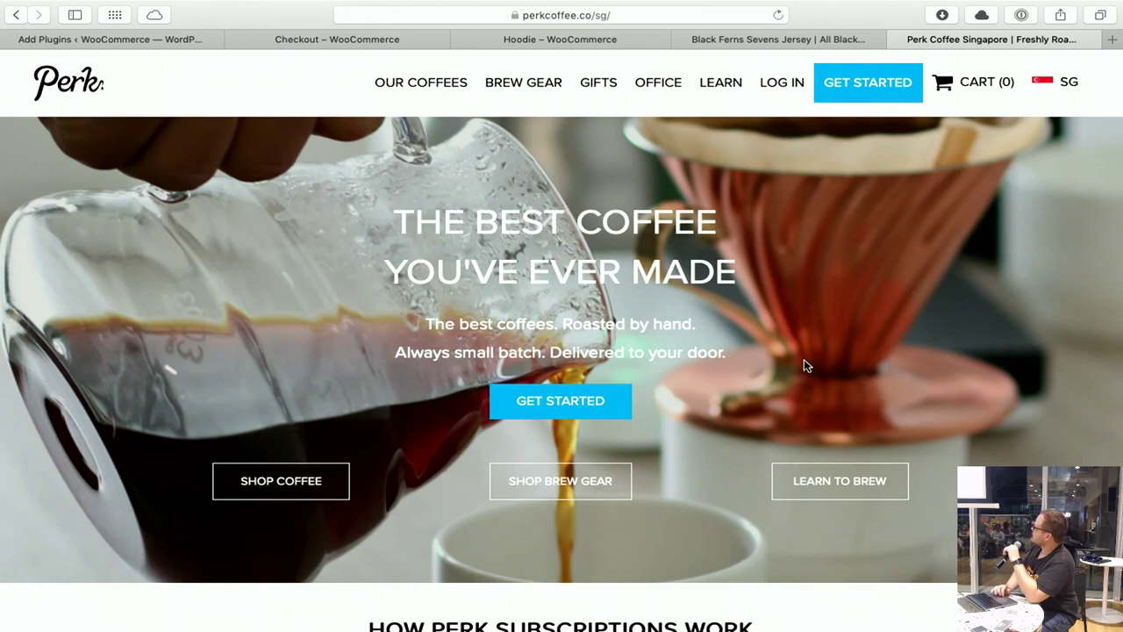
scroll(803, 360, down, 2)
scroll(804, 360, up, 2)
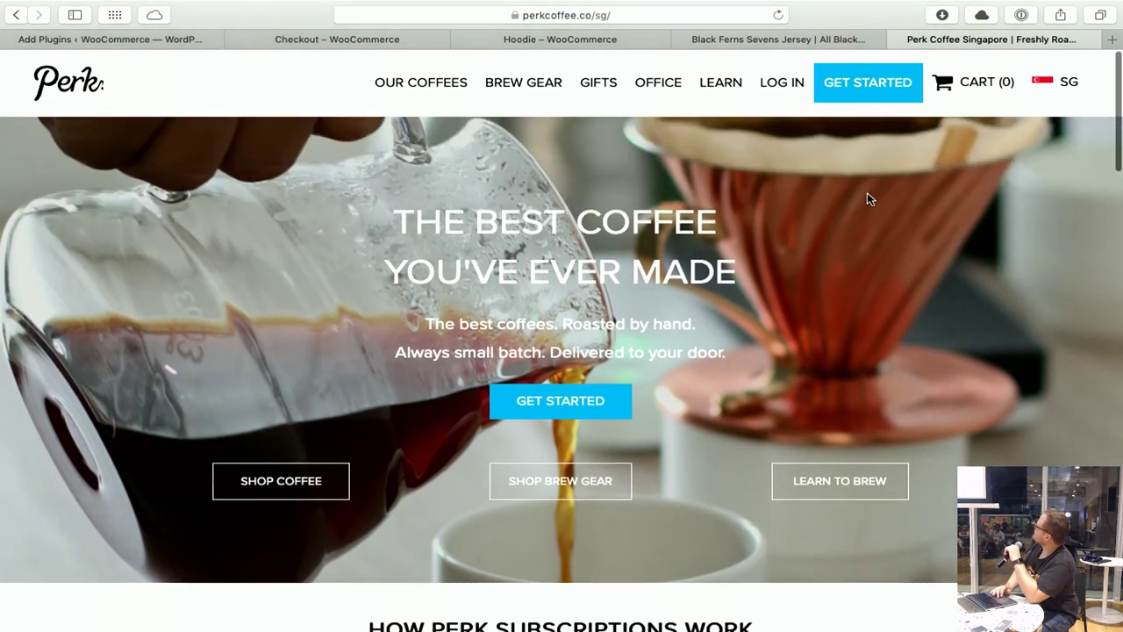
Check the Get Started page, return to the home page and open the Sumatra Timo product from Our Coffees.
click(878, 95)
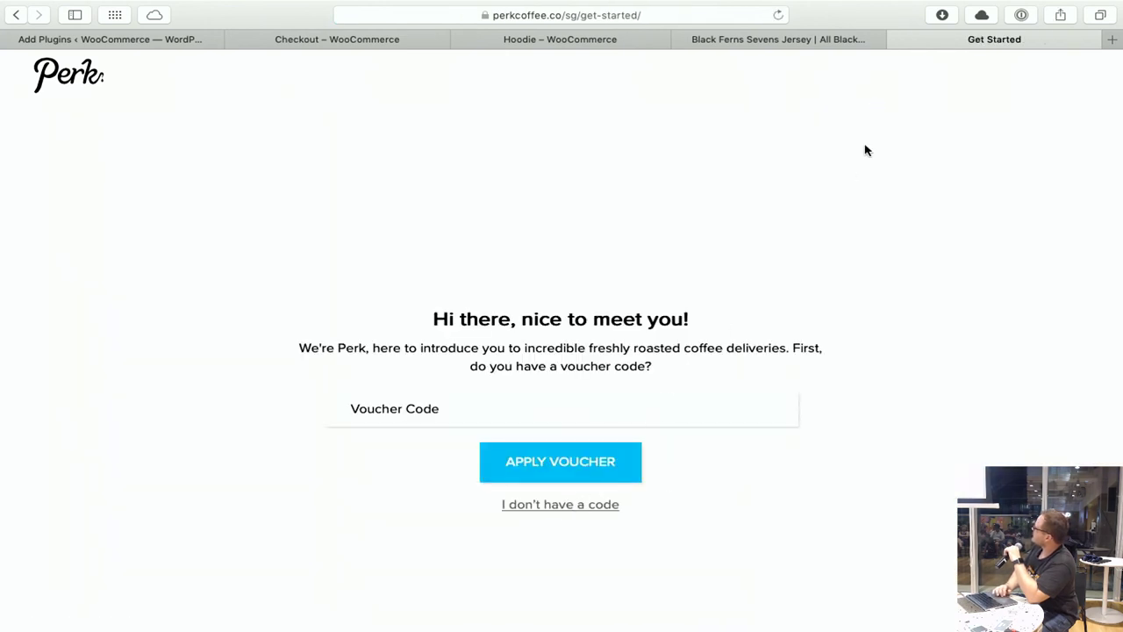
click(18, 15)
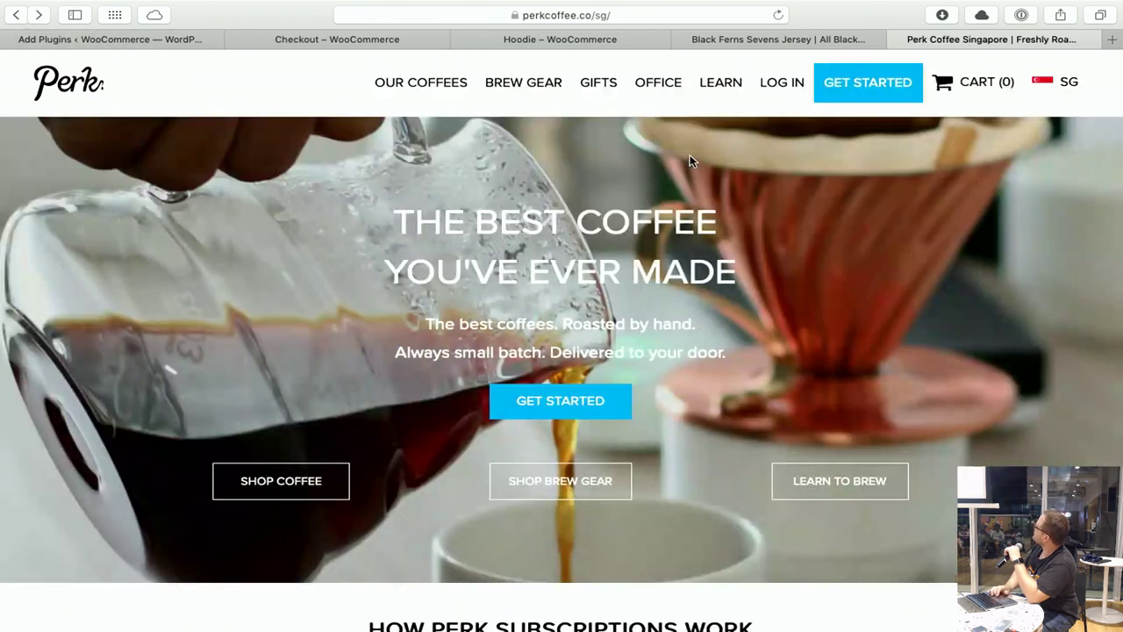
click(434, 87)
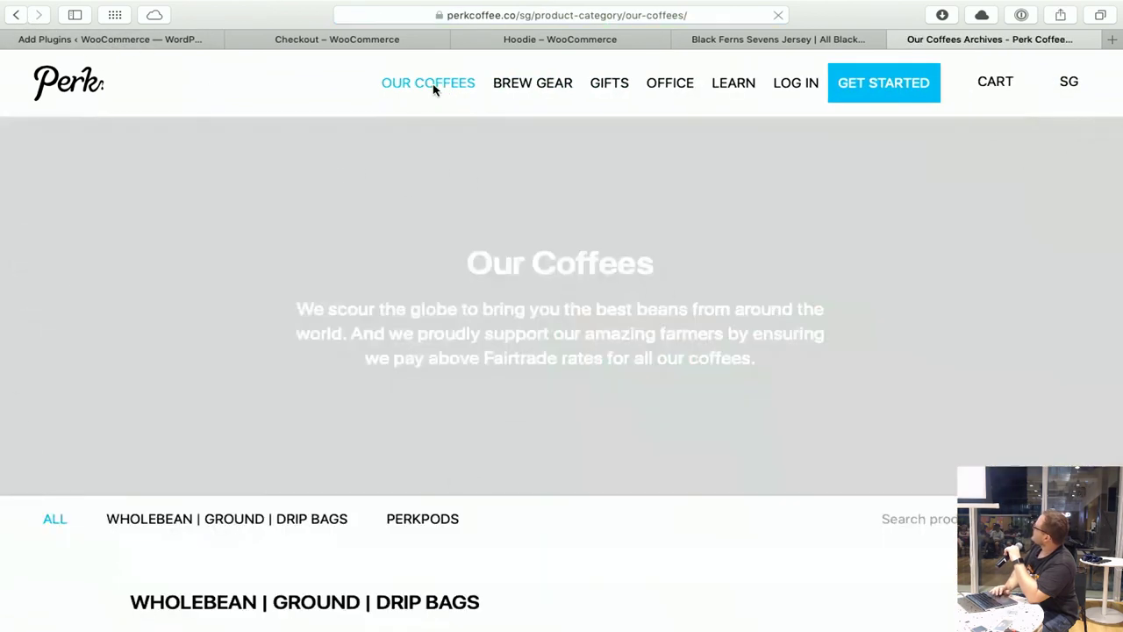
scroll(605, 449, down, 3)
scroll(605, 449, down, 3)
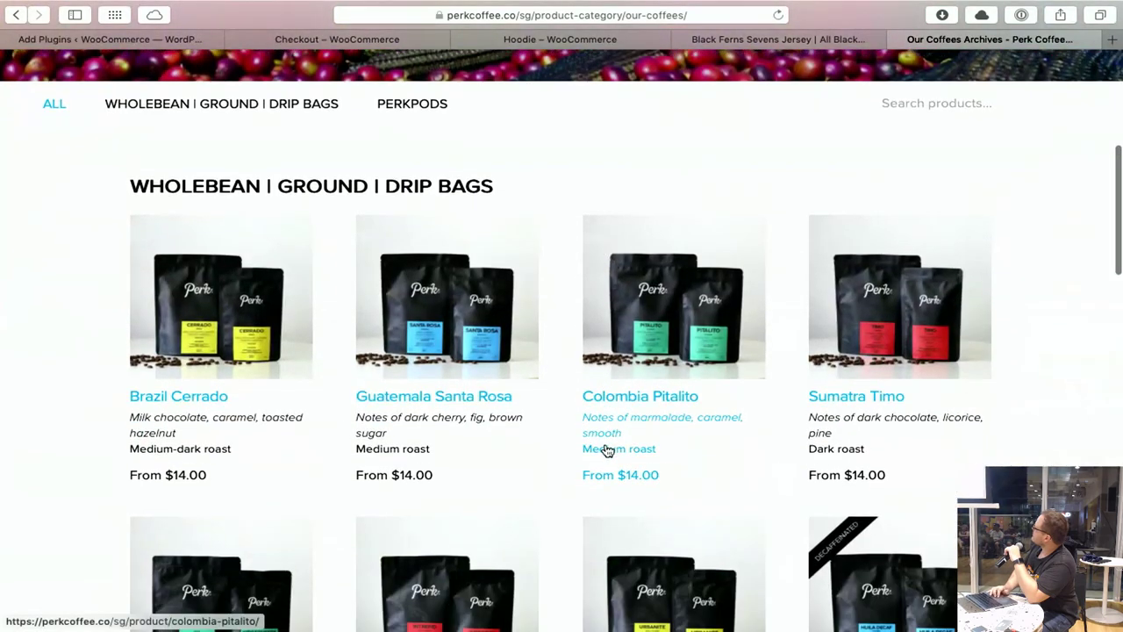
click(938, 347)
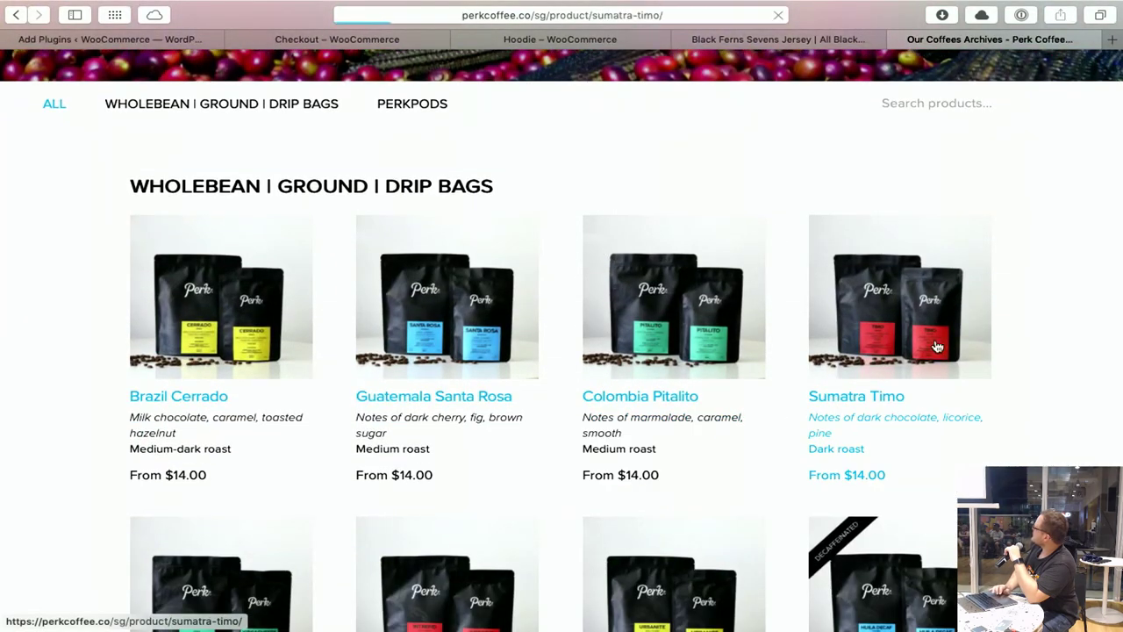
scroll(935, 343, down, 2)
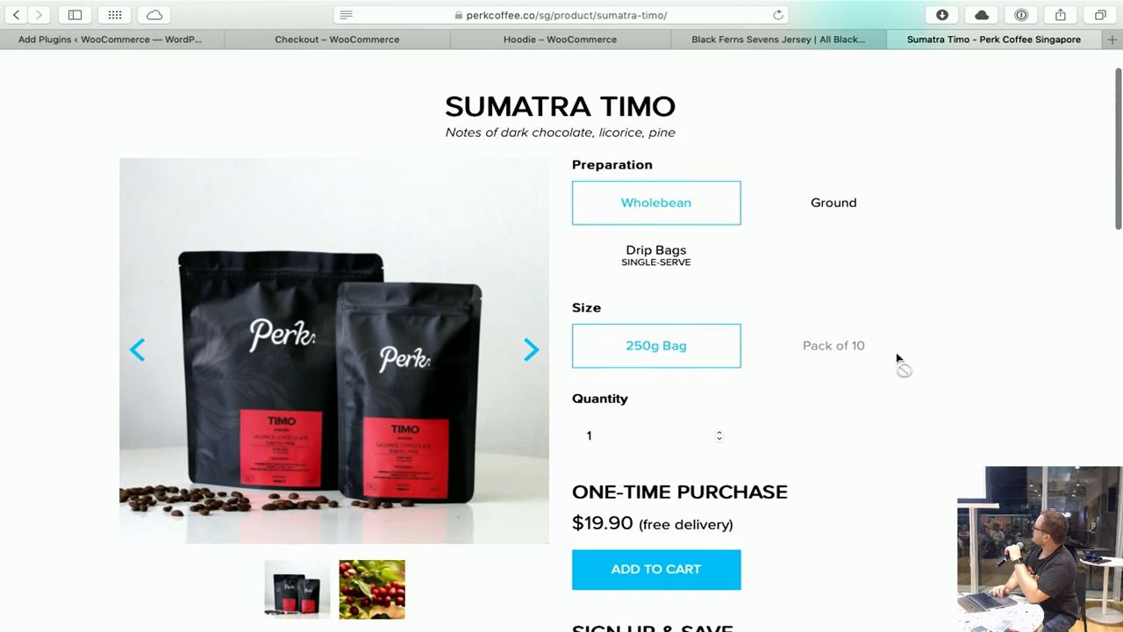
Choose Ground preparation with the French Press brew method for Sumatra Timo and add it to the cart.
click(818, 207)
click(638, 362)
scroll(638, 360, down, 5)
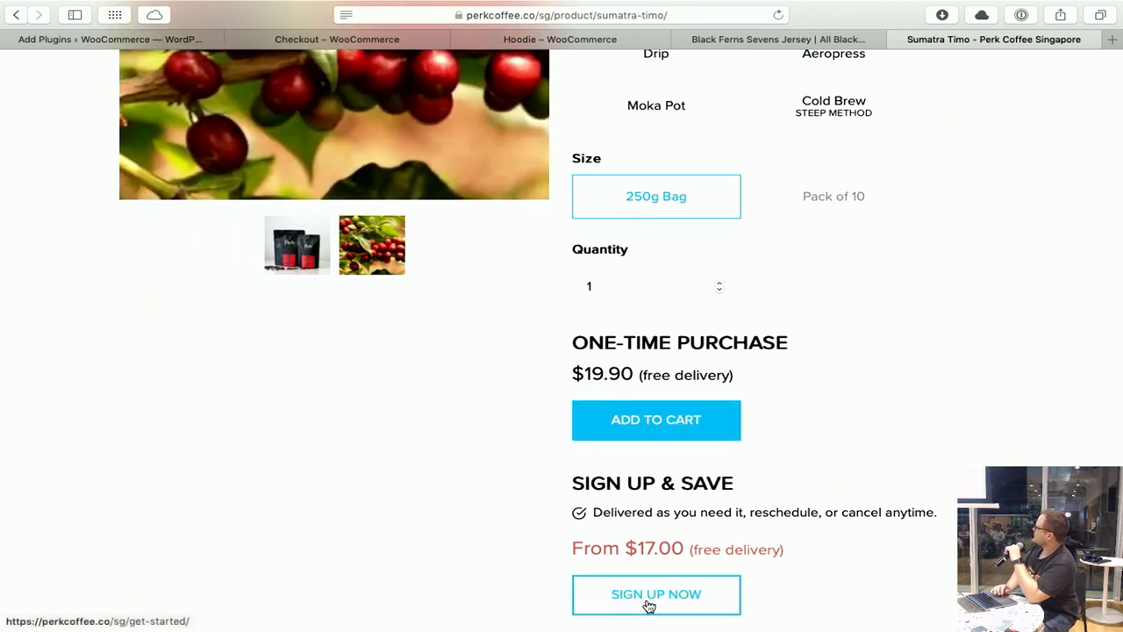
scroll(675, 425, up, 3)
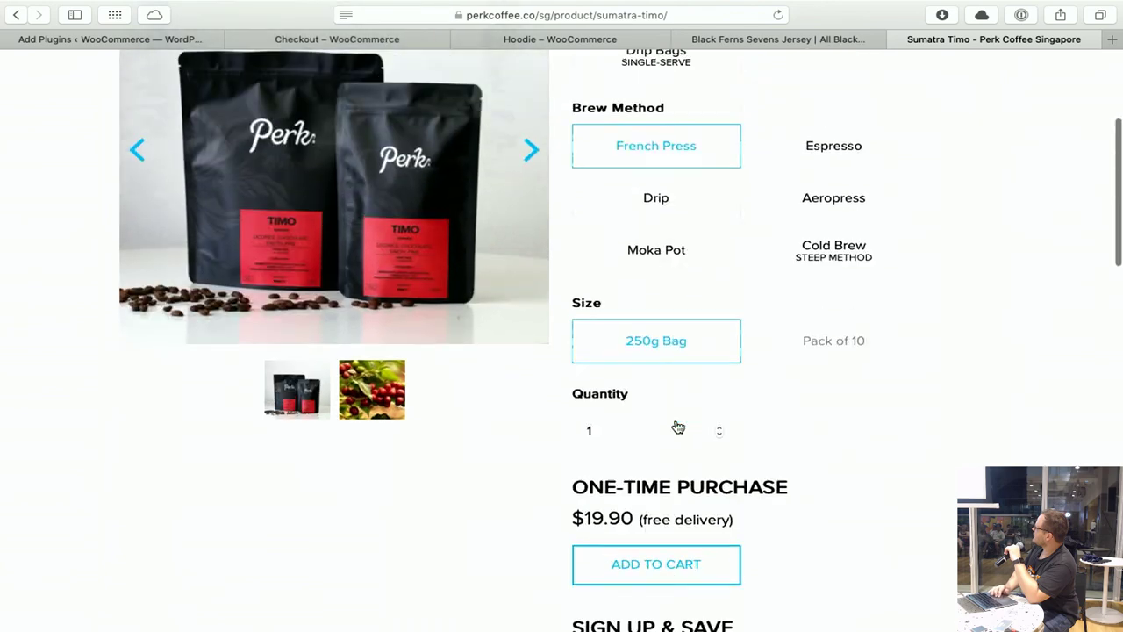
click(667, 572)
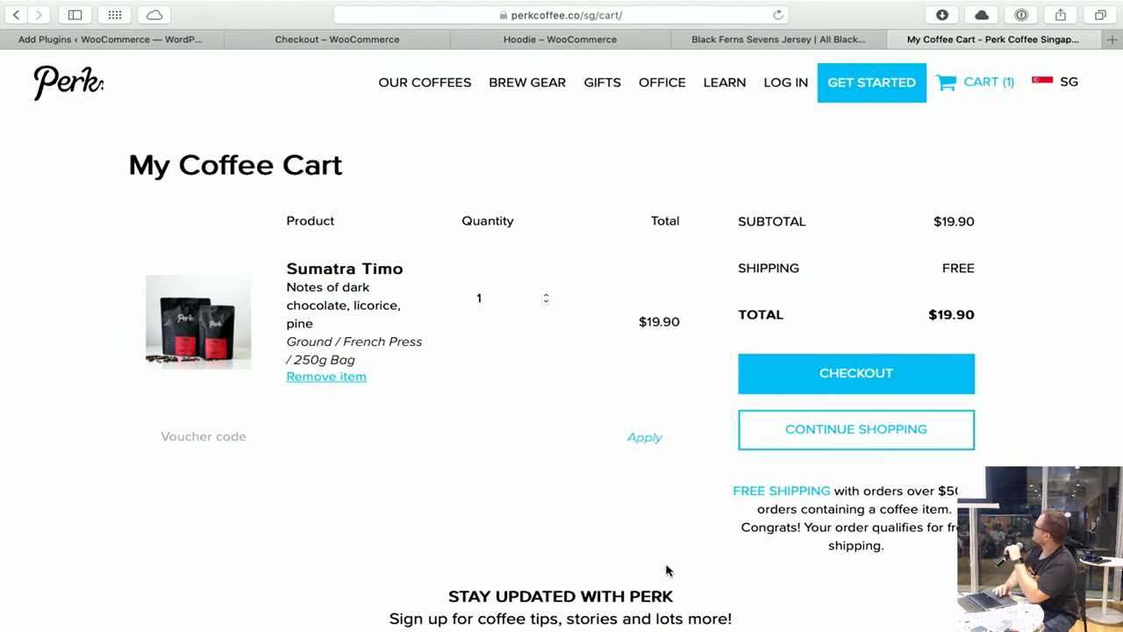
Review the coffee cart page and return to the Add Plugins page of the demo store.
scroll(799, 523, down, 3)
scroll(804, 525, up, 3)
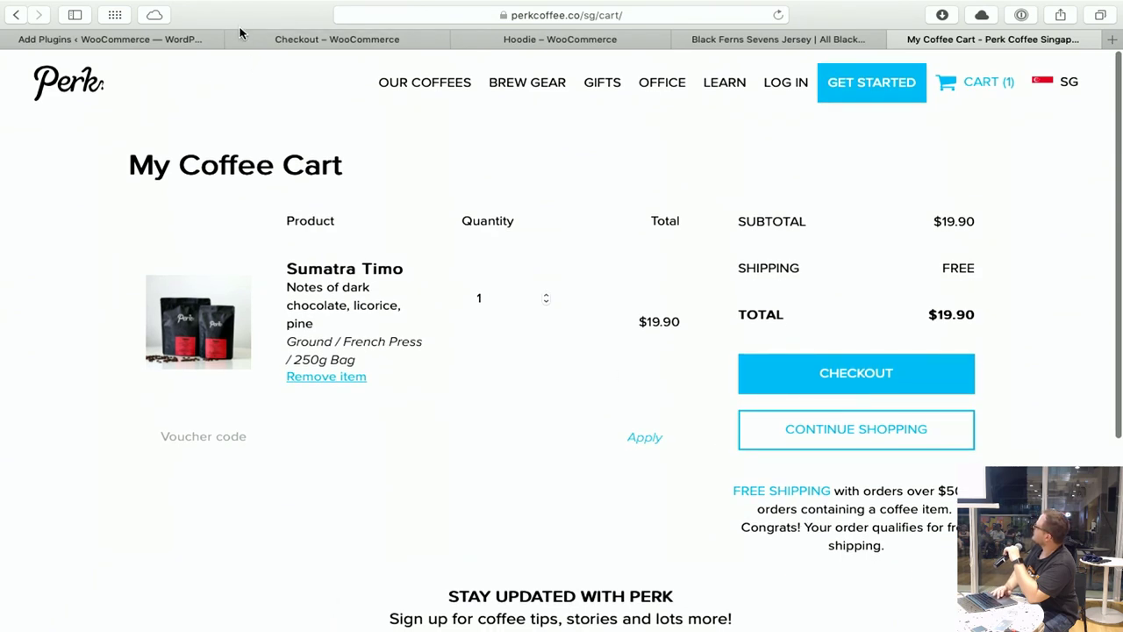
click(144, 37)
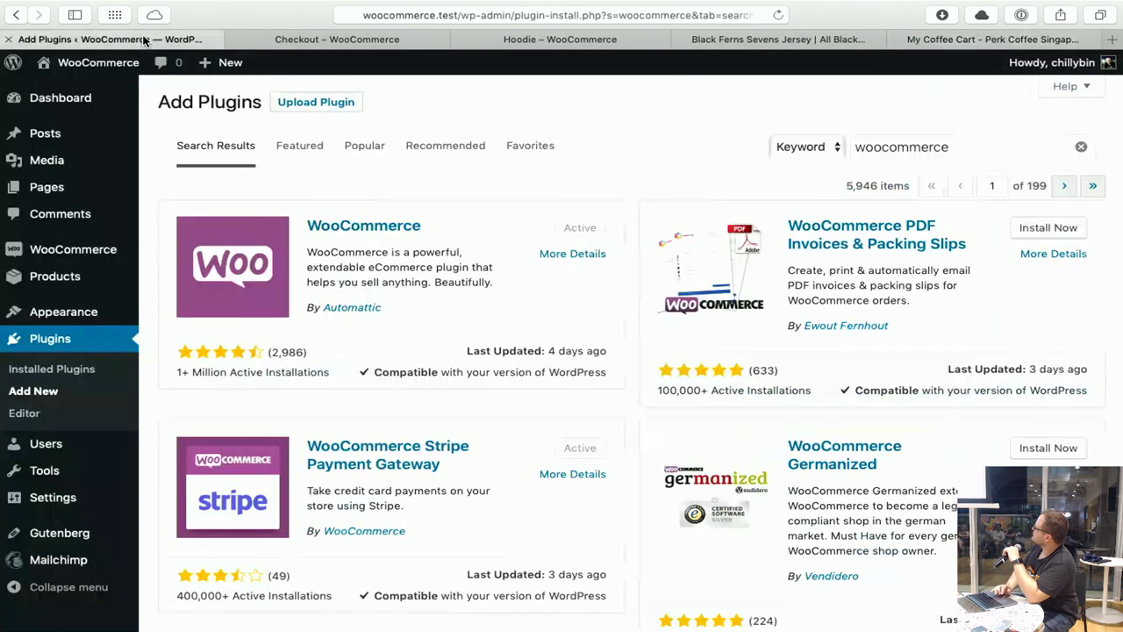